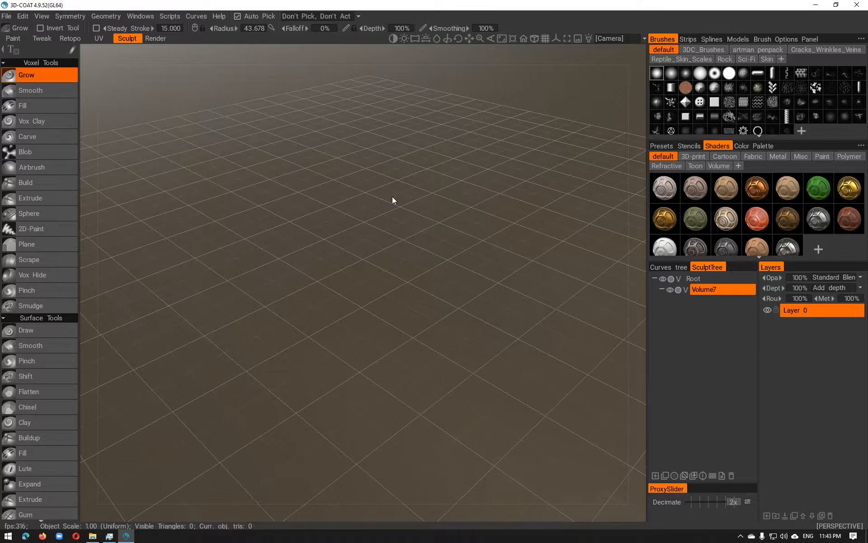
# Step: Add a voxel sphere primitive with a radius of 15 at the scene origin
pyautogui.keyDown('alt'); pyautogui.moveTo(381, 198); pyautogui.dragTo(381, 184); pyautogui.keyUp('alt')
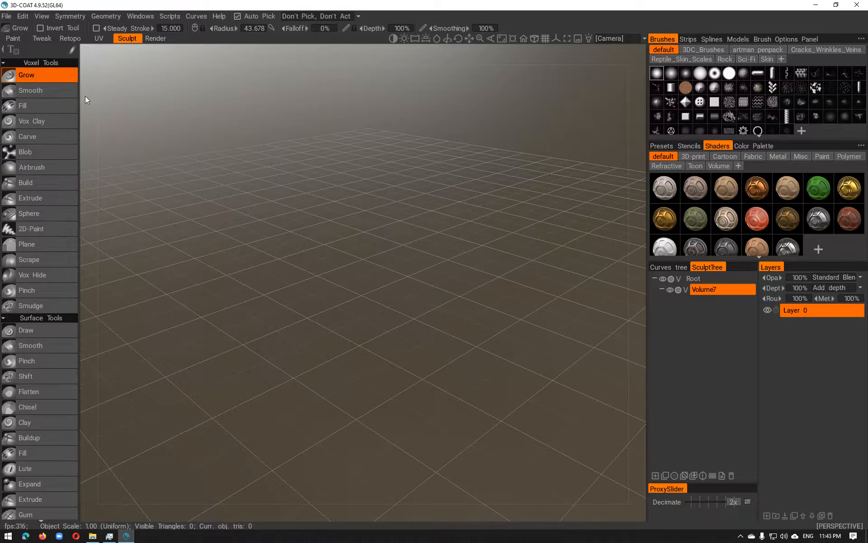
pyautogui.moveTo(352, 178); pyautogui.dragTo(349, 199)
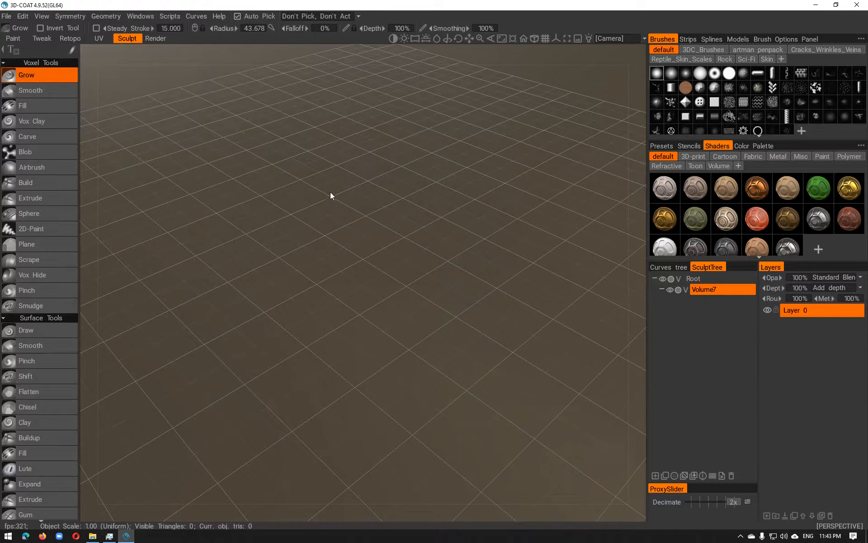
pyautogui.scroll(-10, 66, 275)
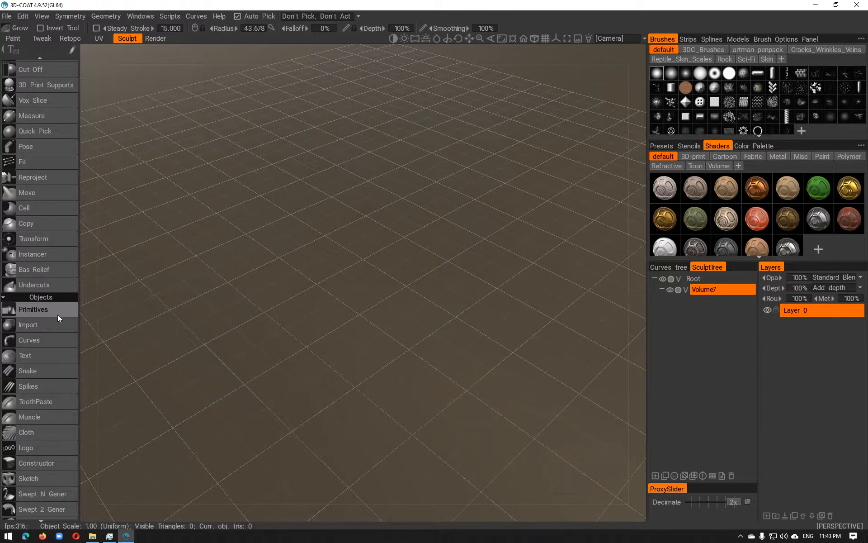
pyautogui.click(39, 309)
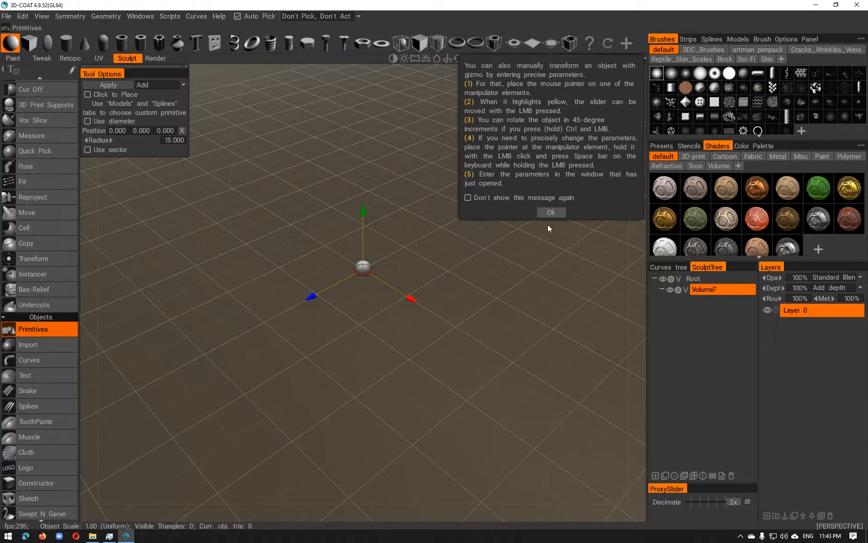
pyautogui.click(122, 85)
pyautogui.keyDown('alt'); pyautogui.moveTo(254, 227); pyautogui.dragTo(345, 277, button='right'); pyautogui.keyUp('alt')
pyautogui.keyDown('alt'); pyautogui.moveTo(340, 253); pyautogui.dragTo(321, 427, button='middle'); pyautogui.keyUp('alt')
pyautogui.moveTo(319, 356)
pyautogui.keyDown('alt'); pyautogui.mouseDown(button='right')
pyautogui.moveTo(325, 380)
pyautogui.moveTo(315, 351)
pyautogui.mouseUp(button='right'); pyautogui.keyUp('alt')
# Step: Show the wireframe and examine the small sphere's triangle density from several angles and distances
pyautogui.press('w')
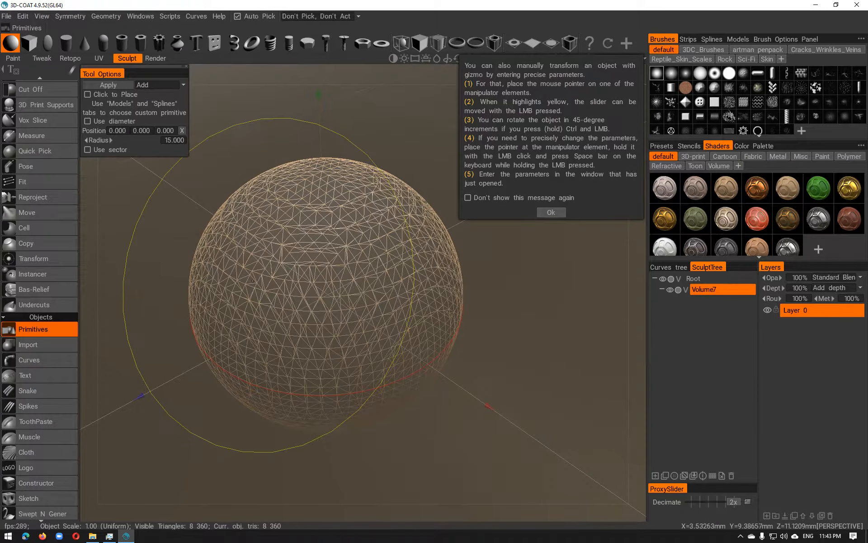
pyautogui.moveTo(351, 312)
pyautogui.keyDown('alt'); pyautogui.mouseDown(button='right')
pyautogui.moveTo(380, 327)
pyautogui.moveTo(346, 321)
pyautogui.mouseUp(button='right'); pyautogui.keyUp('alt')
pyautogui.keyDown('alt'); pyautogui.moveTo(346, 321); pyautogui.dragTo(365, 285); pyautogui.keyUp('alt')
pyautogui.keyDown('alt'); pyautogui.moveTo(364, 283); pyautogui.dragTo(336, 282, button='right'); pyautogui.keyUp('alt')
pyautogui.keyDown('alt'); pyautogui.moveTo(335, 281); pyautogui.dragTo(317, 285); pyautogui.keyUp('alt')
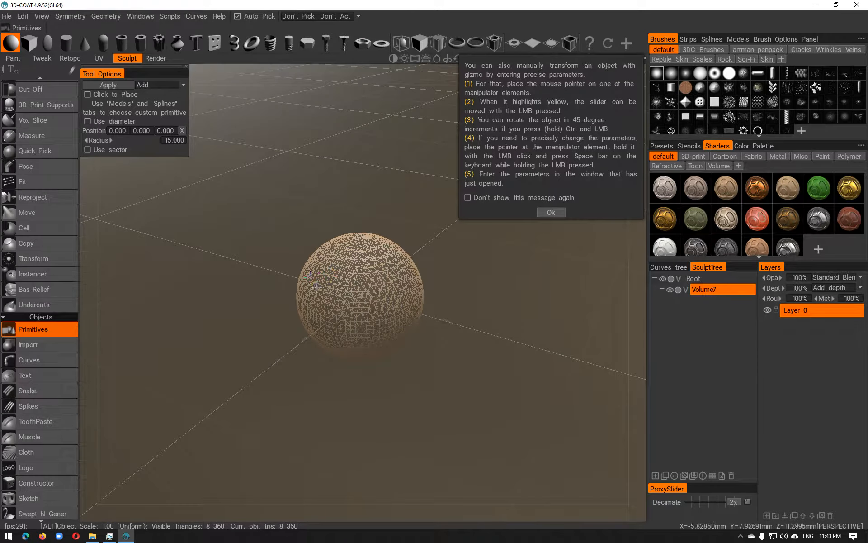
pyautogui.keyDown('alt'); pyautogui.moveTo(456, 285); pyautogui.dragTo(450, 298); pyautogui.keyUp('alt')
pyautogui.keyDown('alt'); pyautogui.moveTo(449, 298); pyautogui.dragTo(460, 280, button='right'); pyautogui.keyUp('alt')
pyautogui.keyDown('alt'); pyautogui.moveTo(460, 280); pyautogui.dragTo(471, 259); pyautogui.keyUp('alt')
pyautogui.keyDown('alt'); pyautogui.moveTo(471, 257); pyautogui.dragTo(458, 259, button='middle'); pyautogui.keyUp('alt')
pyautogui.keyDown('alt'); pyautogui.moveTo(457, 260); pyautogui.dragTo(477, 261, button='right'); pyautogui.keyUp('alt')
pyautogui.keyDown('alt'); pyautogui.moveTo(476, 261); pyautogui.dragTo(455, 283, button='middle'); pyautogui.keyUp('alt')
pyautogui.keyDown('alt'); pyautogui.moveTo(493, 264); pyautogui.dragTo(451, 261); pyautogui.keyUp('alt')
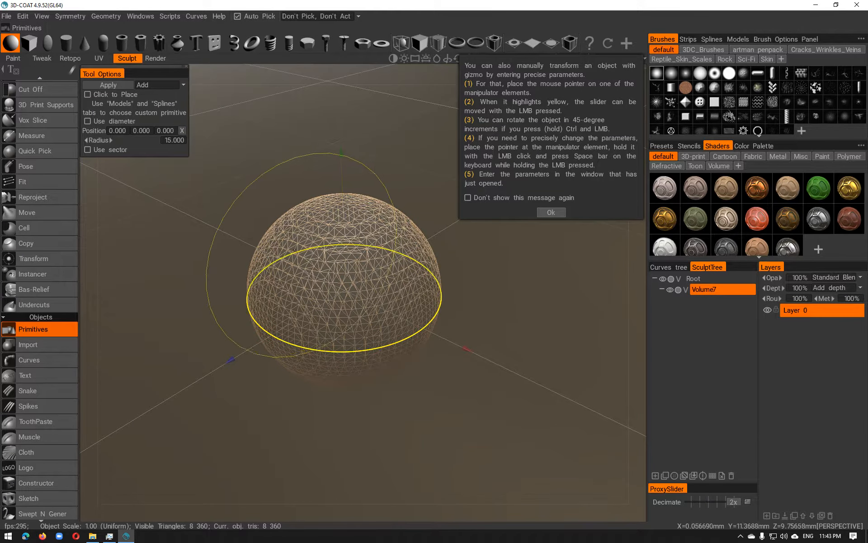
pyautogui.keyDown('alt'); pyautogui.moveTo(404, 285); pyautogui.dragTo(330, 280, button='right'); pyautogui.keyUp('alt')
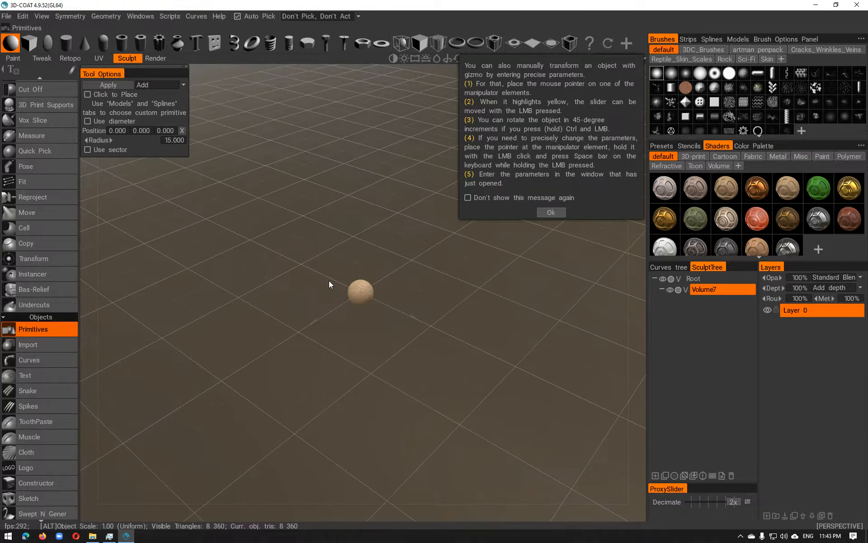
# Step: Enlarge the sphere primitive to a radius of about 339 and apply it to the volume
pyautogui.click(119, 86)
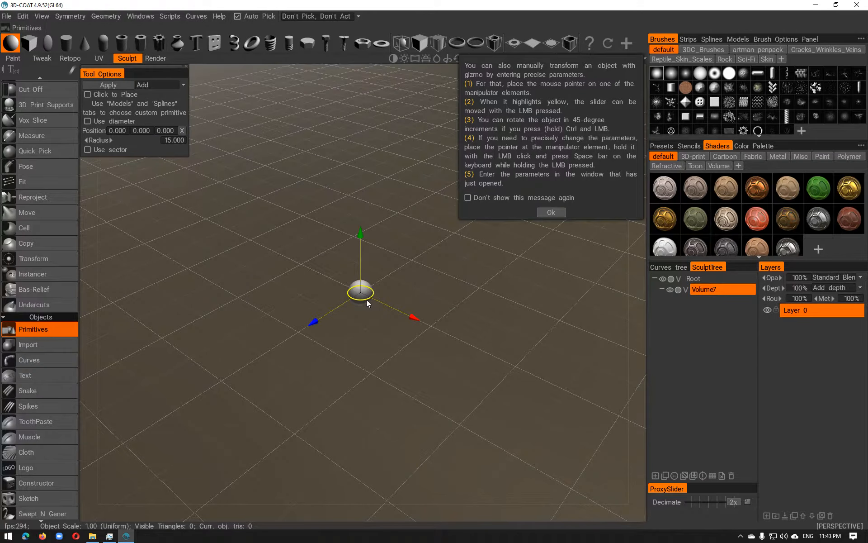
pyautogui.moveTo(365, 299); pyautogui.dragTo(492, 319)
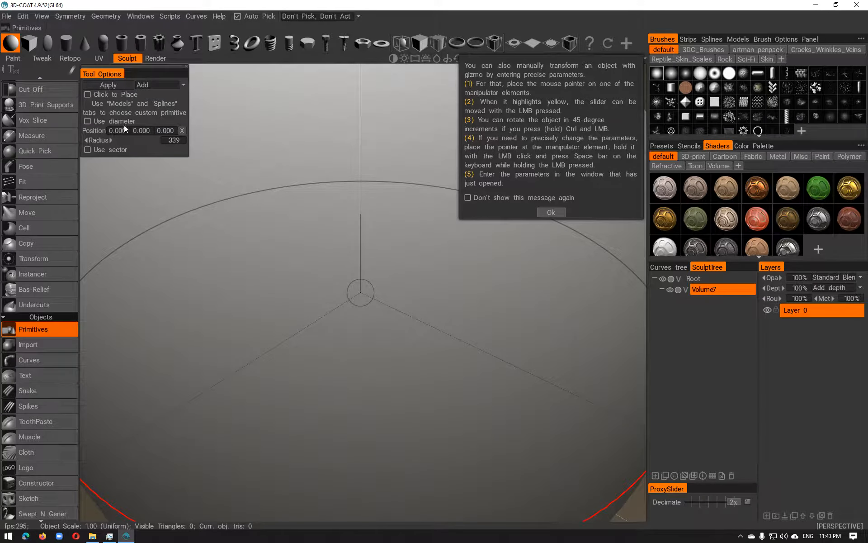
pyautogui.press('Return')
pyautogui.keyDown('alt'); pyautogui.moveTo(353, 238); pyautogui.dragTo(305, 256, button='right'); pyautogui.keyUp('alt')
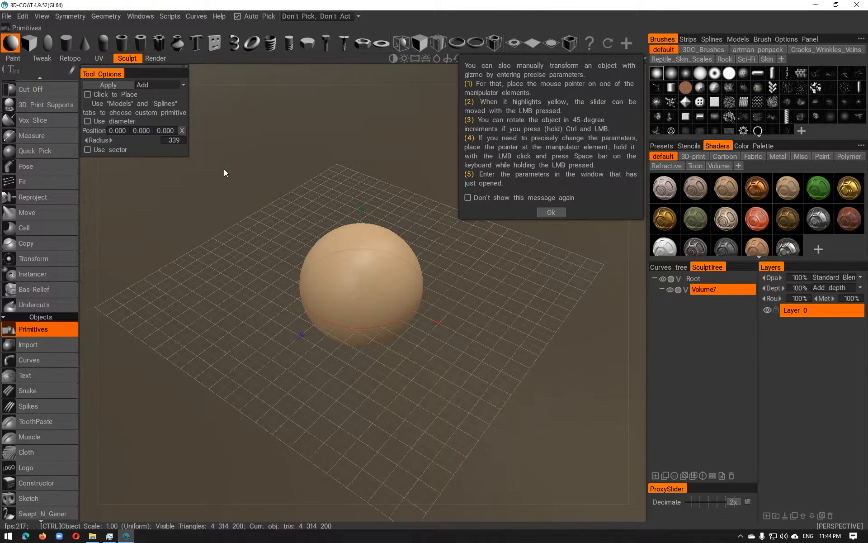
# Step: Undo the applied sphere and enlarge the primitive's radius to about 1826
pyautogui.hotkey('ctrl', 'z')
pyautogui.moveTo(378, 323); pyautogui.dragTo(545, 391)
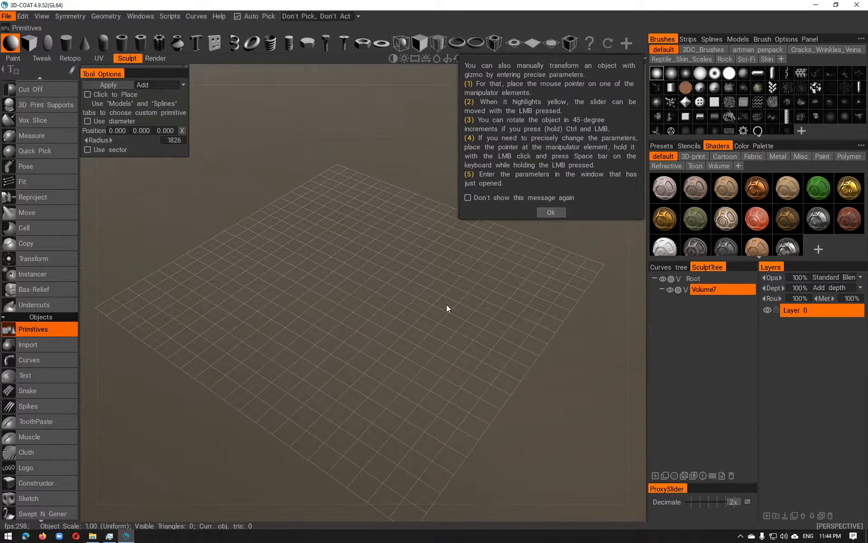
pyautogui.keyDown('alt'); pyautogui.moveTo(434, 305); pyautogui.dragTo(150, 252, button='right'); pyautogui.keyUp('alt')
pyautogui.keyDown('alt'); pyautogui.moveTo(327, 278); pyautogui.dragTo(388, 191); pyautogui.keyUp('alt')
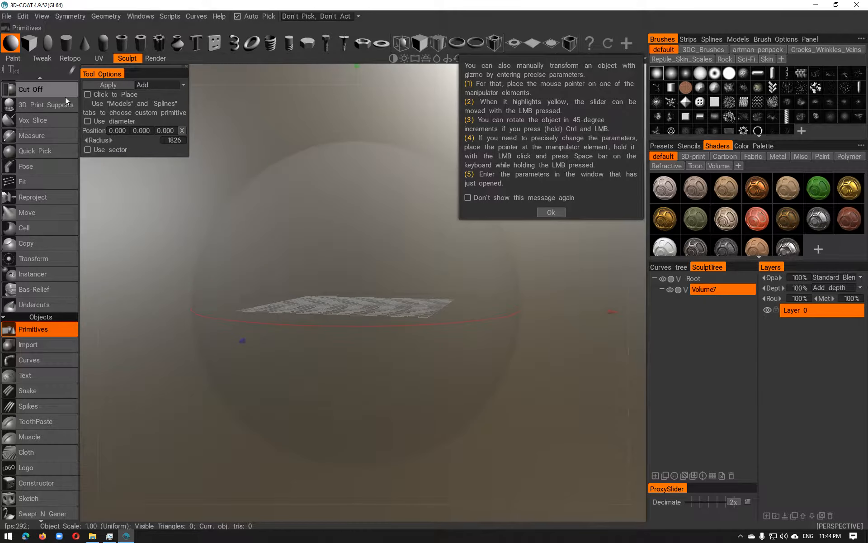
# Step: Switch to the voxel Grow tool and dismiss the manipulator hint message
pyautogui.scroll(10, 34, 191)
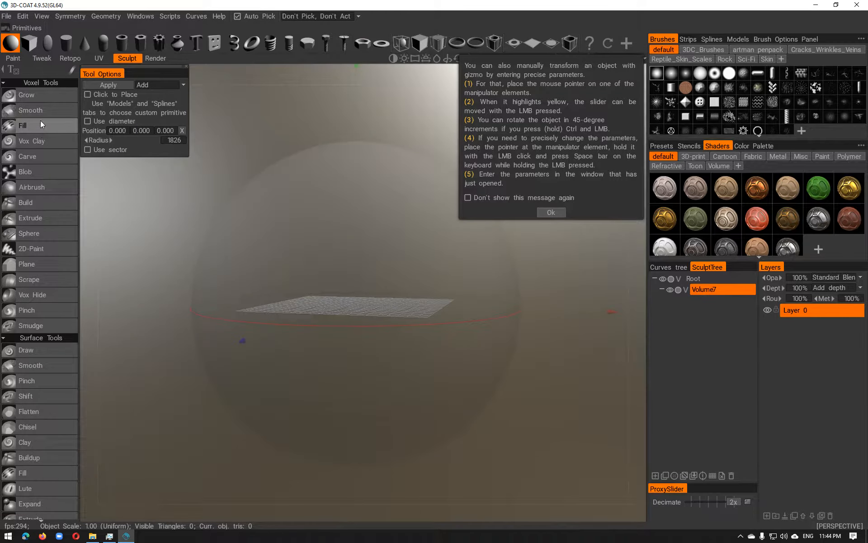
pyautogui.click(36, 99)
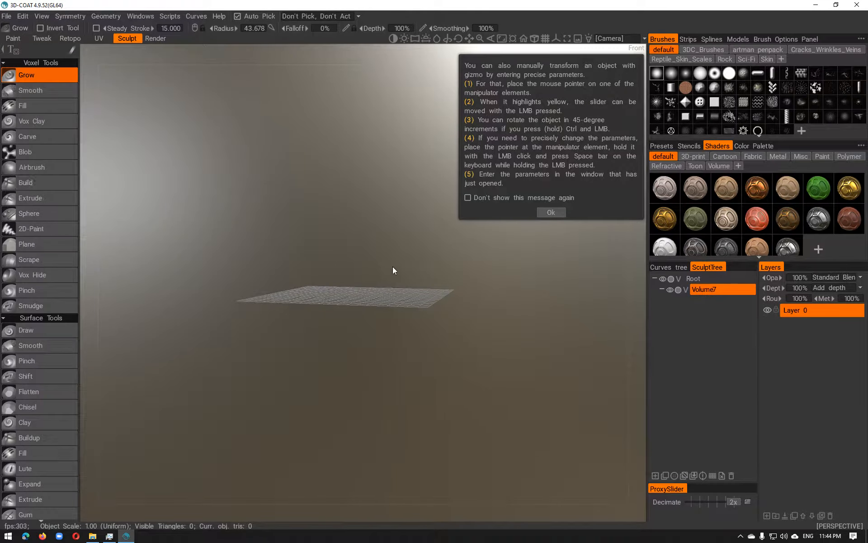
pyautogui.keyDown('alt'); pyautogui.moveTo(434, 291); pyautogui.dragTo(394, 303); pyautogui.keyUp('alt')
pyautogui.keyDown('alt'); pyautogui.moveTo(395, 299); pyautogui.dragTo(792, 364, button='right'); pyautogui.keyUp('alt')
pyautogui.keyDown('alt'); pyautogui.moveTo(347, 289); pyautogui.dragTo(461, 351, button='right'); pyautogui.keyUp('alt')
pyautogui.click(552, 212)
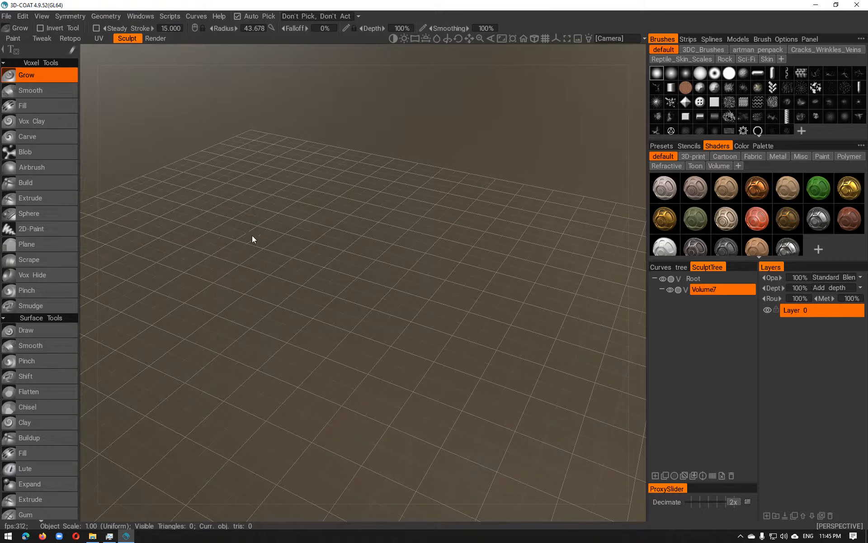
# Step: Return to the sphere primitive, set its radius to 1, enlarge it to about 83.26 and apply it
pyautogui.scroll(-15, 41, 407)
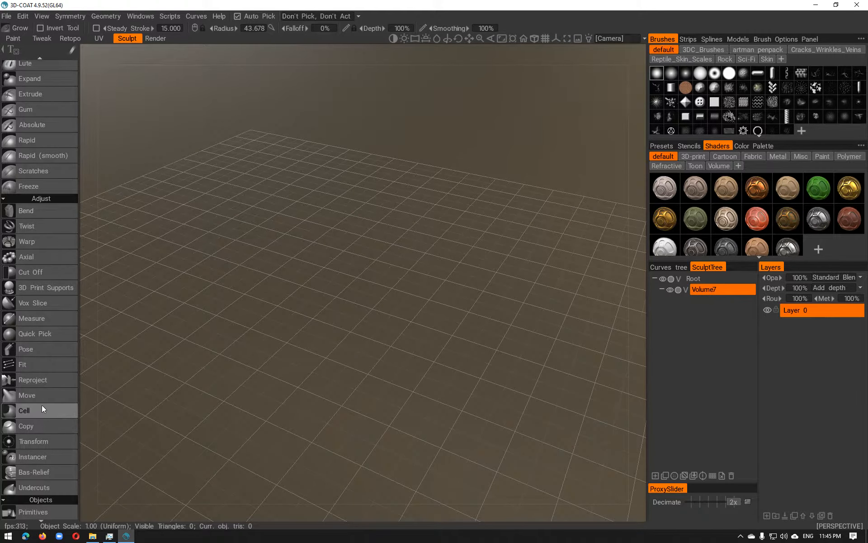
pyautogui.click(32, 308)
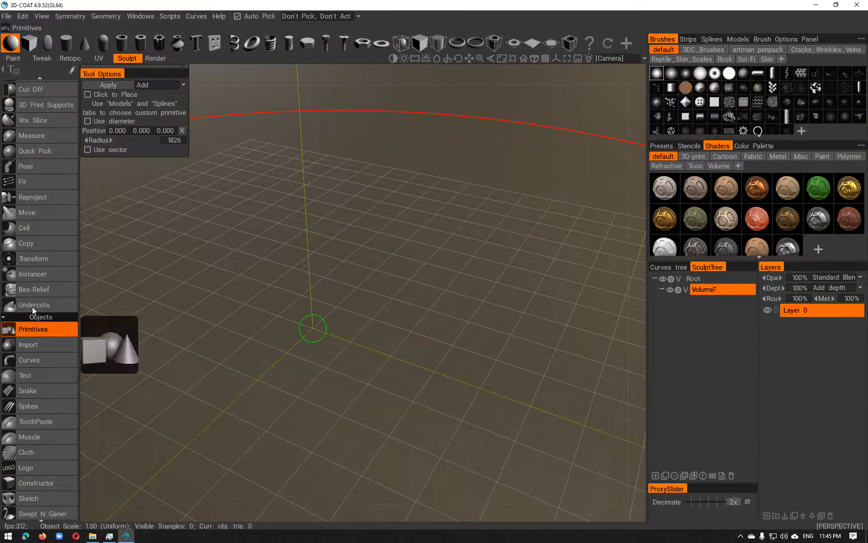
pyautogui.press('alt')
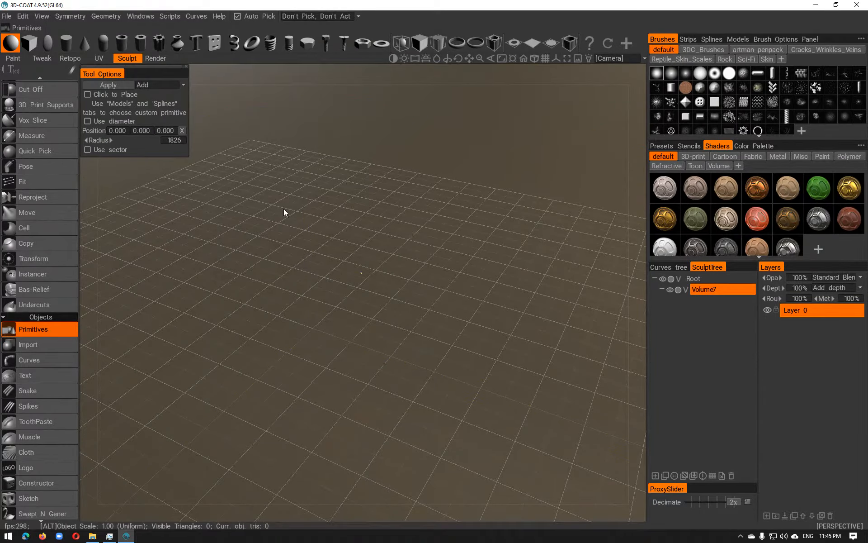
pyautogui.click(171, 140)
pyautogui.write('1')
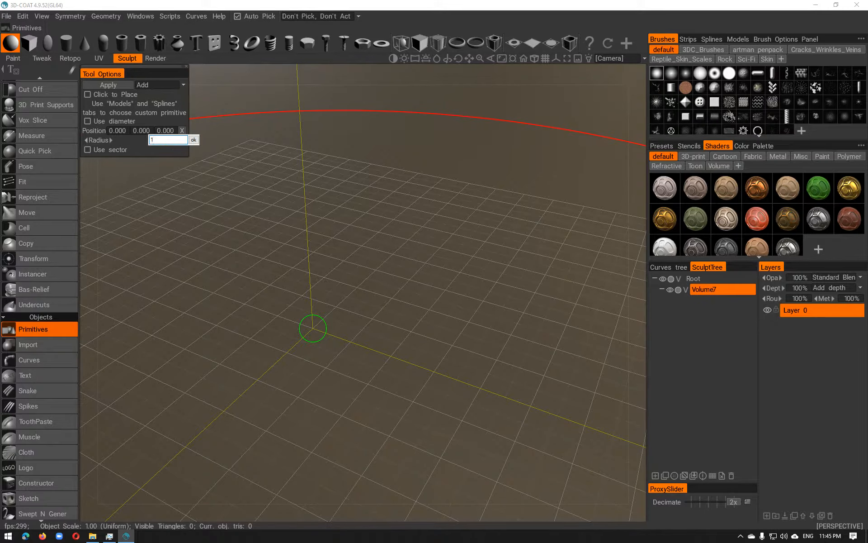
pyautogui.press('Return')
pyautogui.moveTo(108, 142); pyautogui.dragTo(336, 176)
pyautogui.keyDown('alt'); pyautogui.moveTo(336, 173); pyautogui.dragTo(372, 144, button='middle'); pyautogui.keyUp('alt')
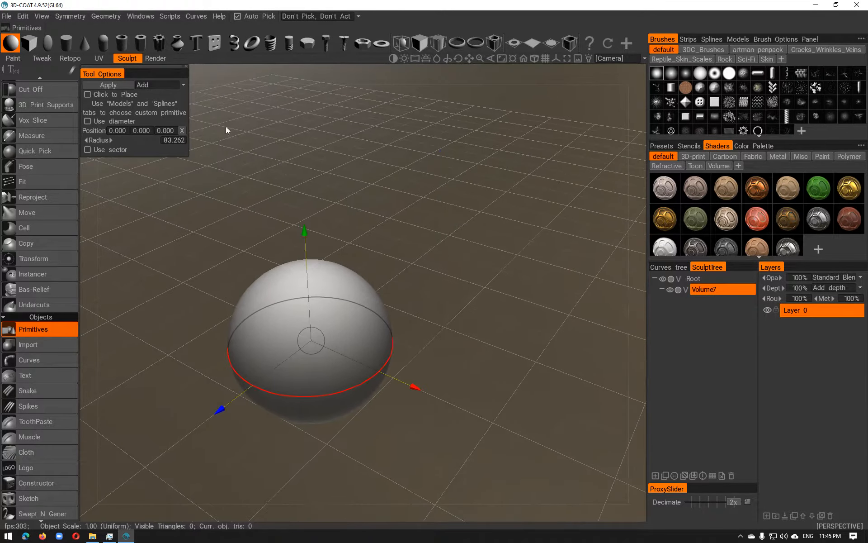
pyautogui.click(118, 85)
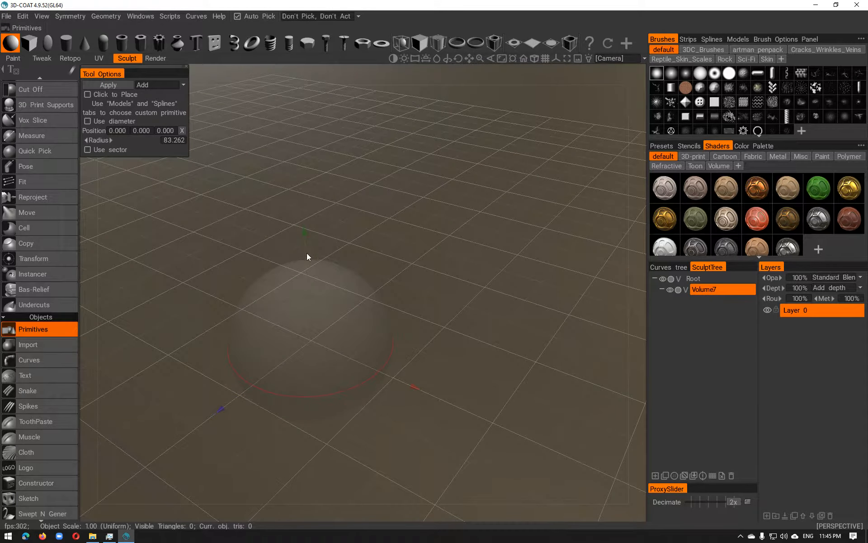
pyautogui.keyDown('alt'); pyautogui.moveTo(307, 256); pyautogui.dragTo(329, 252); pyautogui.keyUp('alt')
# Step: Start a new scene without saving the changes, using the empty-grid Voxel Sculpting template
pyautogui.click(7, 15)
pyautogui.click(26, 33)
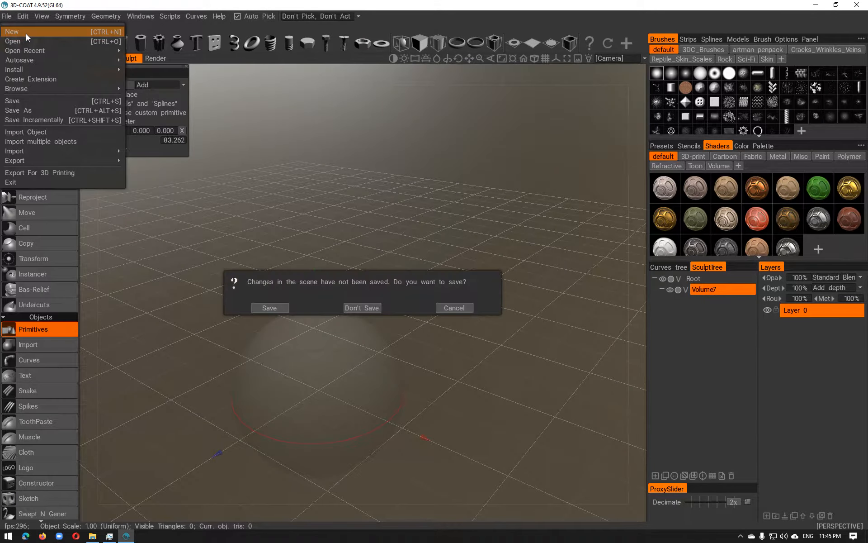
pyautogui.click(366, 305)
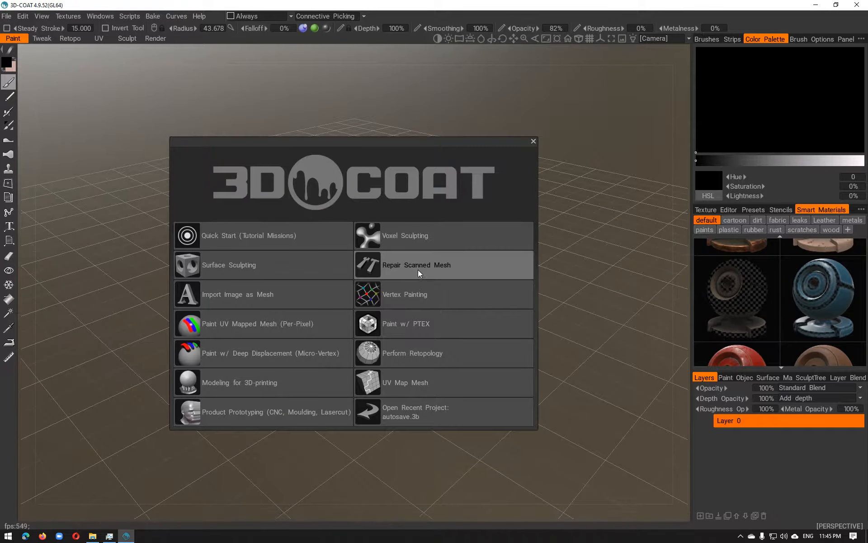
pyautogui.click(360, 232)
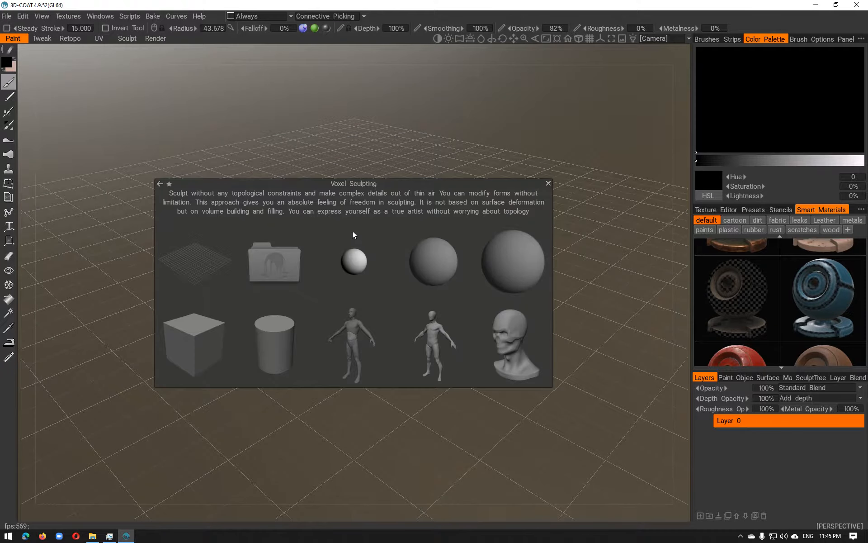
pyautogui.click(213, 262)
# Step: Add a sphere primitive with a radius of 15 to the empty voxel volume
pyautogui.scroll(5, 52, 286)
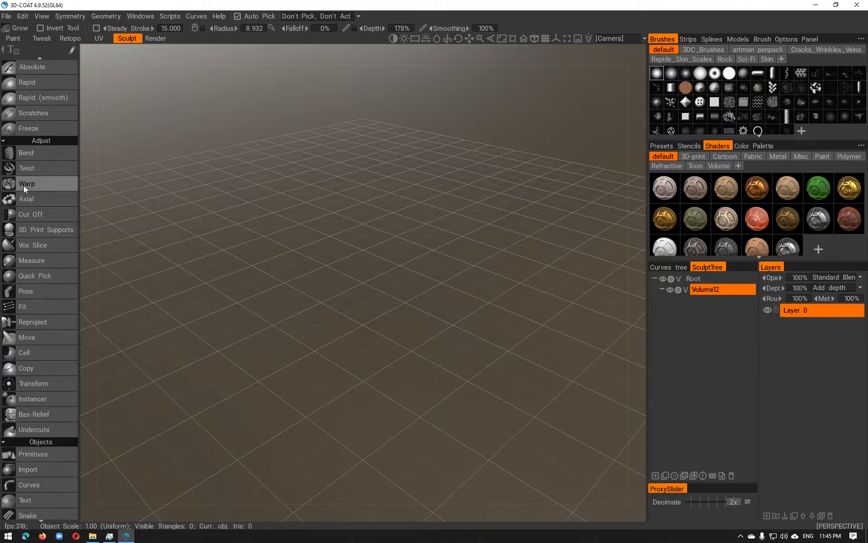
pyautogui.scroll(-9, 50, 289)
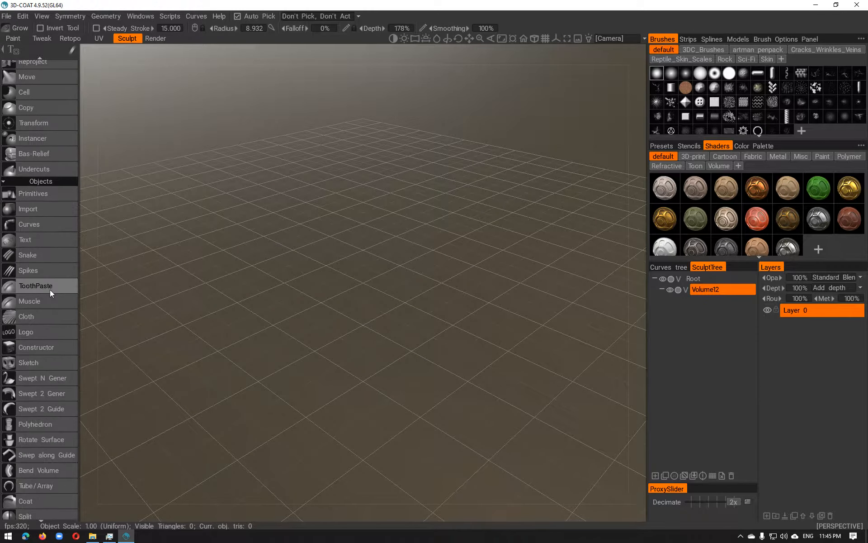
pyautogui.click(40, 191)
pyautogui.keyDown('alt'); pyautogui.moveTo(245, 209); pyautogui.dragTo(331, 253, button='right'); pyautogui.keyUp('alt')
pyautogui.click(117, 85)
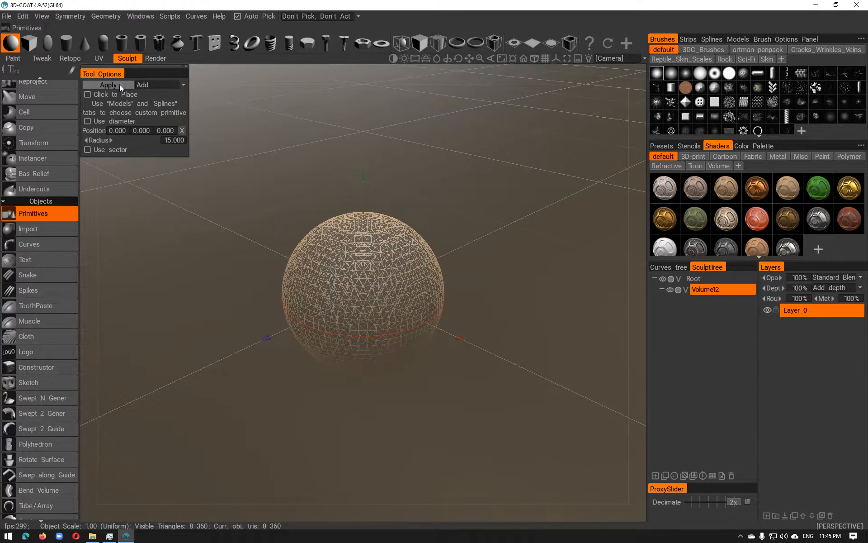
# Step: Examine the new sphere's wireframe density from different angles
pyautogui.keyDown('alt'); pyautogui.moveTo(576, 284); pyautogui.dragTo(498, 277); pyautogui.keyUp('alt')
pyautogui.moveTo(421, 271)
pyautogui.keyDown('alt'); pyautogui.mouseDown(button='right')
pyautogui.moveTo(460, 272)
pyautogui.moveTo(418, 270)
pyautogui.mouseUp(button='right'); pyautogui.keyUp('alt')
pyautogui.keyDown('alt'); pyautogui.moveTo(418, 270); pyautogui.dragTo(462, 237); pyautogui.keyUp('alt')
pyautogui.keyDown('alt'); pyautogui.moveTo(462, 237); pyautogui.dragTo(465, 264, button='middle'); pyautogui.keyUp('alt')
pyautogui.moveTo(465, 264)
pyautogui.keyDown('alt'); pyautogui.mouseDown(button='right')
pyautogui.moveTo(479, 272)
pyautogui.moveTo(474, 267)
pyautogui.mouseUp(button='right'); pyautogui.keyUp('alt')
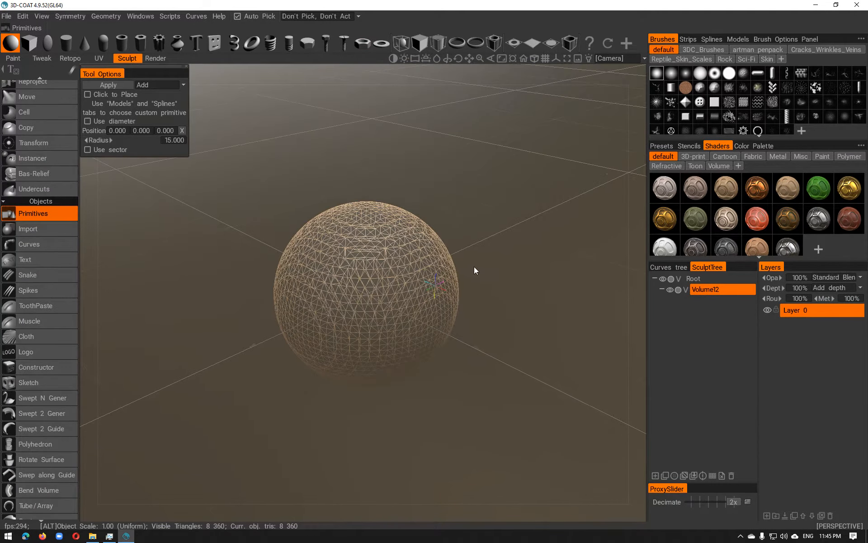
pyautogui.keyDown('alt'); pyautogui.moveTo(474, 267); pyautogui.dragTo(487, 231, button='middle'); pyautogui.keyUp('alt')
pyautogui.keyDown('alt'); pyautogui.moveTo(487, 231); pyautogui.dragTo(493, 201, button='right'); pyautogui.keyUp('alt')
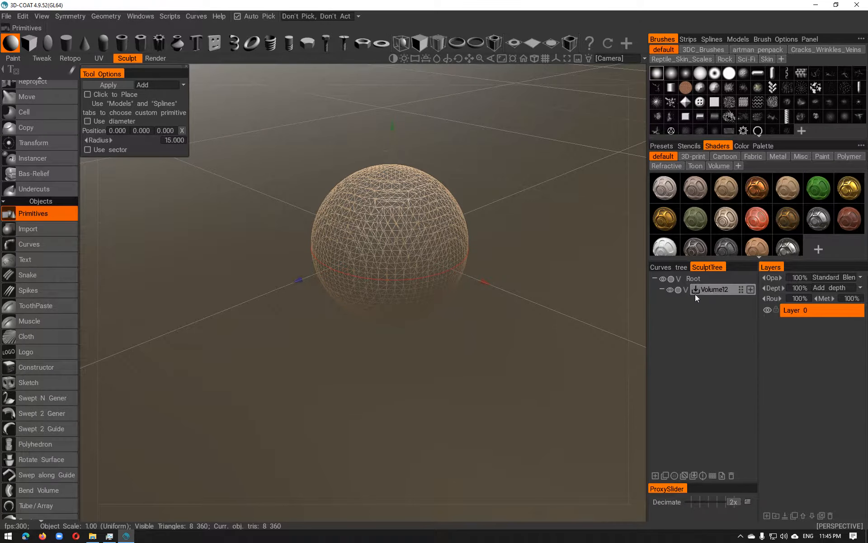
# Step: Try increasing the sphere volume's resolution to 4x, and undo both increases
pyautogui.click(712, 476)
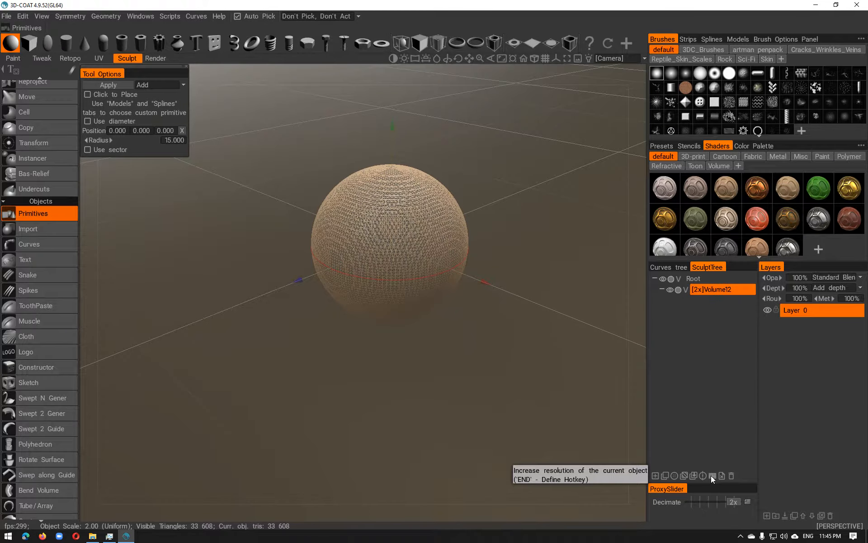
pyautogui.click(711, 476)
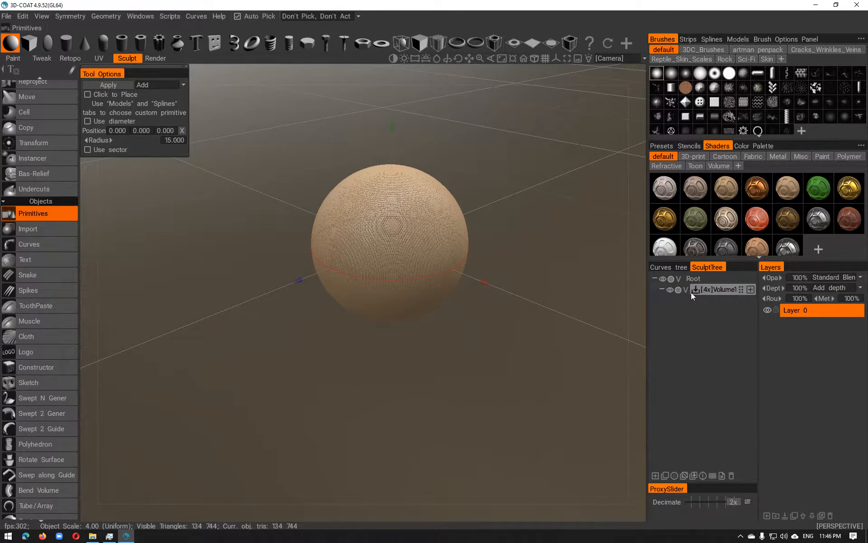
pyautogui.hotkey('ctrl', 'z')
pyautogui.hotkey('ctrl', 'z')
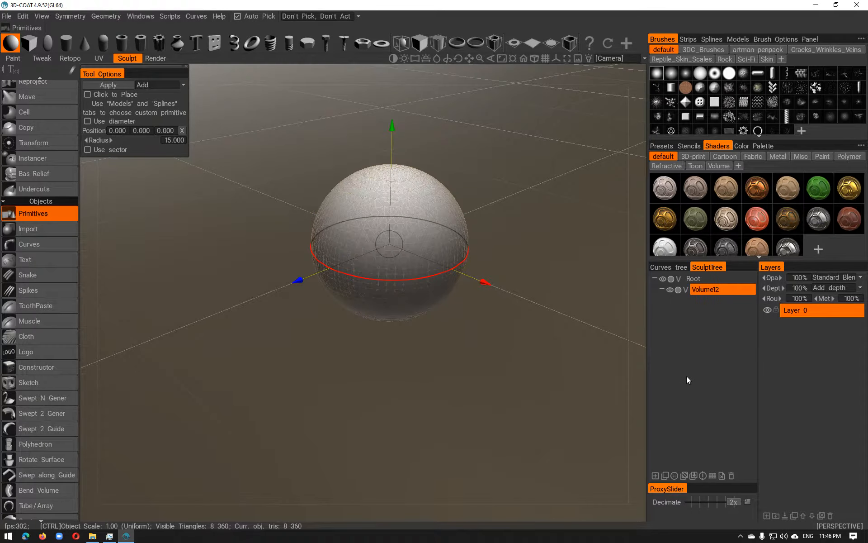
# Step: Increase the sphere volume's resolution three times, up to 8x
pyautogui.click(713, 475)
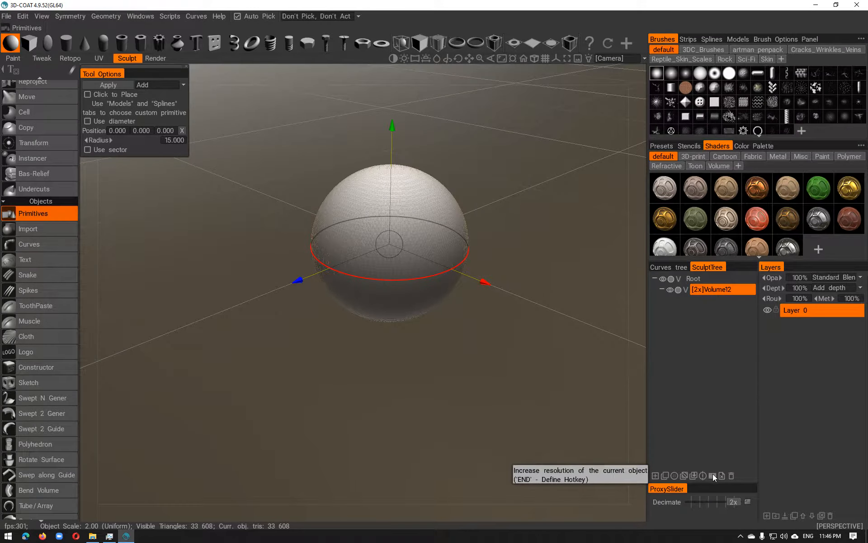
pyautogui.click(713, 474)
pyautogui.click(713, 474)
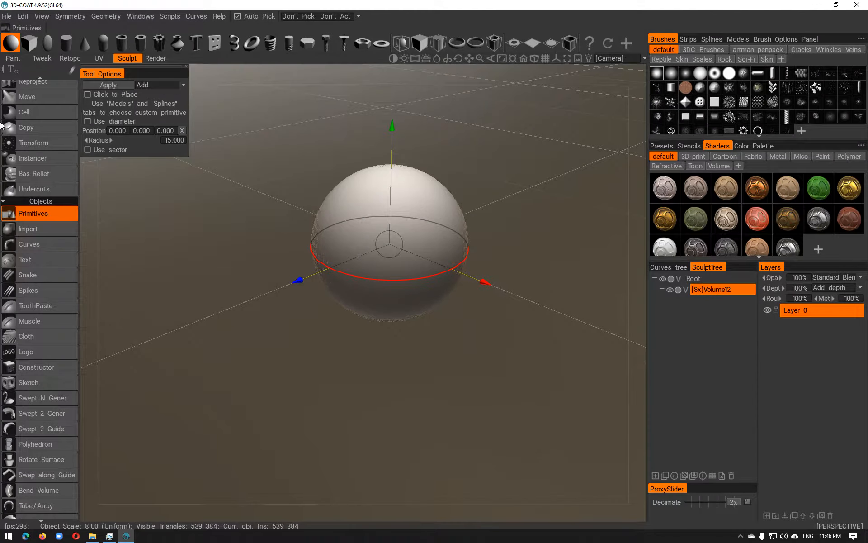
# Step: Undo the sphere volume's three resolution increases
pyautogui.click(33, 143)
pyautogui.moveTo(497, 279); pyautogui.dragTo(508, 303)
pyautogui.hotkey('ctrl', 'z')
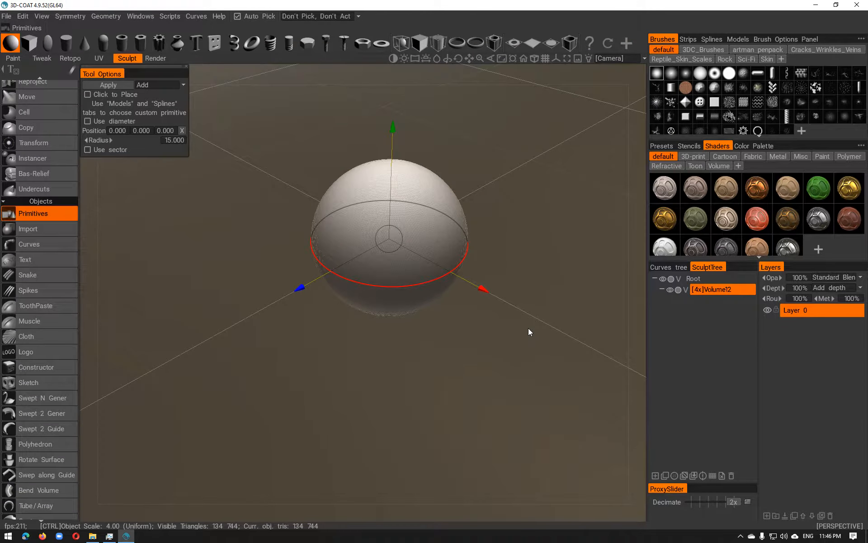
pyautogui.hotkey('ctrl', 'z')
pyautogui.hotkey('ctrl', 'z')
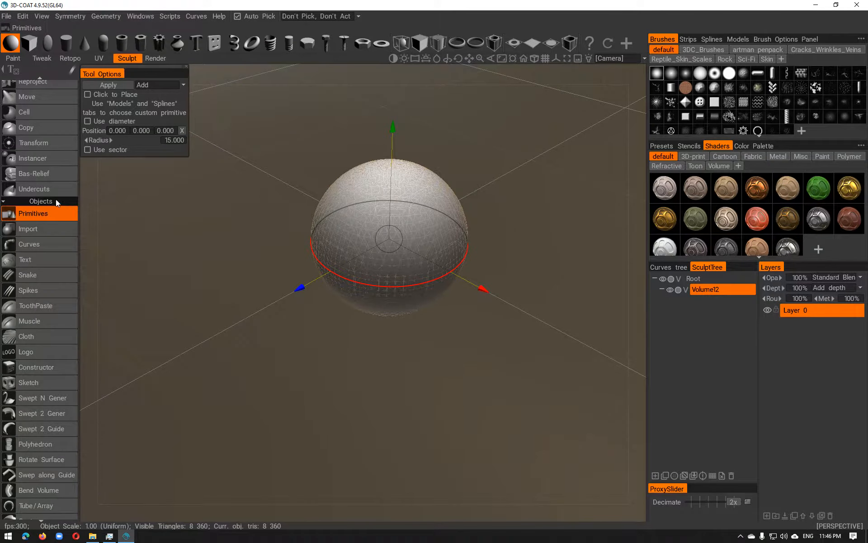
# Step: Try doubling the sphere volume's resolution with the Res+ command and its SculptTree counterpart, undoing each increase
pyautogui.scroll(-5, 38, 277)
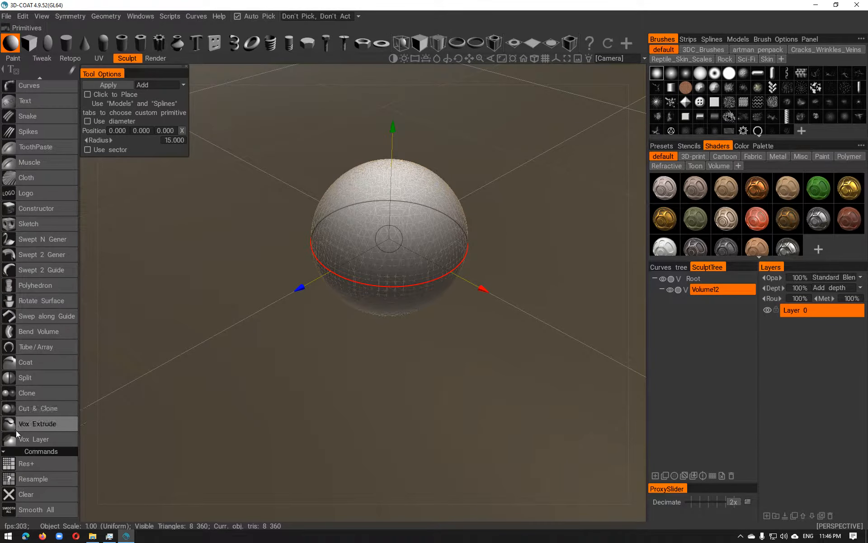
pyautogui.click(35, 478)
pyautogui.click(425, 327)
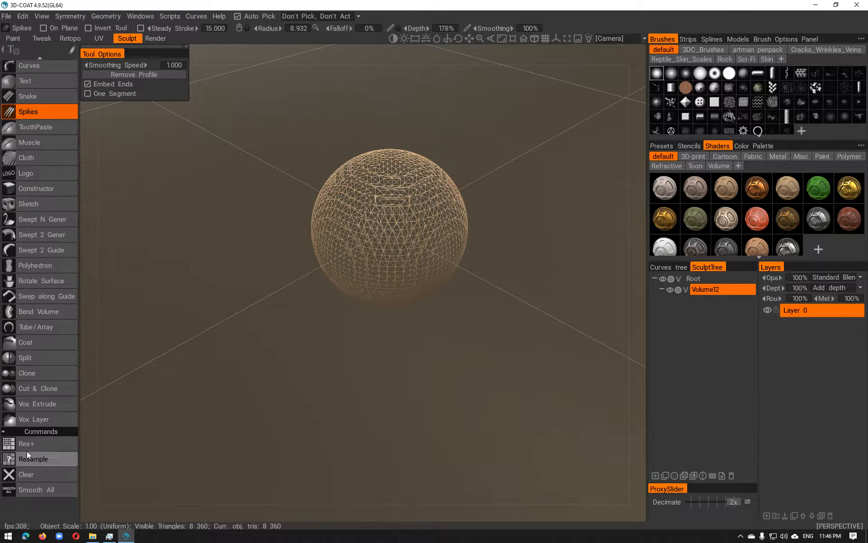
pyautogui.click(50, 443)
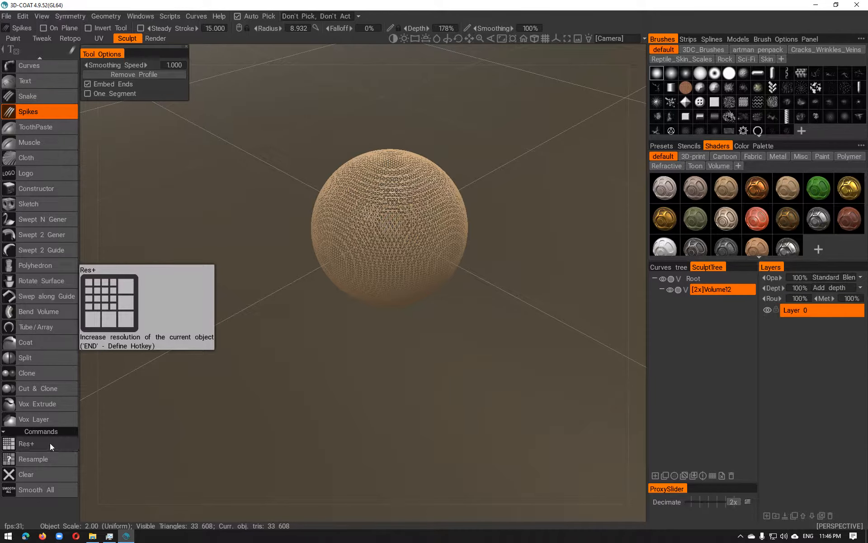
pyautogui.click(50, 443)
pyautogui.hotkey('ctrl', 'z')
pyautogui.hotkey('ctrl', 'z')
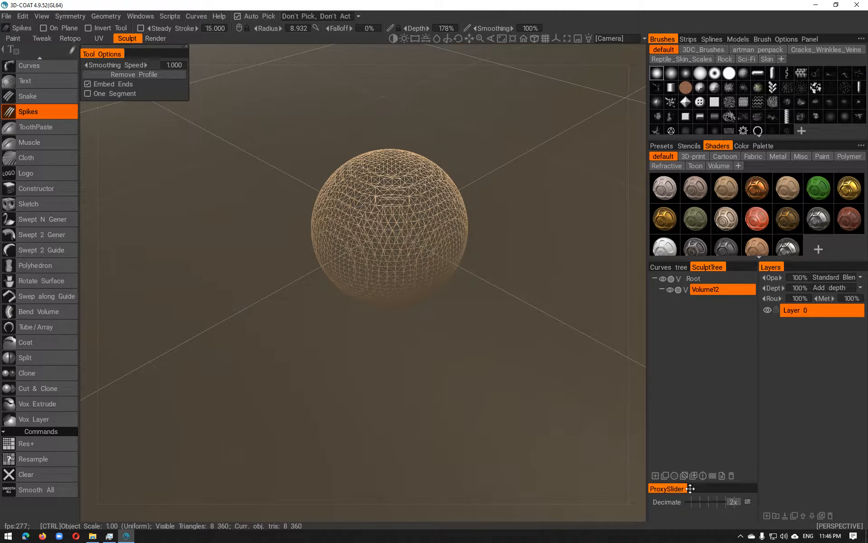
pyautogui.click(713, 476)
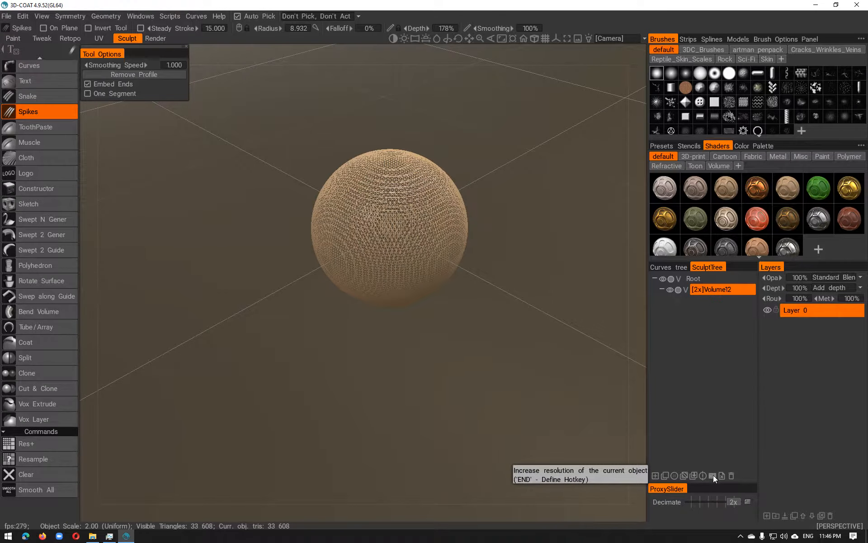
pyautogui.hotkey('ctrl', 'z')
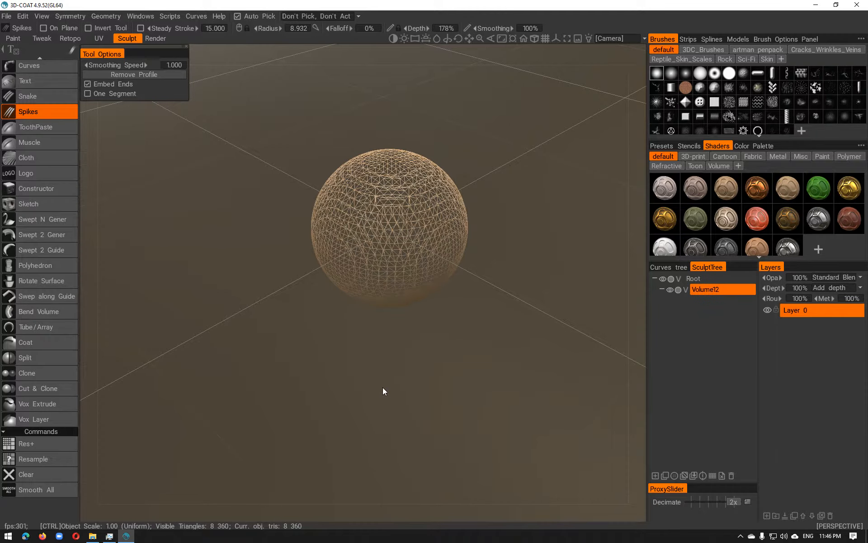
# Step: Try resampling the sphere volume to a required poly count of 64000, and undo the resample
pyautogui.click(37, 459)
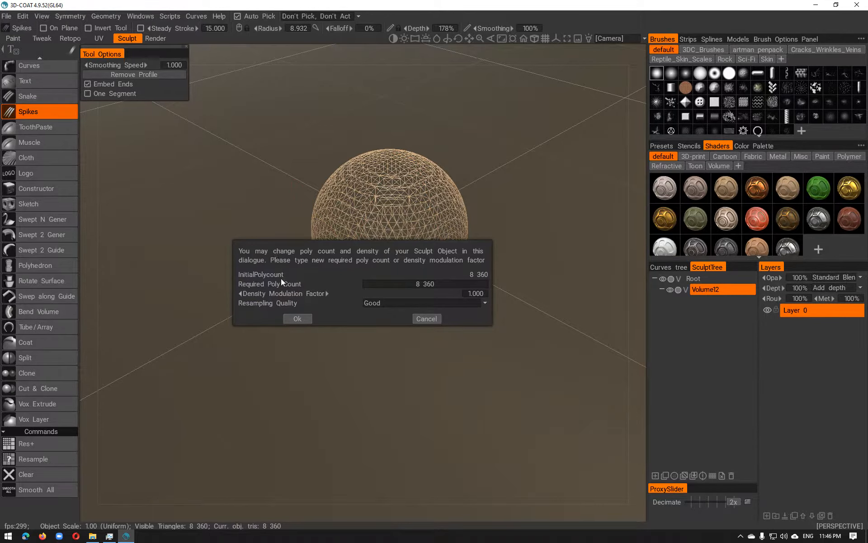
pyautogui.click(442, 283)
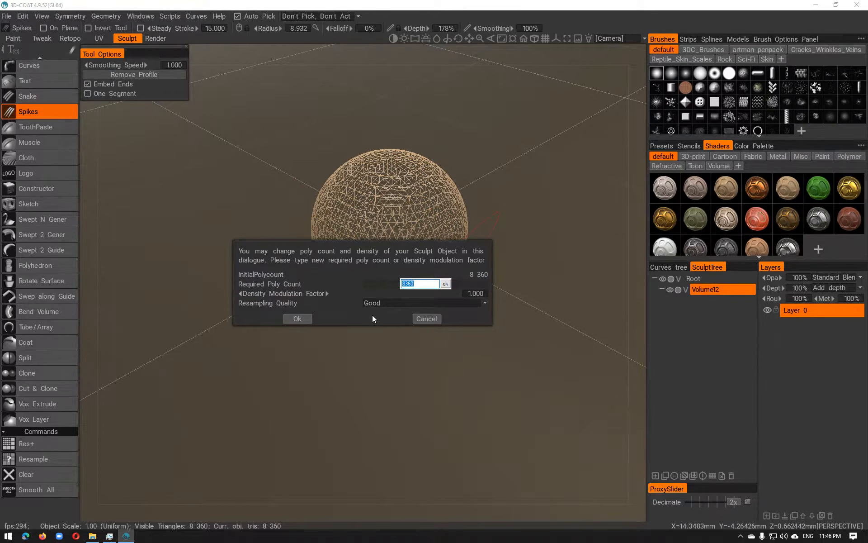
pyautogui.write('64000')
pyautogui.press('Return')
pyautogui.click(298, 319)
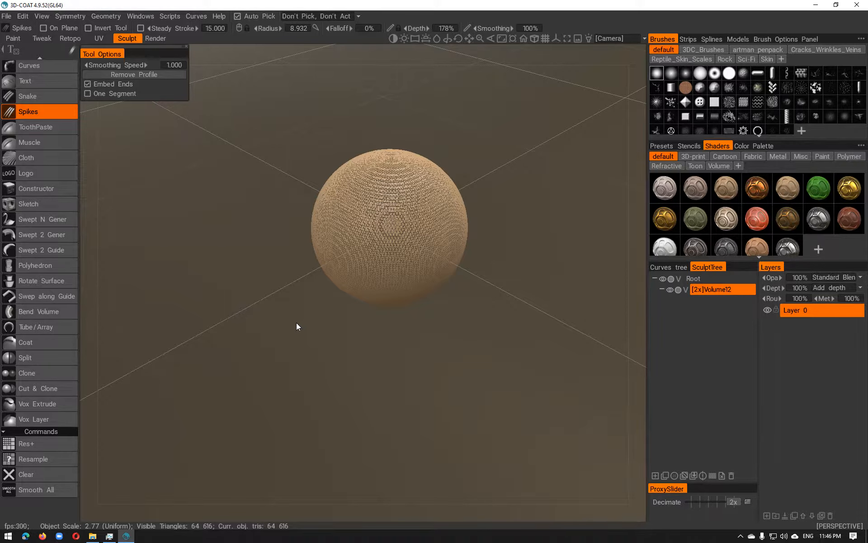
pyautogui.hotkey('ctrl', 'z')
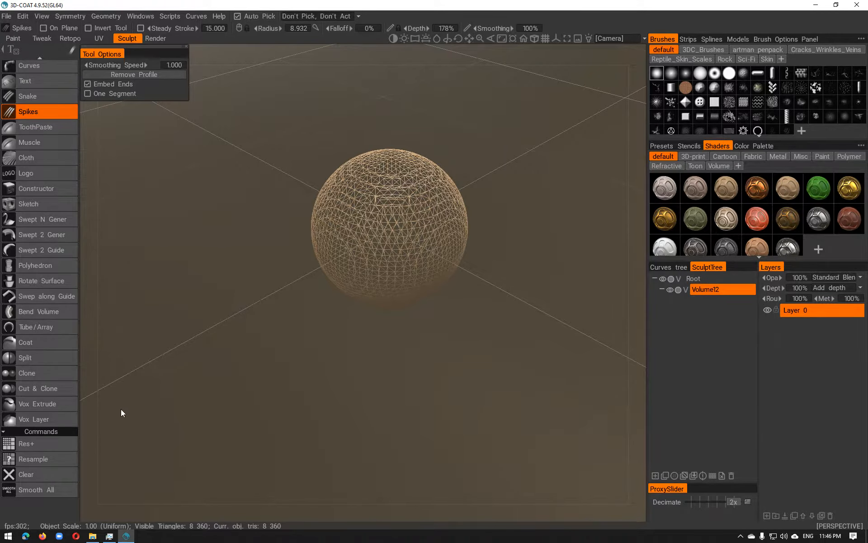
# Step: Increase the sphere volume's resolution to 16x and resample it to a required poly count of 64000
pyautogui.click(45, 443)
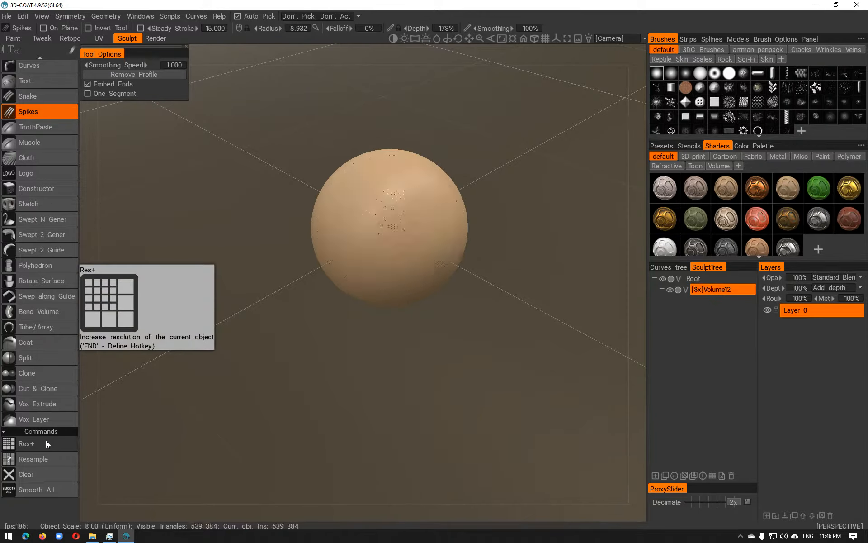
pyautogui.click(45, 440)
pyautogui.click(50, 460)
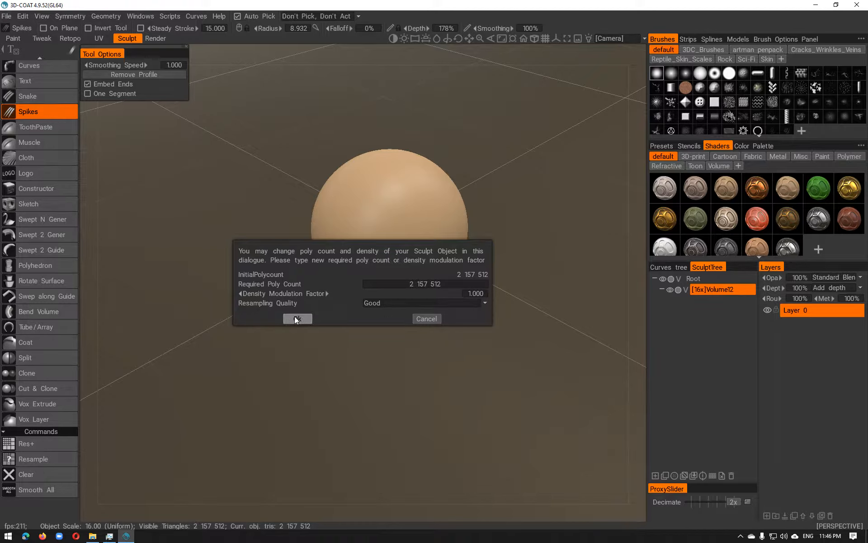
pyautogui.click(420, 285)
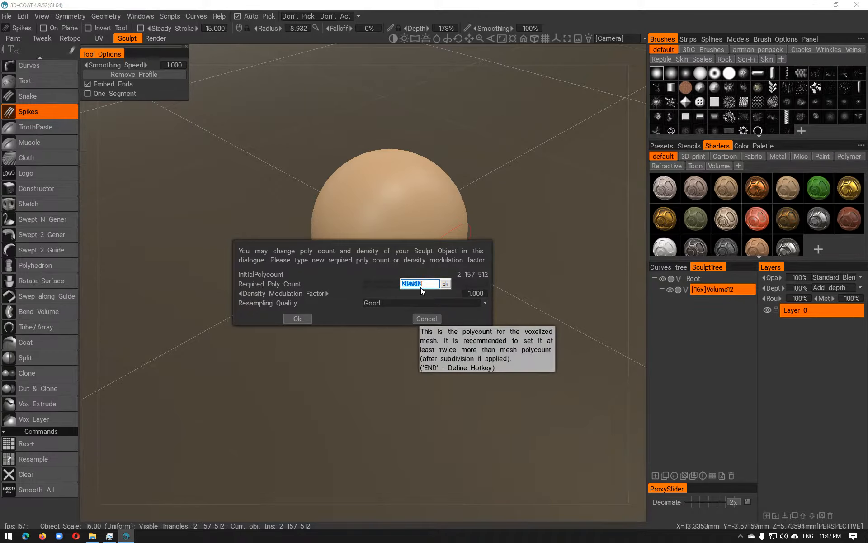
pyautogui.write('64000')
pyautogui.click(444, 285)
pyautogui.click(299, 318)
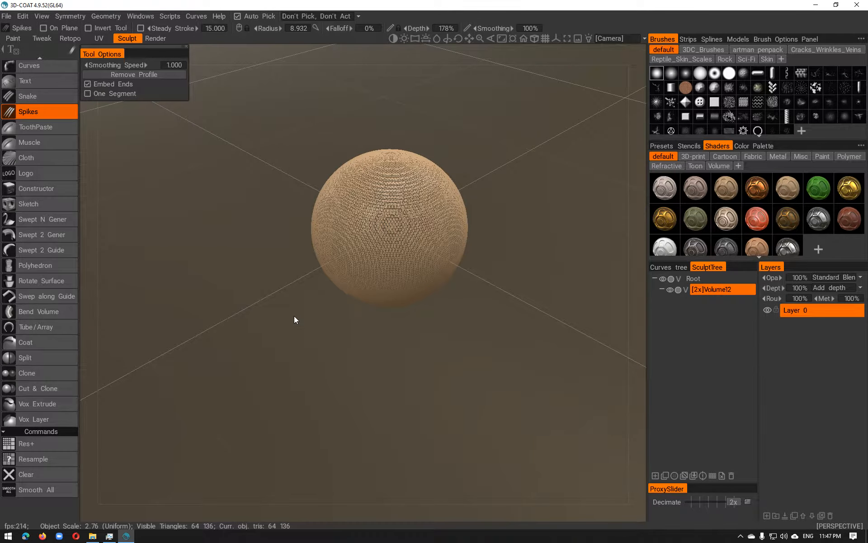
# Step: Activate the Move tool from the Adjust group and reduce its brush radius to about 8.4
pyautogui.keyDown('alt'); pyautogui.moveTo(313, 250); pyautogui.dragTo(303, 285, button='right'); pyautogui.keyUp('alt')
pyautogui.keyDown('alt'); pyautogui.moveTo(303, 284); pyautogui.dragTo(356, 268); pyautogui.keyUp('alt')
pyautogui.keyDown('alt'); pyautogui.moveTo(357, 268); pyautogui.dragTo(369, 265, button='right'); pyautogui.keyUp('alt')
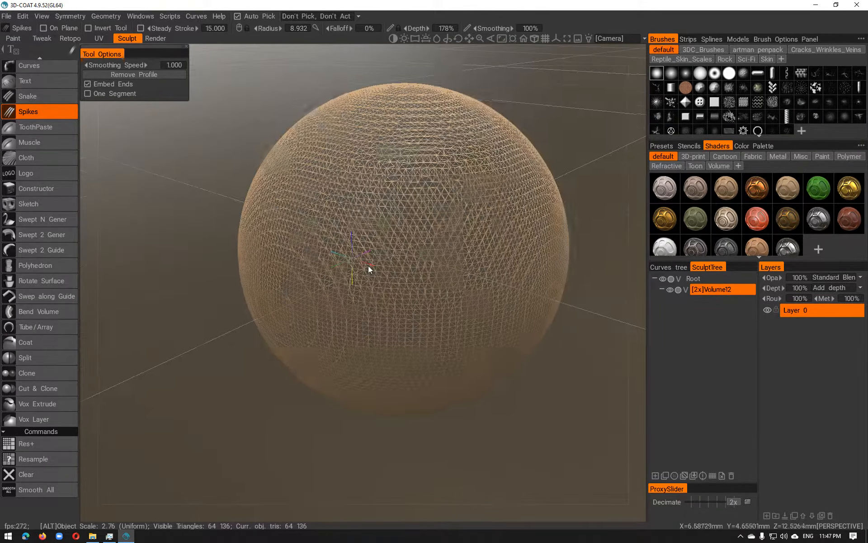
pyautogui.keyDown('alt'); pyautogui.moveTo(387, 261); pyautogui.dragTo(384, 282, button='middle'); pyautogui.keyUp('alt')
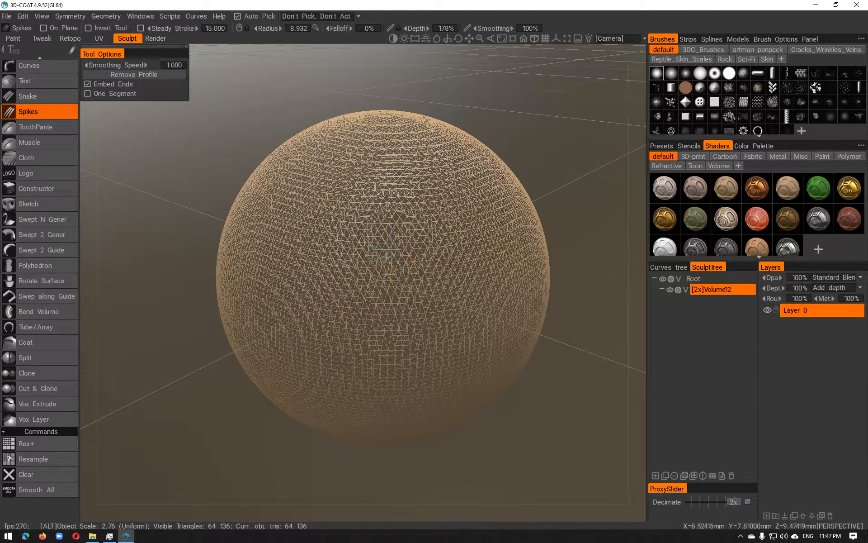
pyautogui.scroll(10, 3, 346)
pyautogui.scroll(10, 3, 346)
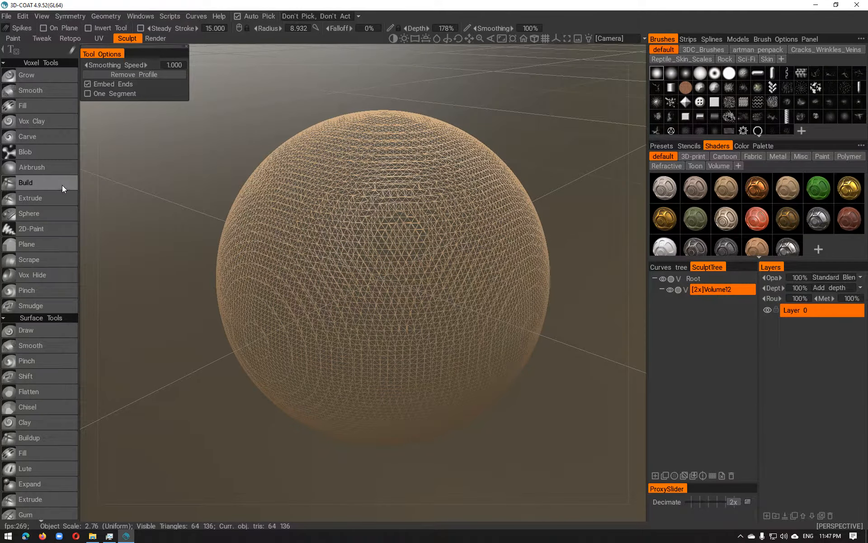
pyautogui.scroll(-5, 50, 317)
pyautogui.scroll(-4, 52, 320)
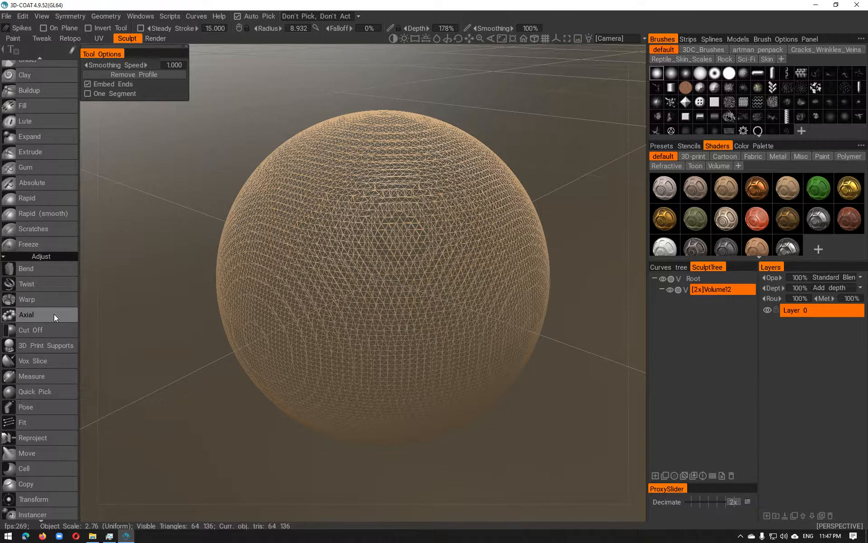
pyautogui.click(18, 453)
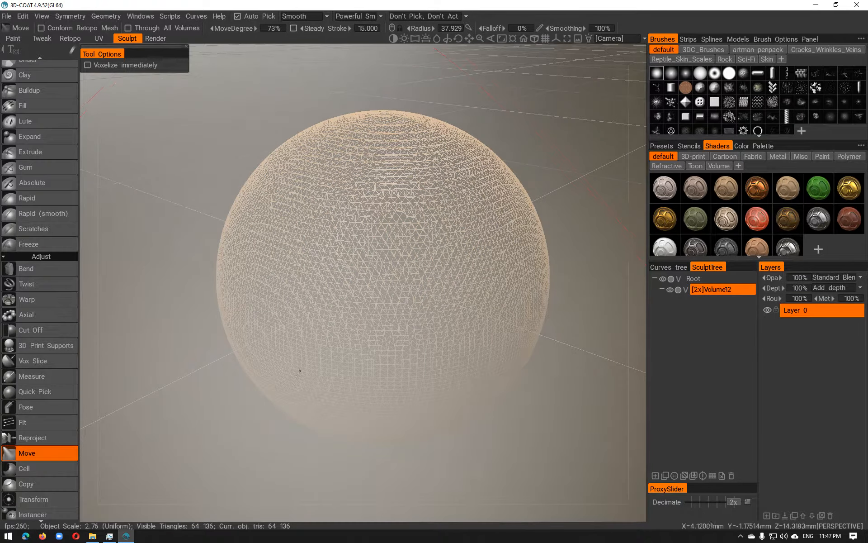
pyautogui.scroll(-8, 330, 351)
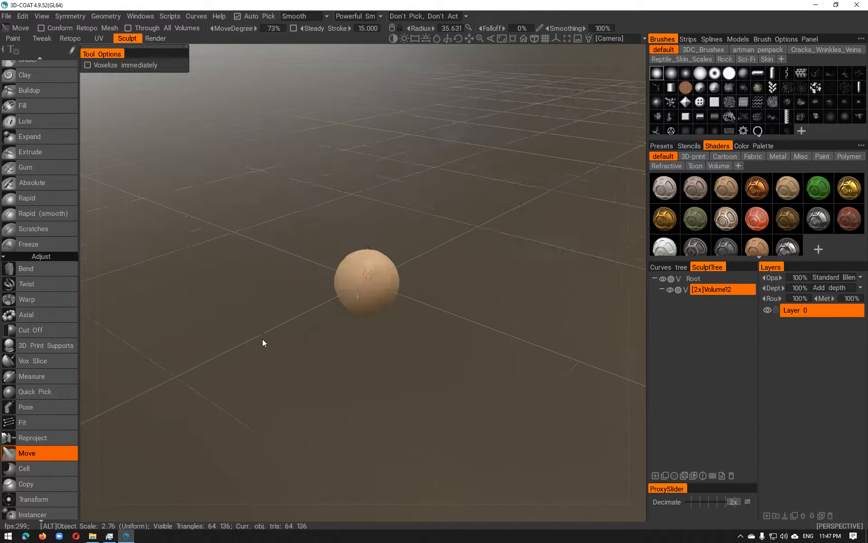
pyautogui.scroll(3, 290, 321)
pyautogui.moveTo(355, 289)
pyautogui.mouseDown(button='right')
pyautogui.moveTo(243, 295)
pyautogui.moveTo(323, 300)
pyautogui.moveTo(254, 303)
pyautogui.moveTo(281, 300)
pyautogui.mouseUp(button='right')
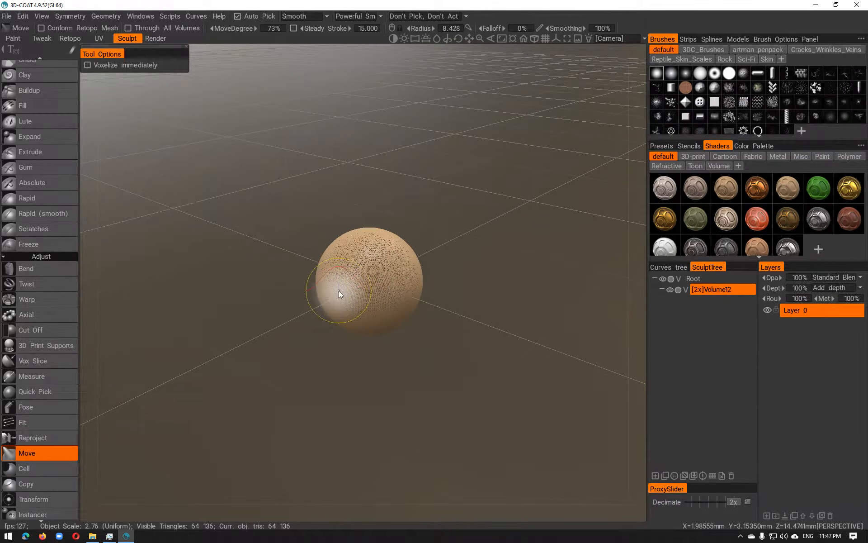
# Step: Lower the Move tool's MoveDegree to 42%
pyautogui.moveTo(339, 285)
pyautogui.mouseDown(button='right')
pyautogui.moveTo(340, 233)
pyautogui.moveTo(338, 333)
pyautogui.moveTo(349, 200)
pyautogui.moveTo(338, 300)
pyautogui.mouseUp(button='right')
pyautogui.keyDown('alt'); pyautogui.moveTo(282, 330); pyautogui.dragTo(296, 335, button='right'); pyautogui.keyUp('alt')
pyautogui.moveTo(232, 282); pyautogui.dragTo(214, 288)
pyautogui.moveTo(213, 285); pyautogui.dragTo(215, 300, button='right')
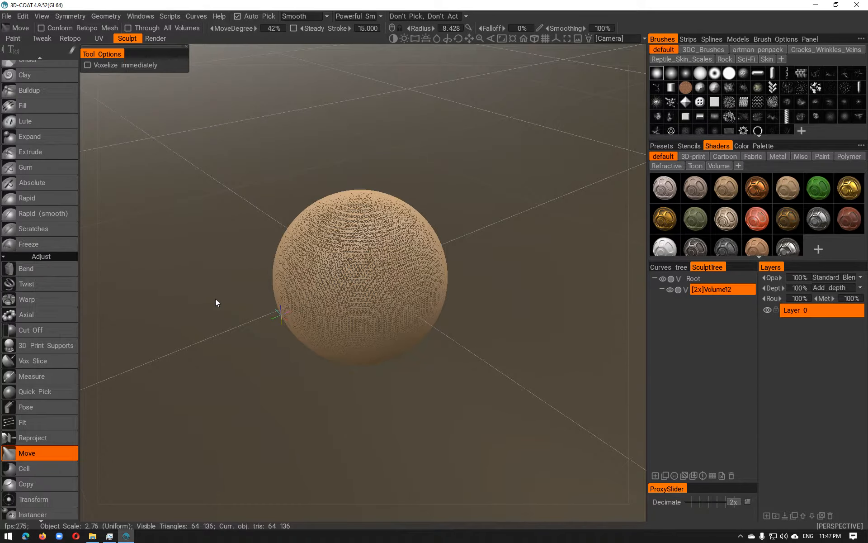
pyautogui.moveTo(213, 288)
pyautogui.keyDown('alt'); pyautogui.mouseDown()
pyautogui.moveTo(205, 312)
pyautogui.moveTo(202, 271)
pyautogui.moveTo(207, 283)
pyautogui.moveTo(222, 273)
pyautogui.moveTo(206, 284)
pyautogui.mouseUp(); pyautogui.keyUp('alt')
# Step: Turn off the wireframe display so the sphere shows as a plain shaded surface
pyautogui.click(142, 15)
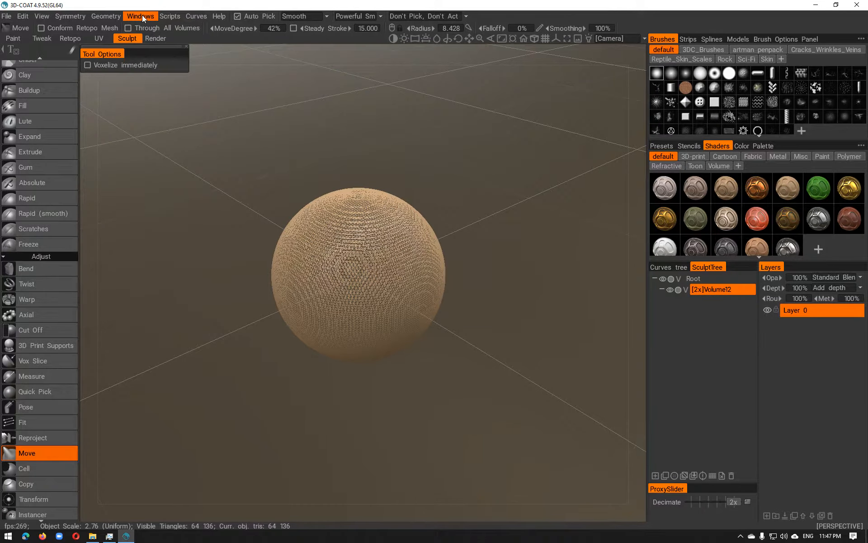
pyautogui.moveTo(191, 18)
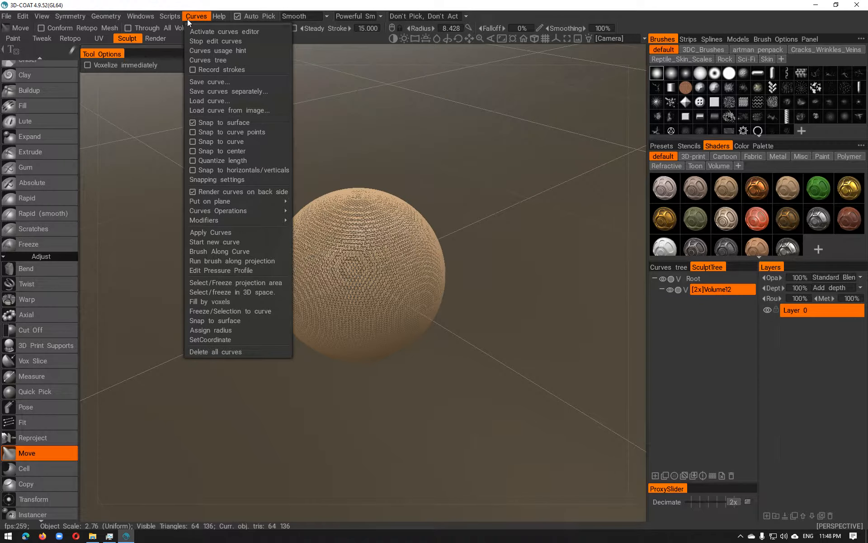
pyautogui.moveTo(66, 18)
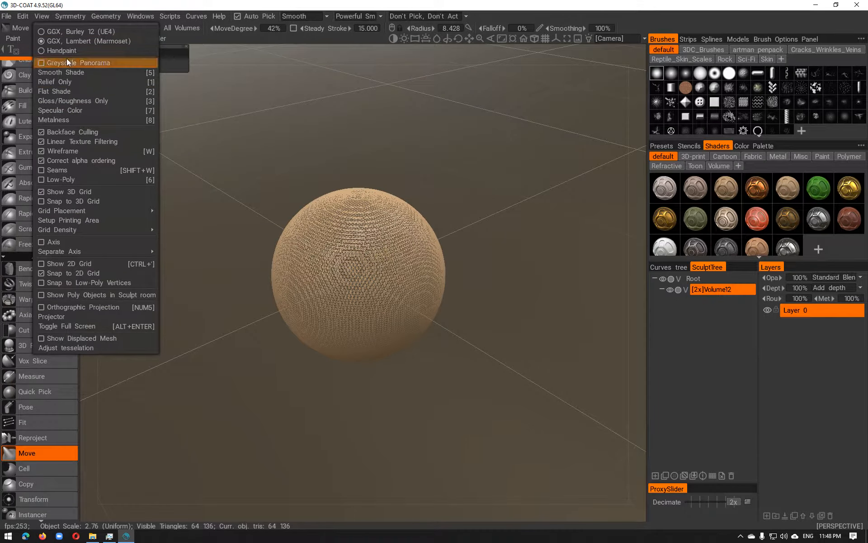
pyautogui.keyDown('alt'); pyautogui.moveTo(349, 141); pyautogui.dragTo(328, 133); pyautogui.keyUp('alt')
pyautogui.press('w')
pyautogui.press('w')
pyautogui.press('w')
pyautogui.press('w')
pyautogui.press('w')
# Step: Enable X-axis mirror symmetry for sculpting the sphere
pyautogui.keyDown('alt'); pyautogui.moveTo(327, 137); pyautogui.dragTo(354, 136); pyautogui.keyUp('alt')
pyautogui.keyDown('alt'); pyautogui.moveTo(355, 135); pyautogui.dragTo(381, 122, button='middle'); pyautogui.keyUp('alt')
pyautogui.keyDown('alt'); pyautogui.moveTo(380, 122); pyautogui.dragTo(395, 128, button='right'); pyautogui.keyUp('alt')
pyautogui.keyDown('alt'); pyautogui.moveTo(395, 128); pyautogui.dragTo(359, 146, button='middle'); pyautogui.keyUp('alt')
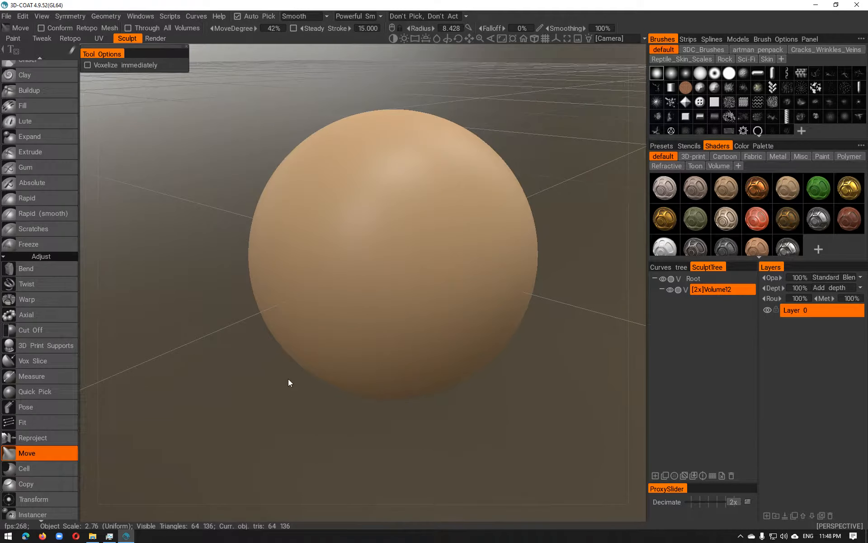
pyautogui.moveTo(300, 352); pyautogui.dragTo(302, 350)
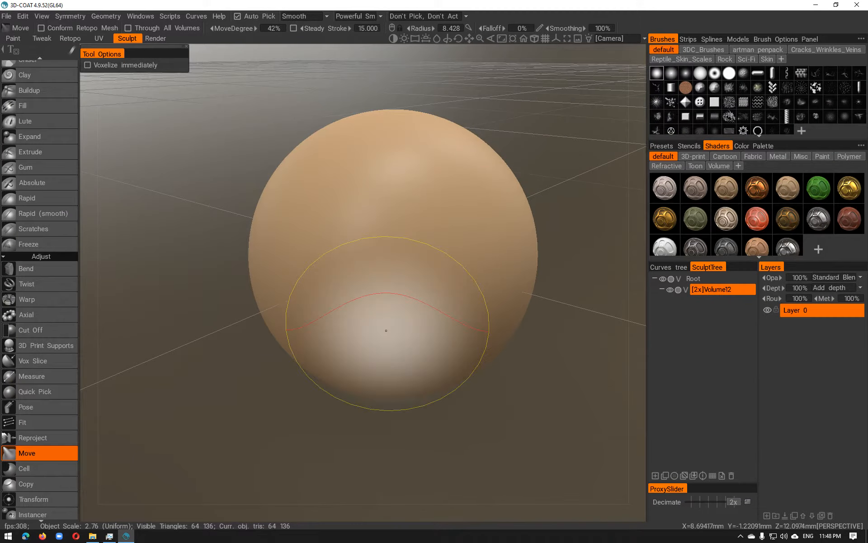
pyautogui.scroll(-5, 327, 393)
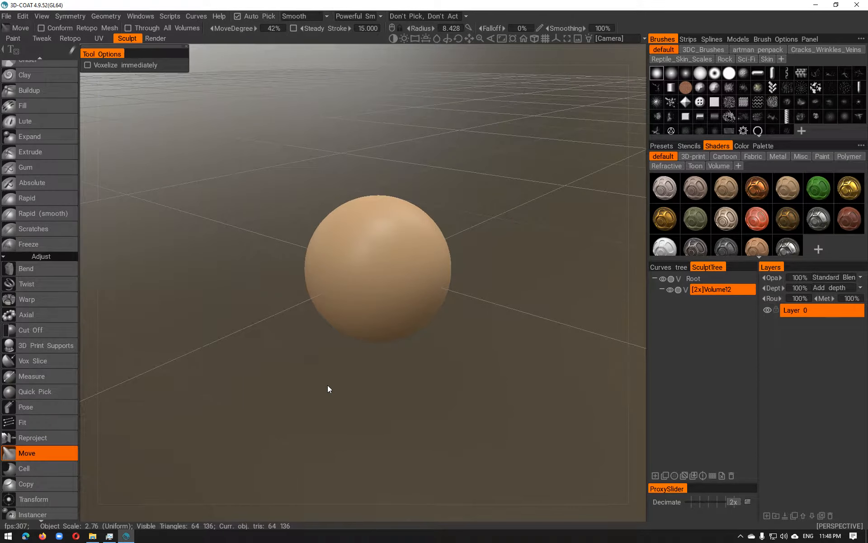
pyautogui.press('s')
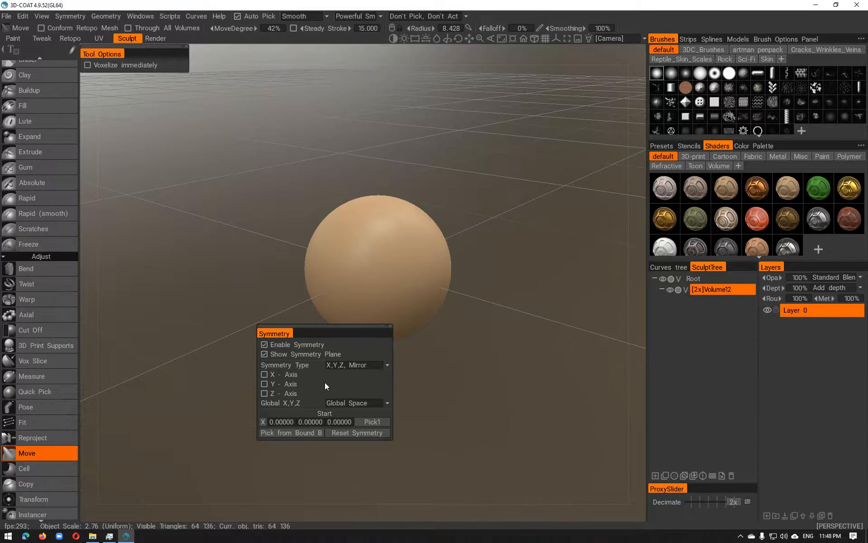
pyautogui.click(264, 374)
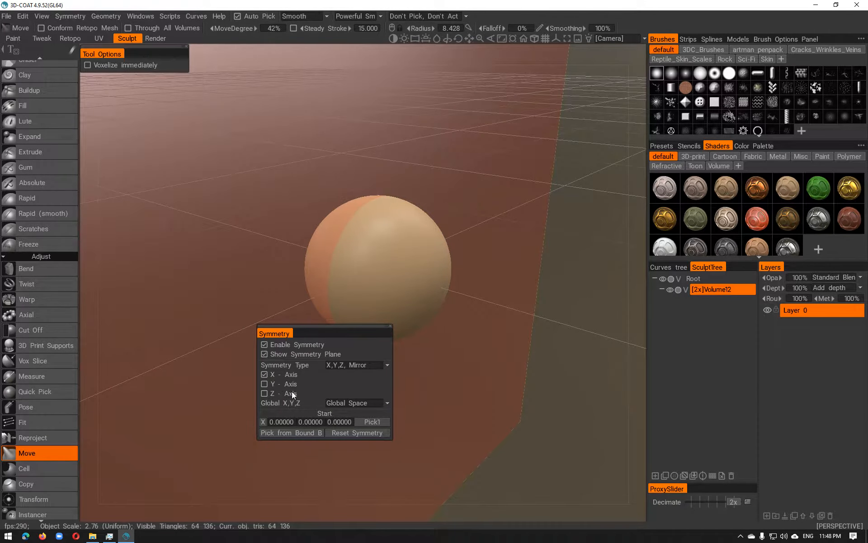
# Step: Try pulling the sphere's lower front downward with the Move brush at its current radius, and undo the stroke
pyautogui.moveTo(456, 353); pyautogui.dragTo(445, 235)
pyautogui.moveTo(339, 325); pyautogui.dragTo(322, 373)
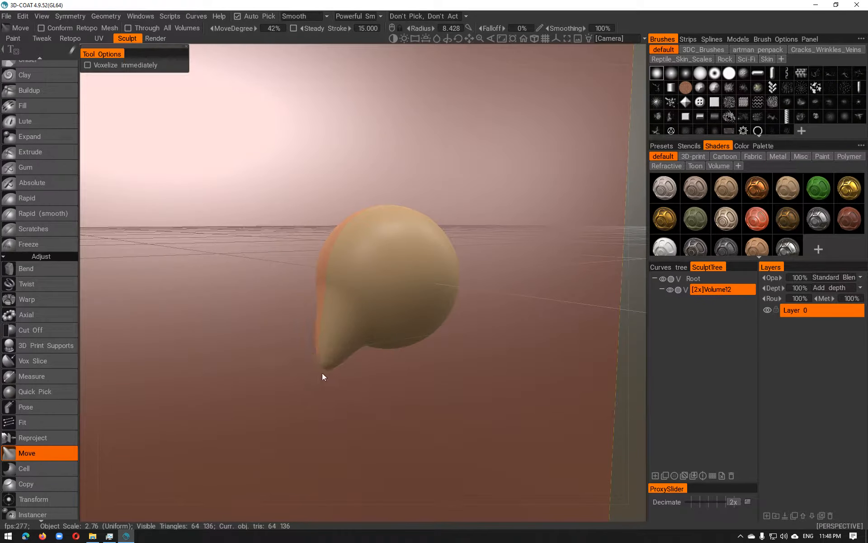
pyautogui.hotkey('ctrl', 'z')
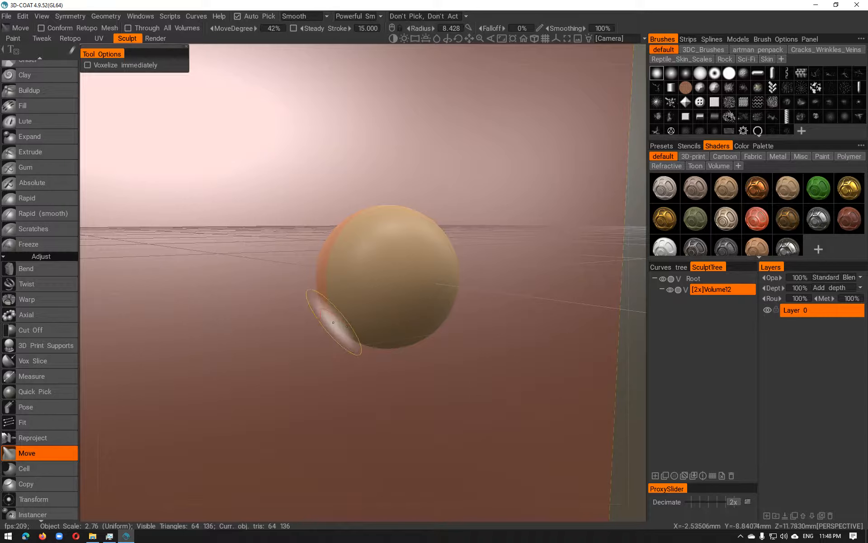
# Step: Enlarge the Move brush radius to about 11.6 and pull the sphere's lower front down into a chin-like bulge
pyautogui.moveTo(334, 317); pyautogui.dragTo(360, 319, button='right')
pyautogui.moveTo(337, 320); pyautogui.dragTo(314, 370)
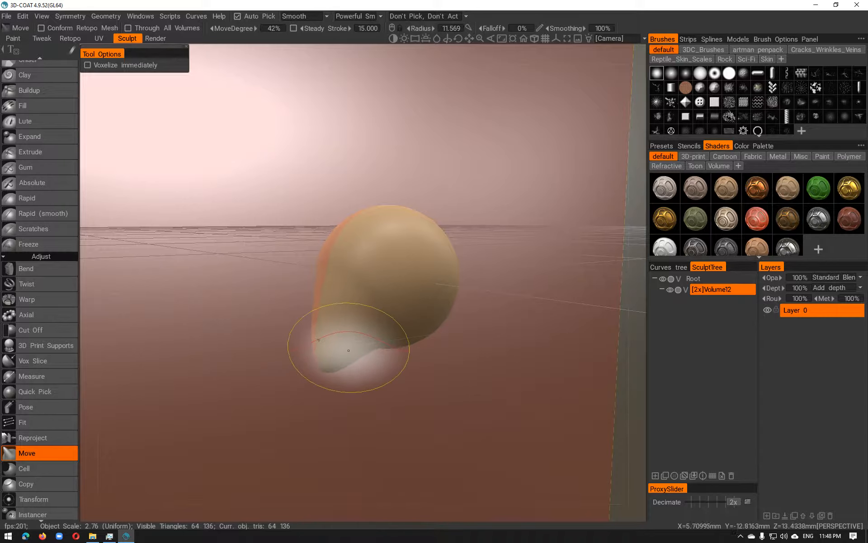
# Step: Undo the chin-like bulge, try pulling the sphere's lower front down again with the same radius, and undo that stroke
pyautogui.hotkey('ctrl', 'z')
pyautogui.moveTo(347, 327); pyautogui.dragTo(323, 375)
pyautogui.hotkey('ctrl', 'z')
# Step: Enlarge the Move brush radius to about 15.4 and pull the sphere's lower front down into an egg-like taper
pyautogui.moveTo(331, 339)
pyautogui.mouseDown(button='right')
pyautogui.moveTo(358, 331)
pyautogui.moveTo(336, 325)
pyautogui.mouseUp(button='right')
pyautogui.moveTo(337, 325); pyautogui.dragTo(329, 369)
pyautogui.moveTo(396, 368)
pyautogui.keyDown('alt'); pyautogui.mouseDown()
pyautogui.moveTo(472, 360)
pyautogui.moveTo(455, 362)
pyautogui.mouseUp(); pyautogui.keyUp('alt')
pyautogui.moveTo(427, 283)
pyautogui.mouseDown()
pyautogui.moveTo(408, 278)
pyautogui.moveTo(485, 302)
pyautogui.moveTo(395, 299)
pyautogui.moveTo(528, 308)
pyautogui.mouseUp()
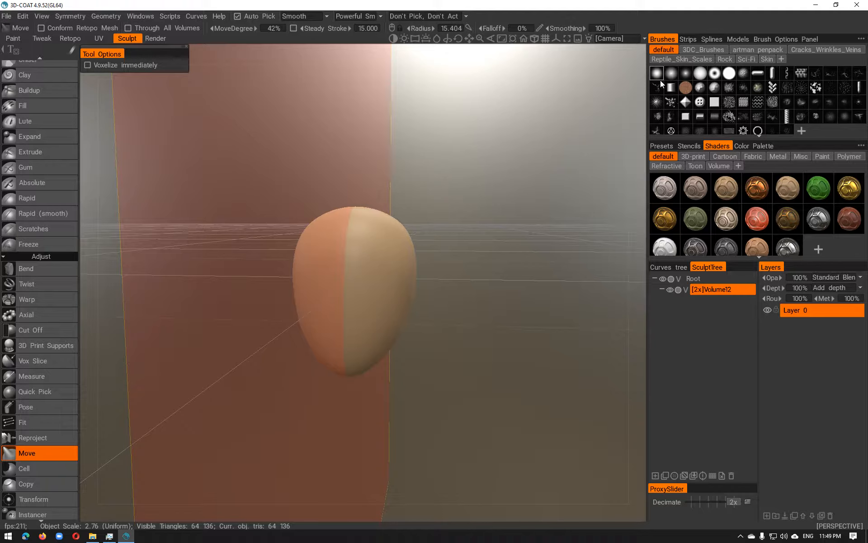
# Step: Try pulling the egg shape's lower front further down, and undo the stroke
pyautogui.keyDown('alt'); pyautogui.moveTo(367, 185); pyautogui.dragTo(408, 193); pyautogui.keyUp('alt')
pyautogui.keyDown('alt'); pyautogui.moveTo(610, 160); pyautogui.dragTo(504, 156); pyautogui.keyUp('alt')
pyautogui.moveTo(350, 316); pyautogui.dragTo(328, 348)
pyautogui.hotkey('ctrl', 'z')
# Step: Undo the sculpting and the resampling, back to the original dense sphere
pyautogui.click(686, 73)
pyautogui.moveTo(379, 273); pyautogui.dragTo(375, 265, button='right')
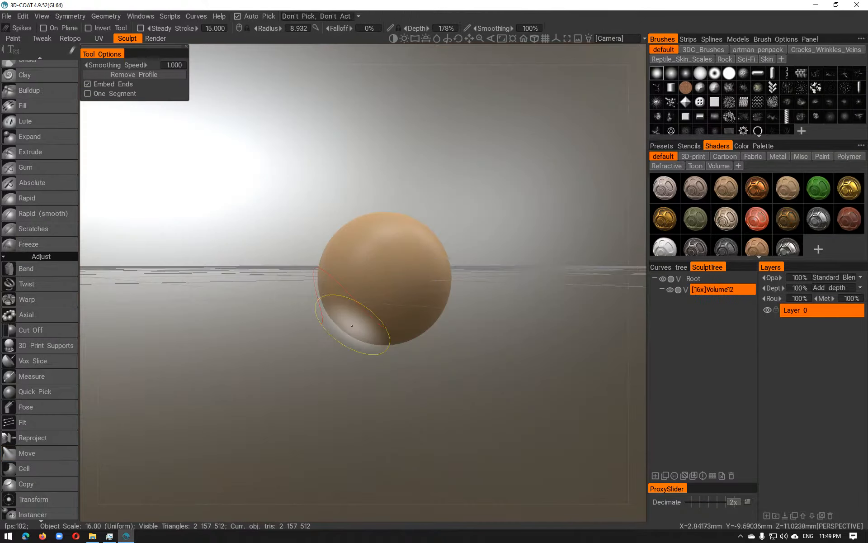
pyautogui.hotkey('ctrl', 'z')
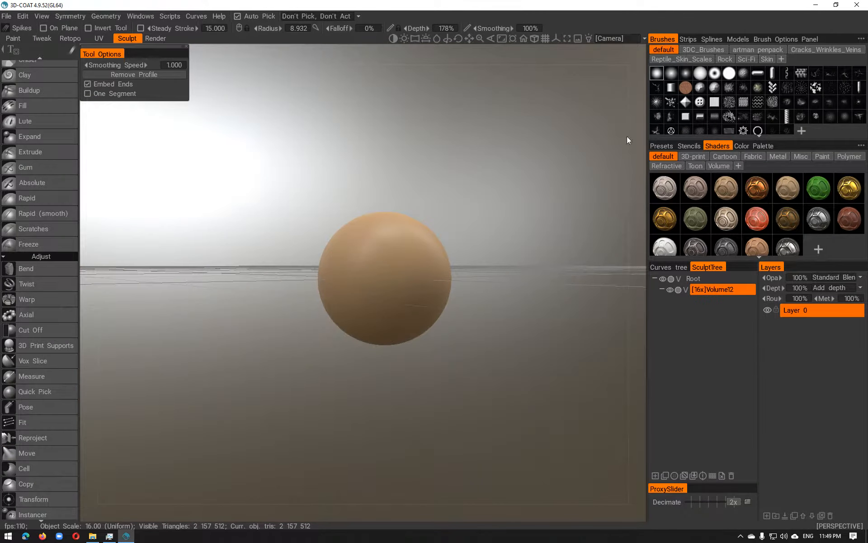
# Step: Enable X-axis mirror symmetry for the dense sphere
pyautogui.press('s')
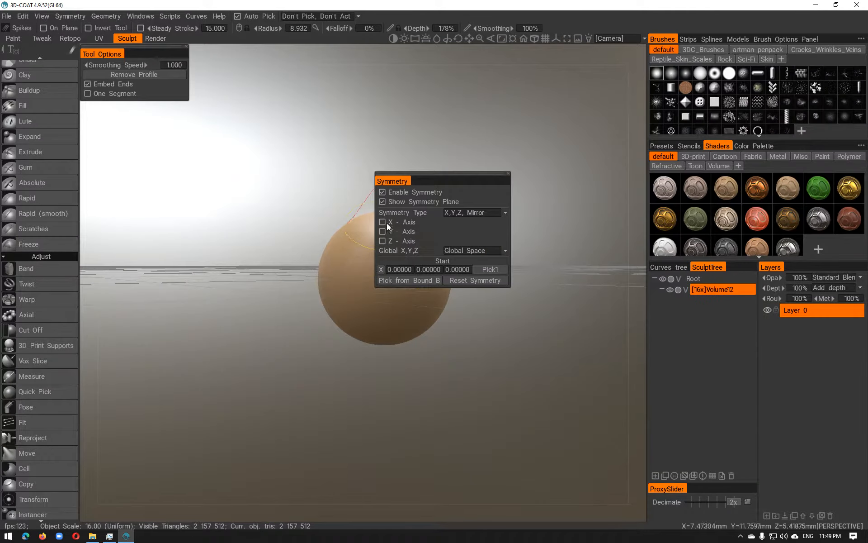
pyautogui.click(385, 223)
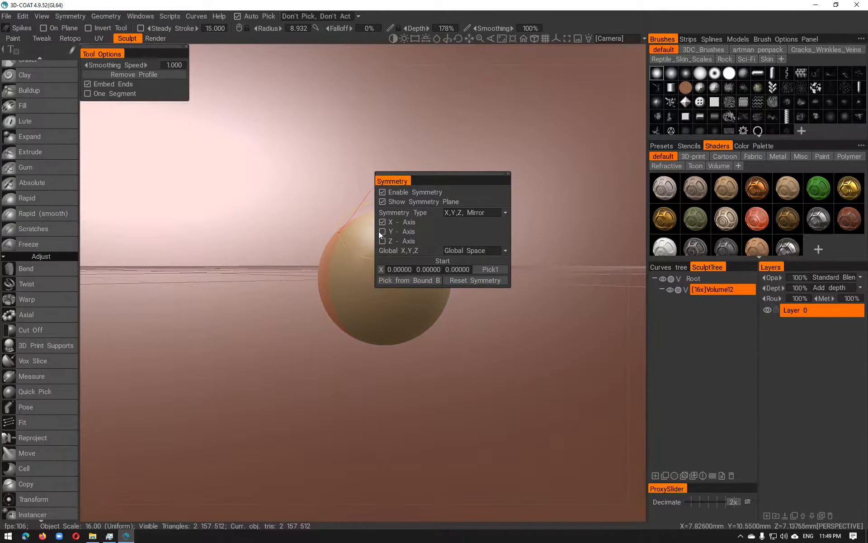
# Step: Try a Spikes stroke on the sphere's lower front with the small soft-dot alpha, and undo it
pyautogui.click(684, 73)
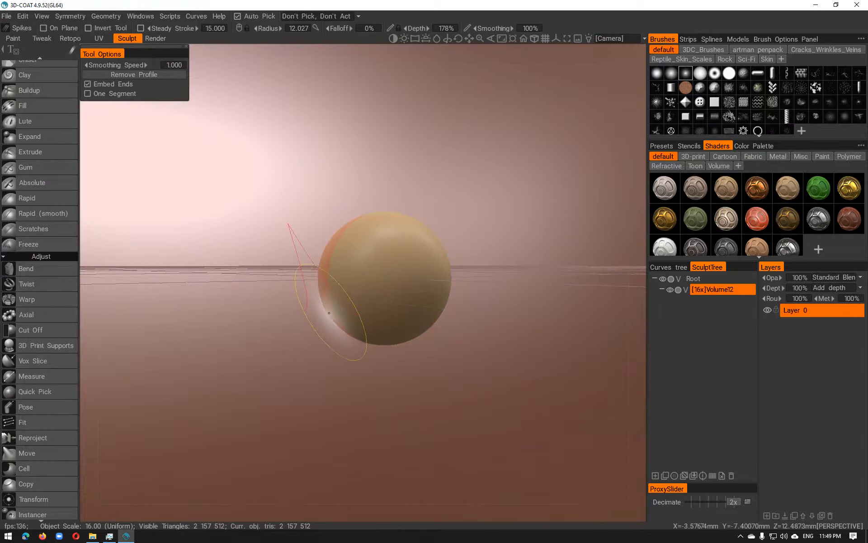
pyautogui.click(330, 315)
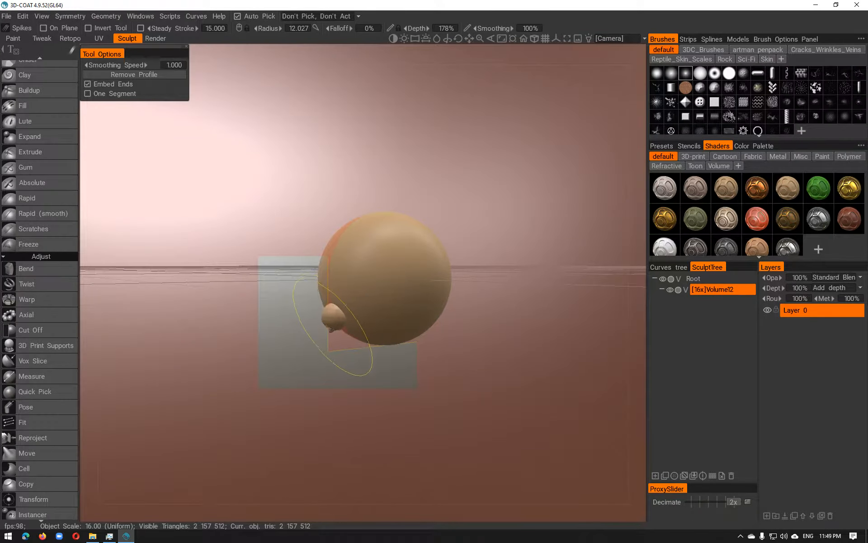
pyautogui.hotkey('ctrl', 'z')
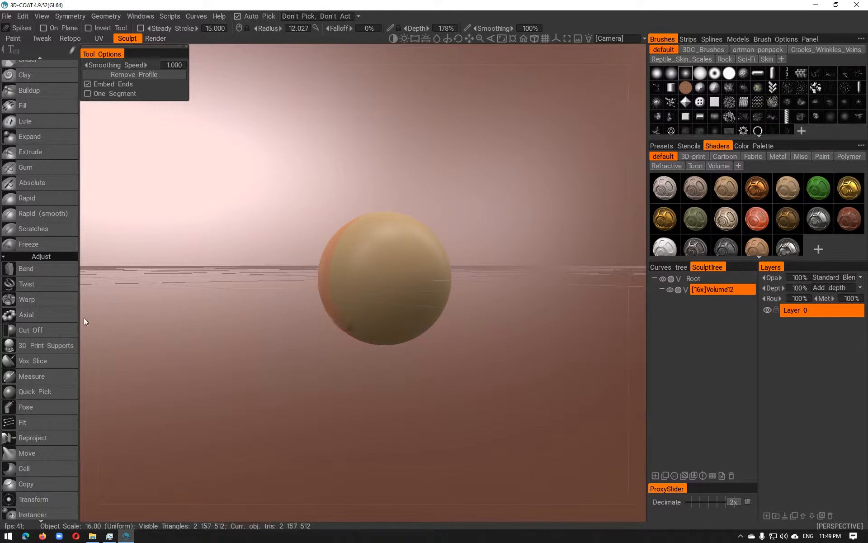
# Step: Switch to the Move tool, try pulling the sphere's lower front down into a pointed tip, and undo the stroke
pyautogui.scroll(-3, 36, 339)
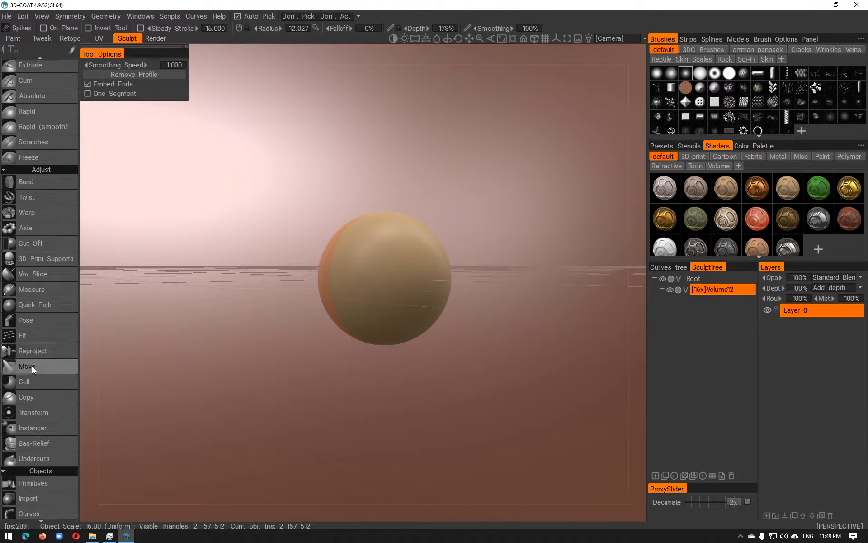
pyautogui.click(32, 365)
pyautogui.moveTo(352, 311)
pyautogui.mouseDown()
pyautogui.moveTo(324, 349)
pyautogui.moveTo(317, 380)
pyautogui.mouseUp()
pyautogui.keyDown('alt'); pyautogui.moveTo(427, 370); pyautogui.dragTo(558, 362); pyautogui.keyUp('alt')
pyautogui.keyDown('alt'); pyautogui.moveTo(599, 361); pyautogui.dragTo(365, 365); pyautogui.keyUp('alt')
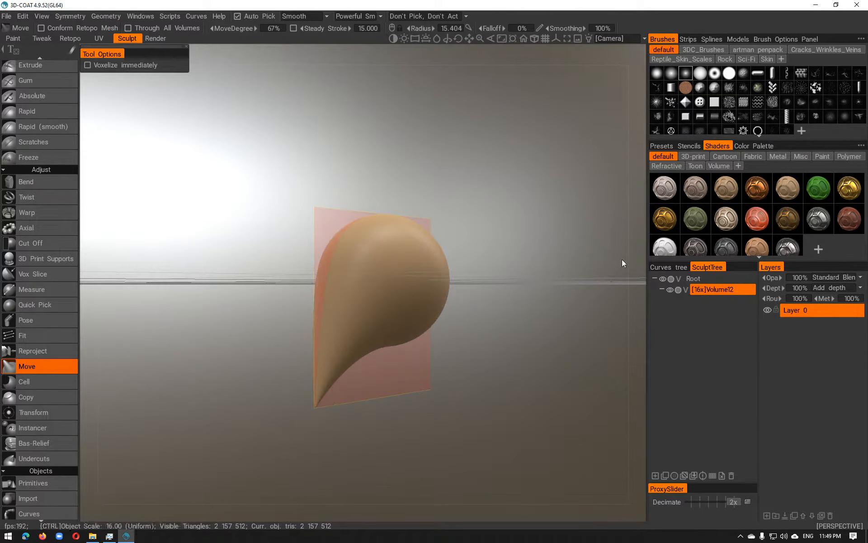
pyautogui.hotkey('ctrl', 'z')
# Step: Try pulling the sphere's lower front with the first soft round alpha, and undo the stroke
pyautogui.click(657, 74)
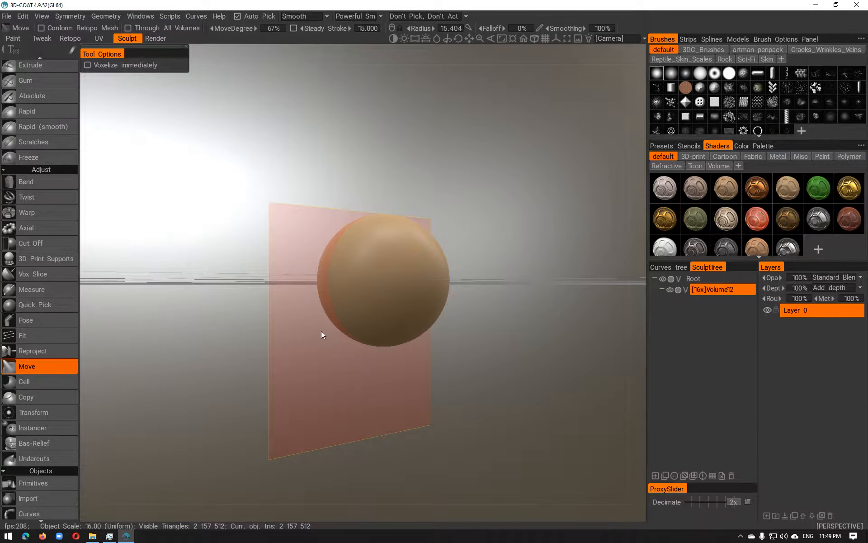
pyautogui.moveTo(339, 372)
pyautogui.mouseDown()
pyautogui.moveTo(323, 357)
pyautogui.moveTo(320, 375)
pyautogui.mouseUp()
pyautogui.hotkey('ctrl', 'z')
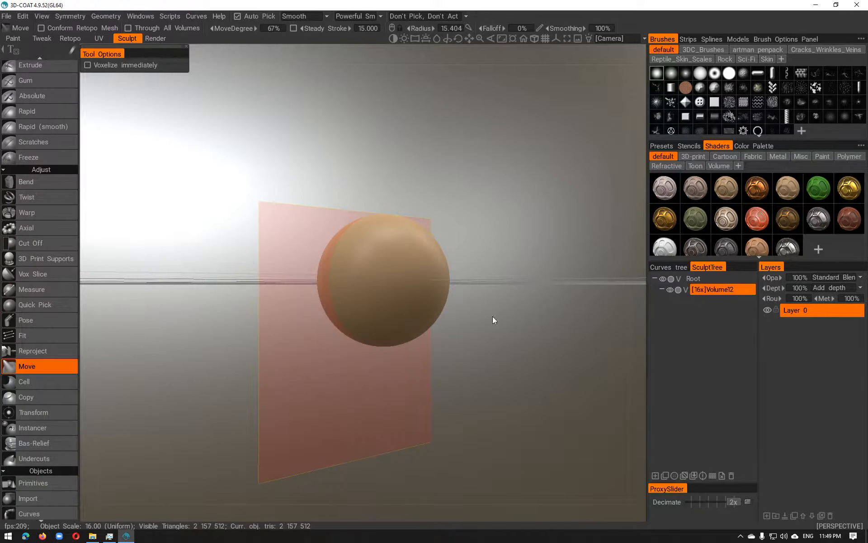
# Step: With the small soft-dot alpha, pull the sphere's lower front into a point and its upper sides out into horns
pyautogui.click(687, 74)
pyautogui.moveTo(346, 330); pyautogui.dragTo(333, 403)
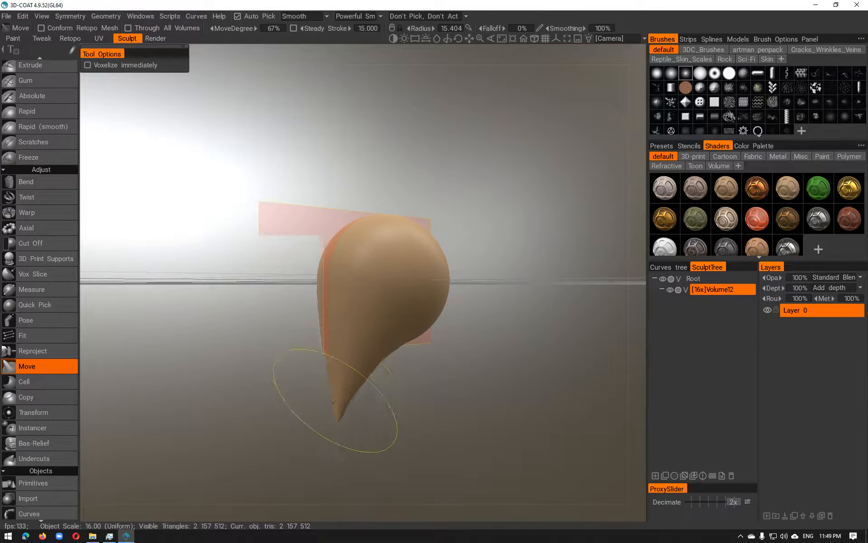
pyautogui.moveTo(470, 382)
pyautogui.keyDown('alt'); pyautogui.mouseDown()
pyautogui.moveTo(402, 387)
pyautogui.moveTo(508, 394)
pyautogui.mouseUp(); pyautogui.keyUp('alt')
pyautogui.moveTo(458, 258)
pyautogui.mouseDown()
pyautogui.moveTo(466, 230)
pyautogui.moveTo(493, 204)
pyautogui.moveTo(507, 131)
pyautogui.mouseUp()
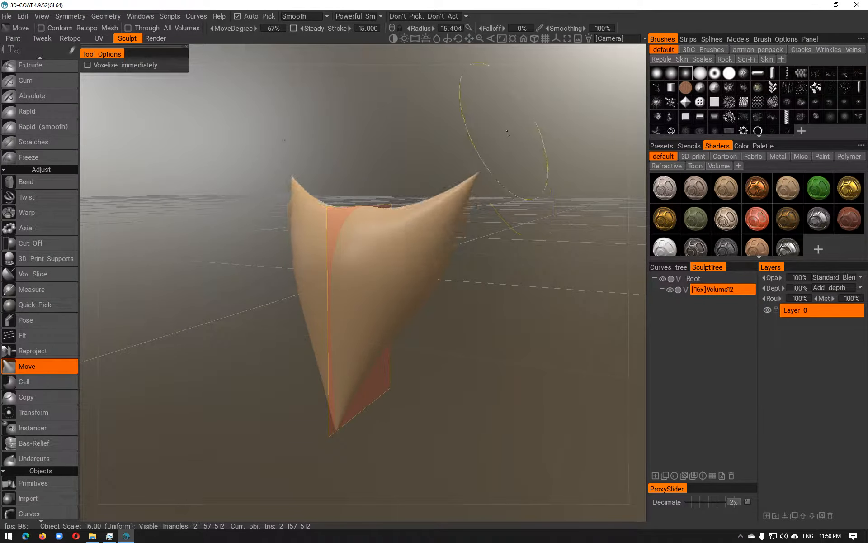
# Step: Inspect the pointed shape from the front, and undo the horn and chin strokes
pyautogui.keyDown('alt'); pyautogui.moveTo(513, 177); pyautogui.dragTo(549, 225); pyautogui.keyUp('alt')
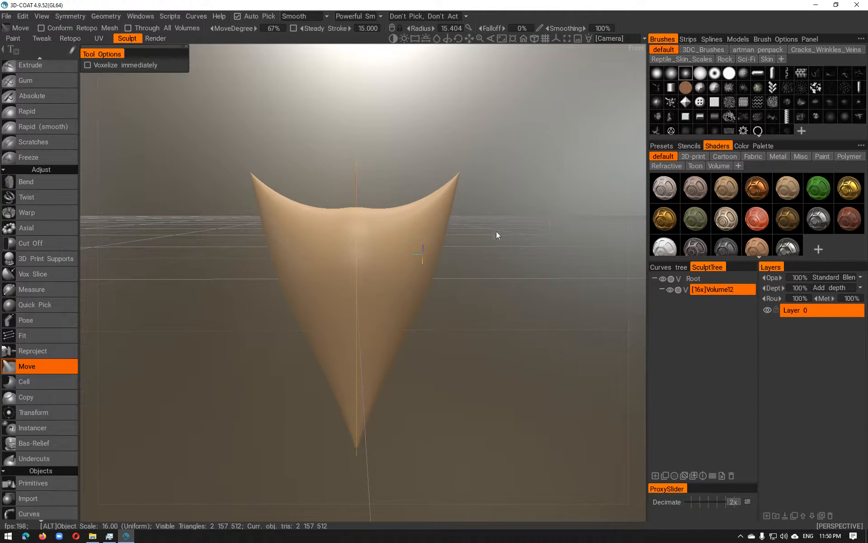
pyautogui.keyDown('alt'); pyautogui.moveTo(498, 235); pyautogui.dragTo(519, 228); pyautogui.keyUp('alt')
pyautogui.hotkey('ctrl', 'z')
pyautogui.hotkey('ctrl', 'z')
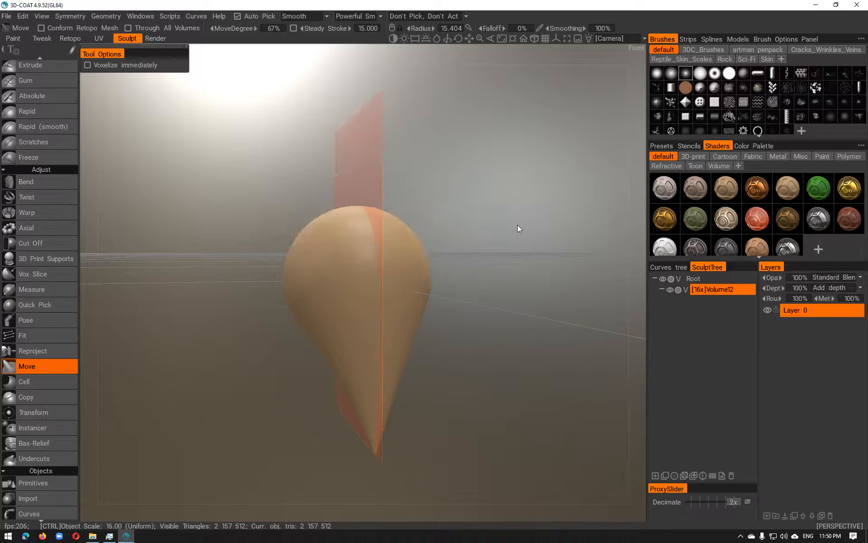
# Step: Try pulling out a rounded chin and the upper sides with the first soft round alpha, and undo both strokes
pyautogui.moveTo(617, 124)
pyautogui.mouseDown()
pyautogui.moveTo(435, 293)
pyautogui.moveTo(337, 323)
pyautogui.moveTo(316, 357)
pyautogui.moveTo(332, 389)
pyautogui.mouseUp()
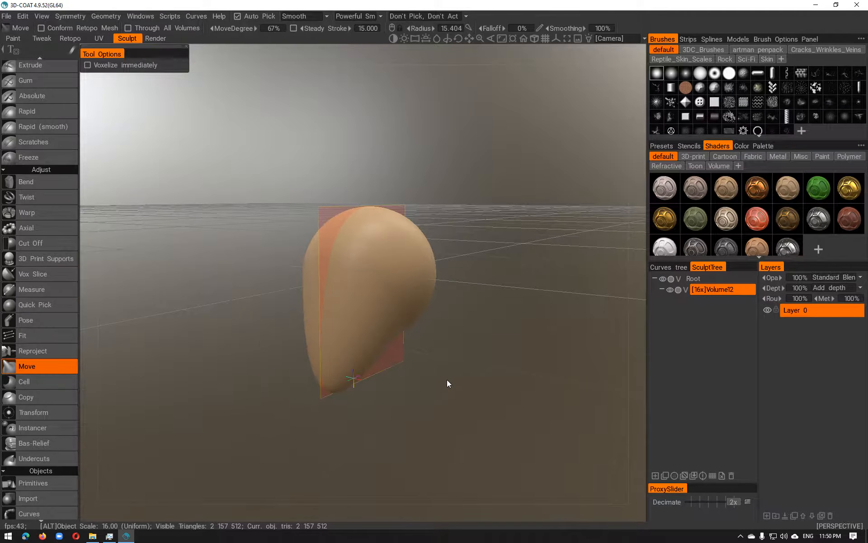
pyautogui.moveTo(447, 384); pyautogui.dragTo(490, 380)
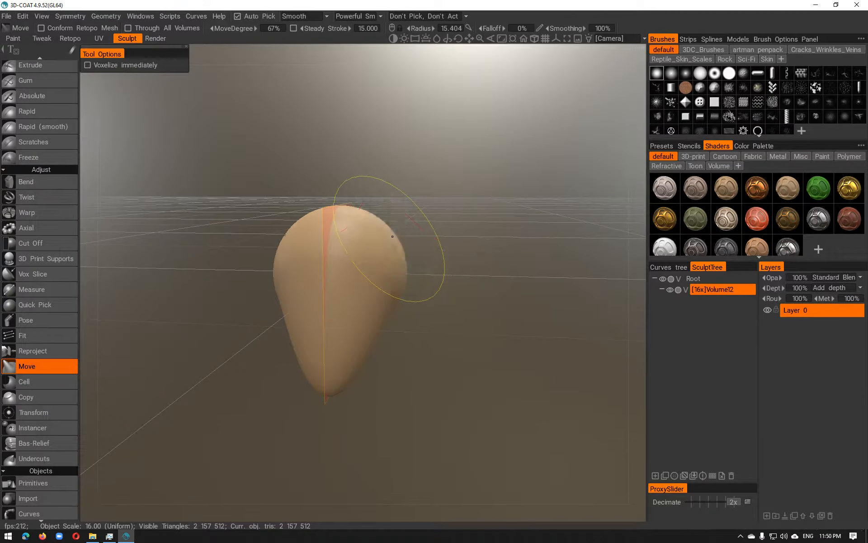
pyautogui.moveTo(393, 237)
pyautogui.mouseDown()
pyautogui.moveTo(423, 229)
pyautogui.moveTo(449, 206)
pyautogui.moveTo(448, 171)
pyautogui.moveTo(455, 171)
pyautogui.moveTo(419, 232)
pyautogui.moveTo(453, 238)
pyautogui.mouseUp()
pyautogui.hotkey('ctrl', 'z')
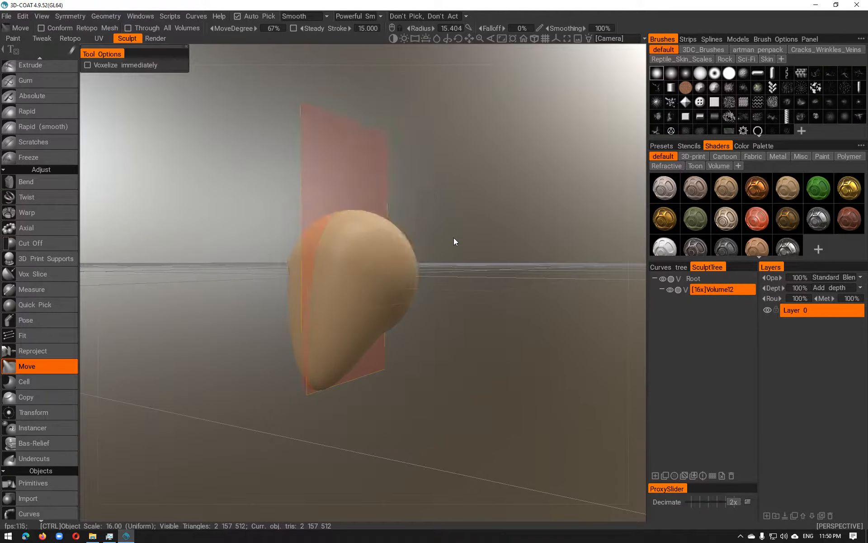
pyautogui.hotkey('ctrl', 'z')
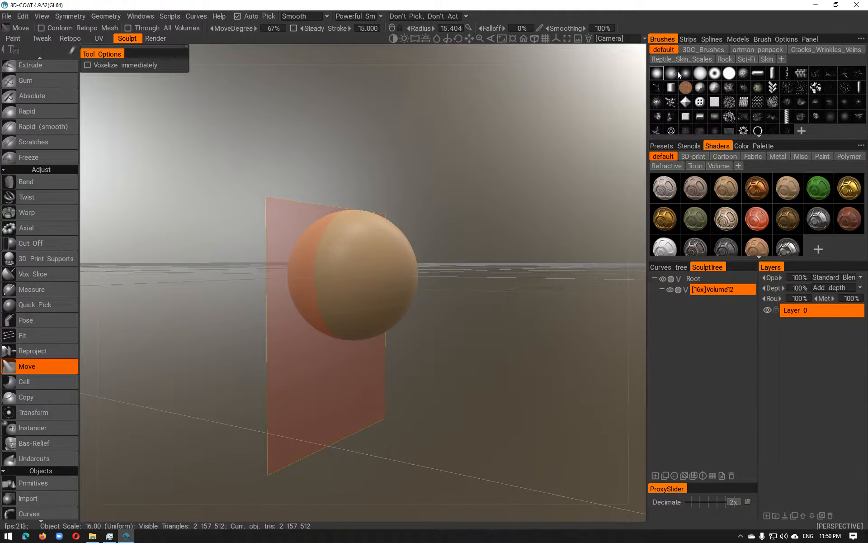
# Step: Try Move strokes on the sphere with the second soft alpha and the broad fourth alpha, undoing each one
pyautogui.moveTo(379, 234)
pyautogui.mouseDown()
pyautogui.moveTo(361, 252)
pyautogui.moveTo(382, 262)
pyautogui.moveTo(407, 194)
pyautogui.moveTo(468, 235)
pyautogui.moveTo(441, 270)
pyautogui.moveTo(471, 263)
pyautogui.moveTo(285, 354)
pyautogui.moveTo(319, 348)
pyautogui.moveTo(301, 329)
pyautogui.moveTo(290, 345)
pyautogui.moveTo(298, 384)
pyautogui.moveTo(281, 389)
pyautogui.moveTo(309, 389)
pyautogui.moveTo(287, 394)
pyautogui.moveTo(383, 343)
pyautogui.moveTo(486, 366)
pyautogui.mouseUp()
pyautogui.hotkey('ctrl', 'z')
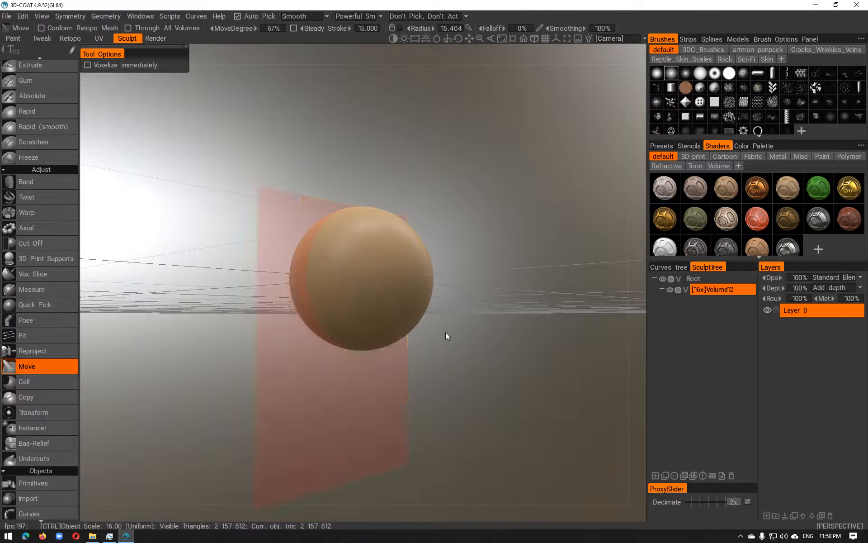
pyautogui.click(700, 74)
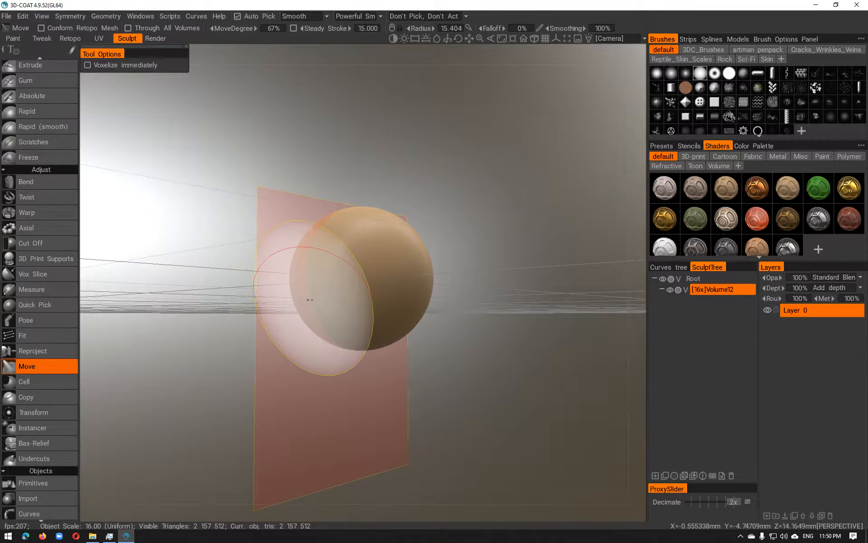
pyautogui.moveTo(320, 325); pyautogui.dragTo(308, 392)
pyautogui.keyDown('alt'); pyautogui.moveTo(451, 385); pyautogui.dragTo(392, 385); pyautogui.keyUp('alt')
pyautogui.hotkey('ctrl', 'z')
# Step: Reduce the Move brush radius to about 11.6, try pulling the sphere's upper side with the broad alpha, and undo the strokes
pyautogui.keyDown('alt'); pyautogui.moveTo(512, 351); pyautogui.dragTo(628, 377); pyautogui.keyUp('alt')
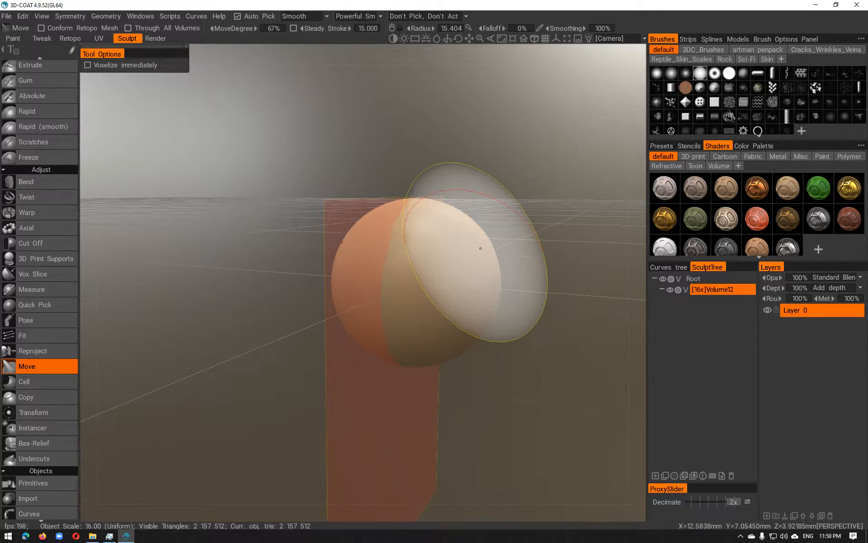
pyautogui.moveTo(480, 248); pyautogui.dragTo(460, 249, button='right')
pyautogui.moveTo(482, 248)
pyautogui.mouseDown()
pyautogui.moveTo(533, 247)
pyautogui.moveTo(573, 200)
pyautogui.mouseUp()
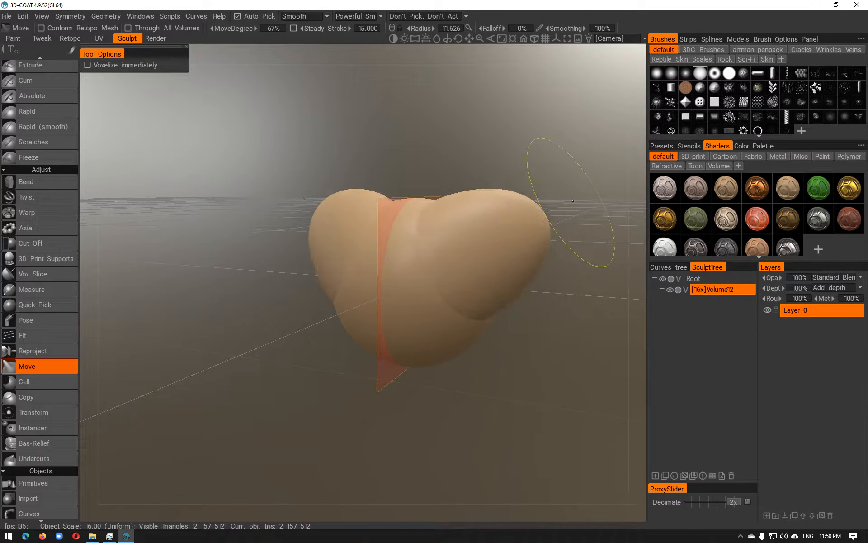
pyautogui.hotkey('ctrl', 'z')
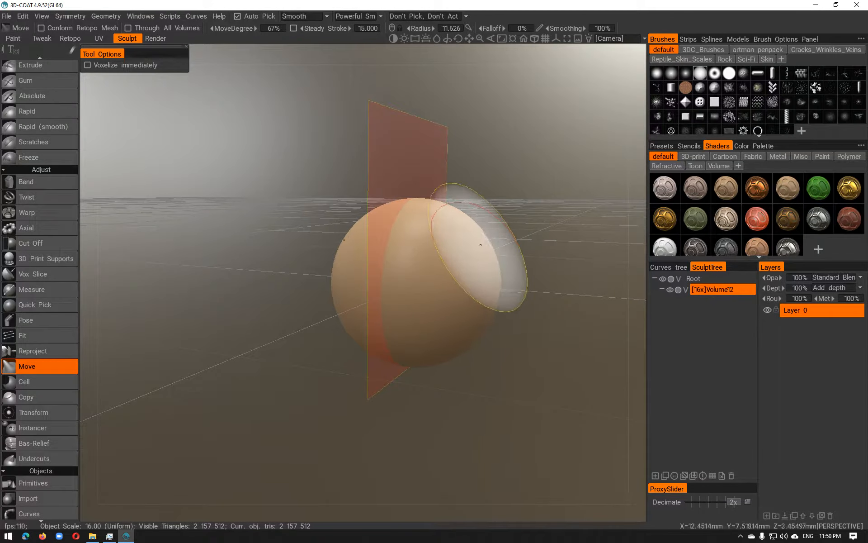
pyautogui.moveTo(481, 245)
pyautogui.mouseDown()
pyautogui.moveTo(528, 234)
pyautogui.moveTo(552, 295)
pyautogui.moveTo(507, 292)
pyautogui.mouseUp()
pyautogui.hotkey('ctrl', 'z')
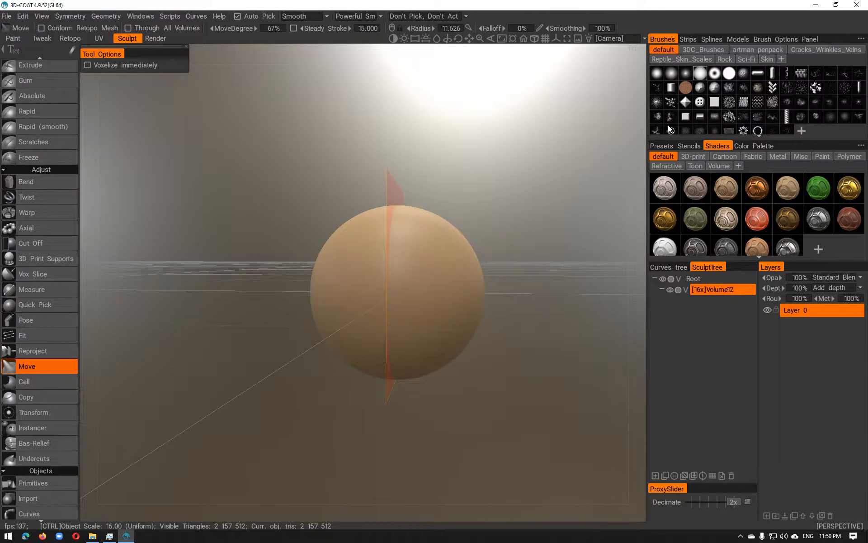
# Step: Try several pulls on the sphere's front and side with the ring-shaped alpha, undoing each stroke
pyautogui.click(715, 73)
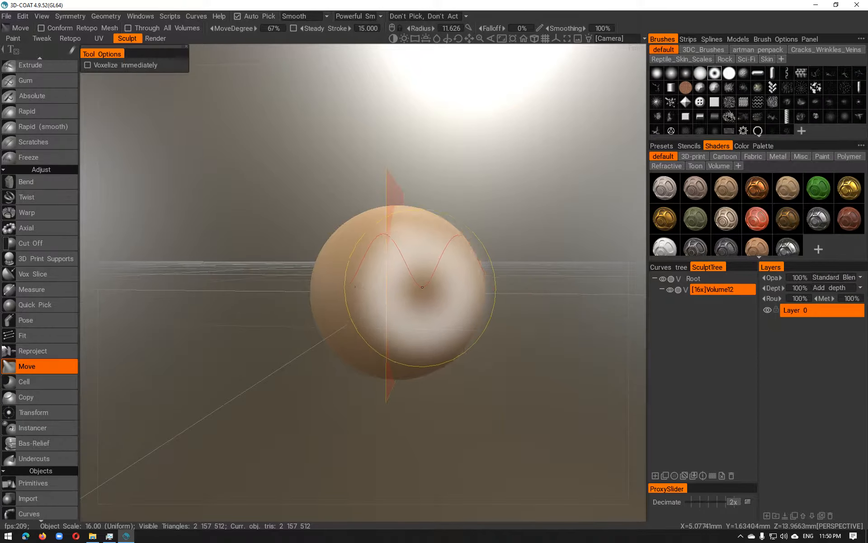
pyautogui.moveTo(420, 289)
pyautogui.mouseDown()
pyautogui.moveTo(496, 271)
pyautogui.moveTo(449, 350)
pyautogui.mouseUp()
pyautogui.hotkey('ctrl', 'z')
pyautogui.moveTo(461, 316)
pyautogui.mouseDown()
pyautogui.moveTo(462, 366)
pyautogui.moveTo(527, 340)
pyautogui.moveTo(479, 353)
pyautogui.mouseUp()
pyautogui.hotkey('ctrl', 'z')
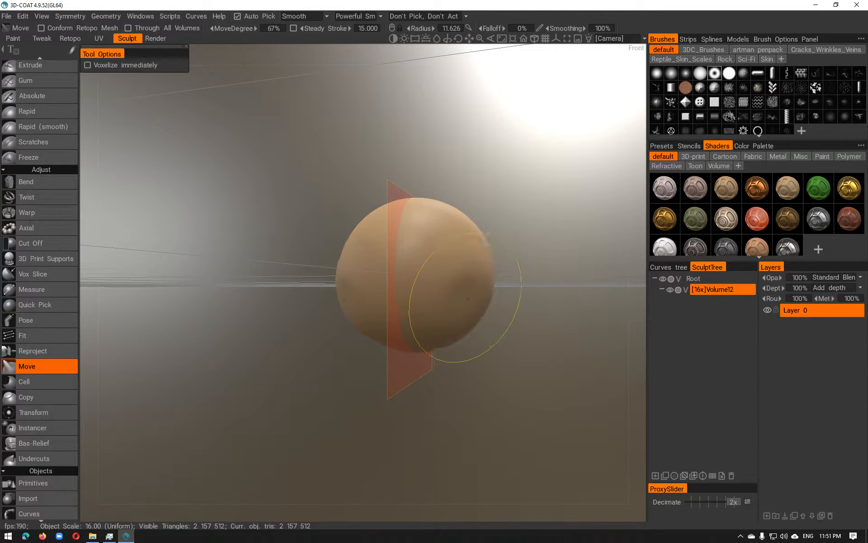
pyautogui.moveTo(459, 300)
pyautogui.mouseDown()
pyautogui.moveTo(510, 304)
pyautogui.moveTo(531, 388)
pyautogui.moveTo(477, 409)
pyautogui.mouseUp()
pyautogui.hotkey('ctrl', 'z')
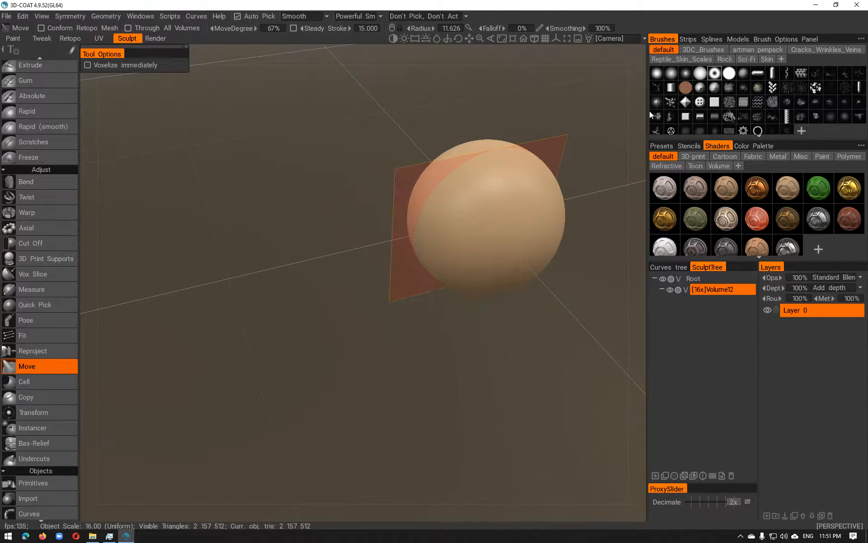
# Step: Choose the first soft round alpha, enlarge the Move brush radius to about 15.4, and pull the sphere's lower front down
pyautogui.click(658, 74)
pyautogui.moveTo(407, 280)
pyautogui.keyDown('alt'); pyautogui.mouseDown()
pyautogui.moveTo(459, 244)
pyautogui.moveTo(423, 254)
pyautogui.moveTo(418, 329)
pyautogui.mouseUp(); pyautogui.keyUp('alt')
pyautogui.hotkey('ctrl', 'z')
pyautogui.moveTo(424, 287); pyautogui.dragTo(439, 283, button='right')
pyautogui.moveTo(415, 271)
pyautogui.mouseDown()
pyautogui.moveTo(423, 338)
pyautogui.moveTo(510, 361)
pyautogui.moveTo(522, 356)
pyautogui.mouseUp()
pyautogui.moveTo(505, 220); pyautogui.dragTo(491, 218)
pyautogui.hotkey('ctrl', 'z')
pyautogui.moveTo(512, 275)
pyautogui.keyDown('alt'); pyautogui.mouseDown()
pyautogui.moveTo(468, 255)
pyautogui.moveTo(413, 265)
pyautogui.moveTo(399, 274)
pyautogui.moveTo(401, 310)
pyautogui.mouseUp(); pyautogui.keyUp('alt')
pyautogui.moveTo(517, 274)
pyautogui.keyDown('alt'); pyautogui.mouseDown()
pyautogui.moveTo(500, 291)
pyautogui.moveTo(548, 287)
pyautogui.mouseUp(); pyautogui.keyUp('alt')
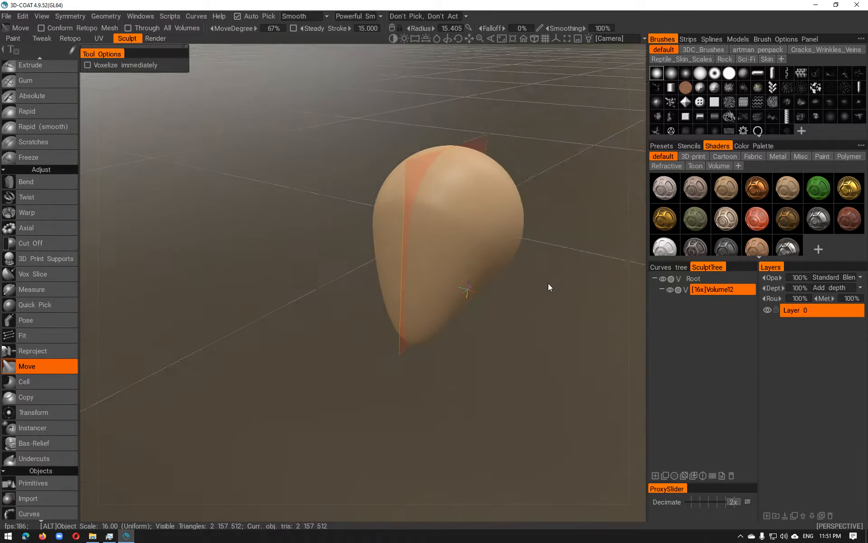
# Step: Smooth the front of the tapered shape and pull the underside behind the chin downward
pyautogui.moveTo(427, 198)
pyautogui.keyDown('shift'); pyautogui.mouseDown()
pyautogui.moveTo(420, 205)
pyautogui.moveTo(446, 203)
pyautogui.mouseUp(); pyautogui.keyUp('shift')
pyautogui.moveTo(519, 225); pyautogui.dragTo(438, 225)
pyautogui.moveTo(452, 286); pyautogui.dragTo(471, 322)
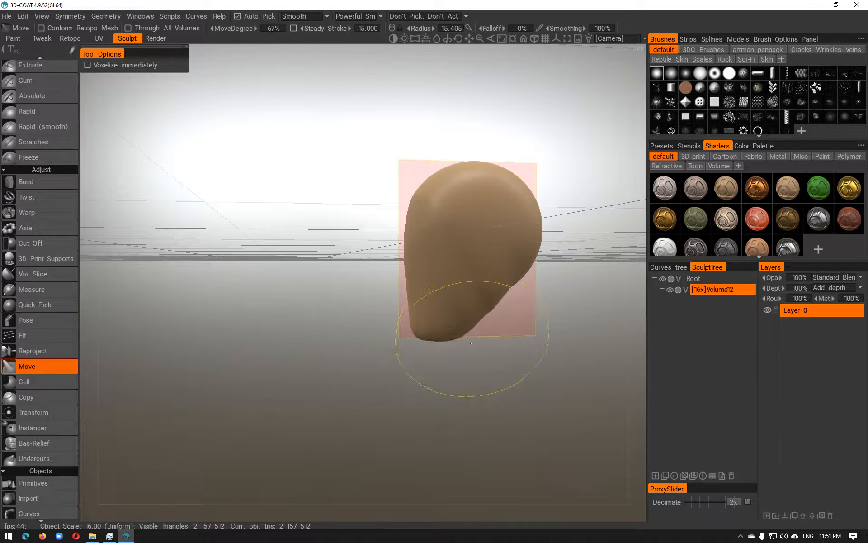
# Step: Undo all the smoothing and Move strokes, back to the plain sphere
pyautogui.hotkey('ctrl', 'z')
pyautogui.hotkey('ctrl', 'z')
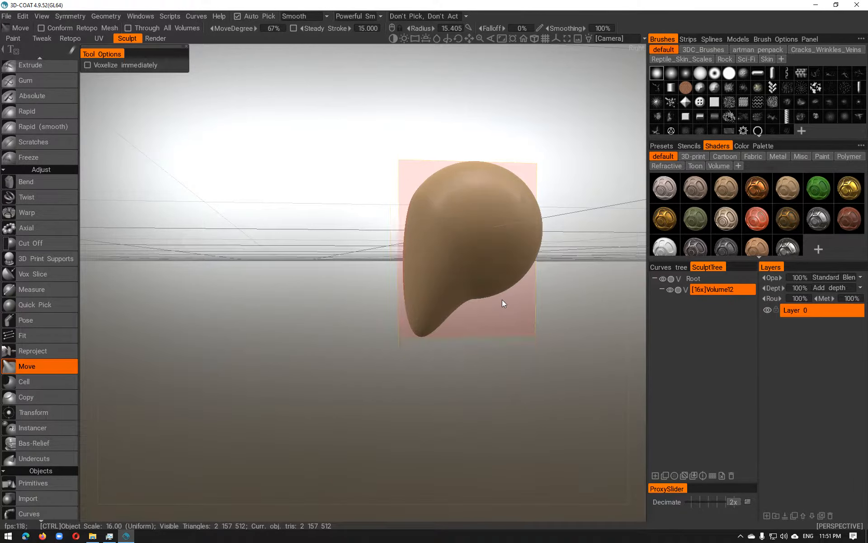
pyautogui.hotkey('ctrl', 'z')
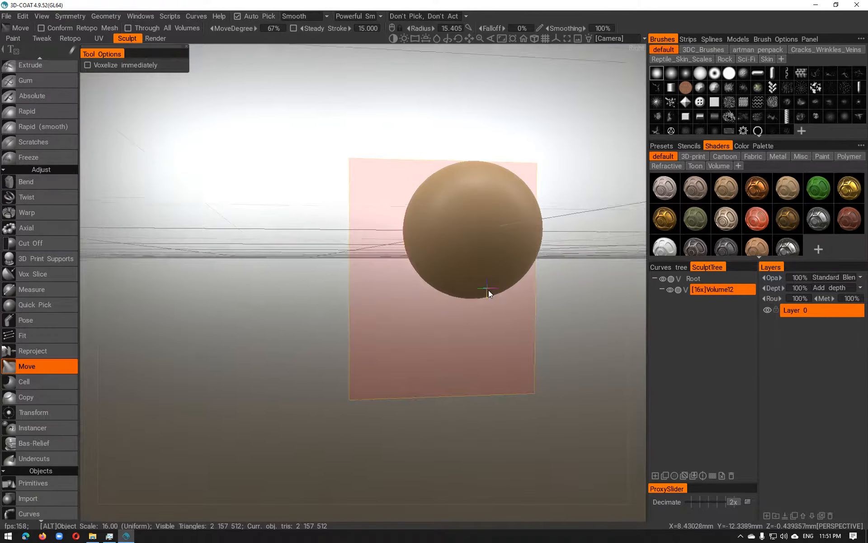
# Step: Resample the sphere to a required poly count of 16000, keeping the Good resampling quality
pyautogui.keyDown('alt'); pyautogui.moveTo(488, 291); pyautogui.dragTo(569, 292); pyautogui.keyUp('alt')
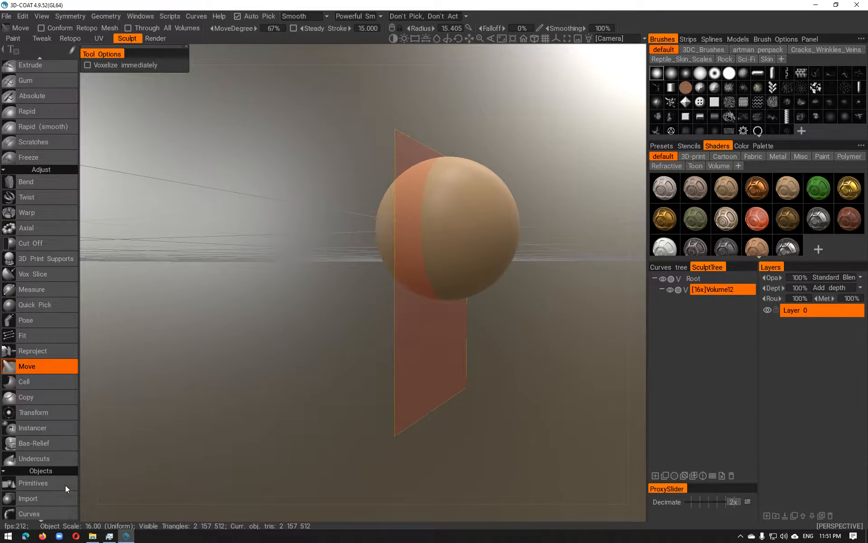
pyautogui.scroll(-10, 41, 407)
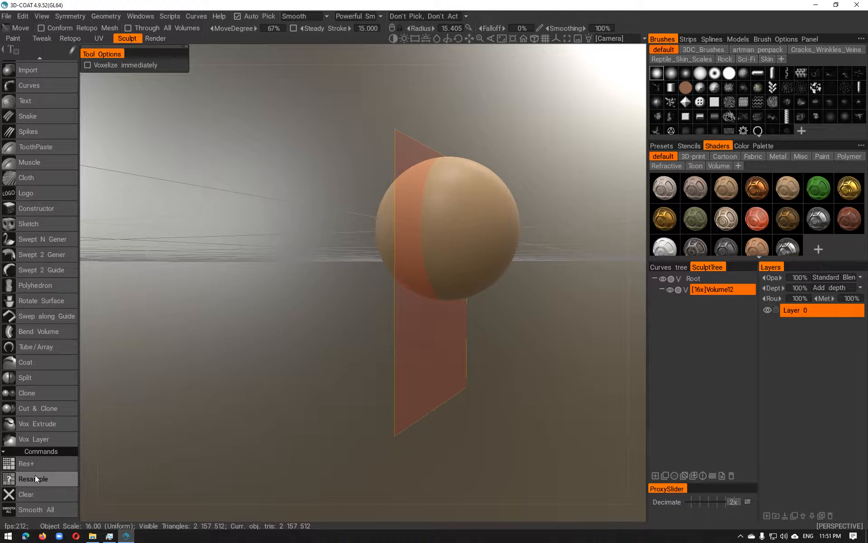
pyautogui.click(34, 475)
pyautogui.click(427, 284)
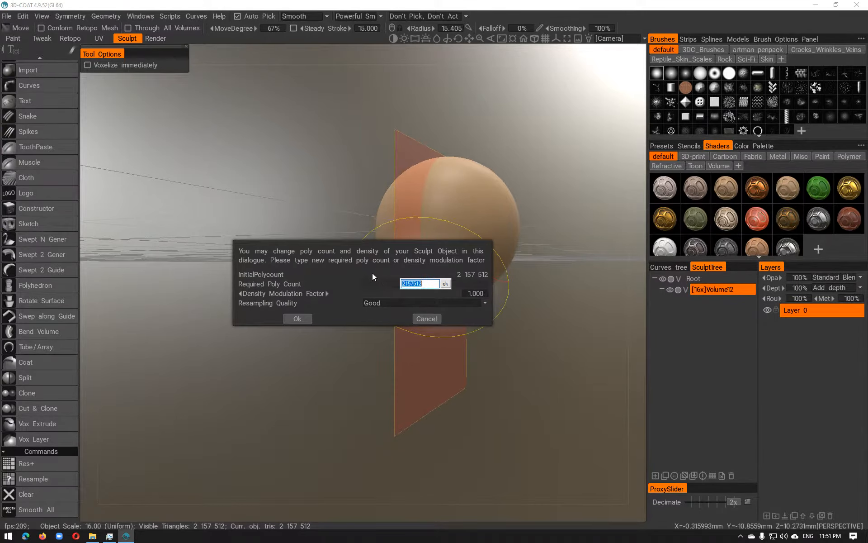
pyautogui.write('16000')
pyautogui.click(447, 287)
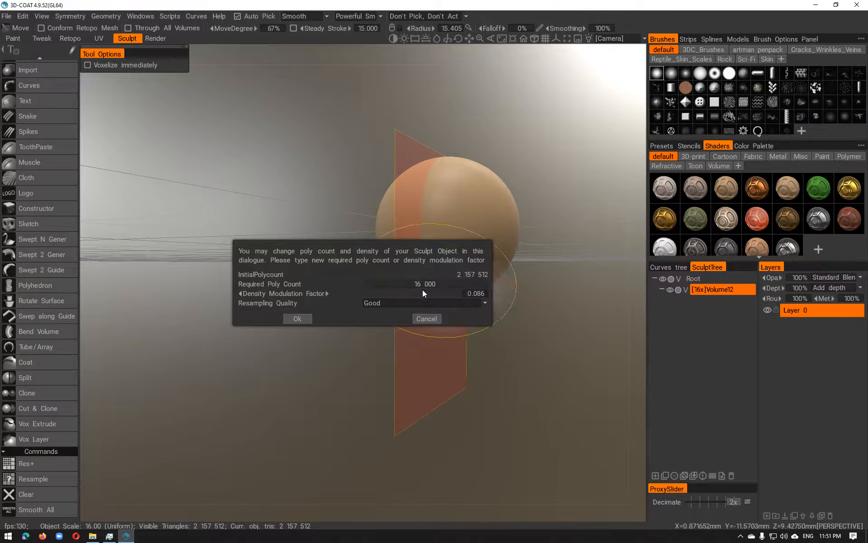
pyautogui.click(305, 320)
# Step: Pull the resampled sphere's lower front down with the Move brush to form a tapered, chin-like head shape
pyautogui.moveTo(424, 257); pyautogui.dragTo(417, 312)
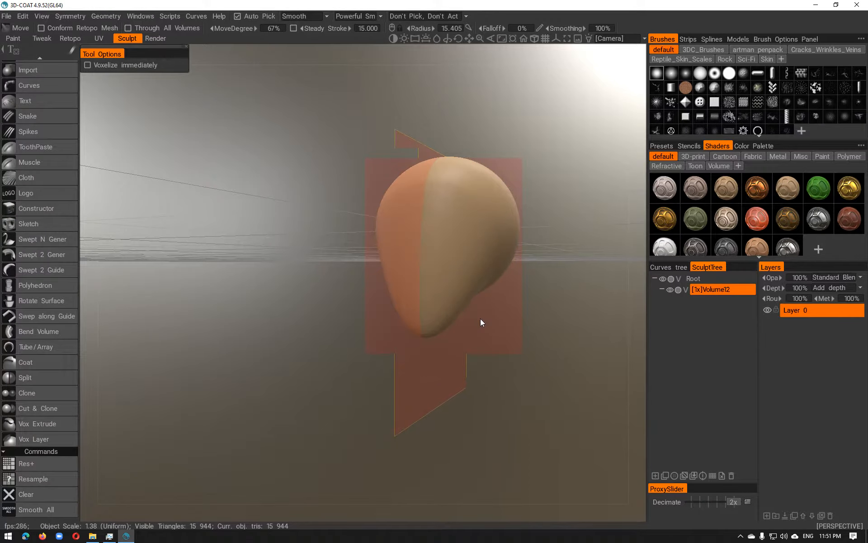
pyautogui.hotkey('ctrl', 'z')
pyautogui.moveTo(471, 311); pyautogui.dragTo(383, 306)
pyautogui.moveTo(451, 269); pyautogui.dragTo(446, 324)
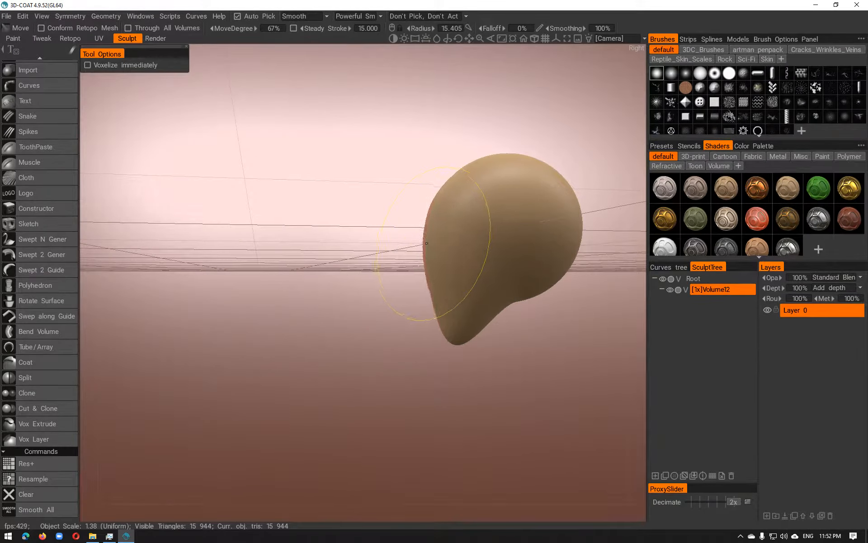
pyautogui.moveTo(422, 260)
pyautogui.keyDown('alt'); pyautogui.mouseDown()
pyautogui.moveTo(518, 278)
pyautogui.moveTo(528, 259)
pyautogui.moveTo(494, 217)
pyautogui.moveTo(441, 223)
pyautogui.moveTo(303, 209)
pyautogui.moveTo(523, 235)
pyautogui.moveTo(512, 278)
pyautogui.moveTo(487, 287)
pyautogui.moveTo(427, 244)
pyautogui.moveTo(422, 266)
pyautogui.mouseUp(); pyautogui.keyUp('alt')
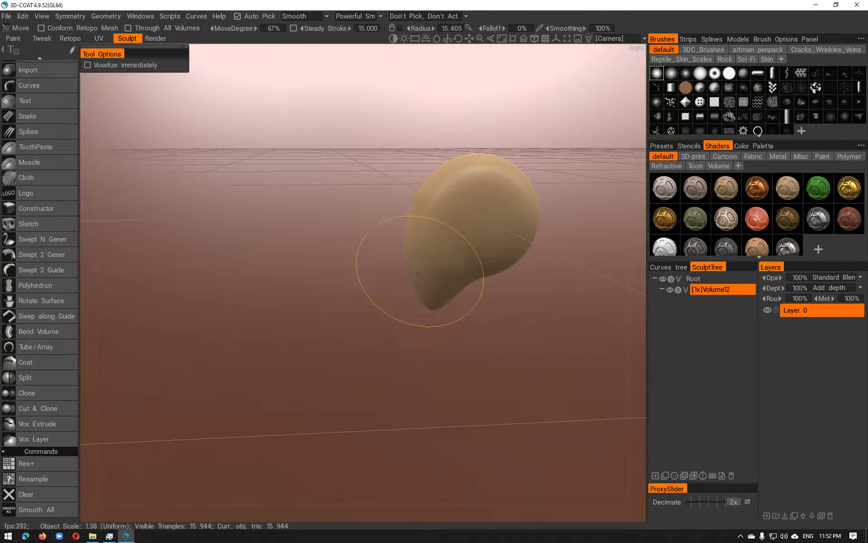
pyautogui.keyDown('alt'); pyautogui.moveTo(400, 252); pyautogui.dragTo(451, 262); pyautogui.keyUp('alt')
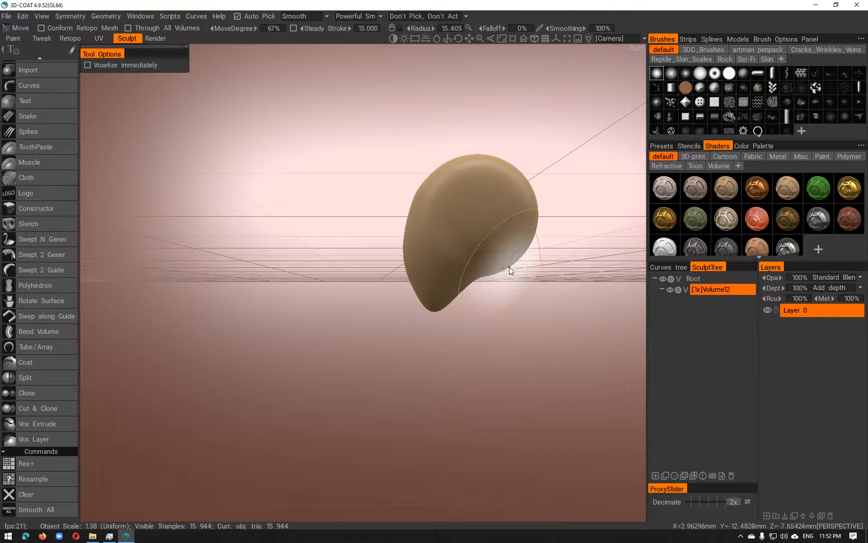
# Step: Increase the resolution of the tapered head volume to 2x
pyautogui.click(710, 474)
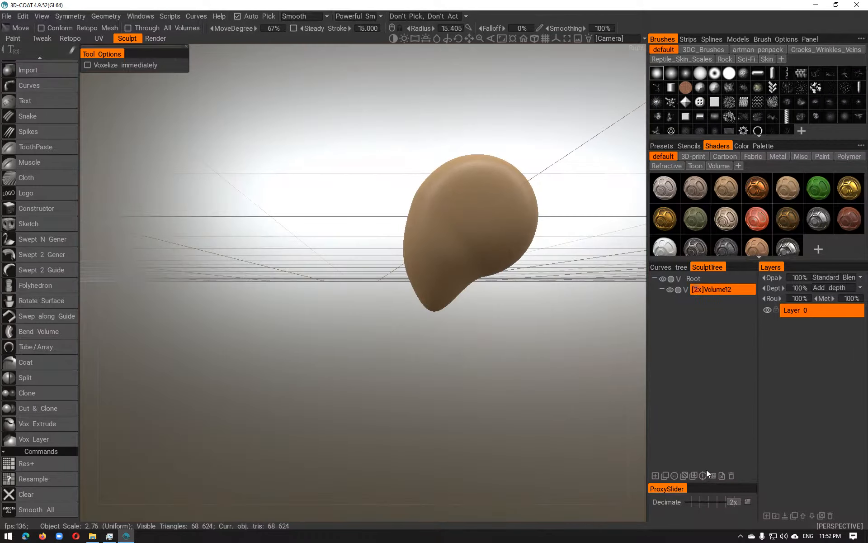
pyautogui.keyDown('alt'); pyautogui.moveTo(467, 324); pyautogui.dragTo(529, 335); pyautogui.keyUp('alt')
pyautogui.keyDown('alt'); pyautogui.moveTo(530, 335); pyautogui.dragTo(463, 308, button='right'); pyautogui.keyUp('alt')
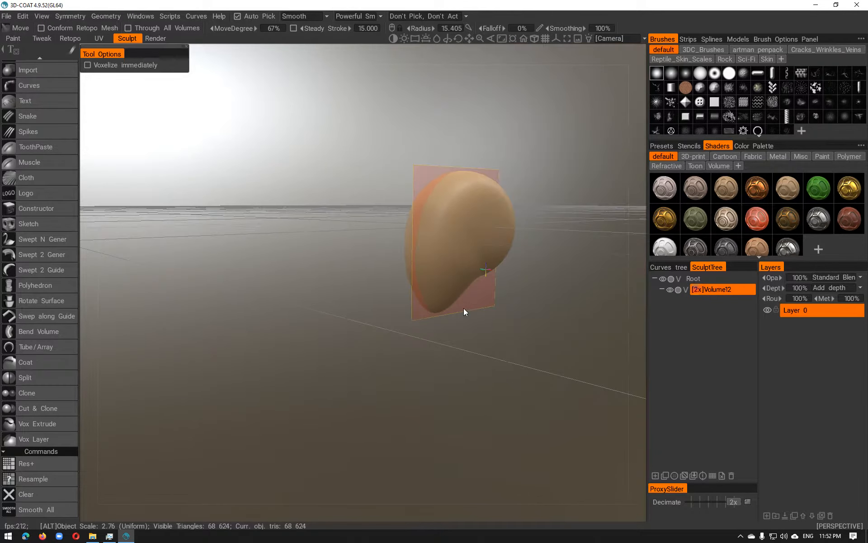
pyautogui.keyDown('alt'); pyautogui.moveTo(463, 308); pyautogui.dragTo(433, 325, button='middle'); pyautogui.keyUp('alt')
pyautogui.keyDown('alt'); pyautogui.moveTo(433, 325); pyautogui.dragTo(397, 377, button='right'); pyautogui.keyUp('alt')
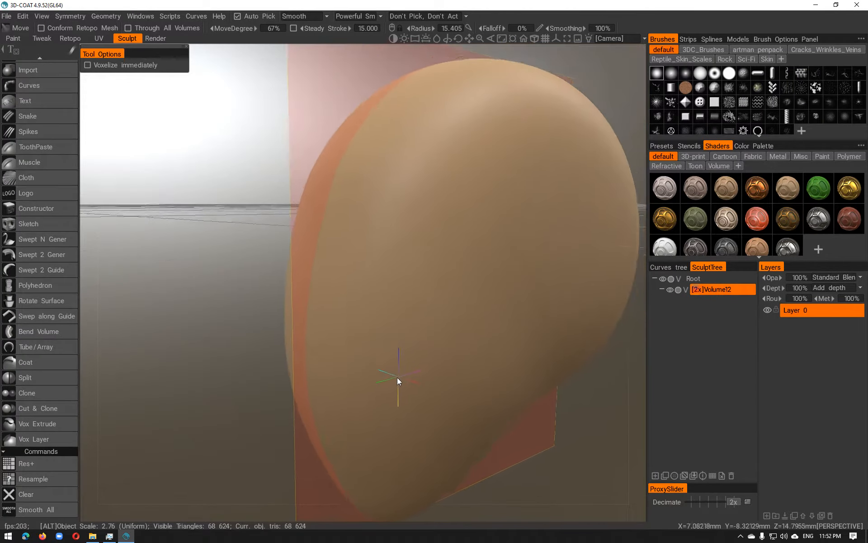
# Step: Choose the surface Pinch tool, accept its hint, and reduce the brush radius to about 3.7
pyautogui.scroll(10, 7, 280)
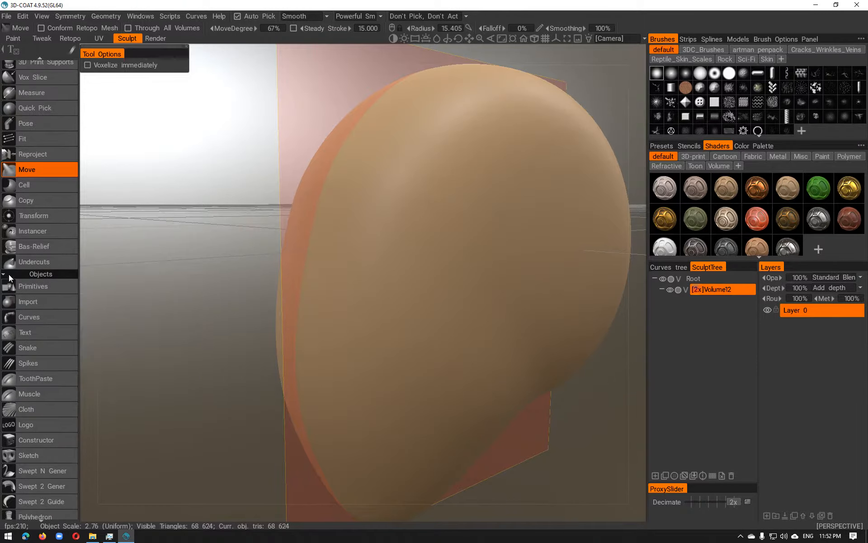
pyautogui.scroll(5, 9, 277)
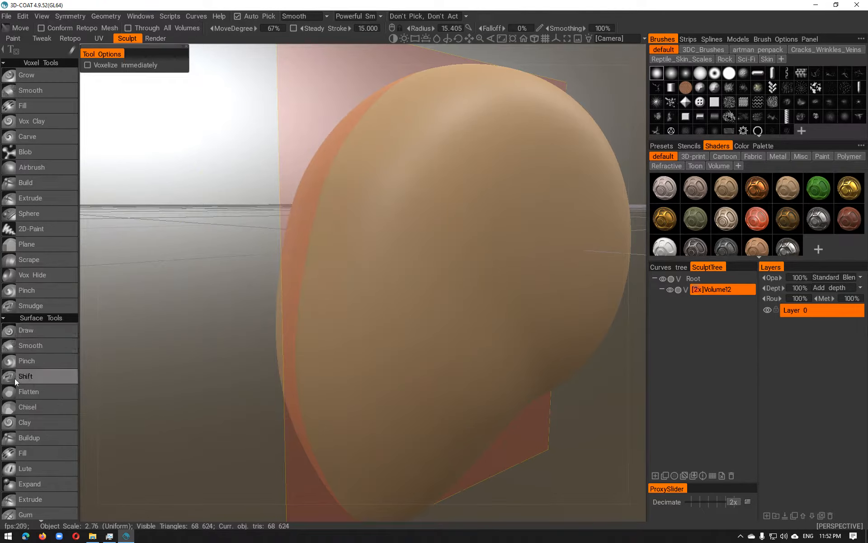
pyautogui.click(28, 361)
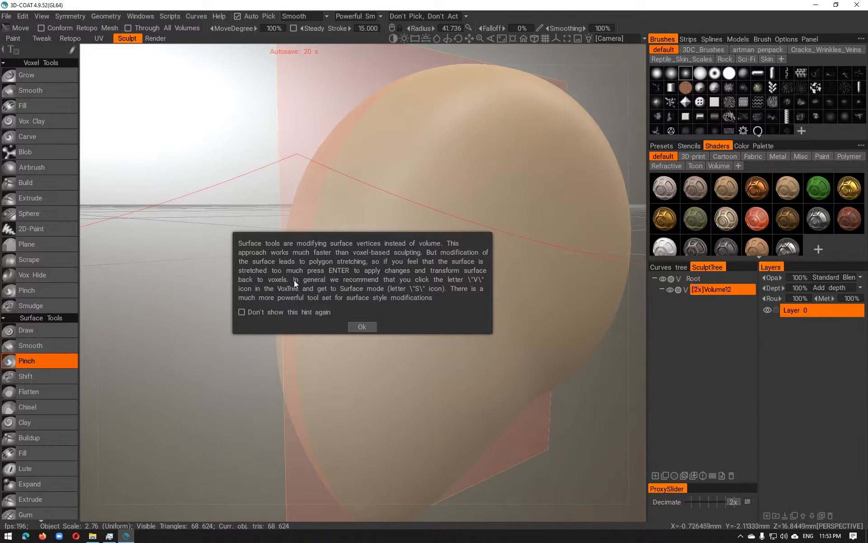
pyautogui.click(362, 327)
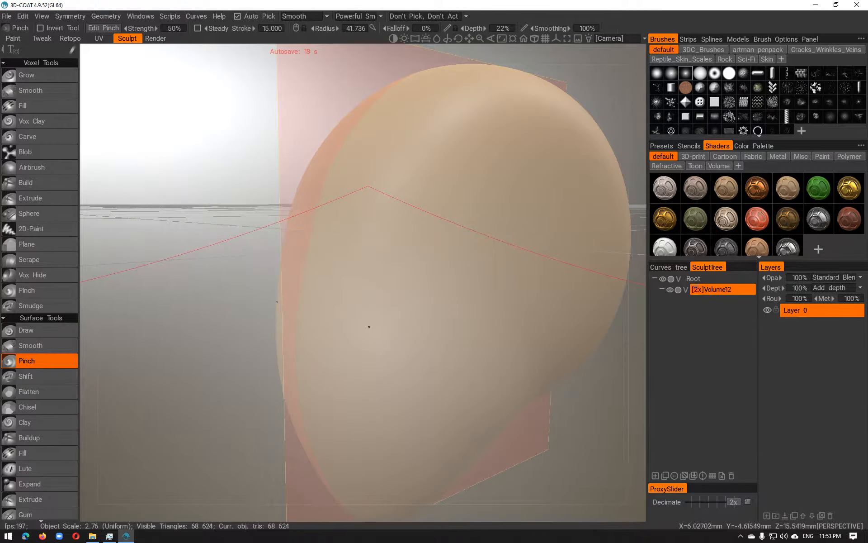
pyautogui.moveTo(259, 255)
pyautogui.mouseDown(button='right')
pyautogui.moveTo(107, 233)
pyautogui.moveTo(68, 203)
pyautogui.mouseUp(button='right')
pyautogui.moveTo(435, 275); pyautogui.dragTo(243, 246, button='right')
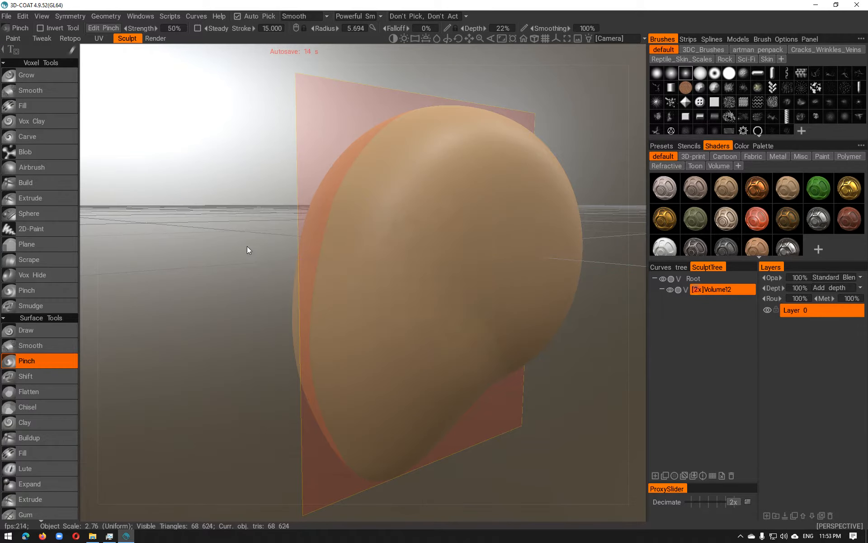
pyautogui.moveTo(334, 275)
pyautogui.mouseDown()
pyautogui.moveTo(368, 253)
pyautogui.moveTo(444, 258)
pyautogui.mouseUp()
pyautogui.keyDown('alt'); pyautogui.moveTo(382, 321); pyautogui.dragTo(407, 319); pyautogui.keyUp('alt')
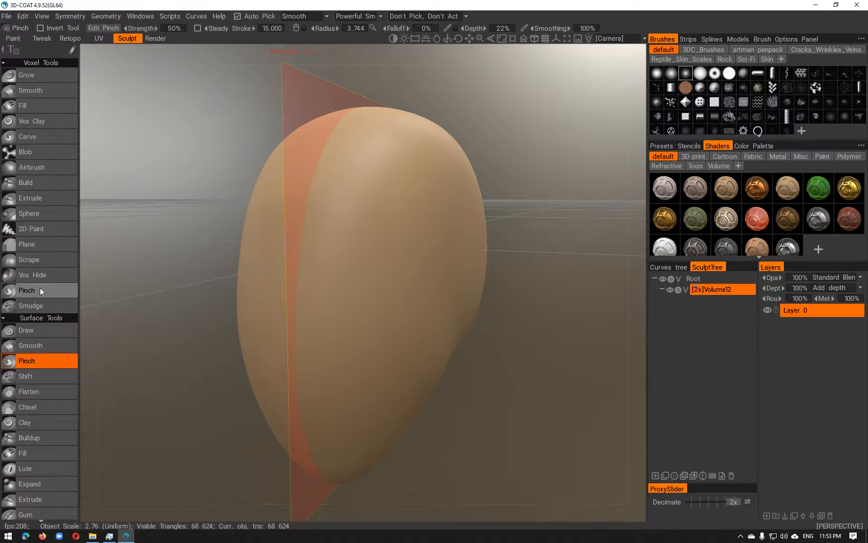
# Step: Try the voxel Pinch tool on the front of the face at radii of about 7.3 and 4.3, undoing the strokes
pyautogui.click(39, 290)
pyautogui.moveTo(256, 244)
pyautogui.mouseDown(button='right')
pyautogui.moveTo(217, 227)
pyautogui.moveTo(93, 218)
pyautogui.mouseUp(button='right')
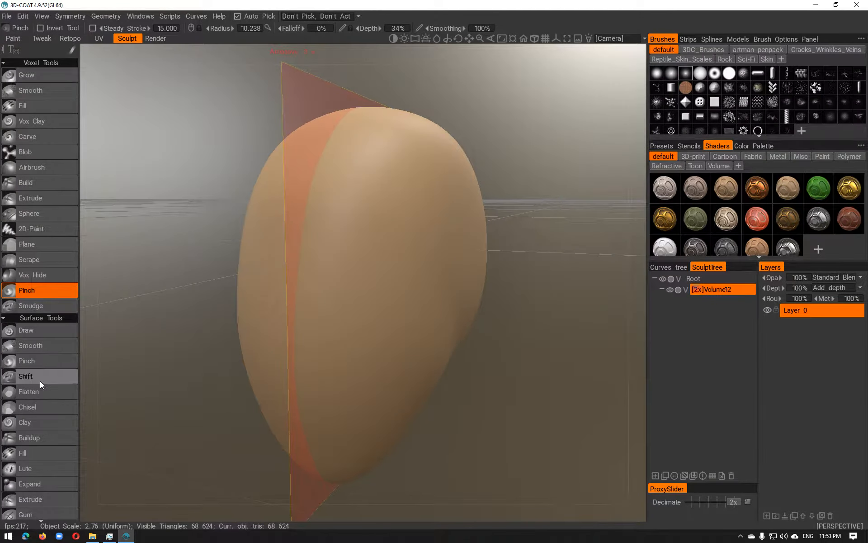
pyautogui.moveTo(375, 270); pyautogui.dragTo(336, 267, button='right')
pyautogui.moveTo(336, 264); pyautogui.dragTo(408, 254)
pyautogui.hotkey('ctrl', 'z')
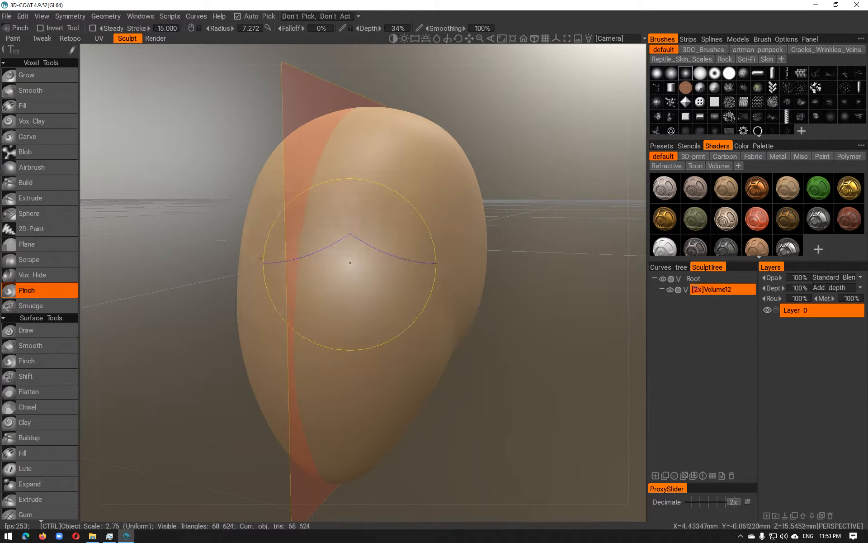
pyautogui.moveTo(346, 264); pyautogui.dragTo(310, 260, button='right')
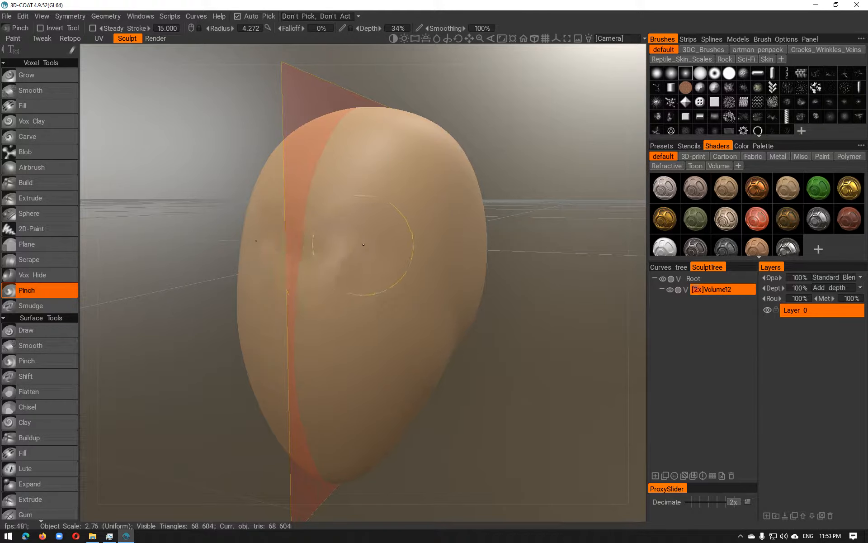
pyautogui.hotkey('ctrl', 'z')
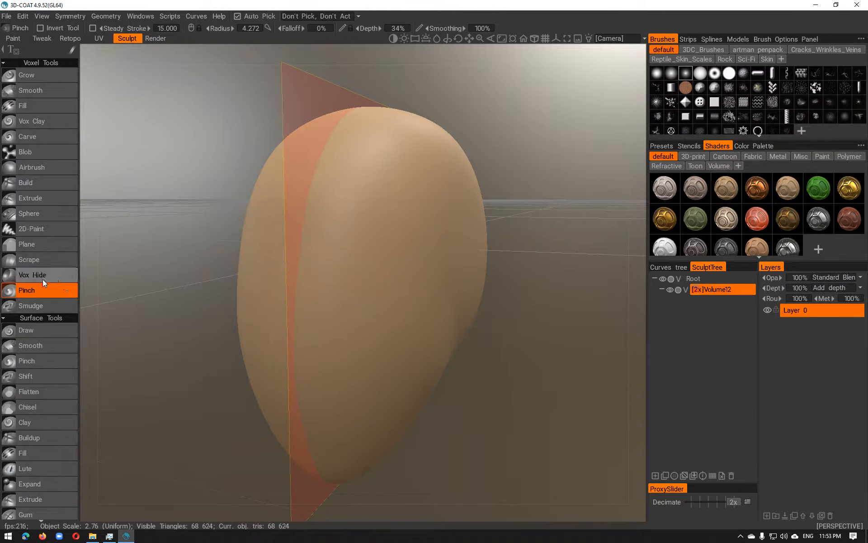
# Step: Return to the surface Pinch tool and form a curved, mirrored brow crease across the upper face
pyautogui.click(34, 362)
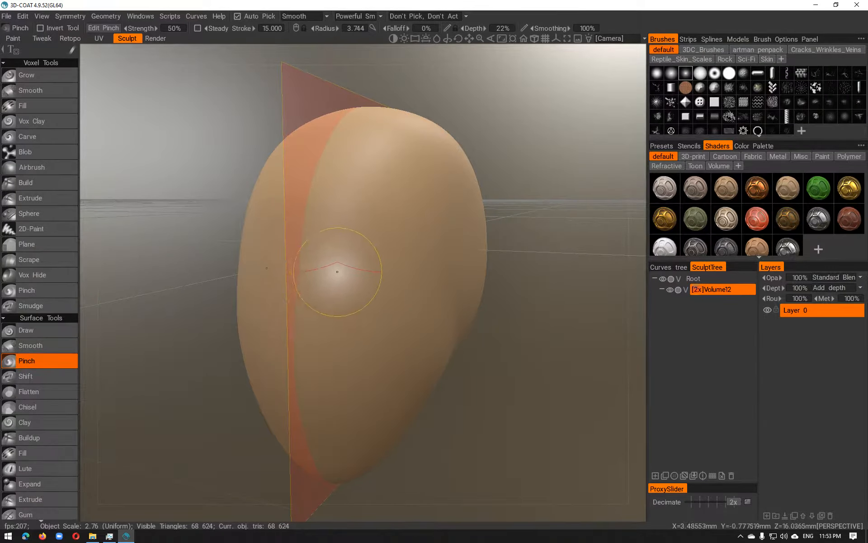
pyautogui.moveTo(357, 248)
pyautogui.mouseDown()
pyautogui.moveTo(420, 241)
pyautogui.moveTo(354, 249)
pyautogui.mouseUp()
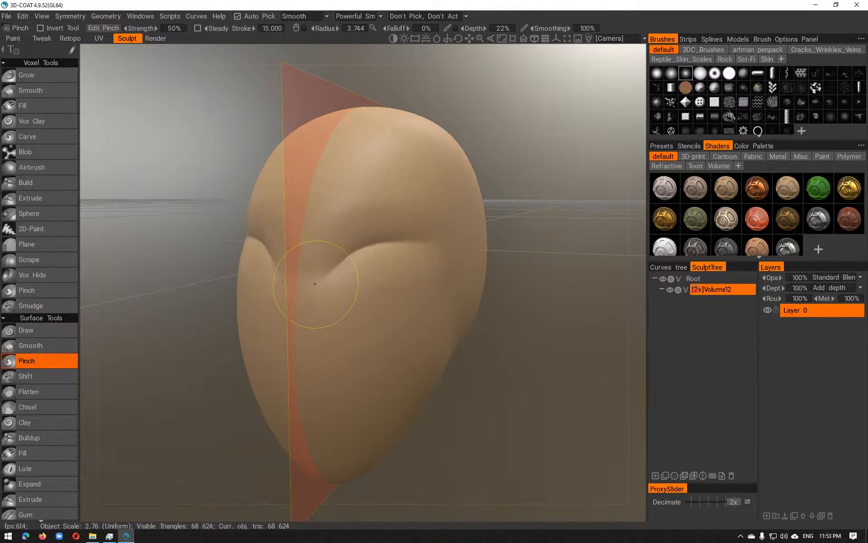
pyautogui.moveTo(346, 259); pyautogui.dragTo(376, 242)
pyautogui.hotkey('ctrl', 'z')
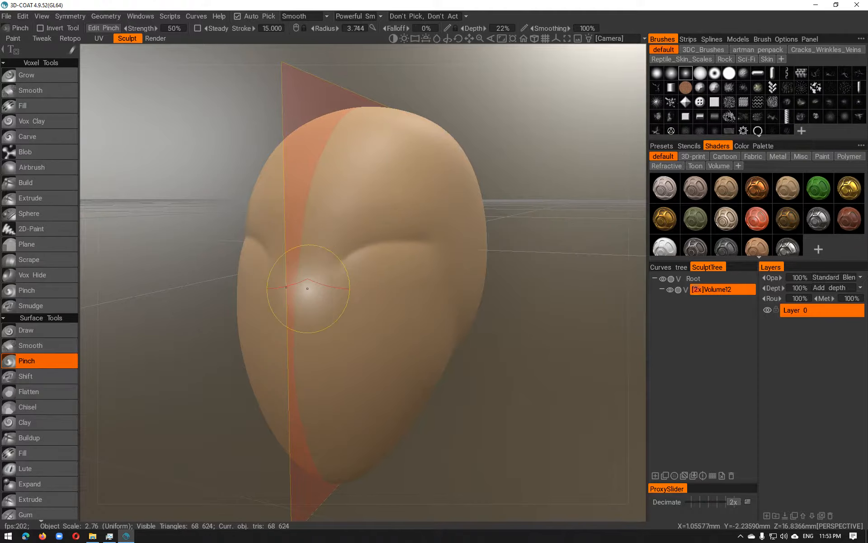
# Step: Pinch a curved lower crease beneath the brow to outline the almond-shaped eyes
pyautogui.moveTo(328, 283); pyautogui.dragTo(346, 275)
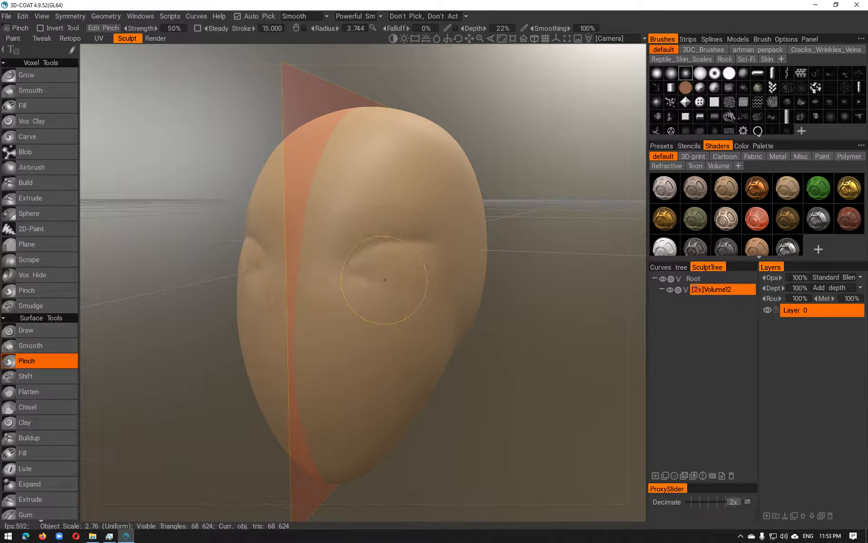
pyautogui.keyDown('alt'); pyautogui.moveTo(535, 307); pyautogui.dragTo(543, 336); pyautogui.keyUp('alt')
pyautogui.moveTo(469, 313)
pyautogui.keyDown('alt'); pyautogui.mouseDown(button='right')
pyautogui.moveTo(488, 317)
pyautogui.moveTo(461, 318)
pyautogui.mouseUp(button='right'); pyautogui.keyUp('alt')
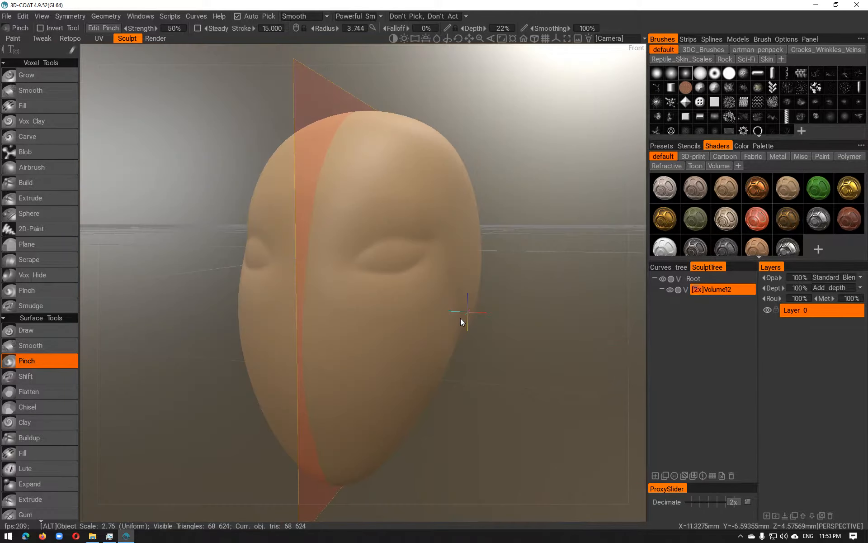
pyautogui.moveTo(469, 310)
pyautogui.keyDown('alt'); pyautogui.mouseDown(button='middle')
pyautogui.moveTo(474, 290)
pyautogui.moveTo(441, 341)
pyautogui.mouseUp(button='middle'); pyautogui.keyUp('alt')
pyautogui.keyDown('alt'); pyautogui.moveTo(440, 341); pyautogui.dragTo(441, 316, button='right'); pyautogui.keyUp('alt')
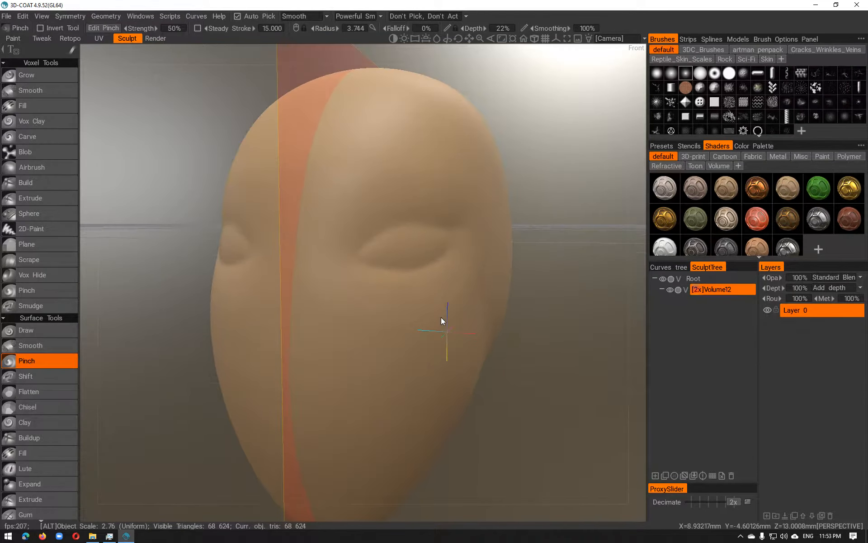
# Step: Try pinching a rounded nose between and below the eyes, undoing it together with the lower eye creases
pyautogui.moveTo(329, 255); pyautogui.dragTo(328, 259)
pyautogui.moveTo(327, 309)
pyautogui.mouseDown()
pyautogui.moveTo(295, 387)
pyautogui.moveTo(339, 333)
pyautogui.moveTo(318, 325)
pyautogui.moveTo(301, 341)
pyautogui.moveTo(311, 345)
pyautogui.mouseUp()
pyautogui.hotkey('ctrl', 'z')
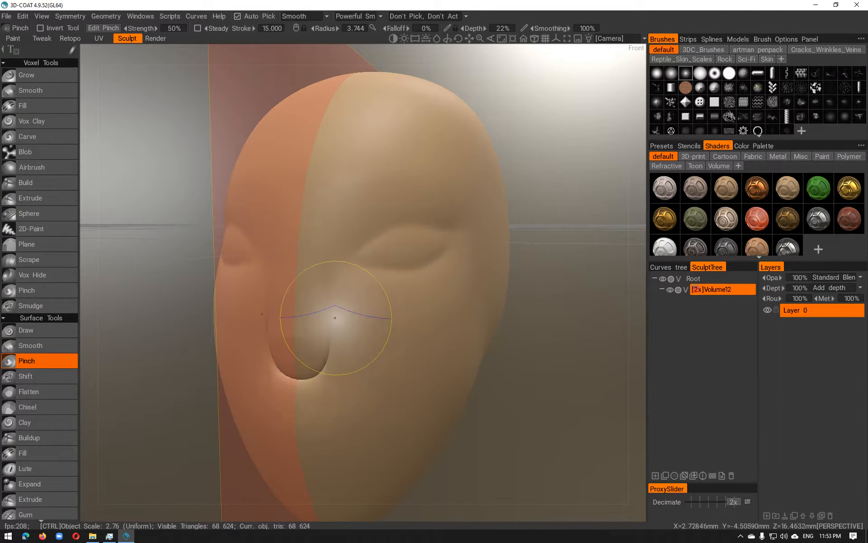
pyautogui.hotkey('ctrl', 'z')
pyautogui.hotkey('ctrl', 'z')
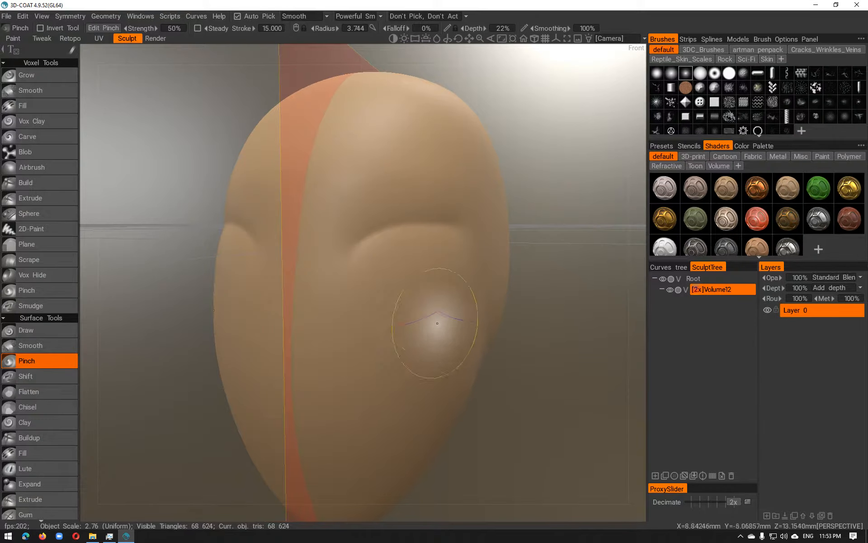
# Step: Deepen the mirrored brow recess with Pinch strokes and form a second arched crease below it across the cheek
pyautogui.moveTo(384, 222); pyautogui.dragTo(333, 260)
pyautogui.hotkey('ctrl', 'z')
pyautogui.keyDown('alt'); pyautogui.moveTo(474, 271); pyautogui.dragTo(455, 260); pyautogui.keyUp('alt')
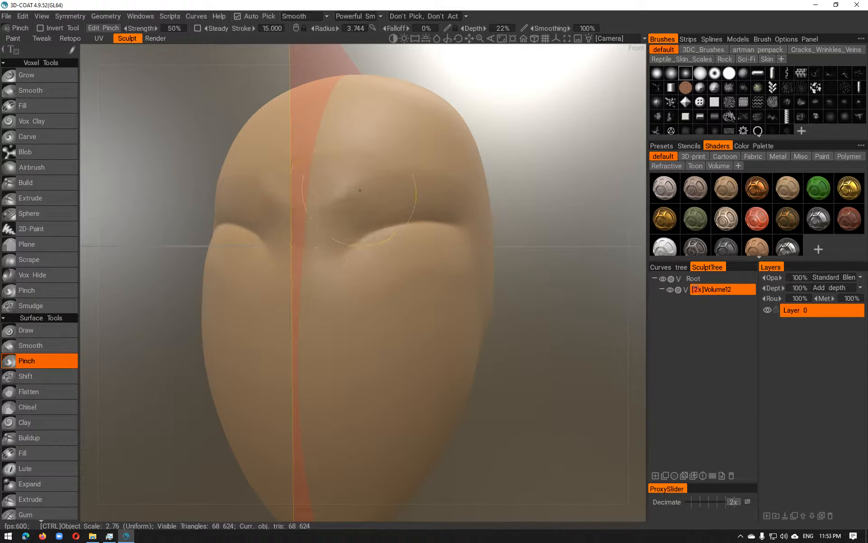
pyautogui.moveTo(475, 253)
pyautogui.keyDown('alt'); pyautogui.mouseDown()
pyautogui.moveTo(366, 269)
pyautogui.moveTo(398, 269)
pyautogui.mouseUp(); pyautogui.keyUp('alt')
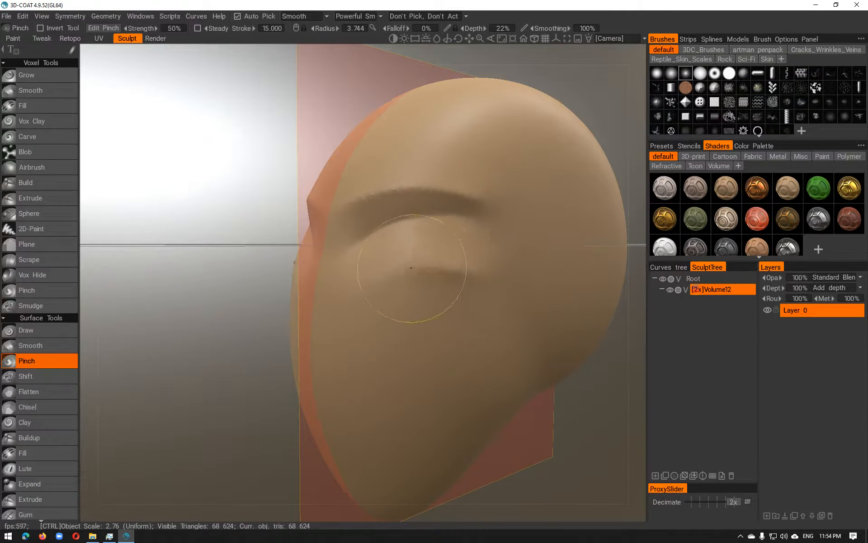
pyautogui.keyDown('alt'); pyautogui.moveTo(349, 330); pyautogui.dragTo(419, 324); pyautogui.keyUp('alt')
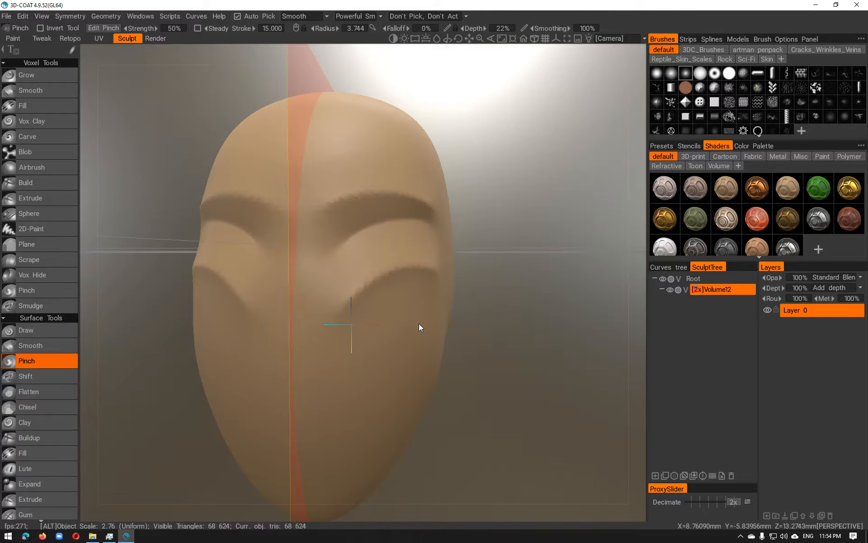
# Step: Increase the head's resolution to 5x and sharpen the arched crease beneath the eye area with an inverted Pinch stroke
pyautogui.click(714, 476)
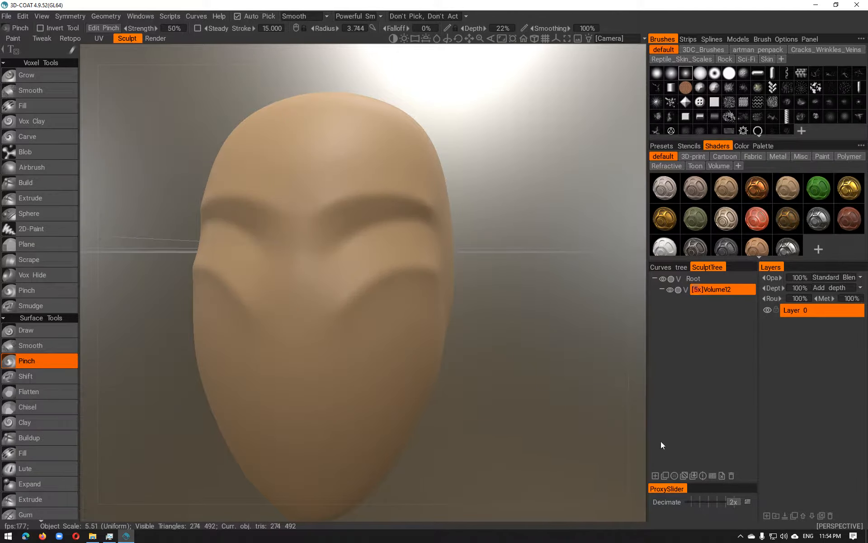
pyautogui.moveTo(432, 308)
pyautogui.keyDown('alt'); pyautogui.mouseDown()
pyautogui.moveTo(371, 297)
pyautogui.moveTo(353, 281)
pyautogui.mouseUp(); pyautogui.keyUp('alt')
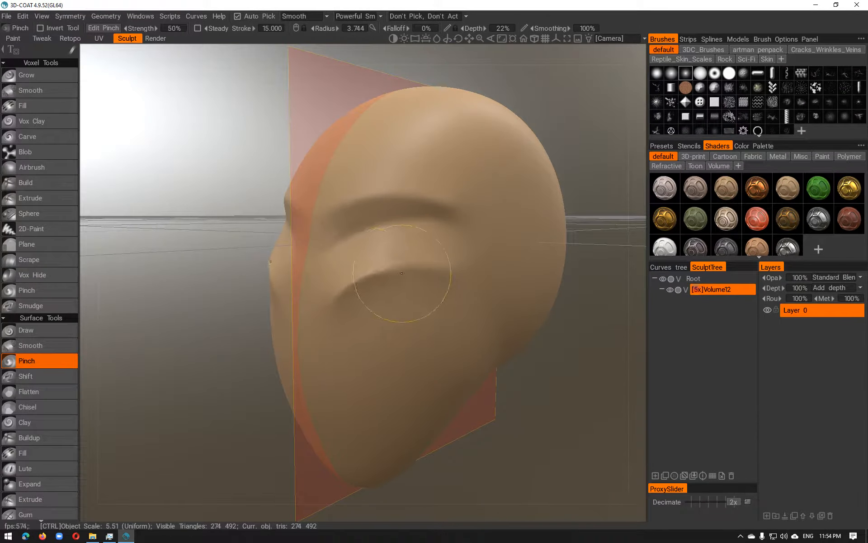
pyautogui.hotkey('ctrl', 'z')
pyautogui.moveTo(338, 305)
pyautogui.keyDown('ctrl'); pyautogui.mouseDown()
pyautogui.moveTo(400, 273)
pyautogui.moveTo(454, 272)
pyautogui.mouseUp(); pyautogui.keyUp('ctrl')
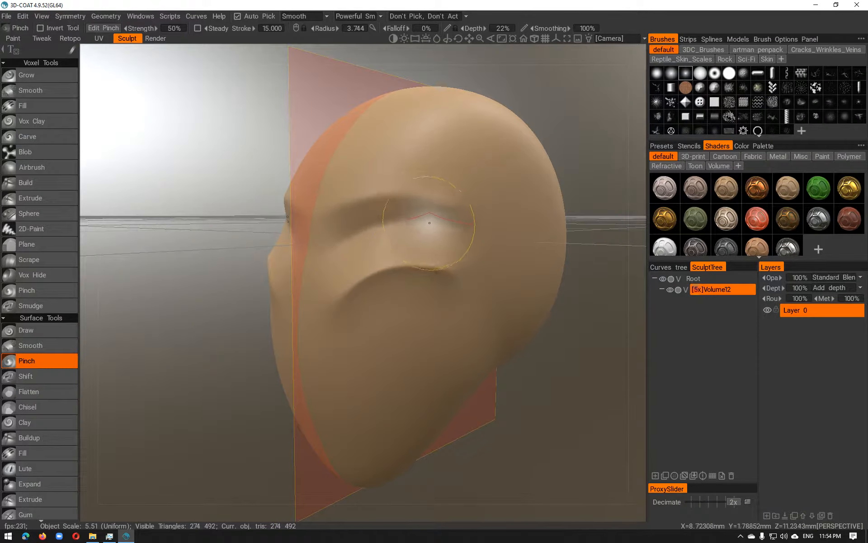
# Step: Undo the last stroke at the brow and sharpen the mirrored brow crease with an inverted Pinch stroke
pyautogui.moveTo(329, 282)
pyautogui.keyDown('alt'); pyautogui.mouseDown()
pyautogui.moveTo(360, 279)
pyautogui.moveTo(360, 266)
pyautogui.moveTo(334, 244)
pyautogui.moveTo(347, 219)
pyautogui.moveTo(426, 212)
pyautogui.mouseUp(); pyautogui.keyUp('alt')
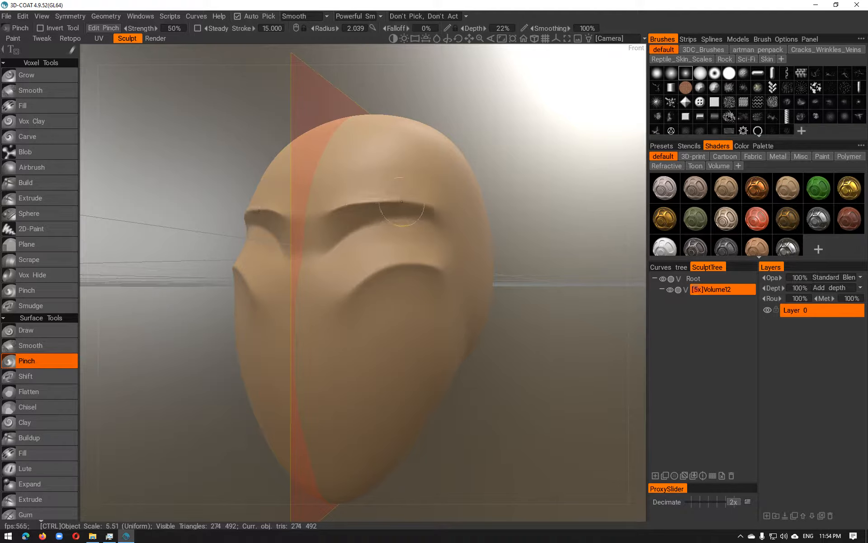
pyautogui.hotkey('ctrl', 'z')
pyautogui.keyDown('ctrl'); pyautogui.moveTo(329, 217); pyautogui.dragTo(386, 195); pyautogui.keyUp('ctrl')
pyautogui.keyDown('alt'); pyautogui.moveTo(442, 207); pyautogui.dragTo(344, 207); pyautogui.keyUp('alt')
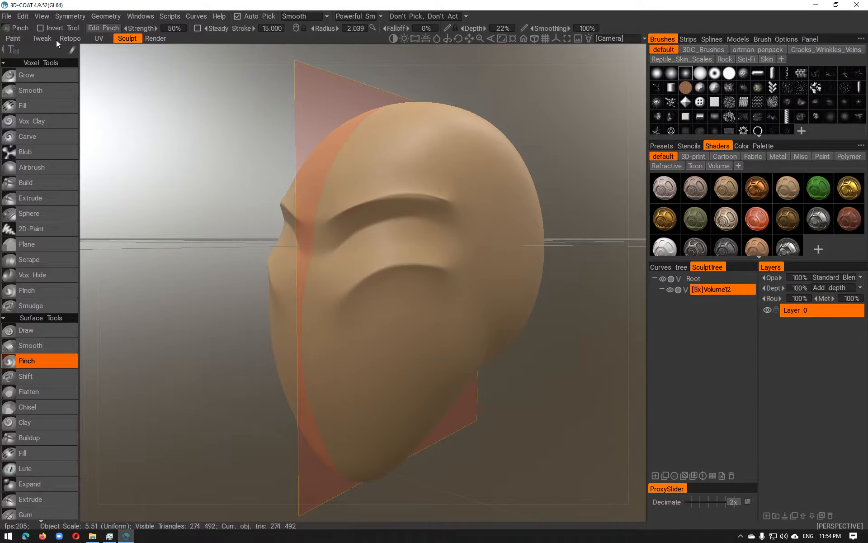
# Step: Try inverted and Steady Stroke Pinch curves across the cheeks and lower face, undoing them and turning both options off
pyautogui.click(40, 27)
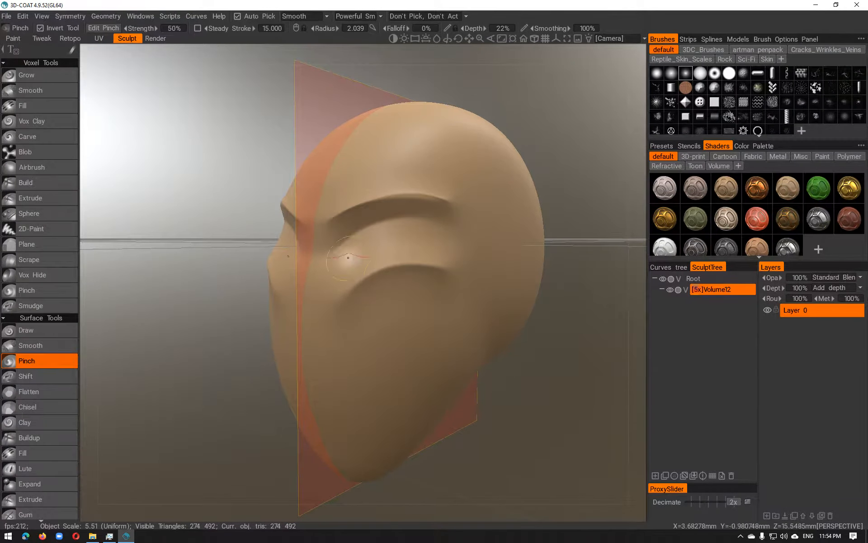
pyautogui.hotkey('ctrl', 'z')
pyautogui.click(42, 28)
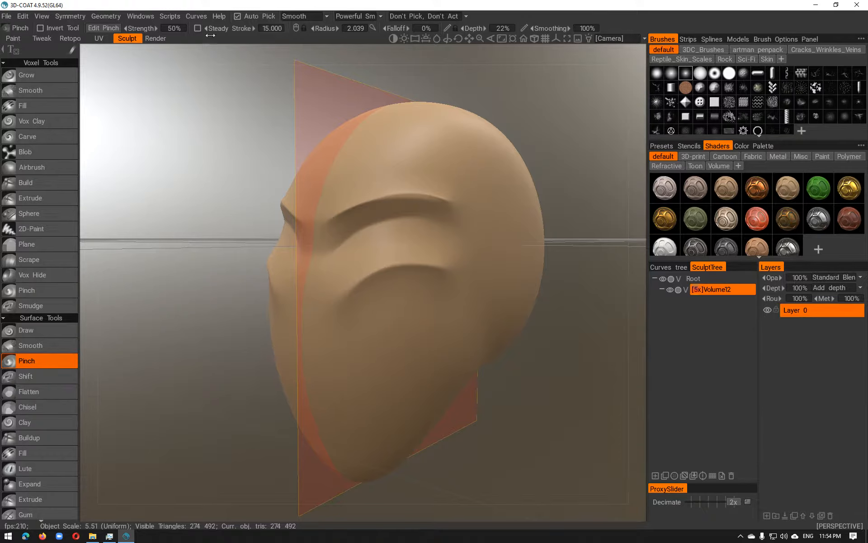
pyautogui.click(197, 28)
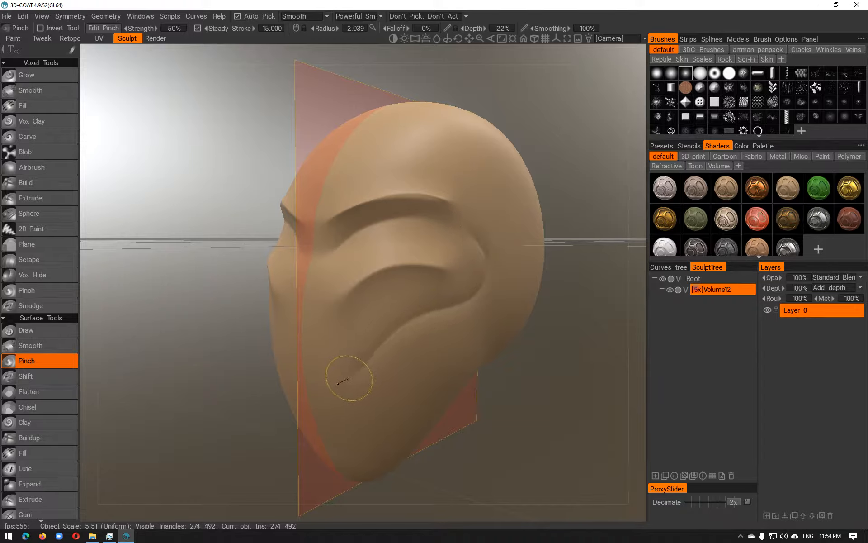
pyautogui.keyDown('alt'); pyautogui.moveTo(302, 383); pyautogui.dragTo(506, 352); pyautogui.keyUp('alt')
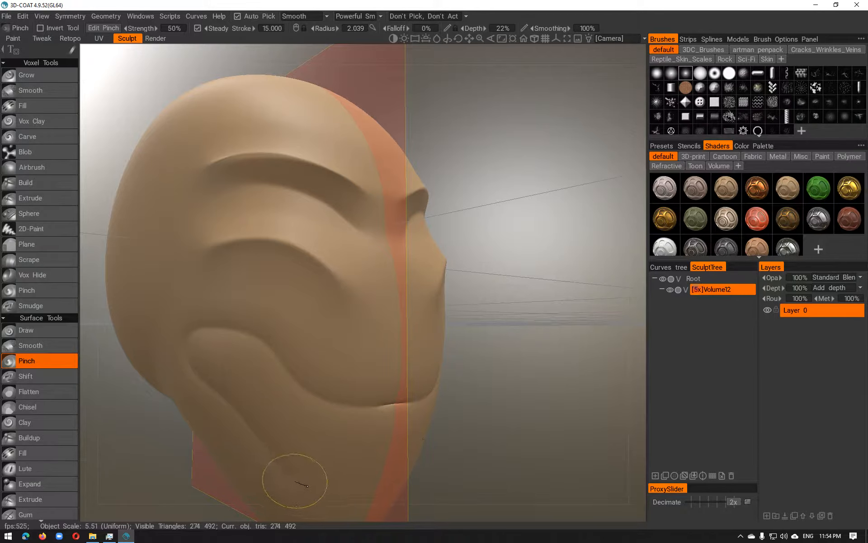
pyautogui.moveTo(414, 477)
pyautogui.mouseDown(button='middle')
pyautogui.moveTo(443, 418)
pyautogui.moveTo(414, 421)
pyautogui.mouseUp(button='middle')
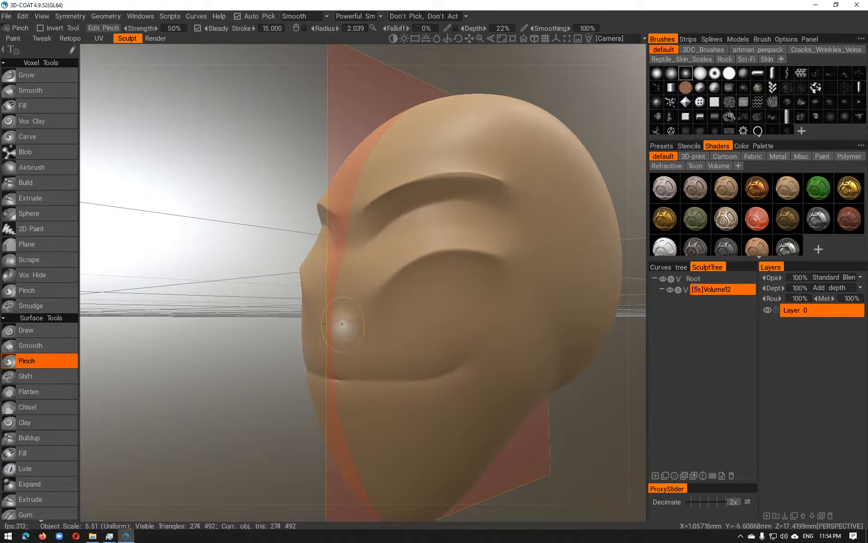
pyautogui.hotkey('ctrl', 'z')
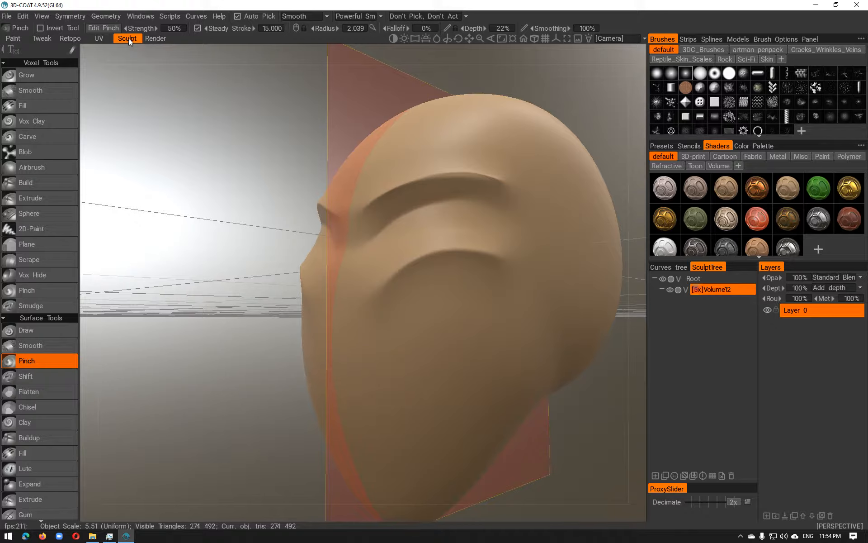
pyautogui.click(198, 28)
# Step: Form the base of the nose with an inverted Pinch stroke across the symmetry plane, joining the two arched cheek creases
pyautogui.moveTo(480, 210)
pyautogui.keyDown('alt'); pyautogui.mouseDown()
pyautogui.moveTo(467, 244)
pyautogui.moveTo(299, 253)
pyautogui.mouseUp(); pyautogui.keyUp('alt')
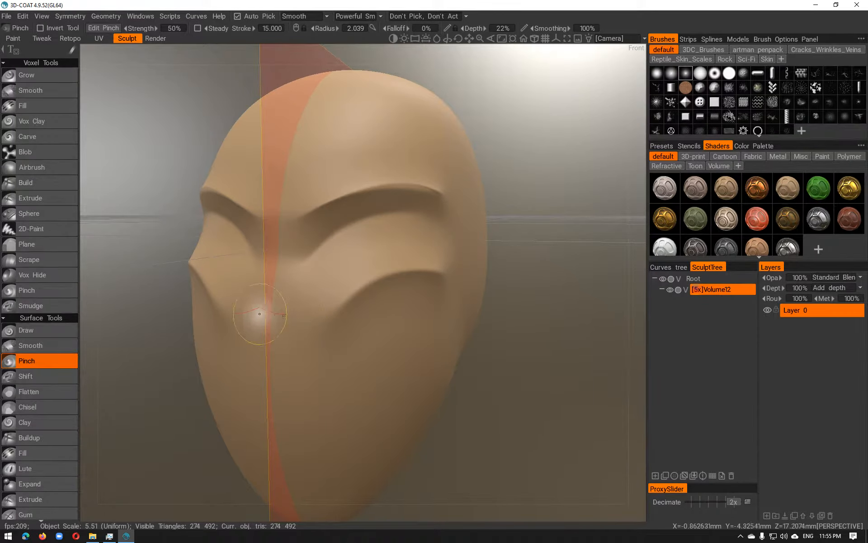
pyautogui.press('ctrl')
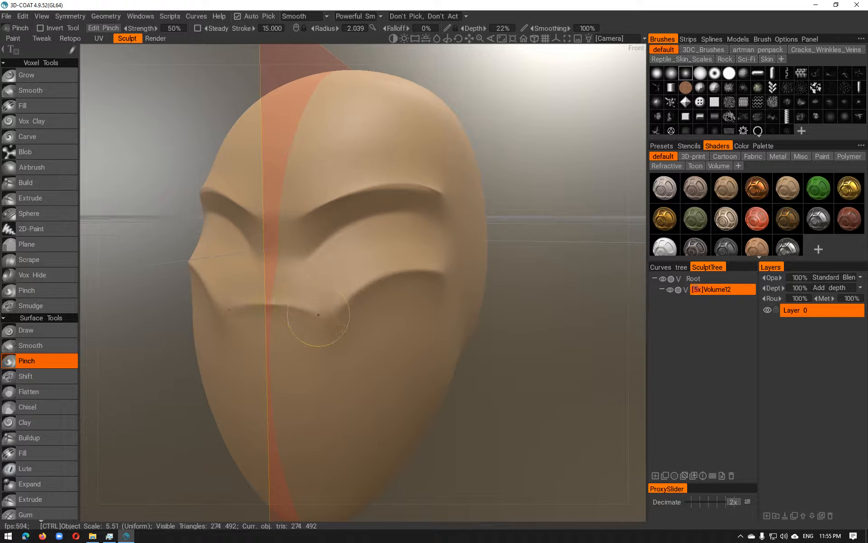
pyautogui.moveTo(323, 319)
pyautogui.keyDown('alt'); pyautogui.mouseDown()
pyautogui.moveTo(433, 311)
pyautogui.moveTo(423, 312)
pyautogui.mouseUp(); pyautogui.keyUp('alt')
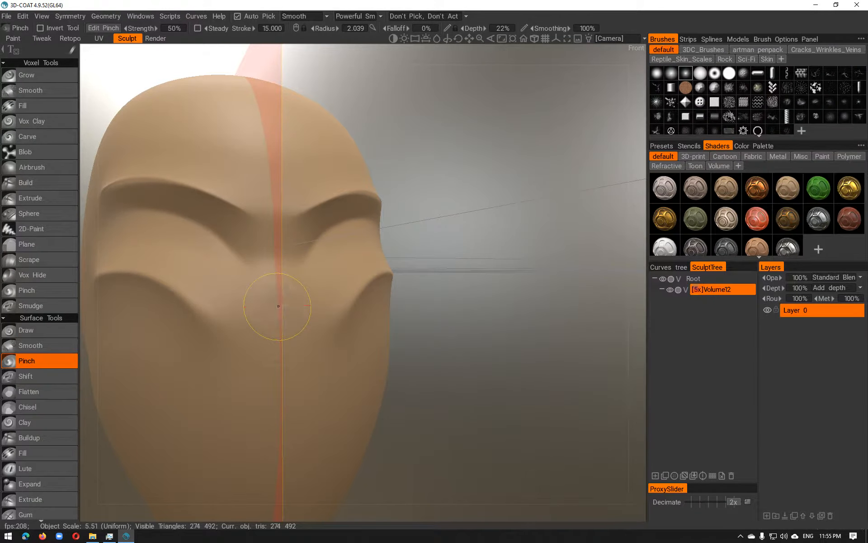
pyautogui.keyDown('ctrl'); pyautogui.moveTo(311, 315); pyautogui.dragTo(286, 308); pyautogui.keyUp('ctrl')
# Step: Carve the mouth below the nose with inverted Pinch strokes across the symmetry plane, shaping an overhanging upper lip
pyautogui.keyDown('alt'); pyautogui.moveTo(395, 319); pyautogui.dragTo(365, 229); pyautogui.keyUp('alt')
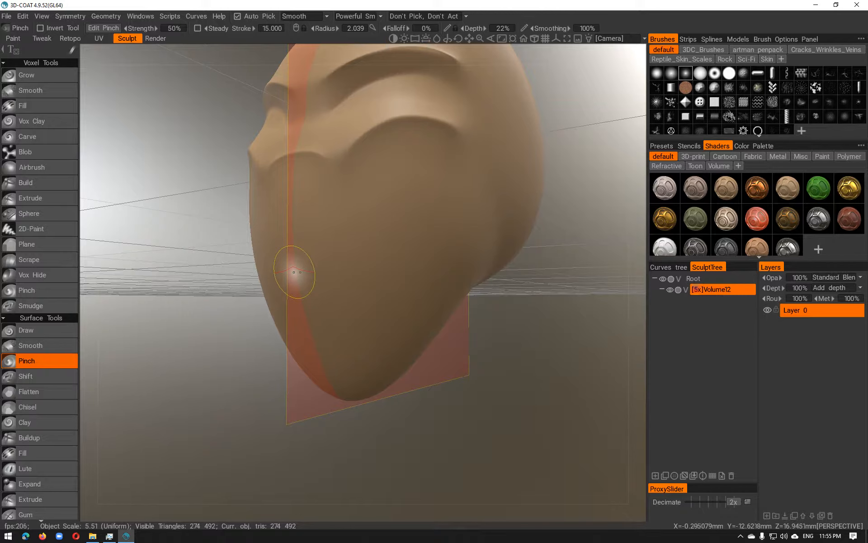
pyautogui.keyDown('ctrl'); pyautogui.moveTo(333, 267); pyautogui.dragTo(272, 263); pyautogui.keyUp('ctrl')
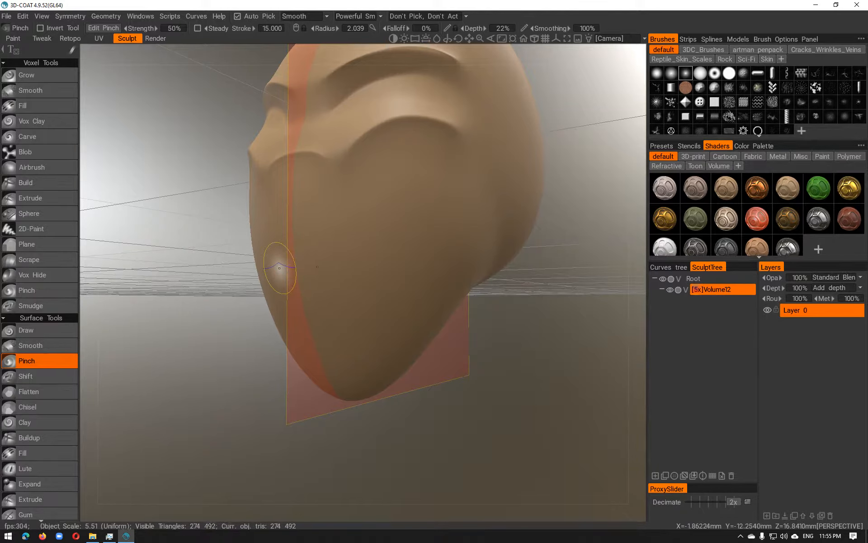
pyautogui.keyDown('ctrl'); pyautogui.moveTo(395, 260); pyautogui.dragTo(301, 252); pyautogui.keyUp('ctrl')
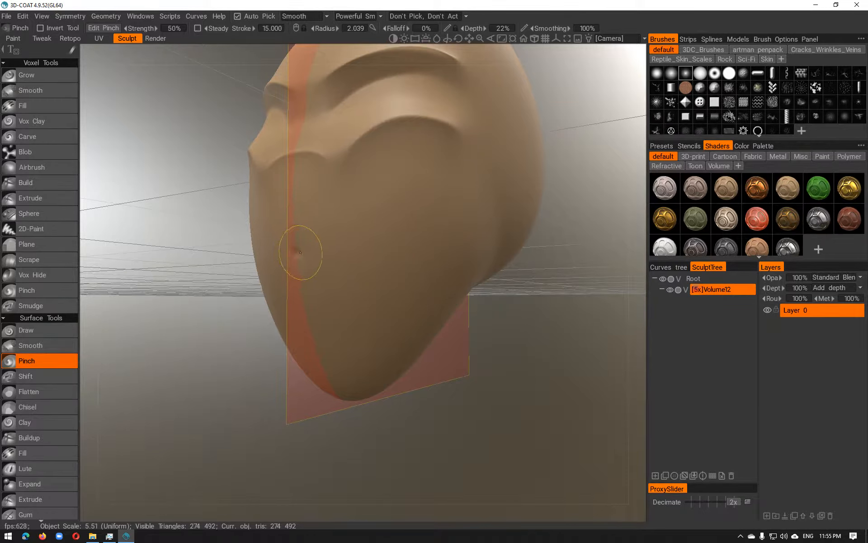
pyautogui.moveTo(371, 257)
pyautogui.keyDown('ctrl'); pyautogui.mouseDown()
pyautogui.moveTo(345, 240)
pyautogui.moveTo(359, 247)
pyautogui.mouseUp(); pyautogui.keyUp('ctrl')
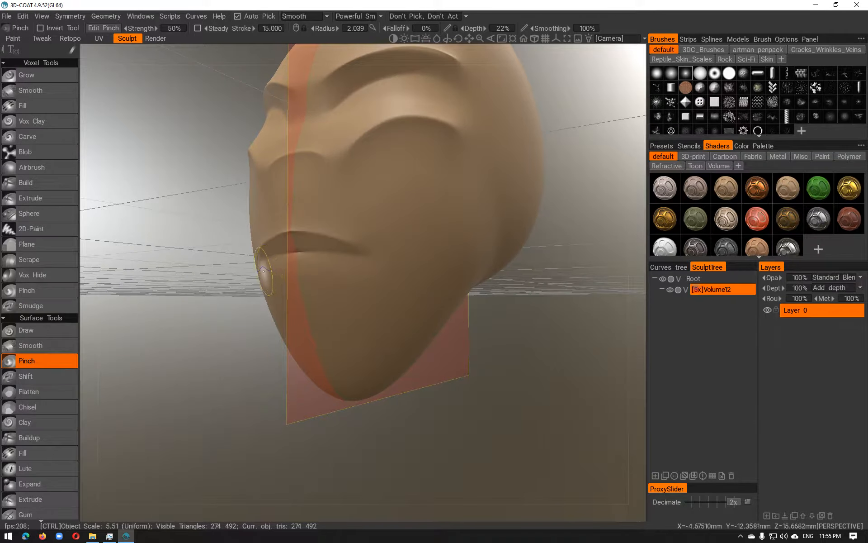
# Step: Undo the messy stroke beneath the mouth and pinch a rounded lower lip under the mouth line
pyautogui.keyDown('alt'); pyautogui.moveTo(305, 300); pyautogui.dragTo(411, 286); pyautogui.keyUp('alt')
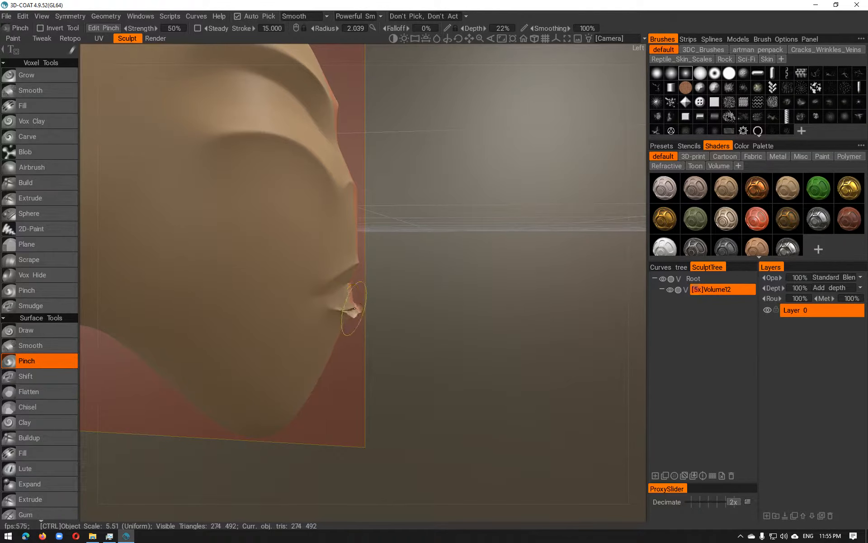
pyautogui.hotkey('ctrl', 'z')
pyautogui.keyDown('alt'); pyautogui.moveTo(350, 311); pyautogui.dragTo(284, 290); pyautogui.keyUp('alt')
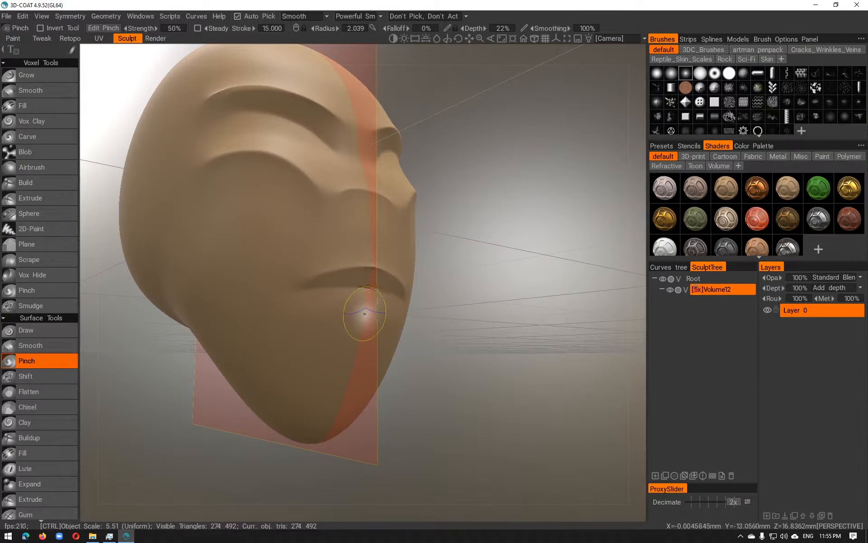
pyautogui.moveTo(321, 304)
pyautogui.mouseDown()
pyautogui.moveTo(360, 285)
pyautogui.moveTo(339, 286)
pyautogui.moveTo(507, 304)
pyautogui.moveTo(335, 305)
pyautogui.moveTo(338, 311)
pyautogui.moveTo(375, 273)
pyautogui.mouseUp()
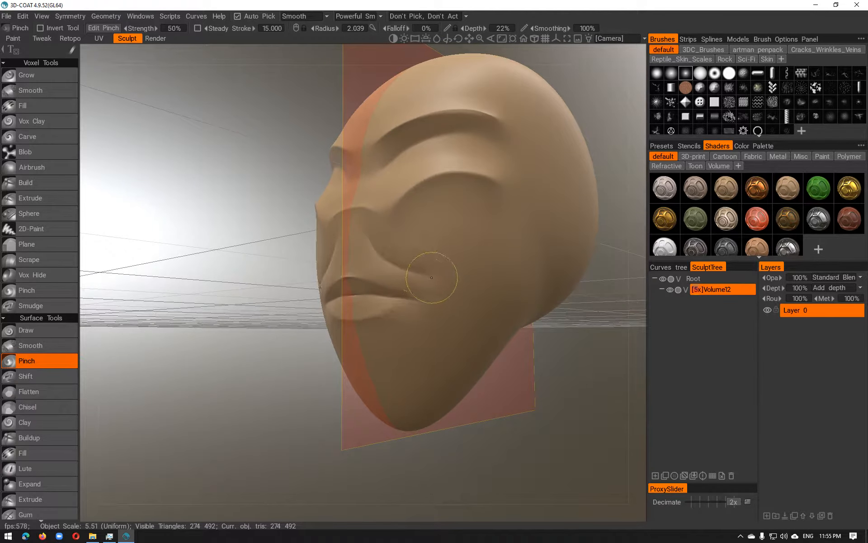
# Step: Try pinching smile folds from beside the nose across the cheeks, undoing each attempt
pyautogui.moveTo(471, 293); pyautogui.dragTo(487, 310)
pyautogui.hotkey('ctrl', 'z')
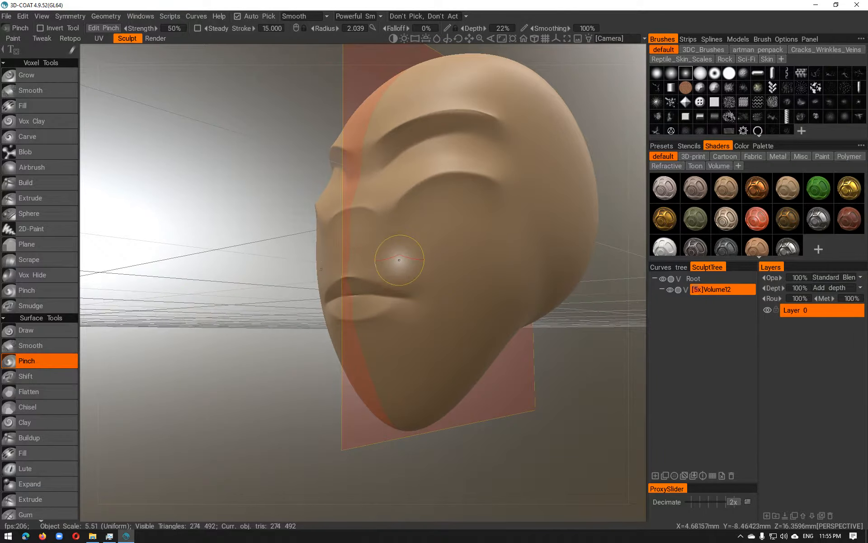
pyautogui.hotkey('ctrl', 'z')
pyautogui.moveTo(417, 266); pyautogui.dragTo(438, 249)
pyautogui.hotkey('ctrl', 'z')
# Step: Pinch the upper and lower lid creases below the brow to outline the mirrored almond-shaped eyes
pyautogui.keyDown('alt'); pyautogui.moveTo(437, 243); pyautogui.dragTo(332, 181); pyautogui.keyUp('alt')
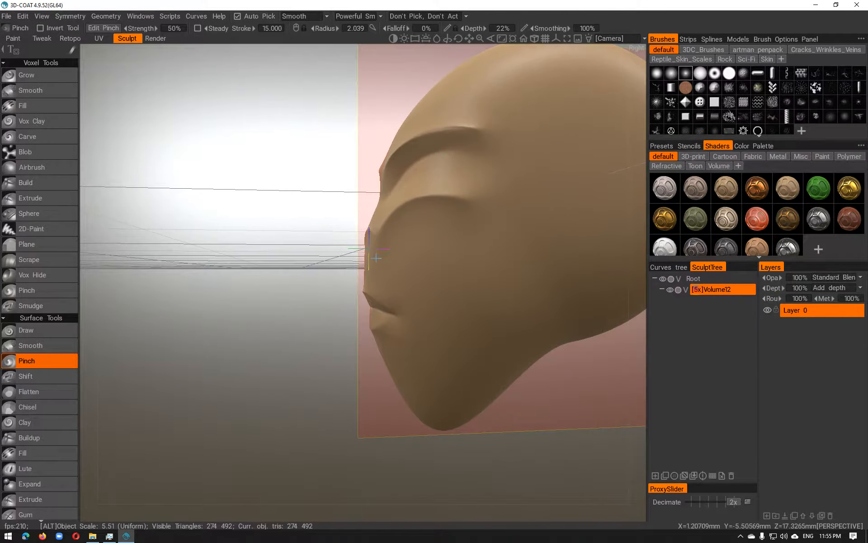
pyautogui.keyDown('alt'); pyautogui.moveTo(357, 250); pyautogui.dragTo(596, 267); pyautogui.keyUp('alt')
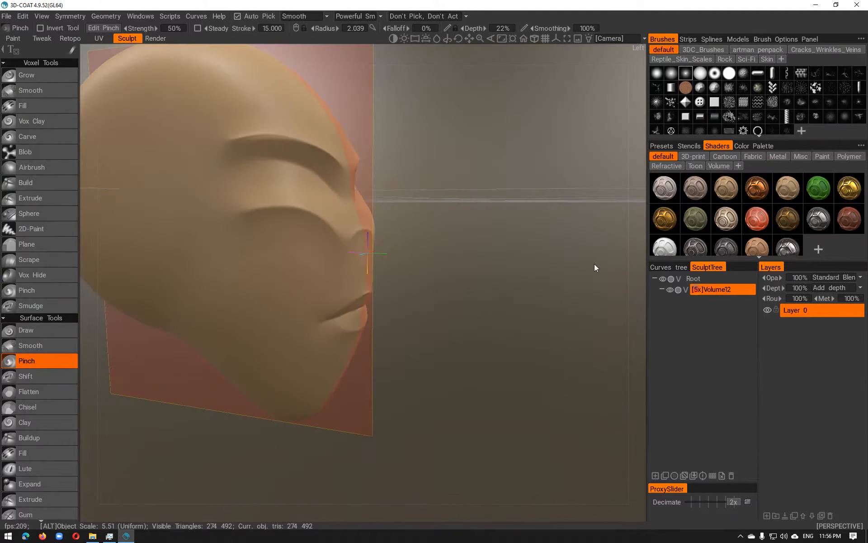
pyautogui.moveTo(324, 225)
pyautogui.keyDown('alt'); pyautogui.mouseDown()
pyautogui.moveTo(340, 205)
pyautogui.moveTo(270, 205)
pyautogui.moveTo(306, 219)
pyautogui.moveTo(380, 208)
pyautogui.mouseUp(); pyautogui.keyUp('alt')
pyautogui.scroll(5, 294, 214)
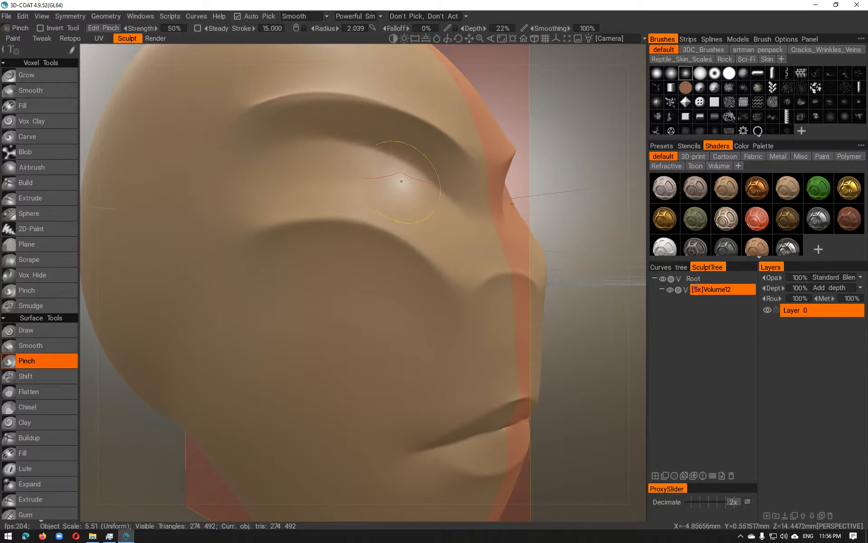
pyautogui.moveTo(443, 208); pyautogui.dragTo(441, 204)
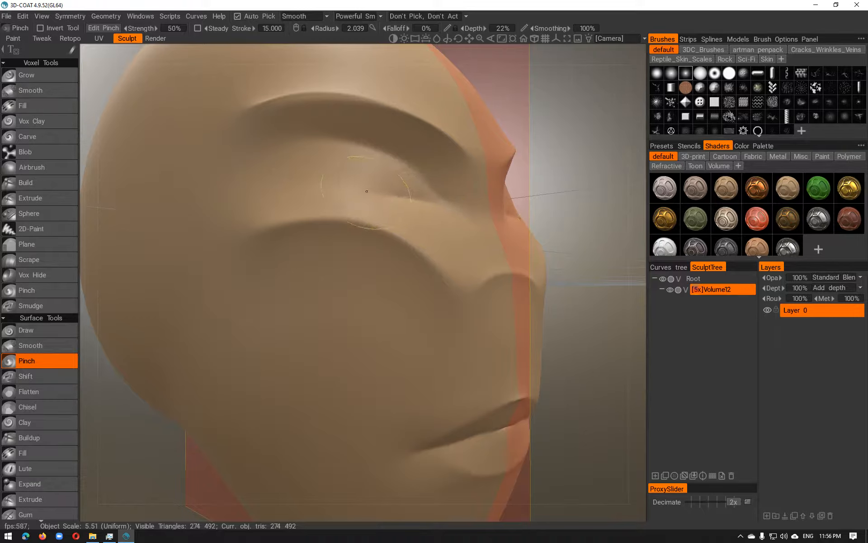
pyautogui.moveTo(283, 157)
pyautogui.mouseDown()
pyautogui.moveTo(286, 145)
pyautogui.moveTo(311, 147)
pyautogui.mouseUp()
pyautogui.moveTo(436, 179)
pyautogui.mouseDown()
pyautogui.moveTo(449, 202)
pyautogui.moveTo(332, 190)
pyautogui.moveTo(300, 166)
pyautogui.mouseUp()
# Step: Pinch a short frown crease at the inner end of the brow above the nose bridge
pyautogui.keyDown('alt'); pyautogui.moveTo(407, 217); pyautogui.dragTo(333, 220); pyautogui.keyUp('alt')
pyautogui.keyDown('alt'); pyautogui.moveTo(414, 224); pyautogui.dragTo(356, 214, button='right'); pyautogui.keyUp('alt')
pyautogui.keyDown('alt'); pyautogui.moveTo(357, 215); pyautogui.dragTo(393, 221); pyautogui.keyUp('alt')
pyautogui.keyDown('alt'); pyautogui.moveTo(393, 220); pyautogui.dragTo(419, 229, button='right'); pyautogui.keyUp('alt')
pyautogui.keyDown('alt'); pyautogui.moveTo(419, 229); pyautogui.dragTo(420, 280, button='middle'); pyautogui.keyUp('alt')
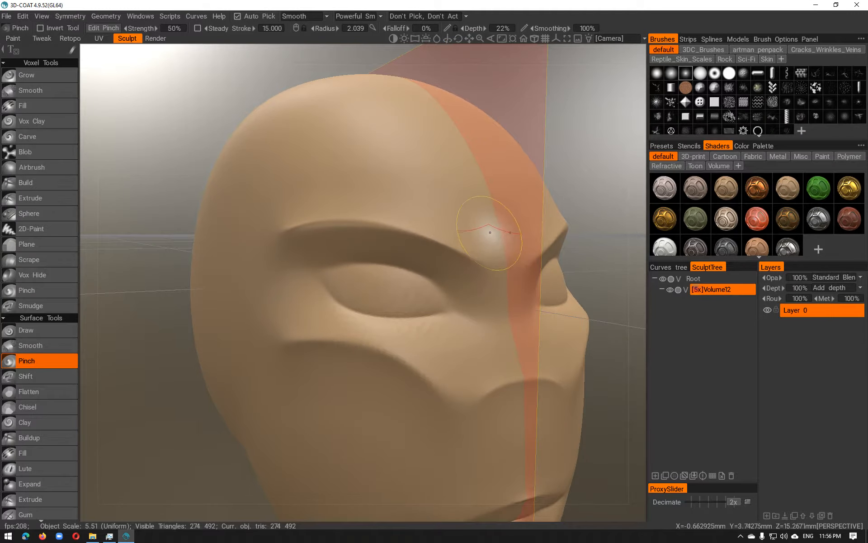
pyautogui.moveTo(490, 222); pyautogui.dragTo(490, 230)
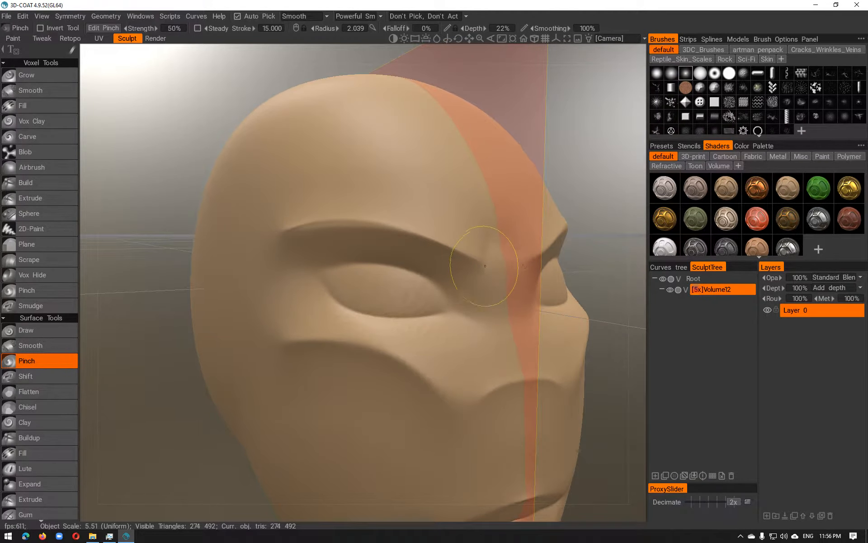
# Step: Display the wireframe and inspect the mesh density around the eyes, mouth and side of the head
pyautogui.keyDown('alt'); pyautogui.moveTo(489, 260); pyautogui.dragTo(458, 268); pyautogui.keyUp('alt')
pyautogui.keyDown('alt'); pyautogui.moveTo(437, 279); pyautogui.dragTo(464, 269, button='right'); pyautogui.keyUp('alt')
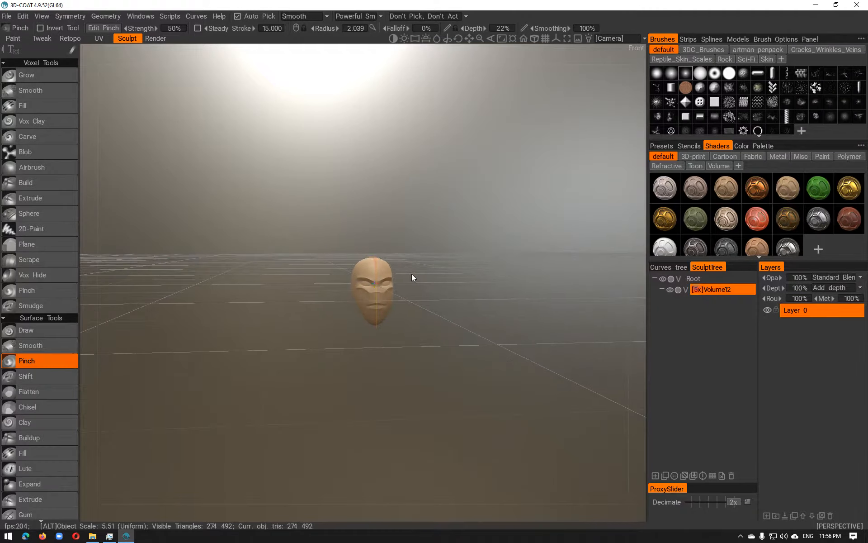
pyautogui.keyDown('alt'); pyautogui.moveTo(464, 269); pyautogui.dragTo(290, 216); pyautogui.keyUp('alt')
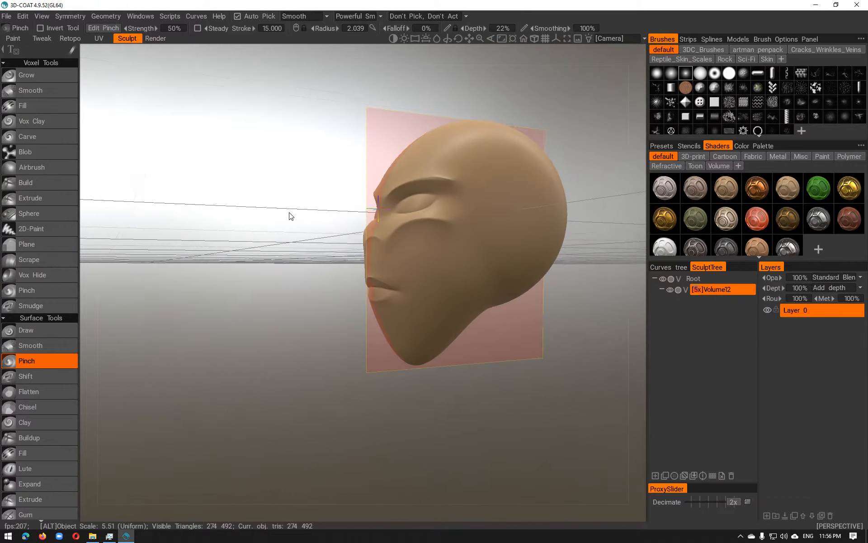
pyautogui.keyDown('alt'); pyautogui.moveTo(289, 216); pyautogui.dragTo(353, 237, button='right'); pyautogui.keyUp('alt')
pyautogui.keyDown('alt'); pyautogui.moveTo(445, 241); pyautogui.dragTo(412, 266, button='middle'); pyautogui.keyUp('alt')
pyautogui.keyDown('alt'); pyautogui.moveTo(412, 266); pyautogui.dragTo(461, 257); pyautogui.keyUp('alt')
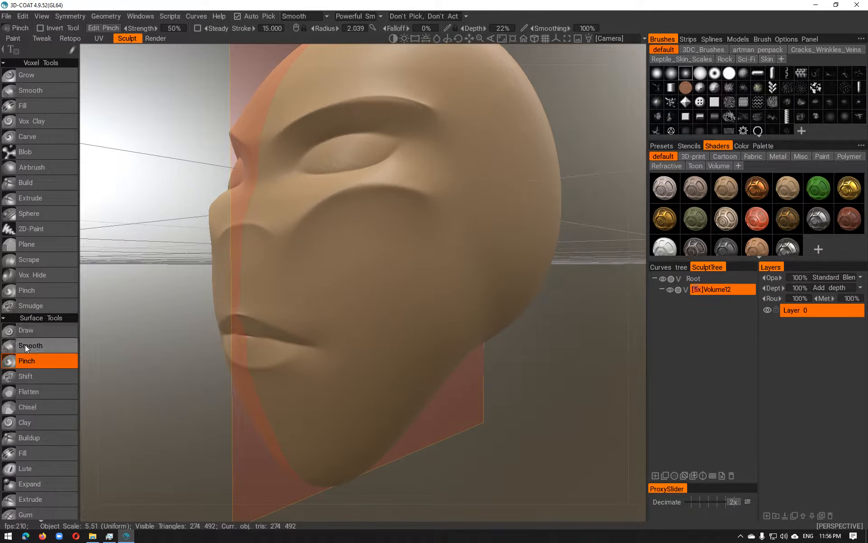
pyautogui.press('w')
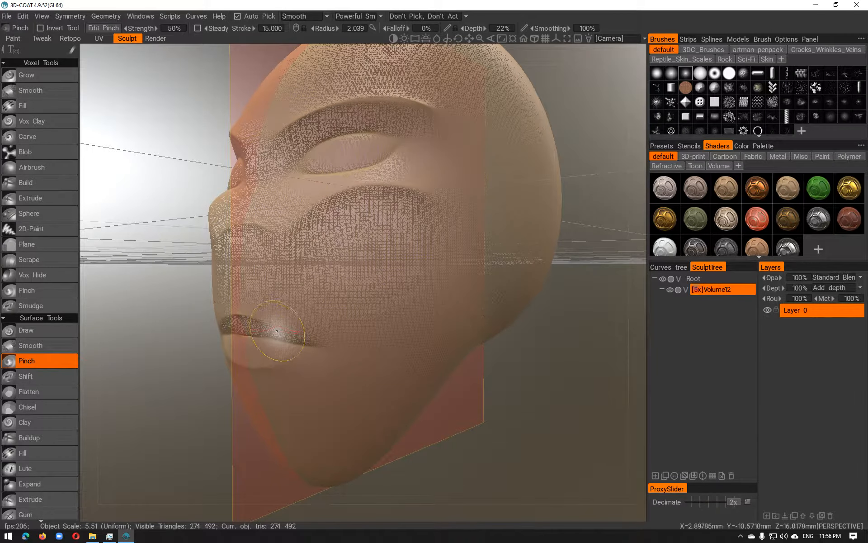
pyautogui.keyDown('alt'); pyautogui.moveTo(308, 292); pyautogui.dragTo(332, 274, button='right'); pyautogui.keyUp('alt')
pyautogui.keyDown('alt'); pyautogui.moveTo(332, 274); pyautogui.dragTo(334, 318, button='middle'); pyautogui.keyUp('alt')
pyautogui.moveTo(341, 324)
pyautogui.keyDown('alt'); pyautogui.mouseDown()
pyautogui.moveTo(301, 305)
pyautogui.moveTo(259, 309)
pyautogui.moveTo(290, 297)
pyautogui.moveTo(306, 305)
pyautogui.moveTo(398, 288)
pyautogui.moveTo(333, 267)
pyautogui.moveTo(275, 285)
pyautogui.moveTo(462, 256)
pyautogui.moveTo(436, 223)
pyautogui.moveTo(442, 194)
pyautogui.moveTo(551, 292)
pyautogui.moveTo(517, 265)
pyautogui.moveTo(442, 236)
pyautogui.moveTo(471, 239)
pyautogui.moveTo(428, 233)
pyautogui.mouseUp(); pyautogui.keyUp('alt')
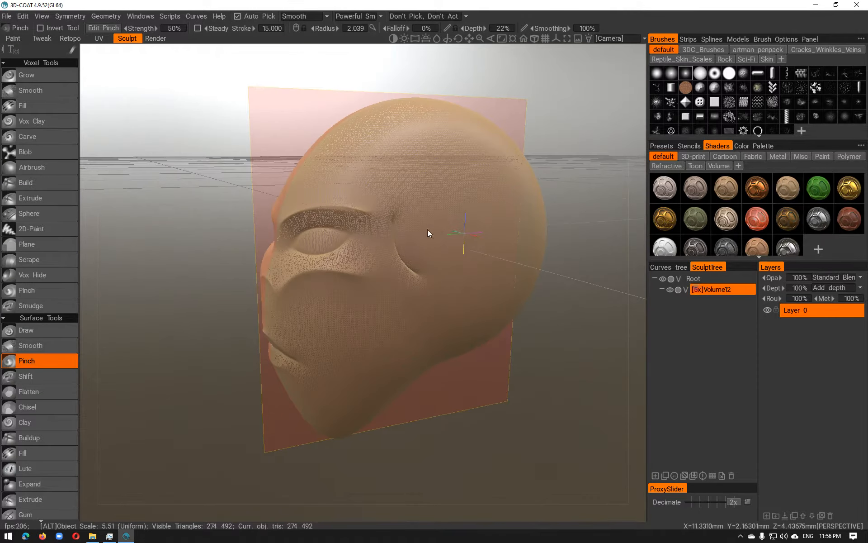
# Step: Switch the head to surface mode with its stored color restored to inspect the triangles, and return it to voxel mode
pyautogui.click(686, 290)
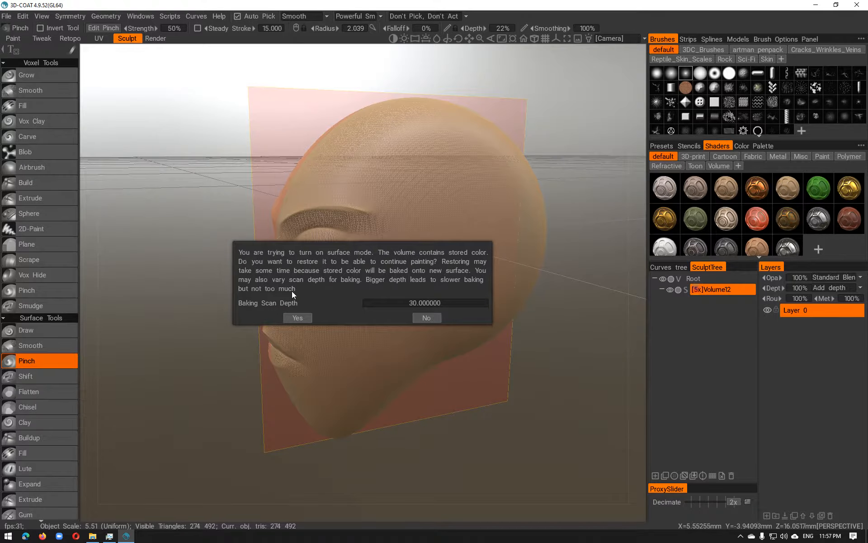
pyautogui.click(296, 317)
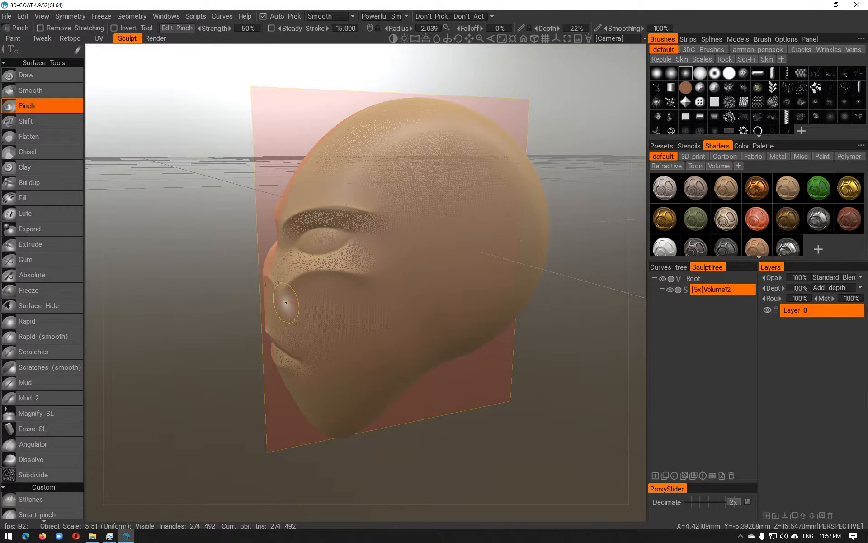
pyautogui.scroll(10, 281, 301)
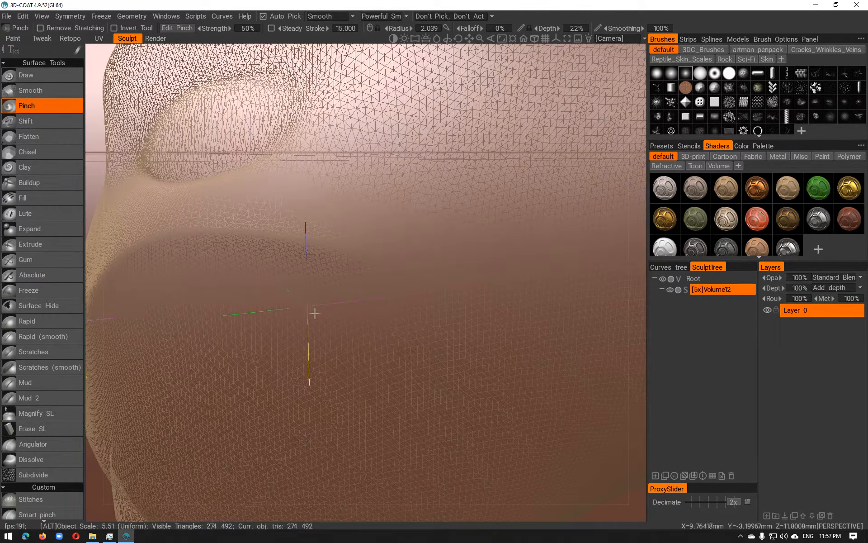
pyautogui.keyDown('alt'); pyautogui.moveTo(319, 306); pyautogui.dragTo(374, 311); pyautogui.keyUp('alt')
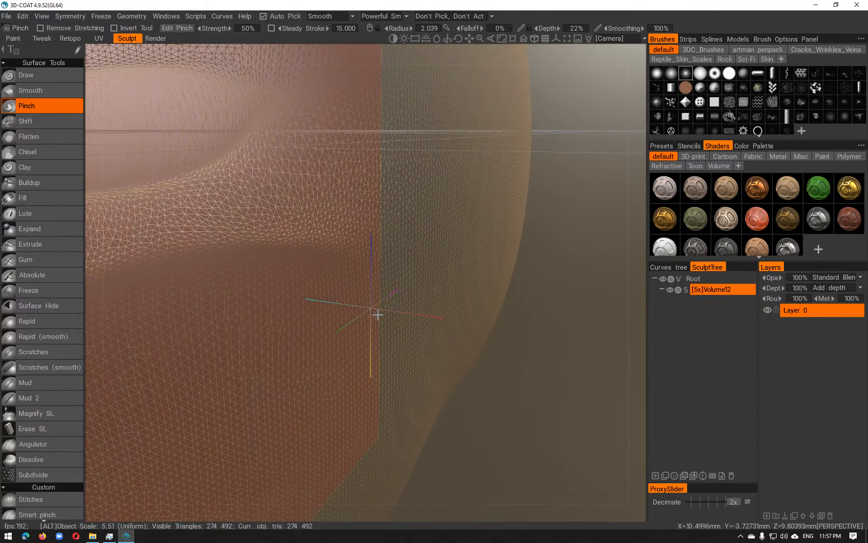
pyautogui.keyDown('alt'); pyautogui.moveTo(377, 313); pyautogui.dragTo(431, 367, button='middle'); pyautogui.keyUp('alt')
pyautogui.keyDown('alt'); pyautogui.moveTo(430, 367); pyautogui.dragTo(401, 356); pyautogui.keyUp('alt')
pyautogui.press('Return')
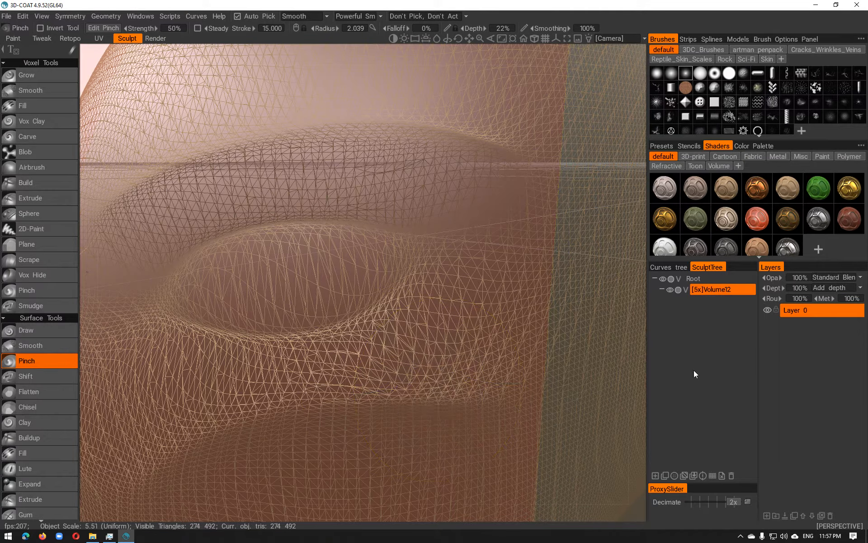
# Step: Switch the head to surface mode, examine the wireframe around the eye and side of the head, and hide the wireframe
pyautogui.click(686, 290)
pyautogui.moveTo(509, 330)
pyautogui.keyDown('alt'); pyautogui.mouseDown()
pyautogui.moveTo(441, 333)
pyautogui.moveTo(498, 338)
pyautogui.moveTo(488, 333)
pyautogui.mouseUp(); pyautogui.keyUp('alt')
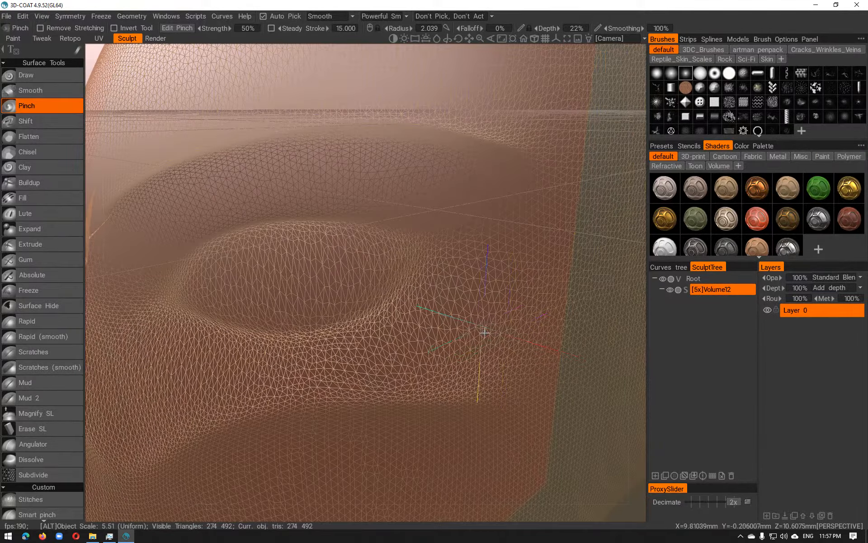
pyautogui.keyDown('alt'); pyautogui.moveTo(488, 334); pyautogui.dragTo(434, 316, button='right'); pyautogui.keyUp('alt')
pyautogui.keyDown('alt'); pyautogui.moveTo(435, 316); pyautogui.dragTo(412, 306); pyautogui.keyUp('alt')
pyautogui.keyDown('alt'); pyautogui.moveTo(412, 305); pyautogui.dragTo(443, 309, button='right'); pyautogui.keyUp('alt')
pyautogui.keyDown('alt'); pyautogui.moveTo(443, 310); pyautogui.dragTo(441, 338, button='middle'); pyautogui.keyUp('alt')
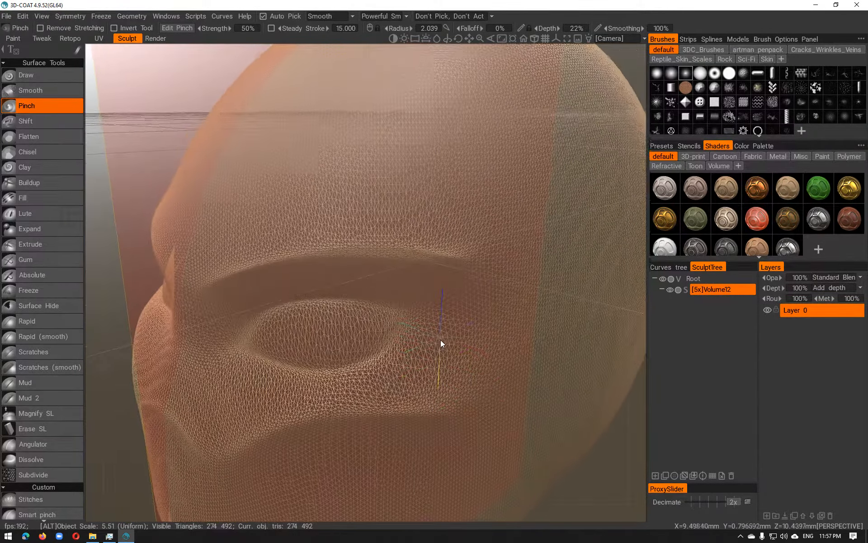
pyautogui.keyDown('alt'); pyautogui.moveTo(440, 339); pyautogui.dragTo(411, 311); pyautogui.keyUp('alt')
pyautogui.keyDown('alt'); pyautogui.moveTo(410, 311); pyautogui.dragTo(396, 310, button='right'); pyautogui.keyUp('alt')
pyautogui.keyDown('alt'); pyautogui.moveTo(428, 319); pyautogui.dragTo(360, 292, button='middle'); pyautogui.keyUp('alt')
pyautogui.moveTo(360, 293)
pyautogui.keyDown('alt'); pyautogui.mouseDown()
pyautogui.moveTo(401, 301)
pyautogui.moveTo(394, 304)
pyautogui.mouseUp(); pyautogui.keyUp('alt')
pyautogui.press('w')
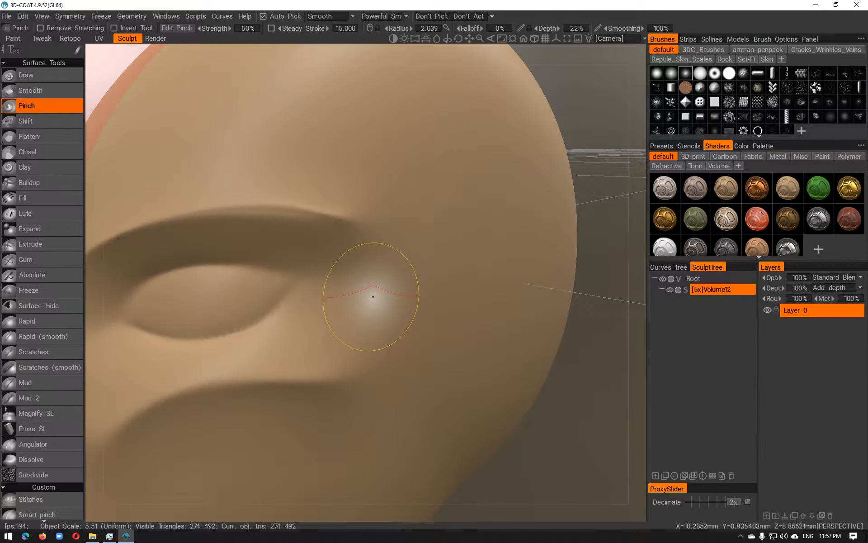
# Step: Try to flatten the brow ridge with the Flatten tool at a brush radius of 4.881, and undo the stroke
pyautogui.scroll(-3, 61, 455)
pyautogui.scroll(3, 60, 458)
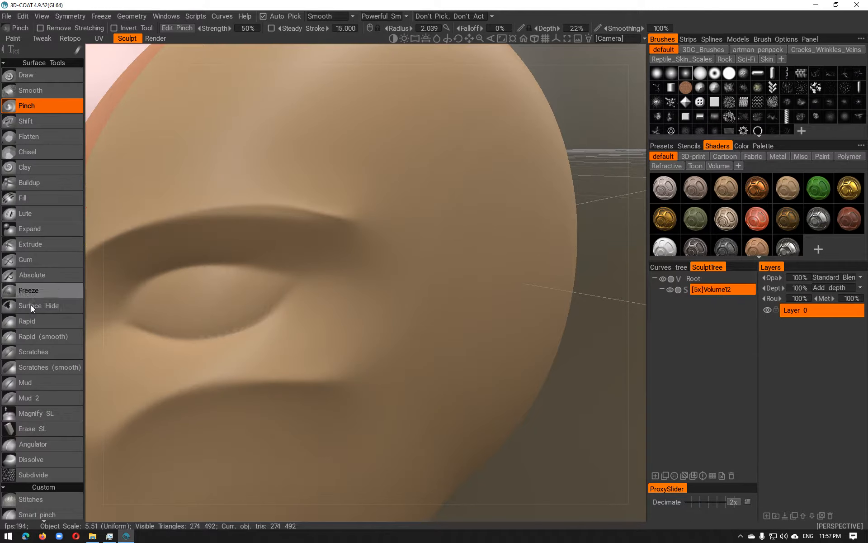
pyautogui.keyDown('alt'); pyautogui.moveTo(280, 291); pyautogui.dragTo(221, 267); pyautogui.keyUp('alt')
pyautogui.keyDown('alt'); pyautogui.moveTo(175, 269); pyautogui.dragTo(175, 218, button='middle'); pyautogui.keyUp('alt')
pyautogui.keyDown('alt'); pyautogui.moveTo(176, 230); pyautogui.dragTo(219, 239); pyautogui.keyUp('alt')
pyautogui.keyDown('alt'); pyautogui.moveTo(219, 240); pyautogui.dragTo(181, 234, button='right'); pyautogui.keyUp('alt')
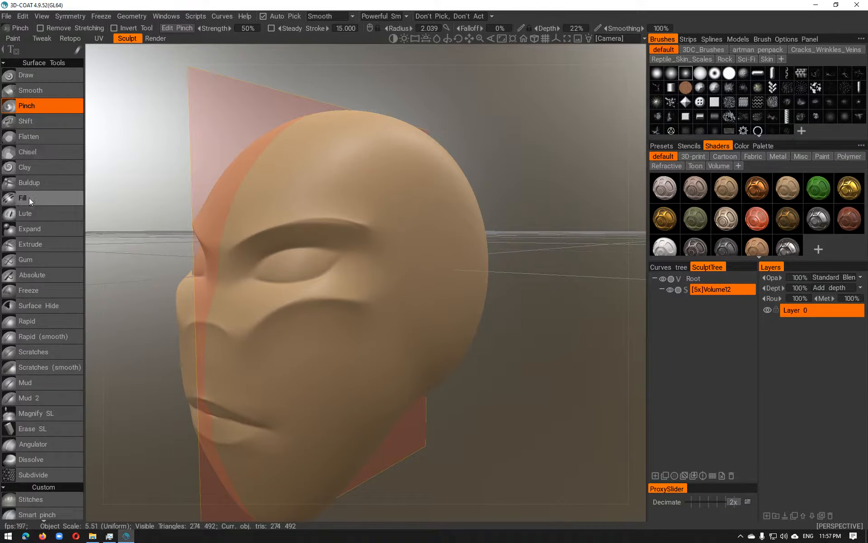
pyautogui.click(33, 139)
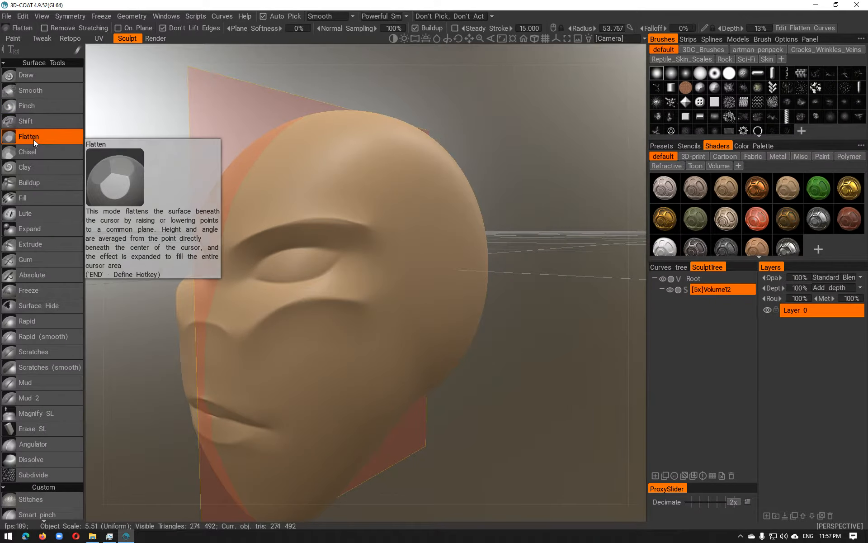
pyautogui.moveTo(275, 202); pyautogui.dragTo(125, 200, button='right')
pyautogui.moveTo(319, 221)
pyautogui.mouseDown(button='right')
pyautogui.moveTo(198, 200)
pyautogui.moveTo(49, 201)
pyautogui.mouseUp(button='right')
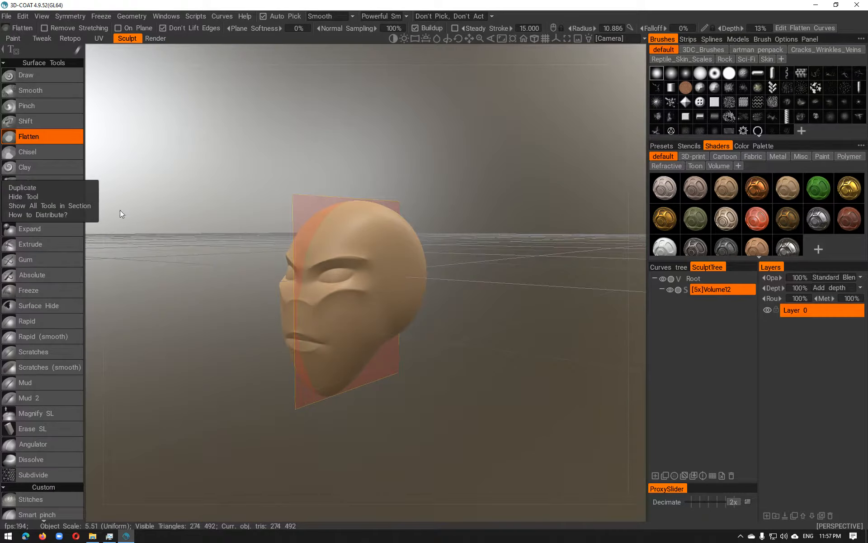
pyautogui.keyDown('alt'); pyautogui.moveTo(417, 267); pyautogui.dragTo(476, 278, button='right'); pyautogui.keyUp('alt')
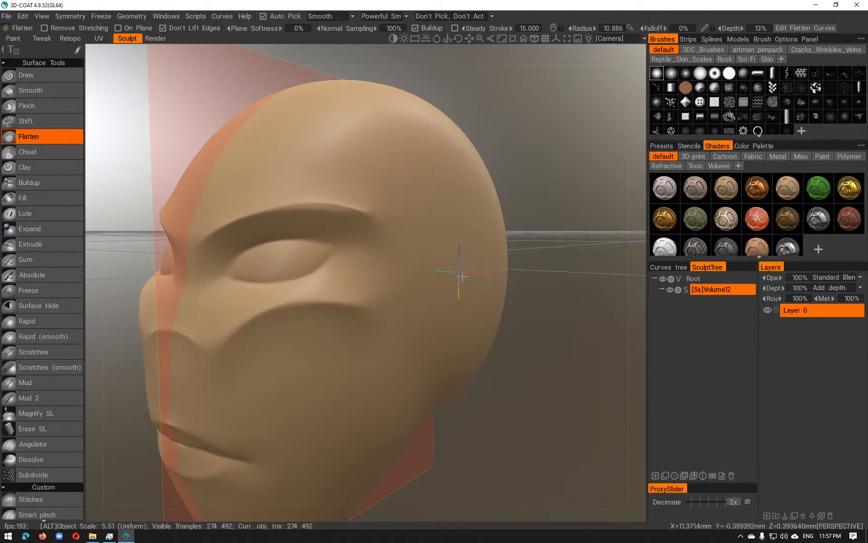
pyautogui.moveTo(322, 208); pyautogui.dragTo(224, 208, button='right')
pyautogui.moveTo(256, 204)
pyautogui.mouseDown()
pyautogui.moveTo(313, 199)
pyautogui.moveTo(344, 213)
pyautogui.moveTo(204, 226)
pyautogui.mouseUp()
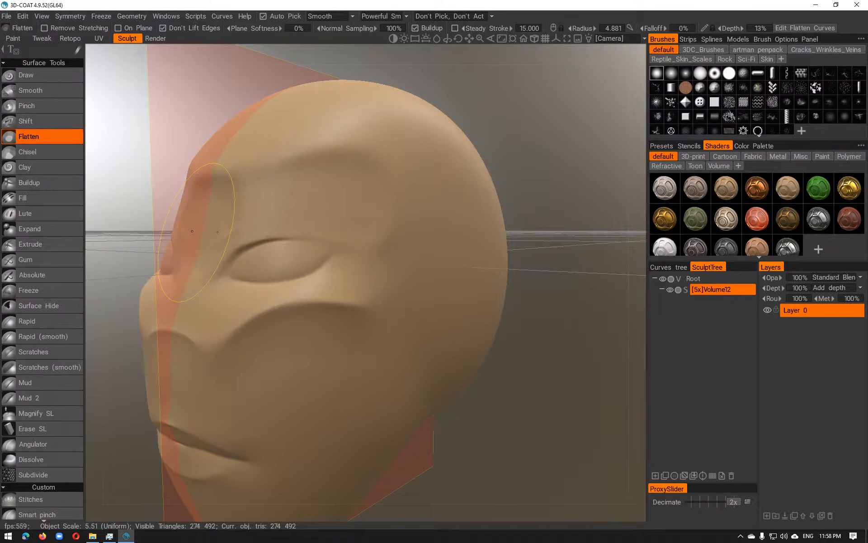
pyautogui.hotkey('ctrl', 'z')
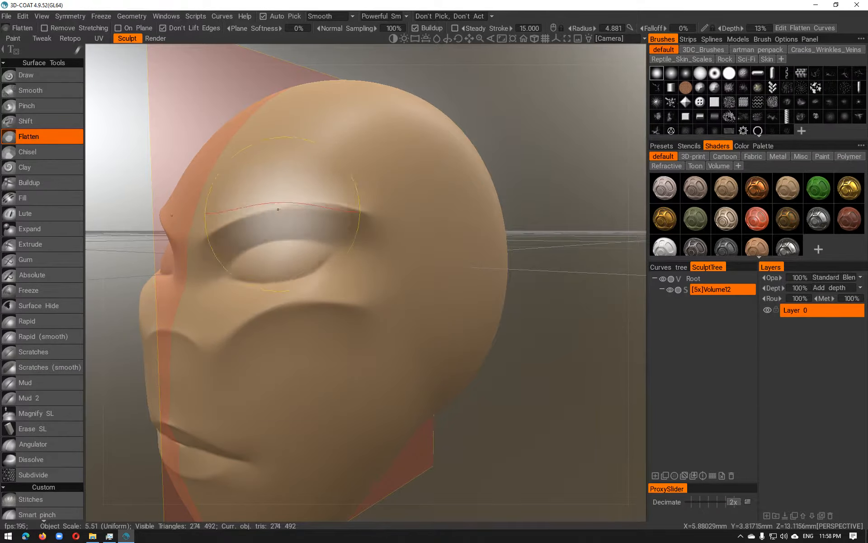
# Step: Try Flatten at a radius of 1.757 along the brow, undo it, and flatten the cheek crease with the wireframe displayed
pyautogui.moveTo(364, 200); pyautogui.dragTo(310, 202, button='right')
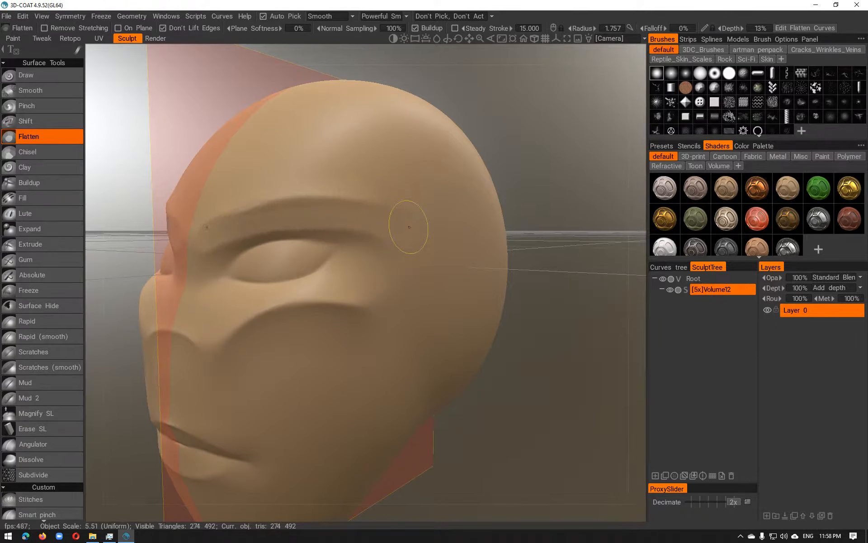
pyautogui.hotkey('ctrl', 'z')
pyautogui.moveTo(234, 352); pyautogui.dragTo(257, 312)
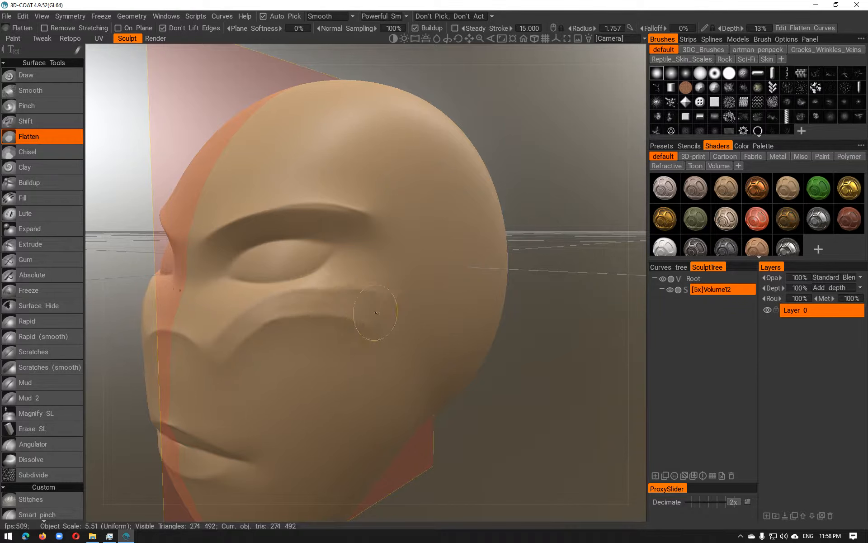
pyautogui.press('w')
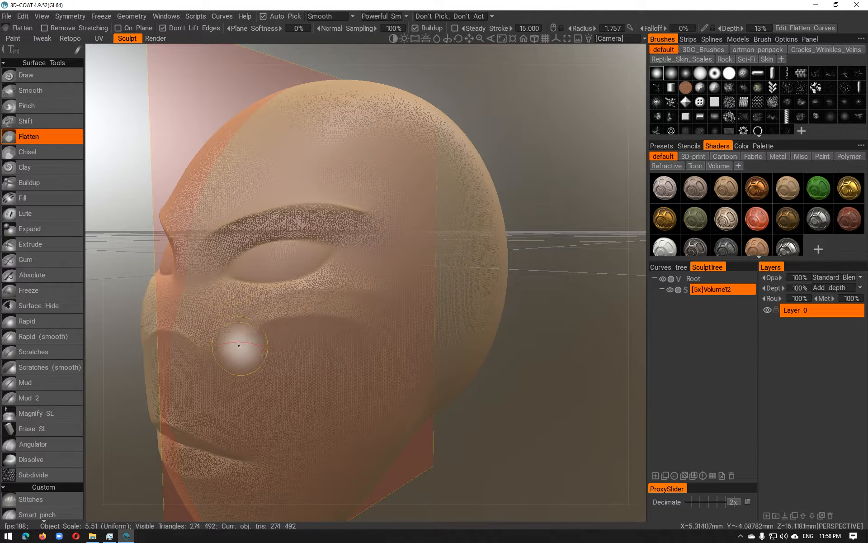
pyautogui.moveTo(239, 357)
pyautogui.mouseDown()
pyautogui.moveTo(223, 339)
pyautogui.moveTo(244, 321)
pyautogui.mouseUp()
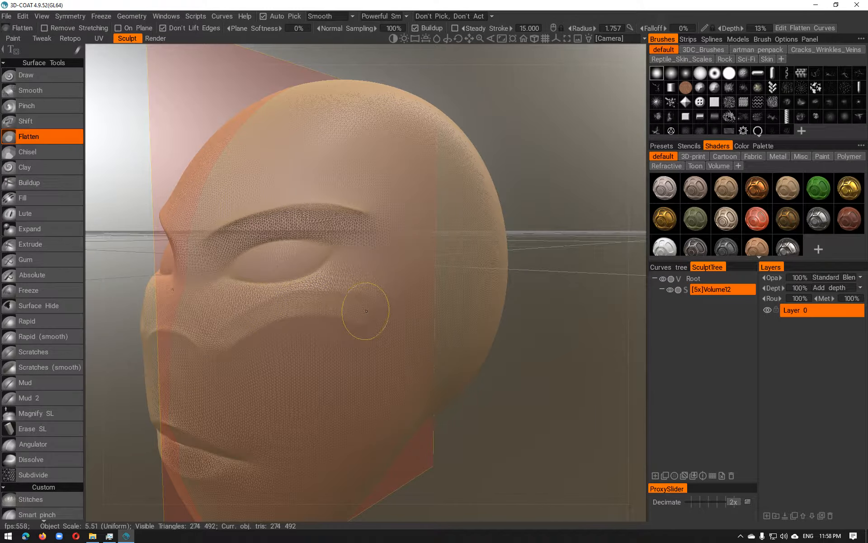
# Step: Examine the triangles around the eye and cheek crease up close, and turn the wireframe off to check the shading
pyautogui.keyDown('alt'); pyautogui.moveTo(357, 326); pyautogui.dragTo(329, 339, button='right'); pyautogui.keyUp('alt')
pyautogui.keyDown('alt'); pyautogui.moveTo(331, 338); pyautogui.dragTo(445, 276, button='middle'); pyautogui.keyUp('alt')
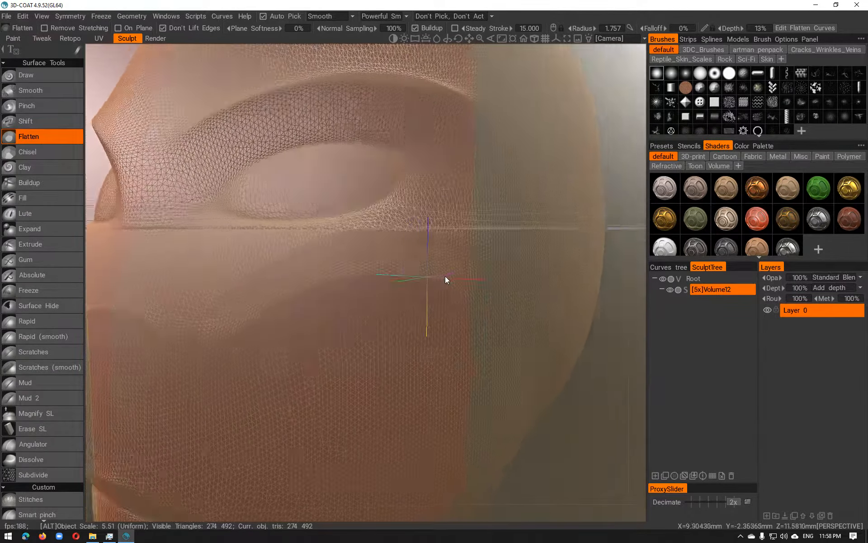
pyautogui.moveTo(445, 276)
pyautogui.keyDown('alt'); pyautogui.mouseDown()
pyautogui.moveTo(533, 272)
pyautogui.moveTo(466, 284)
pyautogui.mouseUp(); pyautogui.keyUp('alt')
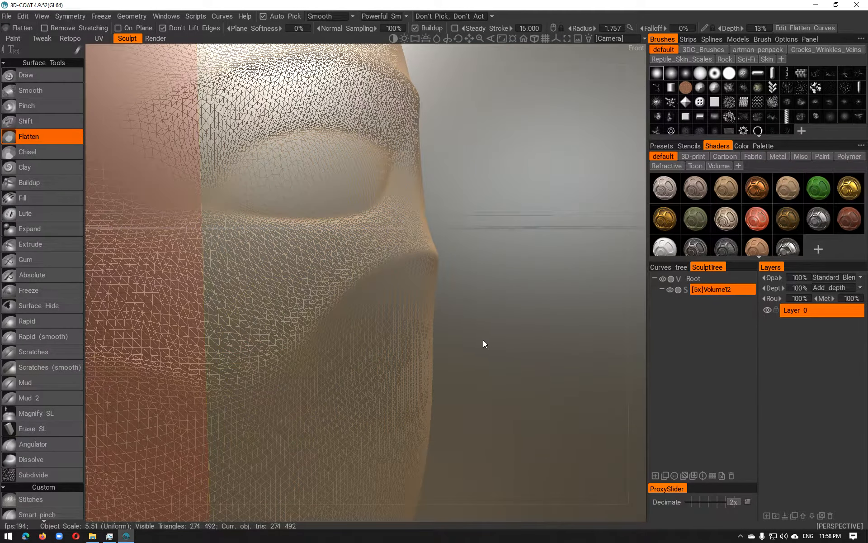
pyautogui.press('w')
pyautogui.keyDown('alt'); pyautogui.moveTo(386, 306); pyautogui.dragTo(329, 311); pyautogui.keyUp('alt')
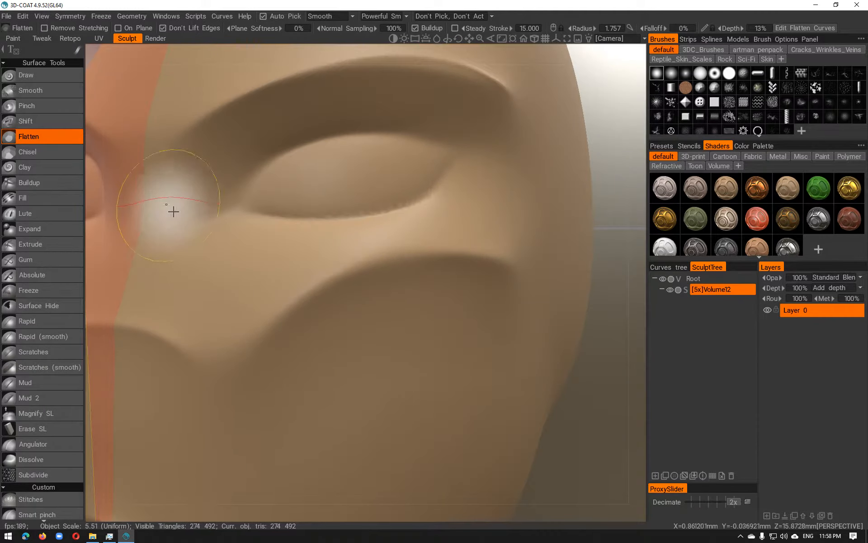
pyautogui.keyDown('alt'); pyautogui.moveTo(241, 230); pyautogui.dragTo(212, 223, button='right'); pyautogui.keyUp('alt')
pyautogui.keyDown('alt'); pyautogui.moveTo(232, 194); pyautogui.dragTo(219, 175, button='middle'); pyautogui.keyUp('alt')
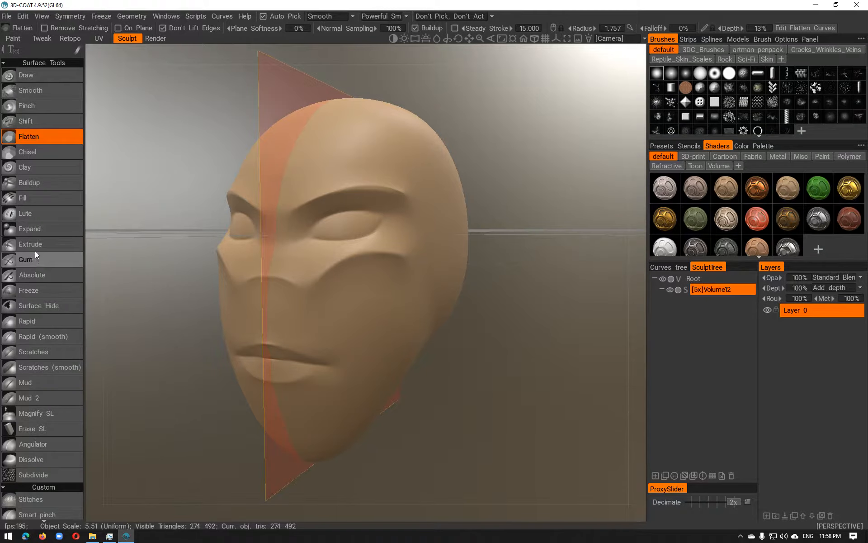
# Step: Try the Absolute tool with thick raised bands over the forehead, around the cheek and across the mouth, and undo them
pyautogui.click(25, 259)
pyautogui.keyDown('alt'); pyautogui.moveTo(348, 239); pyautogui.dragTo(398, 238); pyautogui.keyUp('alt')
pyautogui.click(37, 274)
pyautogui.keyDown('alt'); pyautogui.moveTo(235, 287); pyautogui.dragTo(304, 287); pyautogui.keyUp('alt')
pyautogui.moveTo(239, 253); pyautogui.dragTo(256, 257)
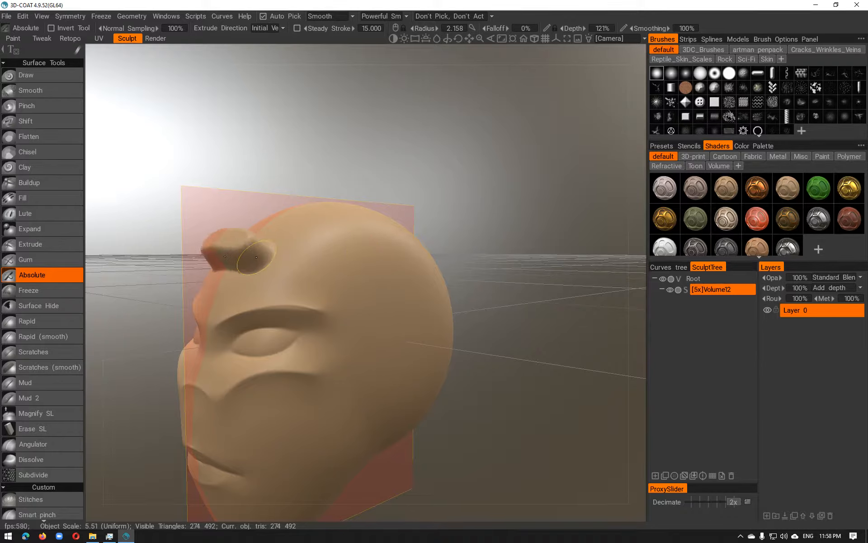
pyautogui.moveTo(343, 375)
pyautogui.mouseDown()
pyautogui.moveTo(262, 419)
pyautogui.moveTo(170, 401)
pyautogui.moveTo(190, 430)
pyautogui.mouseUp()
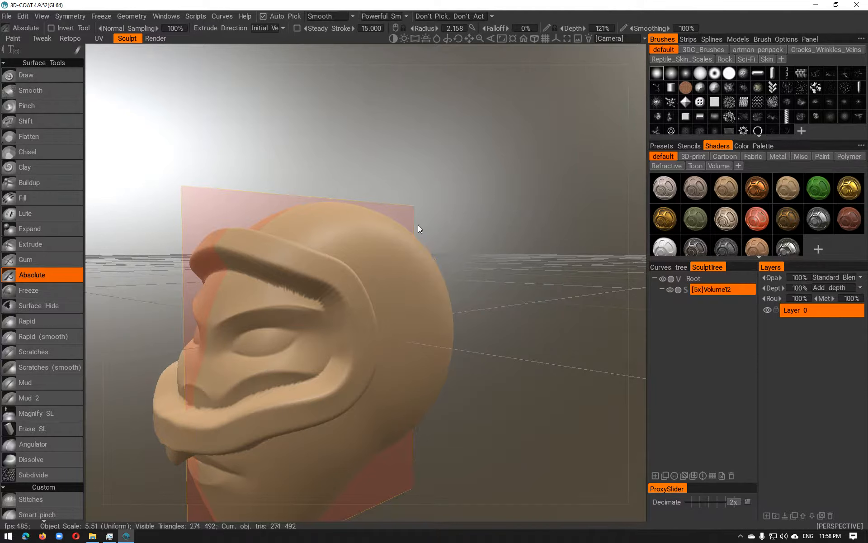
pyautogui.moveTo(349, 206); pyautogui.dragTo(314, 251)
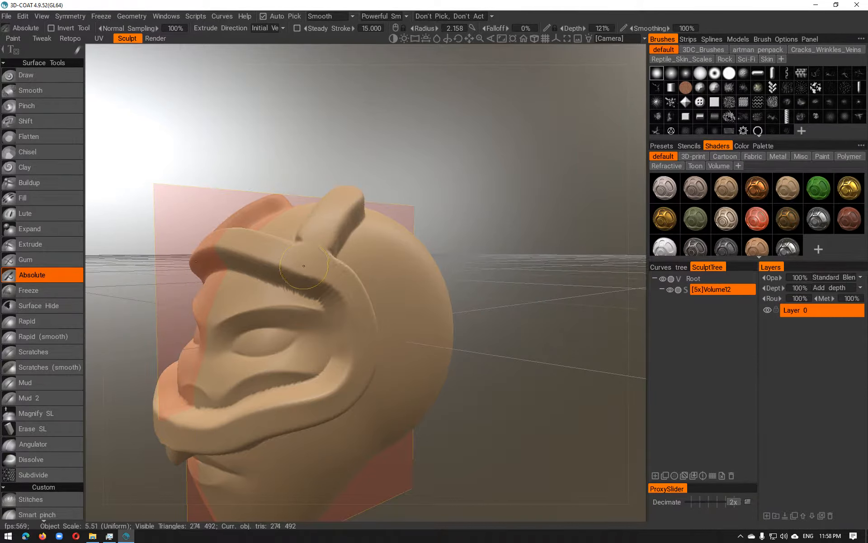
pyautogui.moveTo(293, 282); pyautogui.dragTo(238, 379)
pyautogui.keyDown('alt'); pyautogui.moveTo(342, 310); pyautogui.dragTo(304, 314); pyautogui.keyUp('alt')
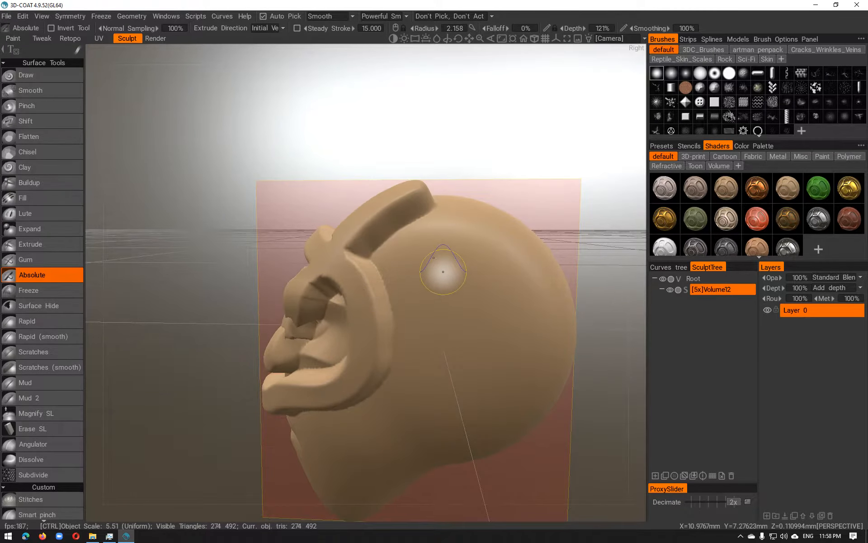
pyautogui.hotkey('ctrl', 'z')
pyautogui.hotkey('ctrl', 'z')
pyautogui.hotkey('ctrl', 'z')
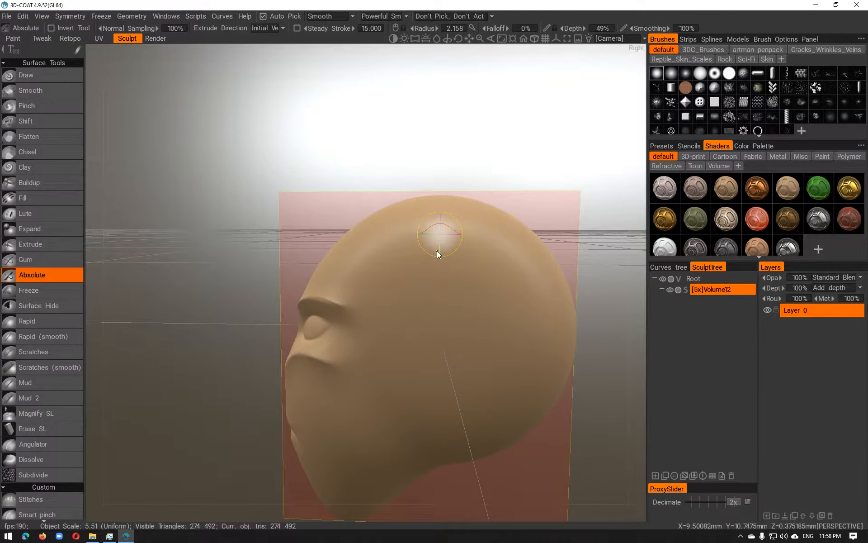
# Step: Try a raised Absolute band down the side of the head with a reduced depth of 51%, and undo it
pyautogui.moveTo(406, 263)
pyautogui.mouseDown()
pyautogui.moveTo(494, 305)
pyautogui.moveTo(354, 294)
pyautogui.moveTo(463, 308)
pyautogui.mouseUp()
pyautogui.moveTo(463, 307)
pyautogui.keyDown('alt'); pyautogui.mouseDown(button='right')
pyautogui.moveTo(482, 292)
pyautogui.moveTo(463, 275)
pyautogui.mouseUp(button='right'); pyautogui.keyUp('alt')
pyautogui.keyDown('alt'); pyautogui.moveTo(463, 275); pyautogui.dragTo(503, 201); pyautogui.keyUp('alt')
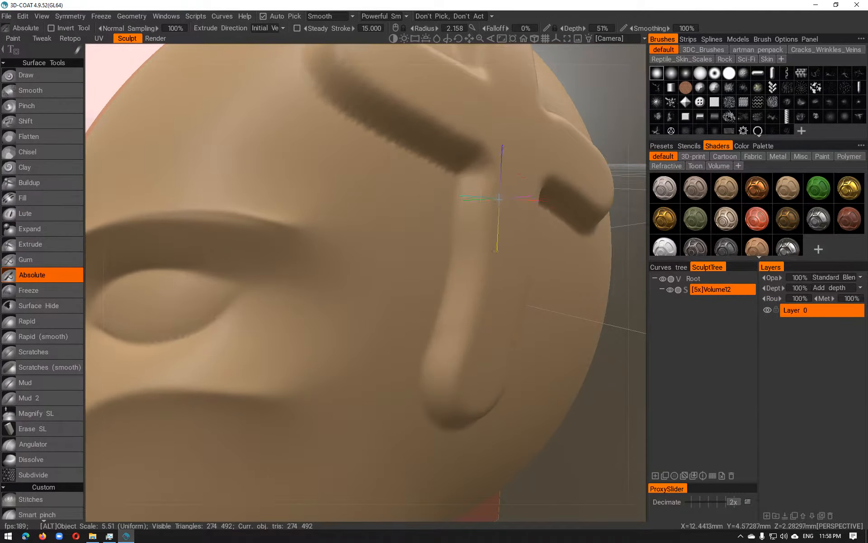
pyautogui.keyDown('alt'); pyautogui.moveTo(503, 201); pyautogui.dragTo(455, 192, button='right'); pyautogui.keyUp('alt')
pyautogui.keyDown('alt'); pyautogui.moveTo(454, 191); pyautogui.dragTo(454, 250, button='middle'); pyautogui.keyUp('alt')
pyautogui.hotkey('ctrl', 'z')
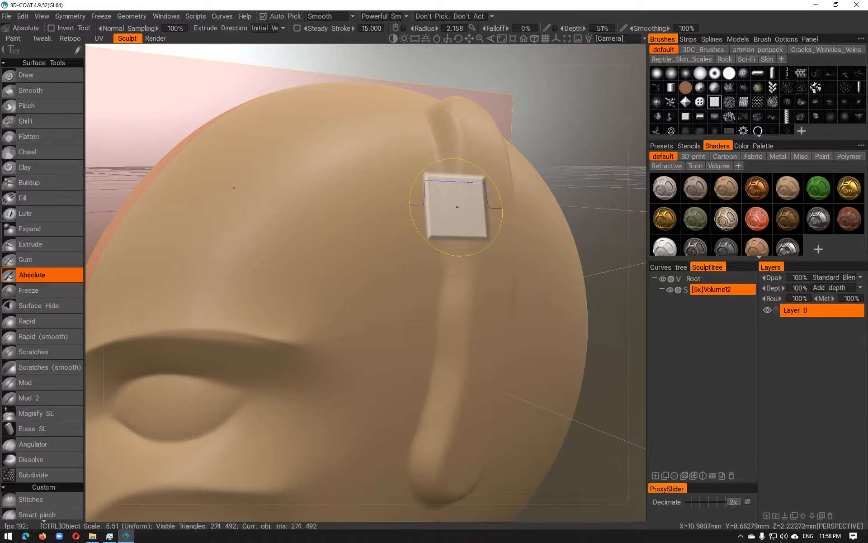
pyautogui.hotkey('ctrl', 'z')
# Step: Try crossing vertical and horizontal Absolute bands on the side of the head with the square brush alpha, and undo them
pyautogui.moveTo(410, 174); pyautogui.dragTo(414, 218)
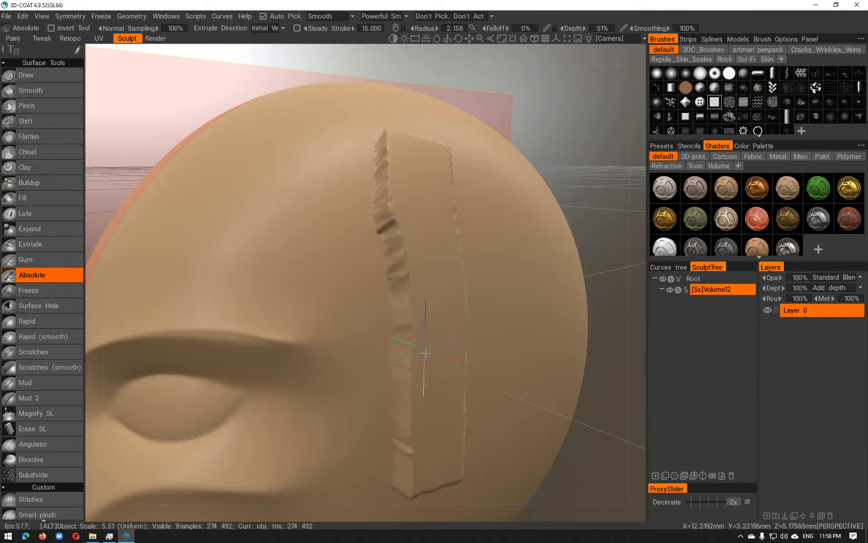
pyautogui.keyDown('alt'); pyautogui.moveTo(429, 355); pyautogui.dragTo(485, 346); pyautogui.keyUp('alt')
pyautogui.keyDown('alt'); pyautogui.moveTo(485, 346); pyautogui.dragTo(466, 311, button='right'); pyautogui.keyUp('alt')
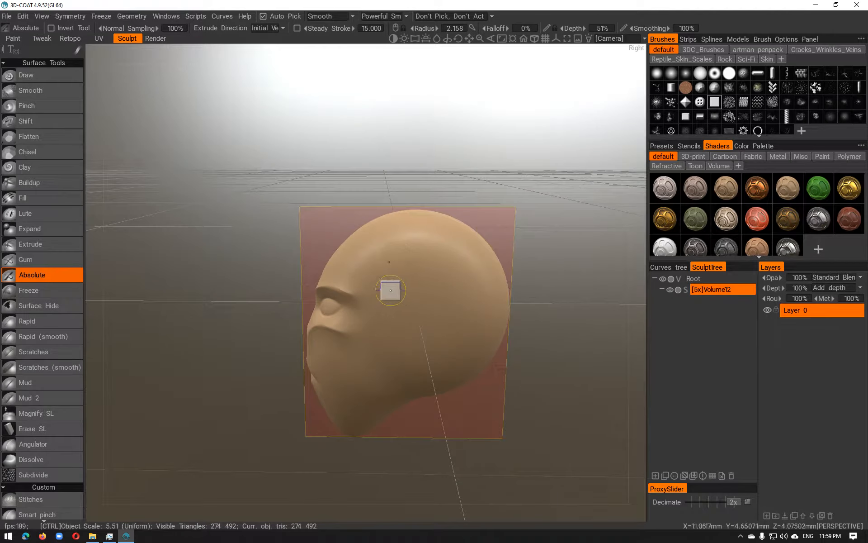
pyautogui.keyDown('alt'); pyautogui.moveTo(407, 330); pyautogui.dragTo(457, 327); pyautogui.keyUp('alt')
pyautogui.keyDown('alt'); pyautogui.moveTo(365, 308); pyautogui.dragTo(384, 289, button='right'); pyautogui.keyUp('alt')
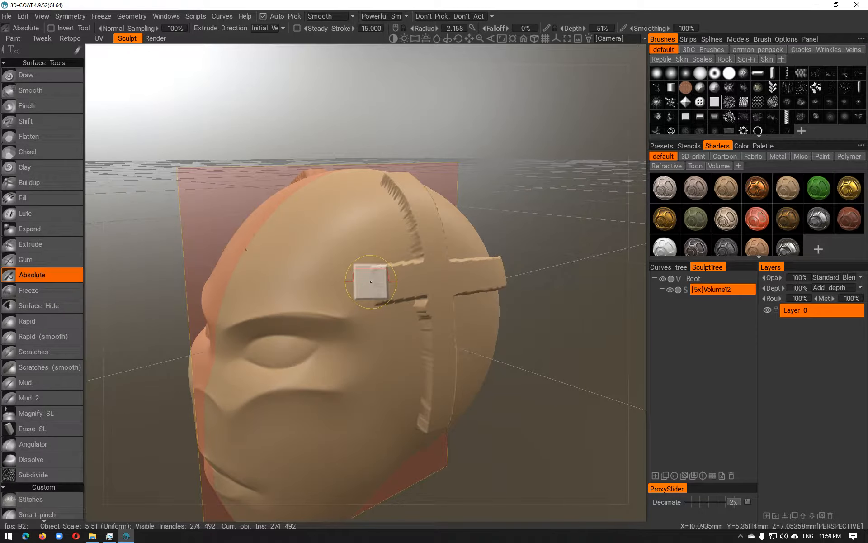
pyautogui.hotkey('ctrl', 'z')
pyautogui.hotkey('ctrl', 'z')
pyautogui.hotkey('ctrl', 'z')
pyautogui.hotkey('ctrl', 'z')
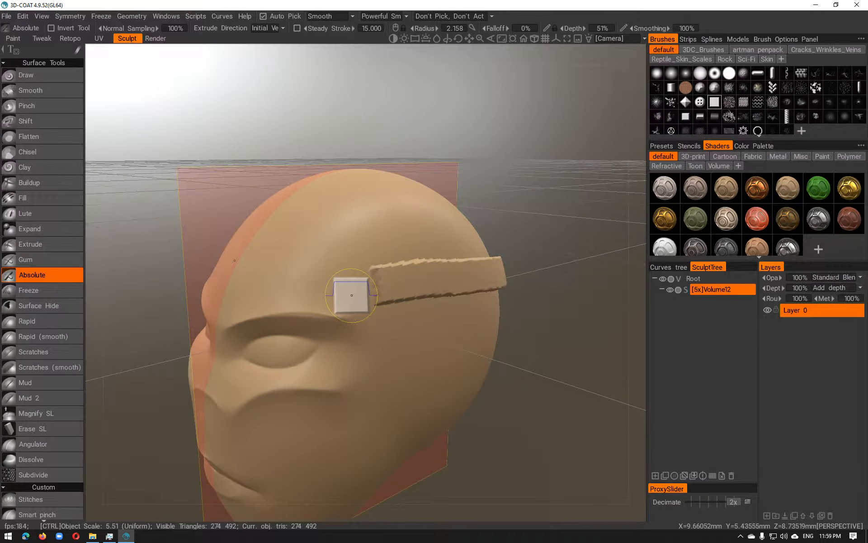
# Step: Try a short square-tipped Absolute stroke on the temple behind the brow, and undo it
pyautogui.keyDown('alt'); pyautogui.moveTo(334, 312); pyautogui.dragTo(416, 322); pyautogui.keyUp('alt')
pyautogui.keyDown('alt'); pyautogui.moveTo(417, 322); pyautogui.dragTo(423, 240, button='middle'); pyautogui.keyUp('alt')
pyautogui.moveTo(398, 263)
pyautogui.keyDown('alt'); pyautogui.mouseDown(button='right')
pyautogui.moveTo(455, 230)
pyautogui.moveTo(403, 250)
pyautogui.mouseUp(button='right'); pyautogui.keyUp('alt')
pyautogui.keyDown('alt'); pyautogui.moveTo(403, 248); pyautogui.dragTo(392, 336, button='middle'); pyautogui.keyUp('alt')
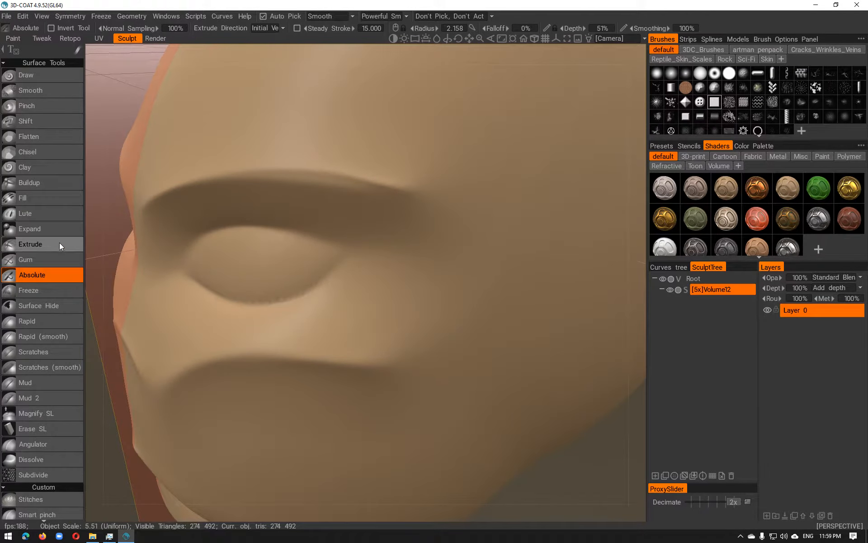
pyautogui.moveTo(511, 187)
pyautogui.mouseDown()
pyautogui.moveTo(508, 219)
pyautogui.moveTo(514, 201)
pyautogui.mouseUp()
pyautogui.hotkey('ctrl', 'z')
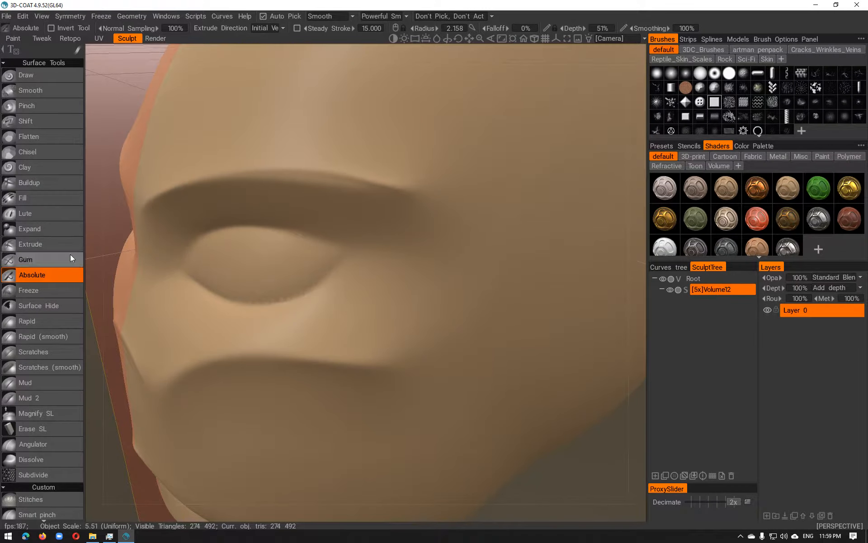
# Step: Extrude a pyramid on the upper side of the head using the diamond brush alpha, radius 6.755 and depth 60%
pyautogui.click(45, 244)
pyautogui.keyDown('alt'); pyautogui.moveTo(565, 181); pyautogui.dragTo(427, 202, button='right'); pyautogui.keyUp('alt')
pyautogui.moveTo(426, 202)
pyautogui.keyDown('alt'); pyautogui.mouseDown()
pyautogui.moveTo(460, 187)
pyautogui.moveTo(441, 192)
pyautogui.mouseUp(); pyautogui.keyUp('alt')
pyautogui.keyDown('alt'); pyautogui.moveTo(420, 208); pyautogui.dragTo(416, 267, button='right'); pyautogui.keyUp('alt')
pyautogui.moveTo(492, 164); pyautogui.dragTo(454, 170, button='right')
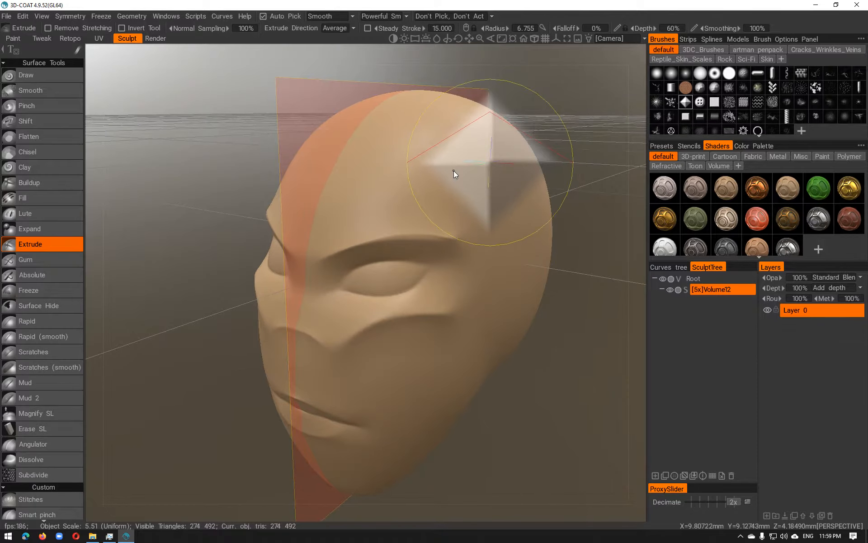
pyautogui.click(498, 162)
pyautogui.keyDown('alt'); pyautogui.moveTo(561, 180); pyautogui.dragTo(432, 180); pyautogui.keyUp('alt')
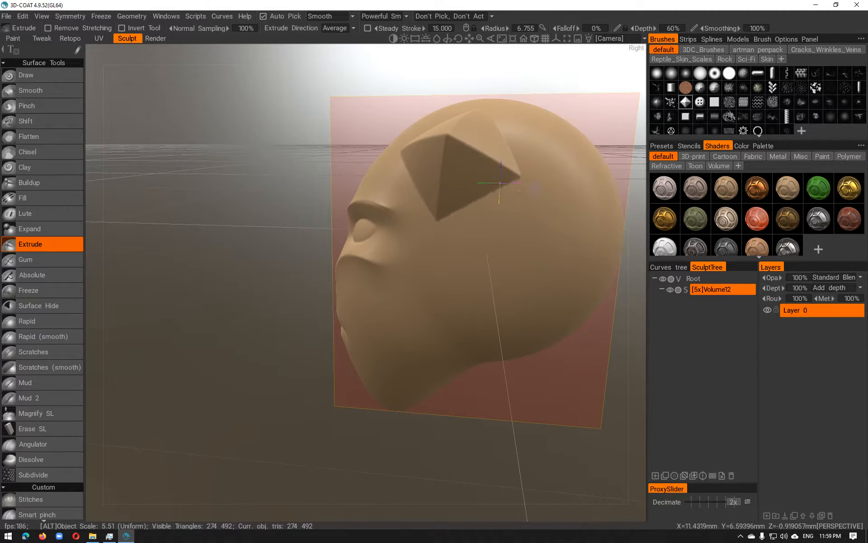
# Step: Extrude a second diamond-shaped block on the back of the head, undoing unwanted attempts
pyautogui.moveTo(573, 184)
pyautogui.mouseDown()
pyautogui.moveTo(582, 186)
pyautogui.moveTo(462, 223)
pyautogui.mouseUp()
pyautogui.hotkey('ctrl', 'z')
pyautogui.click(482, 197)
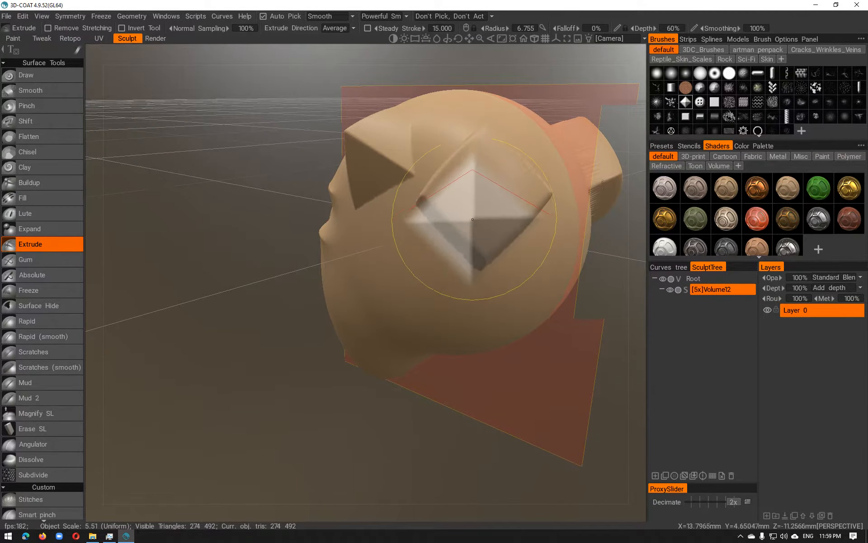
pyautogui.hotkey('ctrl', 'z')
pyautogui.click(483, 221)
pyautogui.moveTo(483, 221)
pyautogui.keyDown('alt'); pyautogui.mouseDown()
pyautogui.moveTo(444, 249)
pyautogui.moveTo(508, 238)
pyautogui.mouseUp(); pyautogui.keyUp('alt')
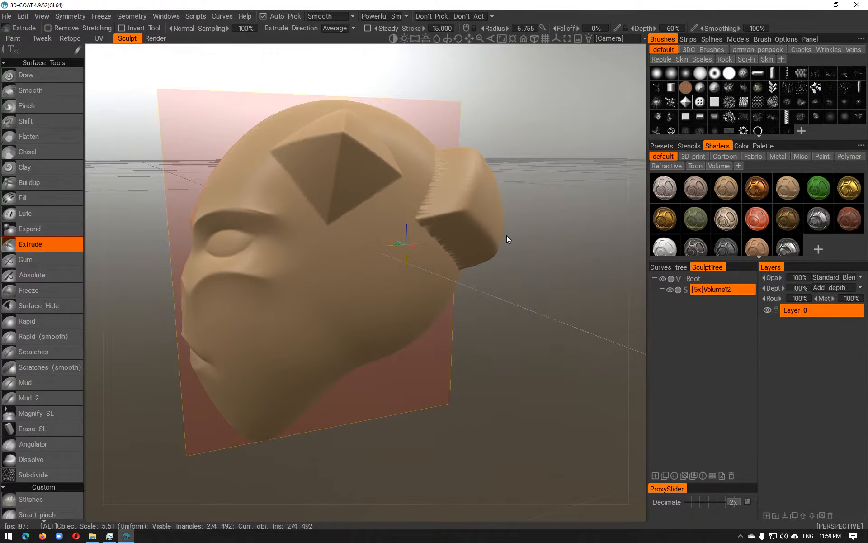
# Step: Extrude a diamond-based pyramid on the side of the head below the first one, and undo the jagged block at the back
pyautogui.click(389, 287)
pyautogui.keyDown('alt'); pyautogui.moveTo(389, 287); pyautogui.dragTo(537, 341); pyautogui.keyUp('alt')
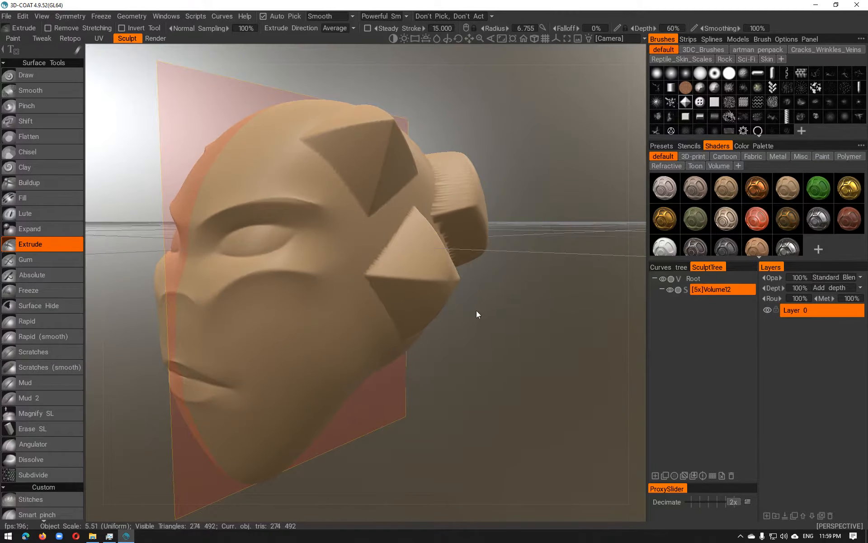
pyautogui.hotkey('ctrl', 'z')
pyautogui.hotkey('ctrl', 'z')
pyautogui.keyDown('alt'); pyautogui.moveTo(525, 304); pyautogui.dragTo(699, 314); pyautogui.keyUp('alt')
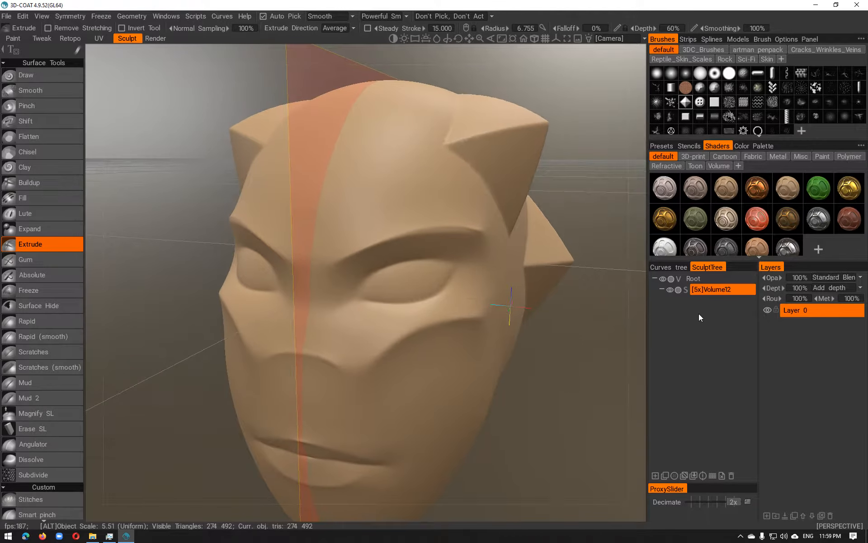
# Step: Convert the surface volume to voxels with a required poly count of 500 000 and auto close holes enabled
pyautogui.click(685, 289)
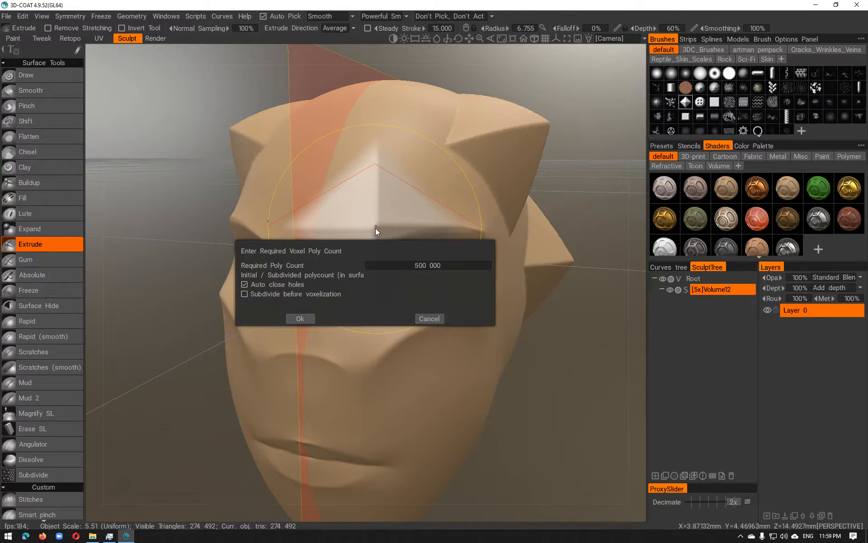
pyautogui.click(299, 318)
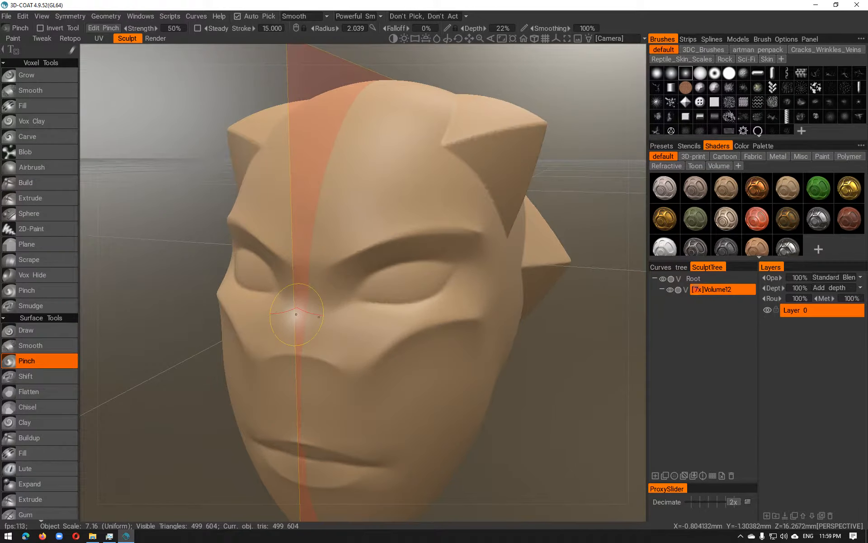
# Step: Examine the voxelized head's pyramid edges, brow and eye from the front and side, both close up and at a distance
pyautogui.keyDown('alt'); pyautogui.moveTo(512, 258); pyautogui.dragTo(470, 261); pyautogui.keyUp('alt')
pyautogui.keyDown('alt'); pyautogui.moveTo(524, 258); pyautogui.dragTo(560, 283); pyautogui.keyUp('alt')
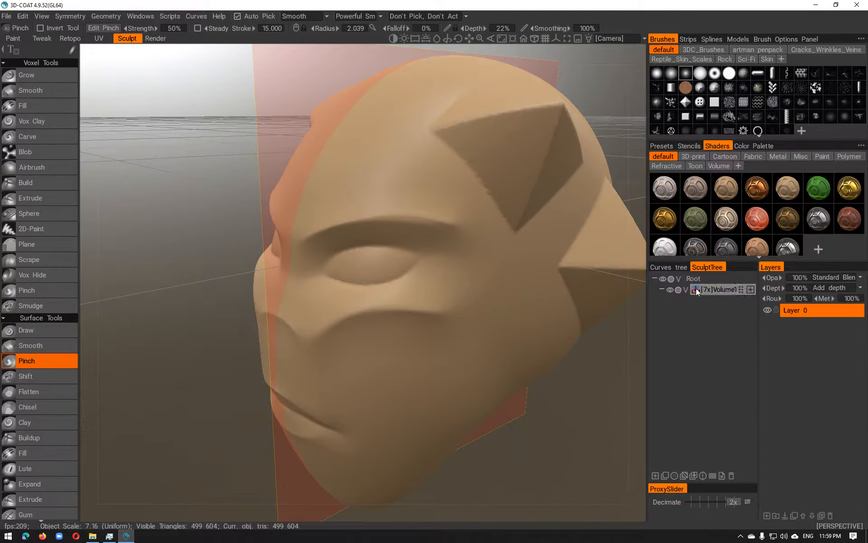
pyautogui.moveTo(430, 267)
pyautogui.keyDown('alt'); pyautogui.mouseDown()
pyautogui.moveTo(479, 268)
pyautogui.moveTo(399, 267)
pyautogui.moveTo(419, 263)
pyautogui.mouseUp(); pyautogui.keyUp('alt')
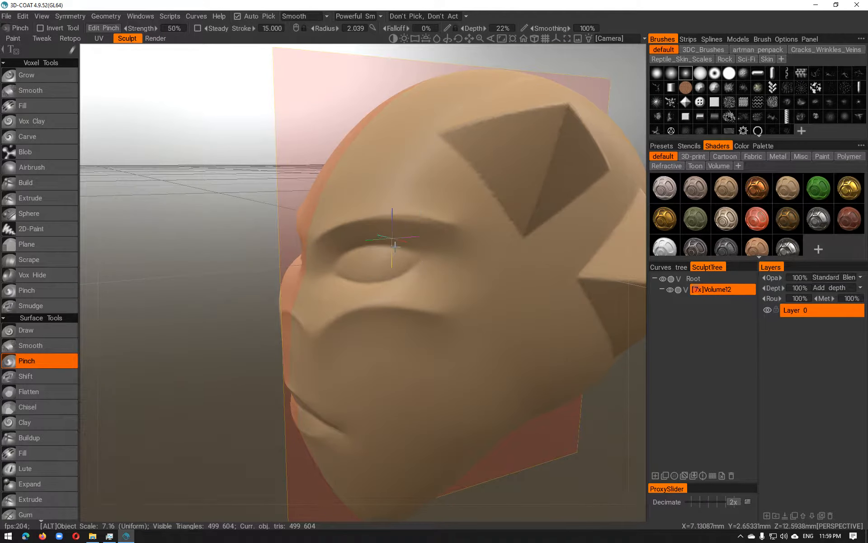
pyautogui.keyDown('alt'); pyautogui.moveTo(375, 242); pyautogui.dragTo(413, 243); pyautogui.keyUp('alt')
pyautogui.keyDown('alt'); pyautogui.moveTo(349, 244); pyautogui.dragTo(371, 178, button='middle'); pyautogui.keyUp('alt')
pyautogui.keyDown('alt'); pyautogui.moveTo(371, 177); pyautogui.dragTo(338, 183, button='right'); pyautogui.keyUp('alt')
pyautogui.keyDown('alt'); pyautogui.moveTo(339, 182); pyautogui.dragTo(330, 278, button='middle'); pyautogui.keyUp('alt')
pyautogui.keyDown('alt'); pyautogui.moveTo(340, 254); pyautogui.dragTo(359, 254); pyautogui.keyUp('alt')
pyautogui.keyDown('alt'); pyautogui.moveTo(362, 253); pyautogui.dragTo(381, 254, button='right'); pyautogui.keyUp('alt')
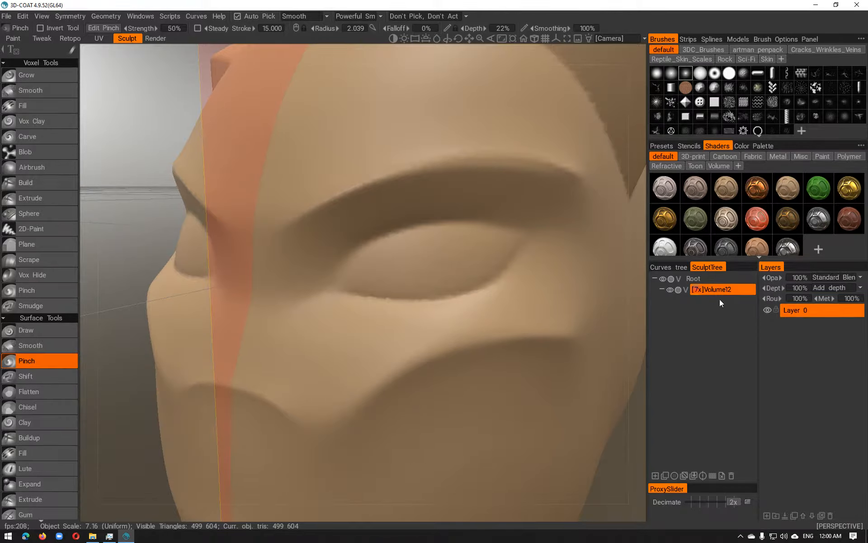
pyautogui.keyDown('alt'); pyautogui.moveTo(410, 249); pyautogui.dragTo(351, 248, button='right'); pyautogui.keyUp('alt')
pyautogui.keyDown('alt'); pyautogui.moveTo(368, 235); pyautogui.dragTo(308, 239); pyautogui.keyUp('alt')
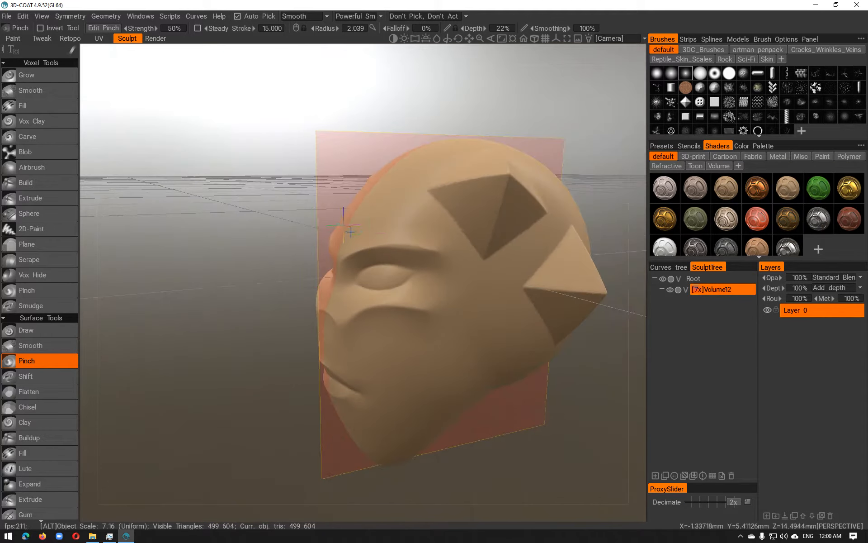
pyautogui.keyDown('alt'); pyautogui.moveTo(370, 236); pyautogui.dragTo(305, 216, button='middle'); pyautogui.keyUp('alt')
pyautogui.keyDown('alt'); pyautogui.moveTo(305, 217); pyautogui.dragTo(306, 211, button='right'); pyautogui.keyUp('alt')
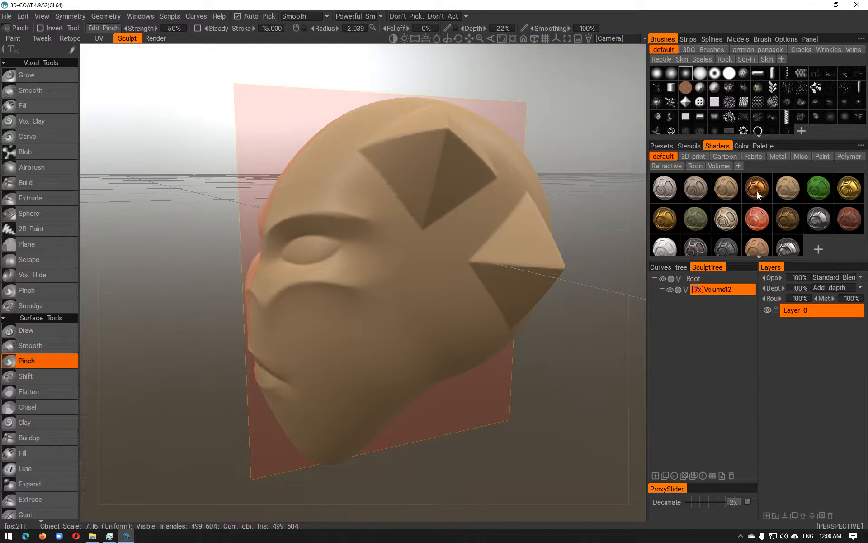
# Step: Try the weathered bronze shader with teal cavities on the head and dismiss the cavity settings notice
pyautogui.click(792, 221)
pyautogui.keyDown('alt'); pyautogui.moveTo(408, 216); pyautogui.dragTo(459, 196); pyautogui.keyUp('alt')
pyautogui.keyDown('alt'); pyautogui.moveTo(460, 197); pyautogui.dragTo(521, 165, button='middle'); pyautogui.keyUp('alt')
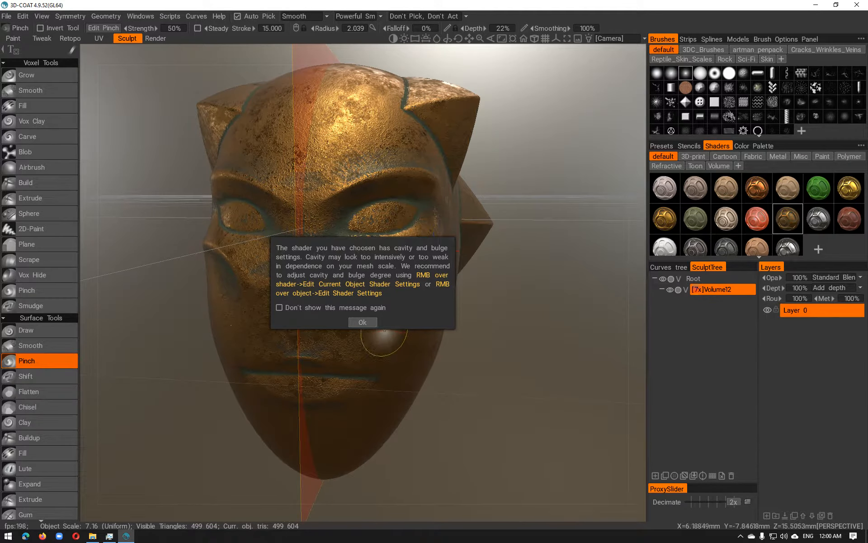
pyautogui.click(364, 323)
pyautogui.moveTo(506, 321)
pyautogui.keyDown('alt'); pyautogui.mouseDown()
pyautogui.moveTo(425, 320)
pyautogui.moveTo(507, 308)
pyautogui.mouseUp(); pyautogui.keyUp('alt')
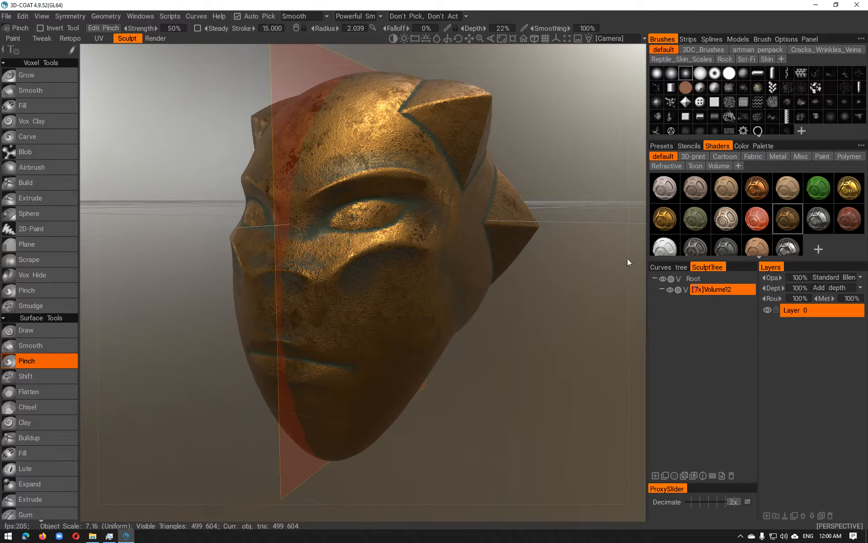
# Step: Try the dark worn-metal shader and the aged gold shader on the head
pyautogui.click(707, 252)
pyautogui.keyDown('alt'); pyautogui.moveTo(599, 236); pyautogui.dragTo(566, 237); pyautogui.keyUp('alt')
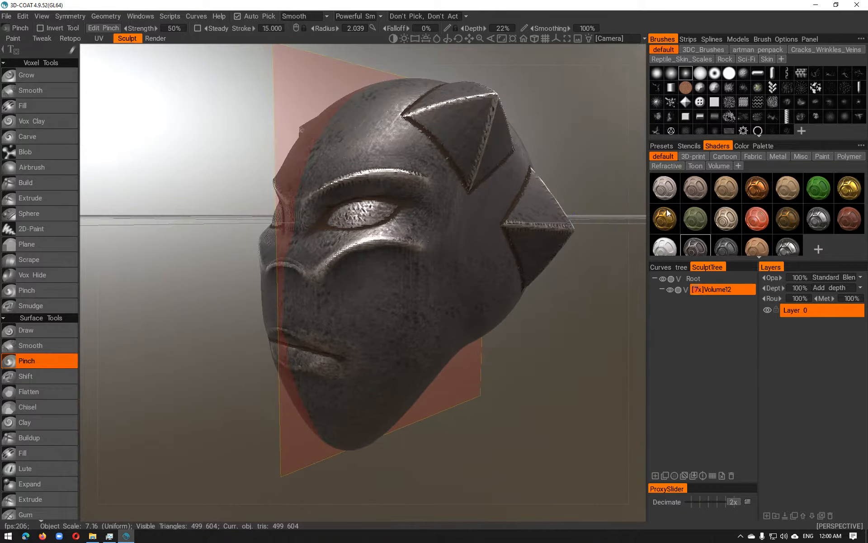
pyautogui.click(668, 214)
pyautogui.keyDown('alt'); pyautogui.moveTo(435, 279); pyautogui.dragTo(653, 260); pyautogui.keyUp('alt')
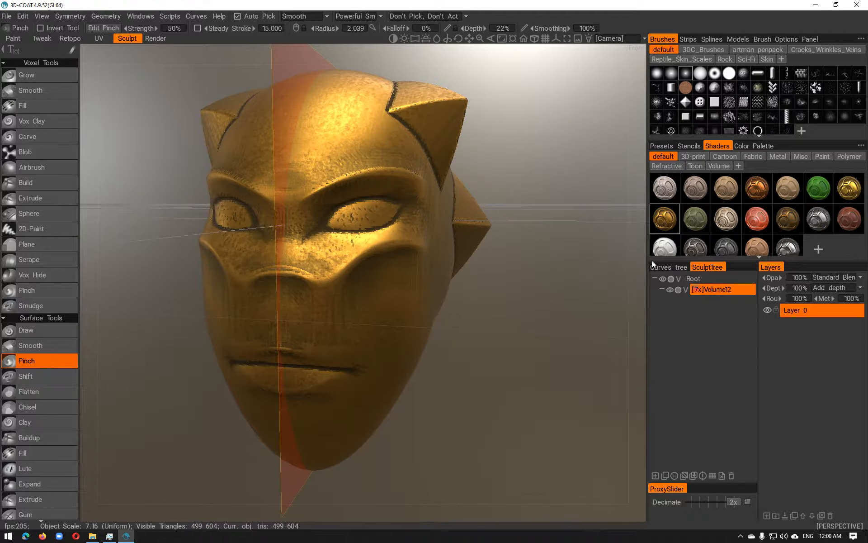
# Step: Apply the skin-toned shader with dark cavities to the head
pyautogui.click(759, 246)
pyautogui.keyDown('alt'); pyautogui.moveTo(490, 264); pyautogui.dragTo(619, 298); pyautogui.keyUp('alt')
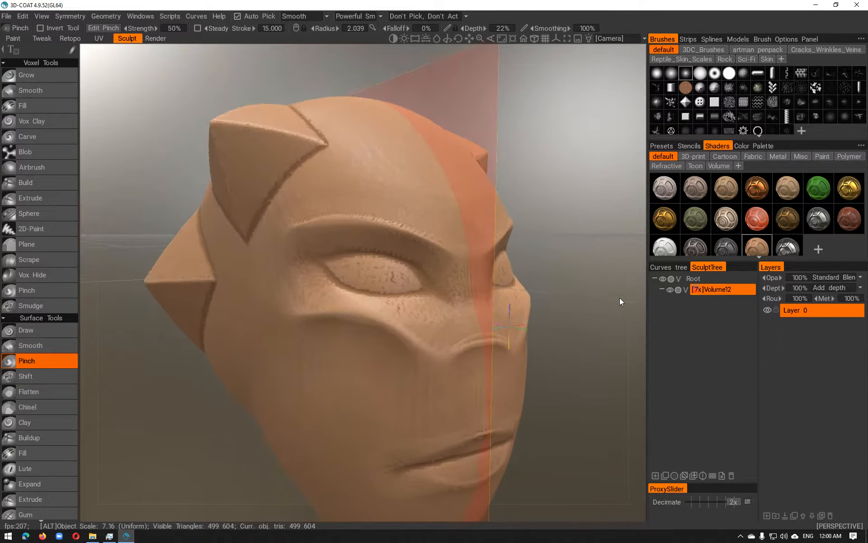
pyautogui.keyDown('alt'); pyautogui.moveTo(620, 297); pyautogui.dragTo(596, 259, button='middle'); pyautogui.keyUp('alt')
pyautogui.keyDown('alt'); pyautogui.moveTo(596, 259); pyautogui.dragTo(555, 238, button='right'); pyautogui.keyUp('alt')
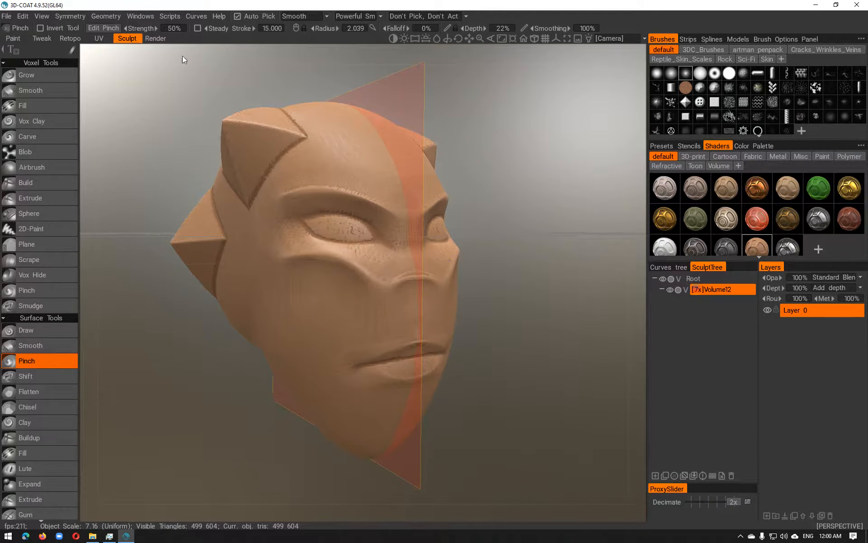
# Step: Preview the head in the Render workspace and return to the Sculpt workspace
pyautogui.click(150, 38)
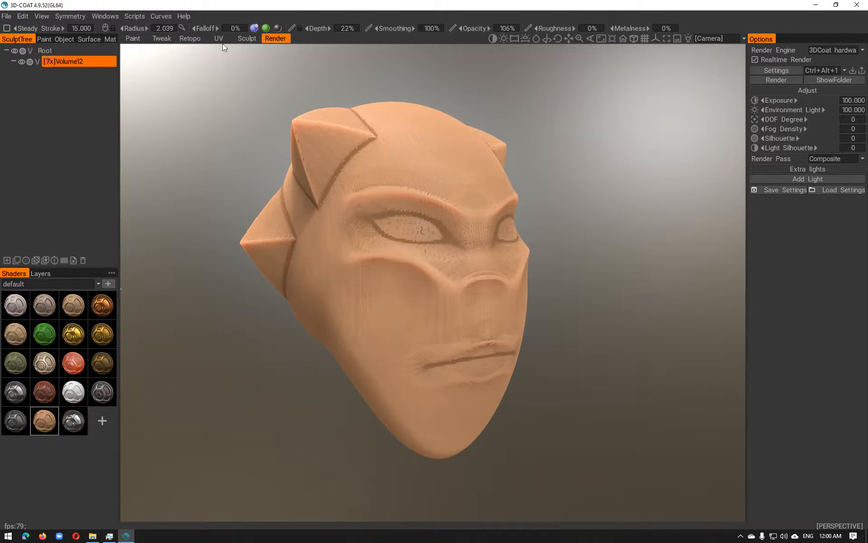
pyautogui.click(253, 38)
pyautogui.keyDown('alt'); pyautogui.moveTo(404, 162); pyautogui.dragTo(327, 176); pyautogui.keyUp('alt')
pyautogui.moveTo(326, 176)
pyautogui.keyDown('alt'); pyautogui.mouseDown(button='right')
pyautogui.moveTo(305, 183)
pyautogui.moveTo(327, 191)
pyautogui.mouseUp(button='right'); pyautogui.keyUp('alt')
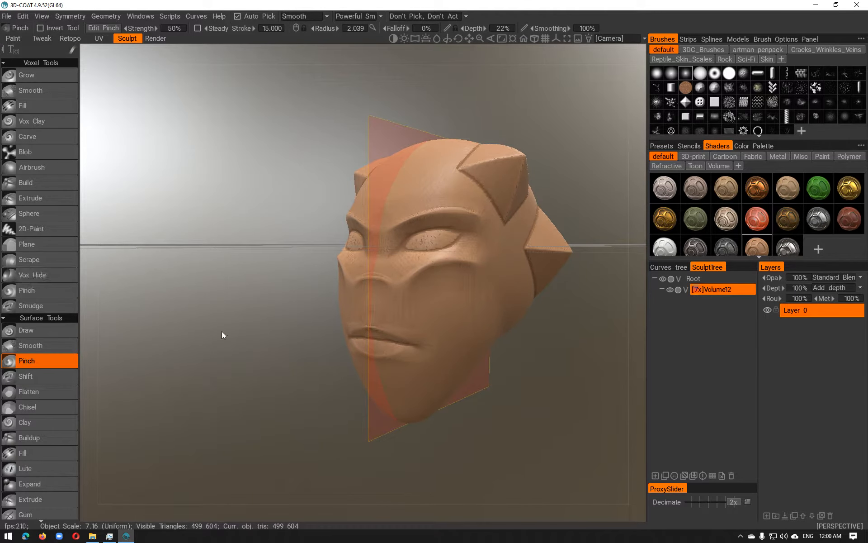
# Step: Draw a curved spike off the side of the face with the Spikes tool, using radius 2.245 and depth 178%
pyautogui.scroll(-4, 45, 343)
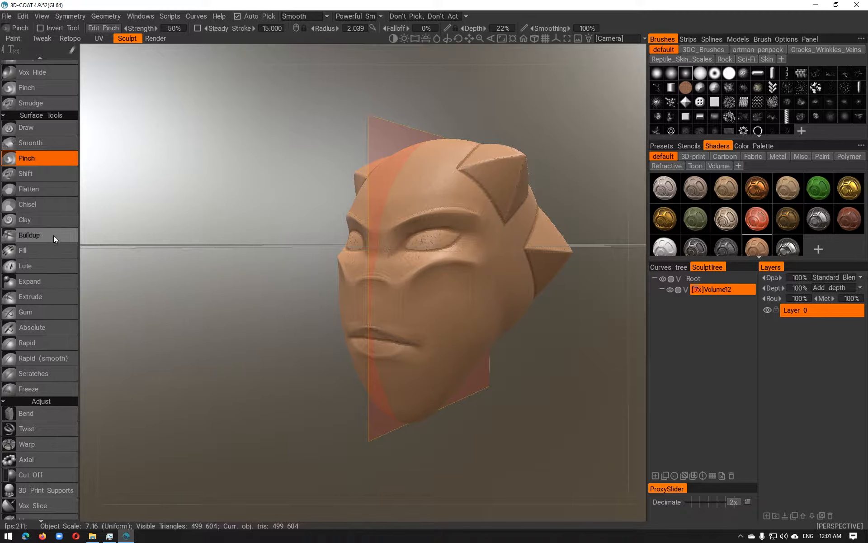
pyautogui.scroll(-3, 38, 308)
pyautogui.scroll(-3, 50, 362)
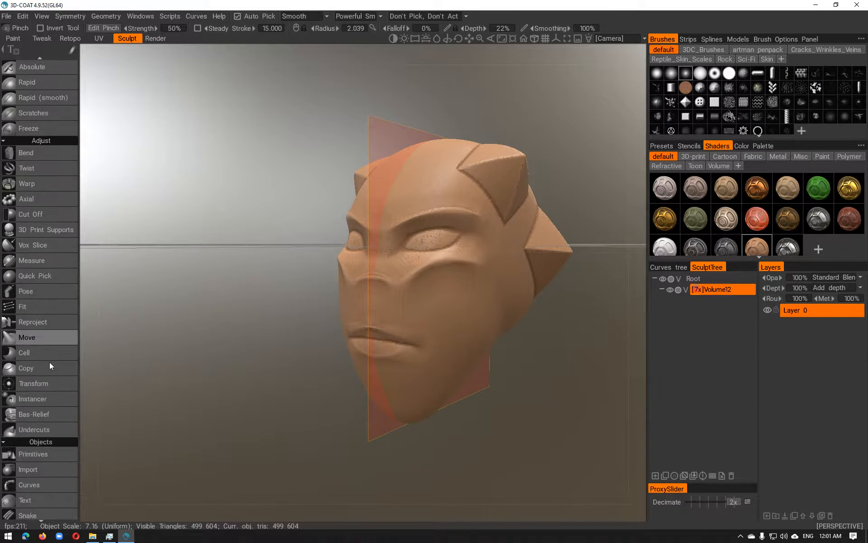
pyautogui.scroll(-2, 49, 362)
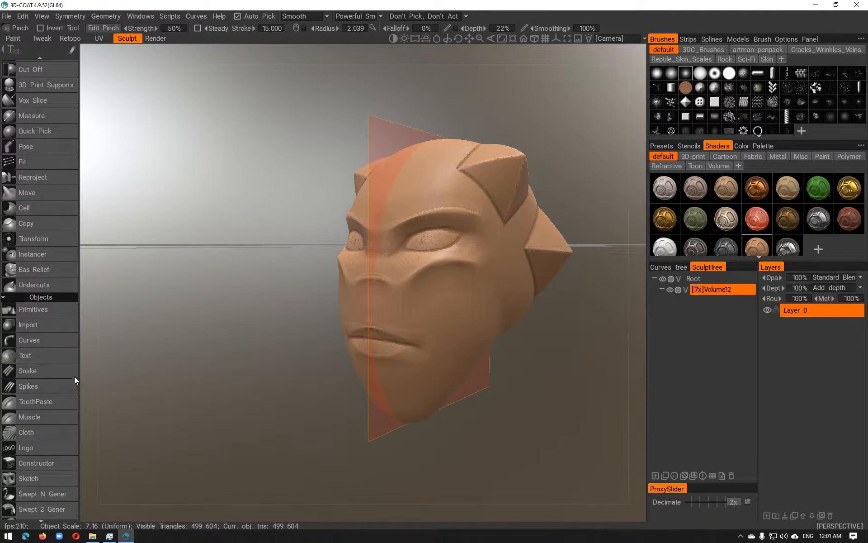
pyautogui.click(25, 373)
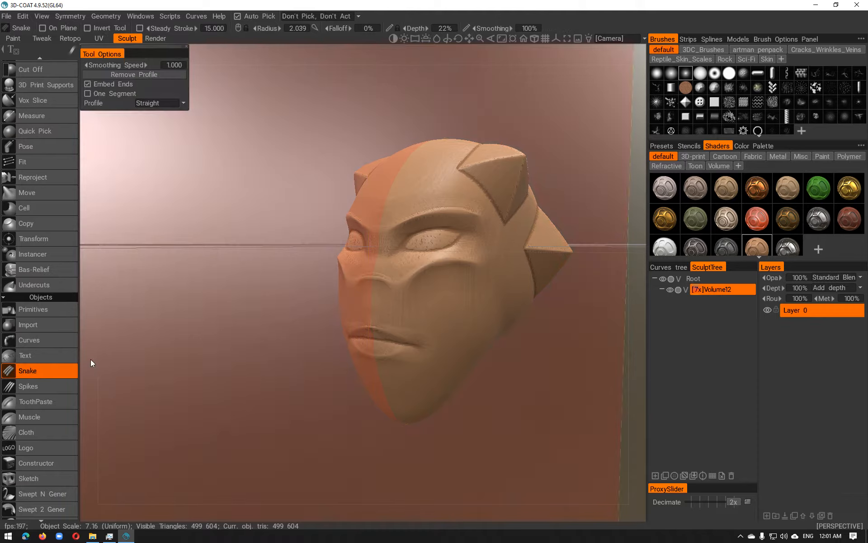
pyautogui.click(39, 385)
pyautogui.keyDown('alt'); pyautogui.moveTo(379, 236); pyautogui.dragTo(416, 261); pyautogui.keyUp('alt')
pyautogui.keyDown('alt'); pyautogui.moveTo(416, 261); pyautogui.dragTo(422, 341, button='middle'); pyautogui.keyUp('alt')
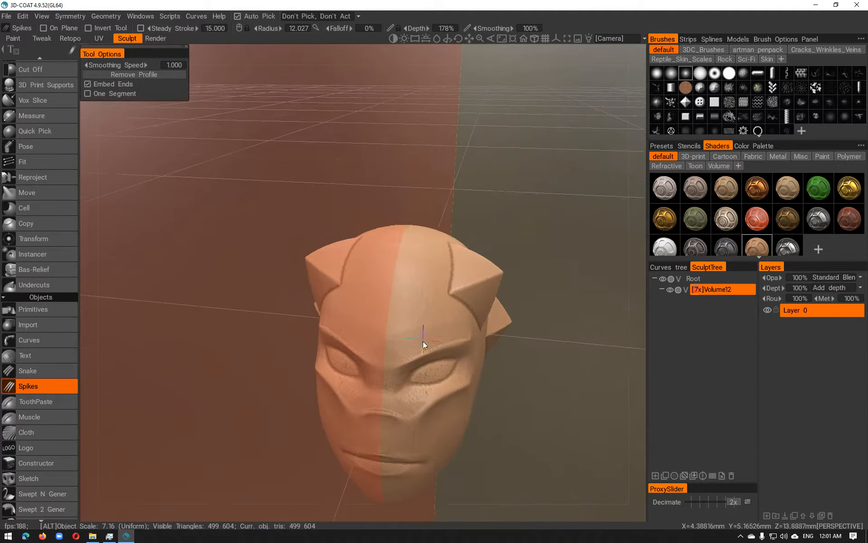
pyautogui.moveTo(424, 259); pyautogui.dragTo(374, 260, button='right')
pyautogui.keyDown('alt'); pyautogui.moveTo(375, 260); pyautogui.dragTo(547, 272); pyautogui.keyUp('alt')
pyautogui.keyDown('alt'); pyautogui.moveTo(471, 297); pyautogui.dragTo(520, 294); pyautogui.keyUp('alt')
pyautogui.moveTo(461, 308); pyautogui.dragTo(440, 306, button='right')
pyautogui.moveTo(452, 304)
pyautogui.mouseDown()
pyautogui.moveTo(638, 375)
pyautogui.moveTo(526, 335)
pyautogui.moveTo(523, 324)
pyautogui.moveTo(460, 330)
pyautogui.moveTo(475, 378)
pyautogui.moveTo(606, 440)
pyautogui.mouseUp()
# Step: Add more curved spikes to make a row of three down the side of the face, undoing unwanted strokes
pyautogui.moveTo(508, 422)
pyautogui.keyDown('alt'); pyautogui.mouseDown()
pyautogui.moveTo(506, 332)
pyautogui.moveTo(452, 340)
pyautogui.moveTo(440, 274)
pyautogui.moveTo(524, 463)
pyautogui.moveTo(588, 453)
pyautogui.moveTo(488, 348)
pyautogui.moveTo(468, 345)
pyautogui.moveTo(485, 336)
pyautogui.moveTo(401, 353)
pyautogui.moveTo(425, 345)
pyautogui.moveTo(408, 343)
pyautogui.mouseUp(); pyautogui.keyUp('alt')
pyautogui.scroll(-5, 485, 336)
pyautogui.scroll(3, 425, 345)
pyautogui.moveTo(383, 197)
pyautogui.keyDown('alt'); pyautogui.mouseDown()
pyautogui.moveTo(327, 197)
pyautogui.moveTo(355, 159)
pyautogui.moveTo(459, 136)
pyautogui.moveTo(470, 84)
pyautogui.mouseUp(); pyautogui.keyUp('alt')
pyautogui.moveTo(448, 136)
pyautogui.keyDown('alt'); pyautogui.mouseDown()
pyautogui.moveTo(460, 137)
pyautogui.moveTo(455, 170)
pyautogui.mouseUp(); pyautogui.keyUp('alt')
pyautogui.hotkey('ctrl', 'z')
pyautogui.moveTo(443, 217)
pyautogui.keyDown('alt'); pyautogui.mouseDown()
pyautogui.moveTo(473, 202)
pyautogui.moveTo(486, 149)
pyautogui.moveTo(530, 94)
pyautogui.mouseUp(); pyautogui.keyUp('alt')
pyautogui.moveTo(533, 157)
pyautogui.keyDown('alt'); pyautogui.mouseDown()
pyautogui.moveTo(430, 151)
pyautogui.moveTo(389, 159)
pyautogui.moveTo(422, 208)
pyautogui.moveTo(409, 158)
pyautogui.moveTo(471, 97)
pyautogui.moveTo(516, 151)
pyautogui.moveTo(473, 165)
pyautogui.moveTo(433, 153)
pyautogui.moveTo(435, 186)
pyautogui.moveTo(425, 195)
pyautogui.mouseUp(); pyautogui.keyUp('alt')
pyautogui.hotkey('ctrl', 'z')
pyautogui.hotkey('ctrl', 'z')
# Step: Place the first point of a new curve on the forehead with the Curves tool and set the side view to orthographic
pyautogui.scroll(-5, 25, 367)
pyautogui.scroll(4, 25, 368)
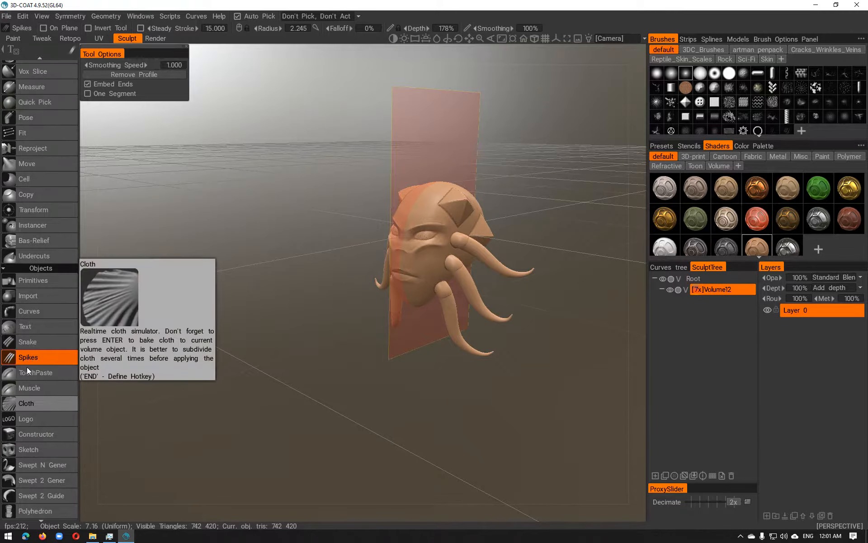
pyautogui.click(29, 311)
pyautogui.click(426, 209)
pyautogui.keyDown('alt'); pyautogui.moveTo(455, 230); pyautogui.dragTo(386, 218); pyautogui.keyUp('alt')
pyautogui.keyDown('alt'); pyautogui.moveTo(385, 218); pyautogui.dragTo(301, 261, button='middle'); pyautogui.keyUp('alt')
pyautogui.keyDown('alt'); pyautogui.moveTo(302, 263); pyautogui.dragTo(260, 262); pyautogui.keyUp('alt')
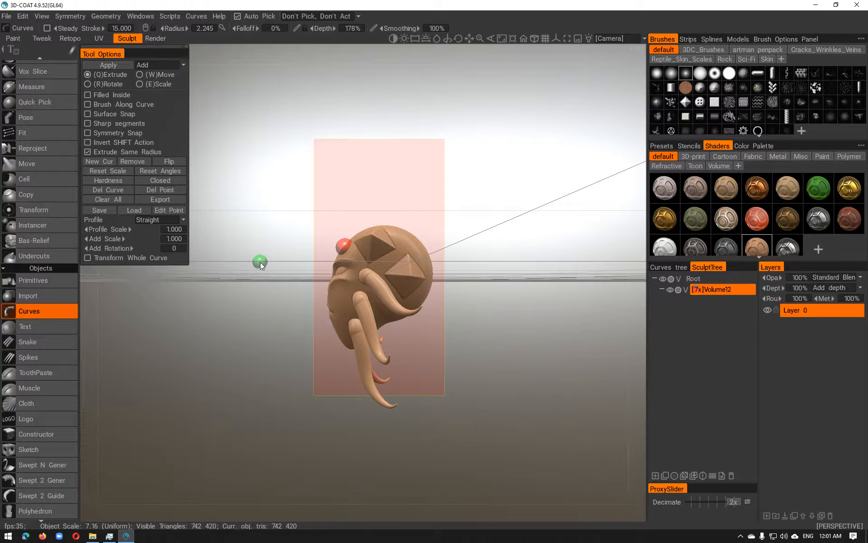
pyautogui.press('KP_5')
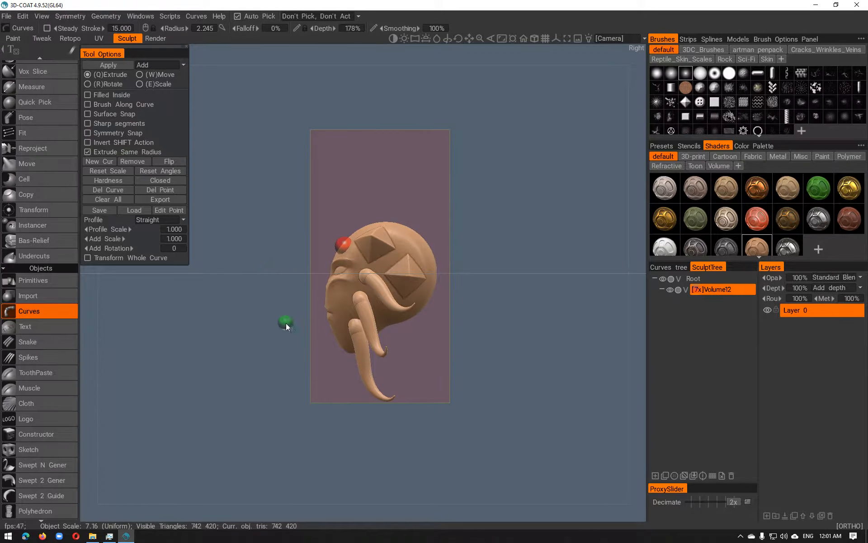
# Step: Extend the curve above the head into an S-shaped horn with a thin tip and a thicker second point
pyautogui.click(343, 184)
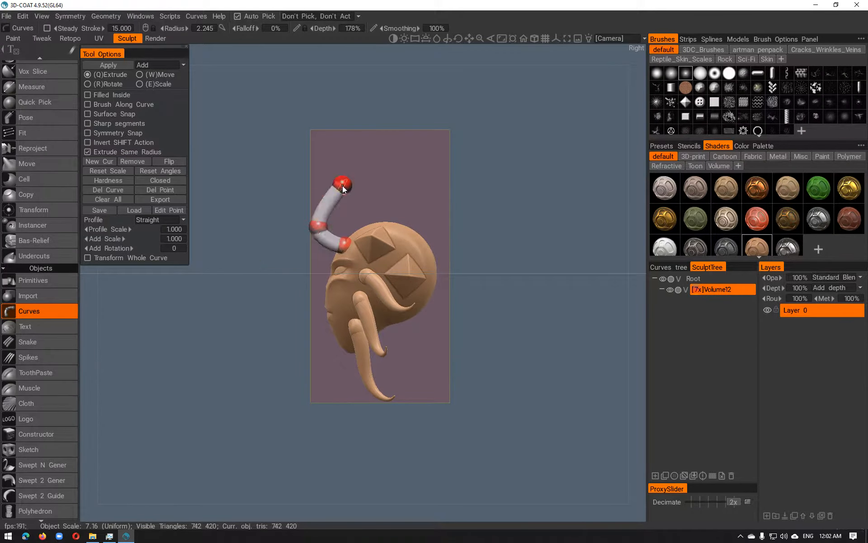
pyautogui.click(386, 190)
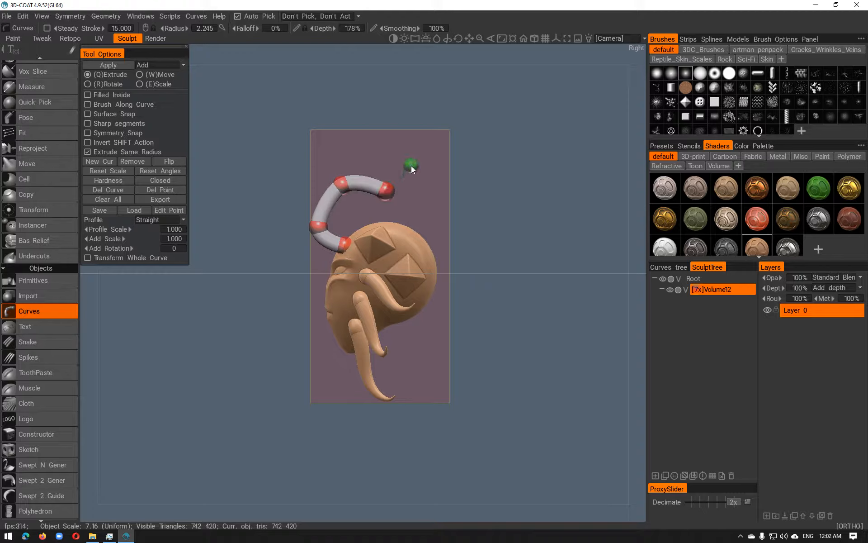
pyautogui.click(410, 162)
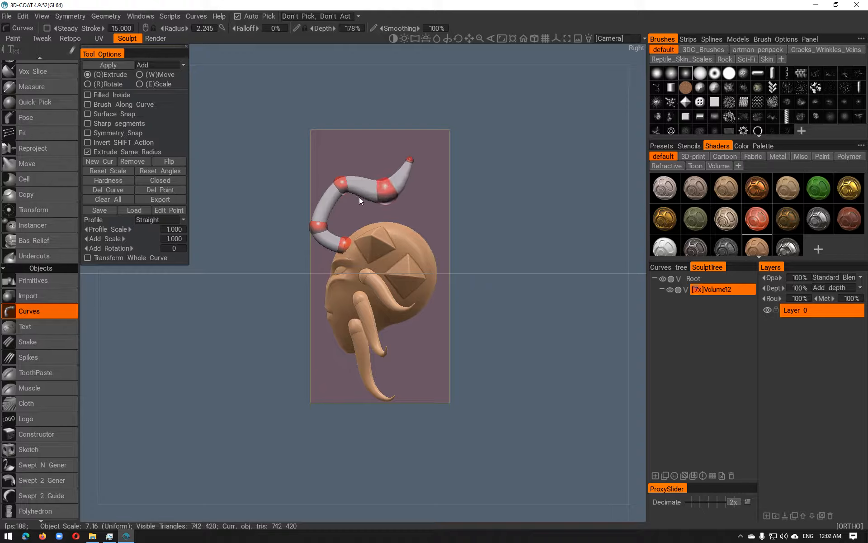
pyautogui.hotkey('ctrl', 'z')
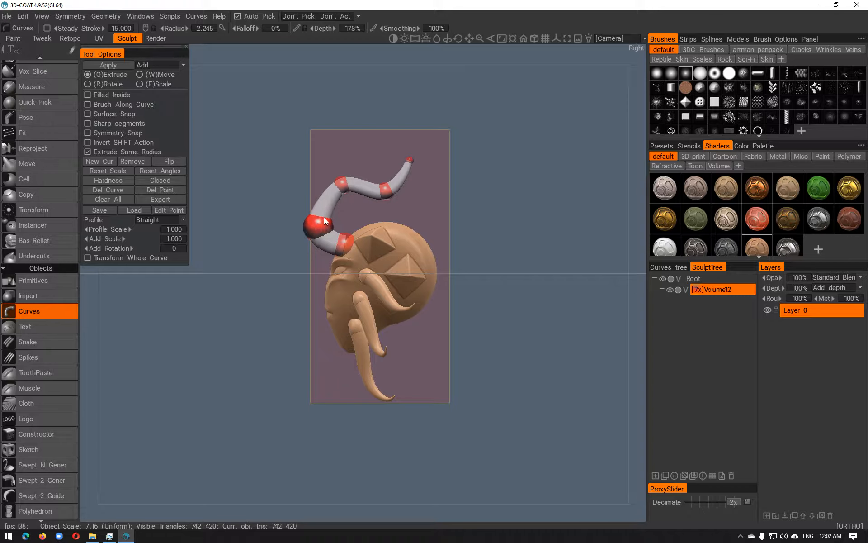
# Step: Try raising and resizing the horn's second point and giving the curve a Hemisphere profile, and undo these changes
pyautogui.moveTo(322, 226); pyautogui.dragTo(322, 212)
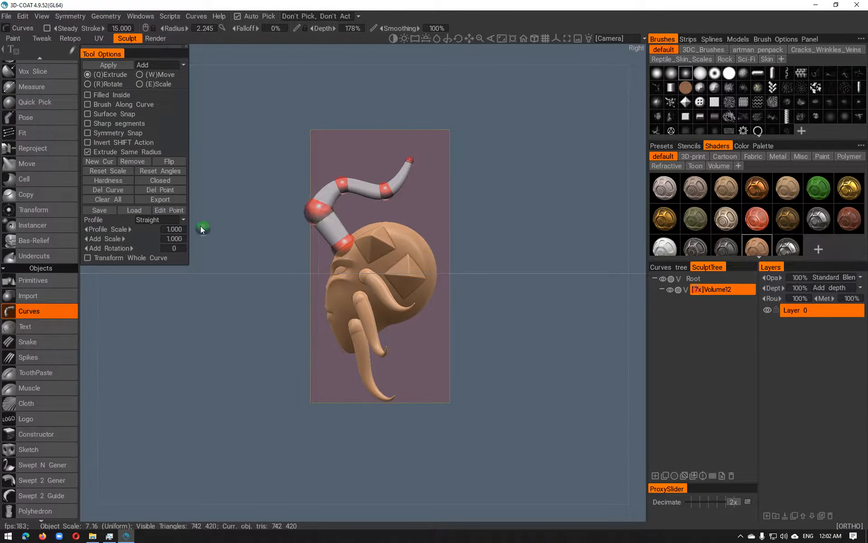
pyautogui.click(186, 219)
pyautogui.click(166, 240)
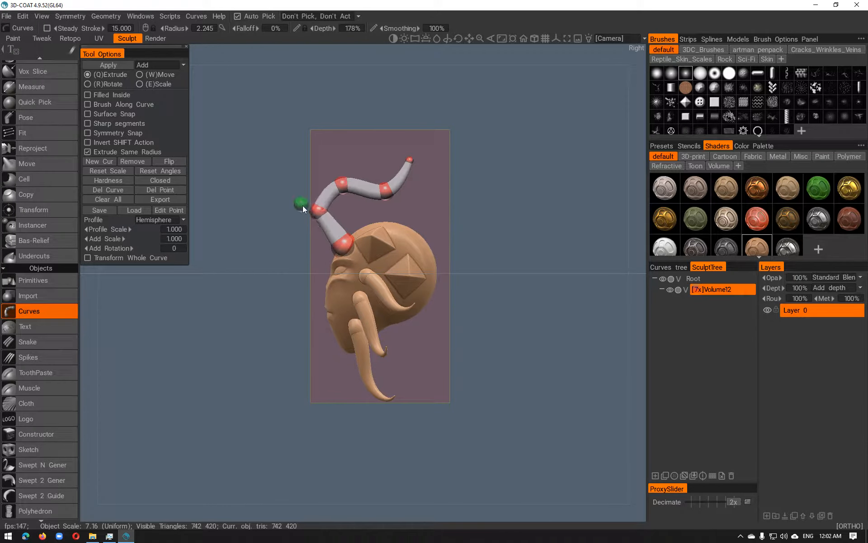
pyautogui.moveTo(319, 211)
pyautogui.mouseDown(button='right')
pyautogui.moveTo(397, 224)
pyautogui.moveTo(323, 219)
pyautogui.mouseUp(button='right')
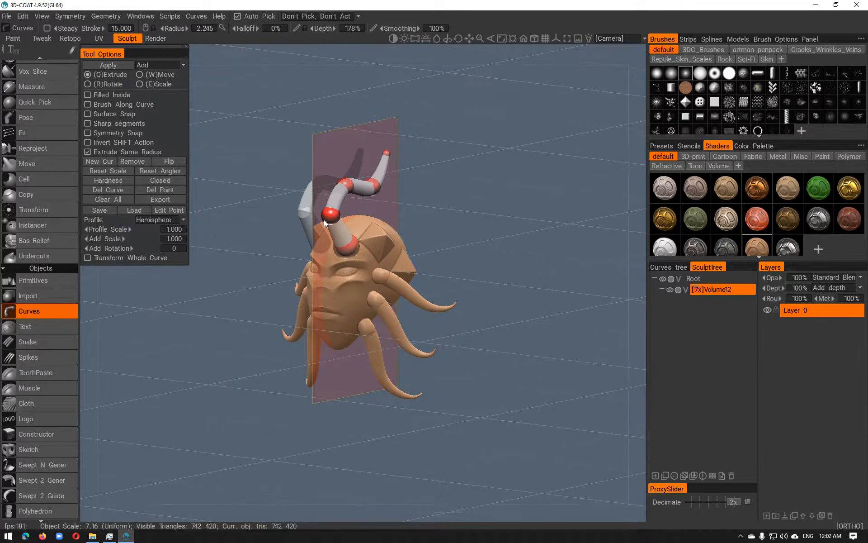
pyautogui.click(331, 213)
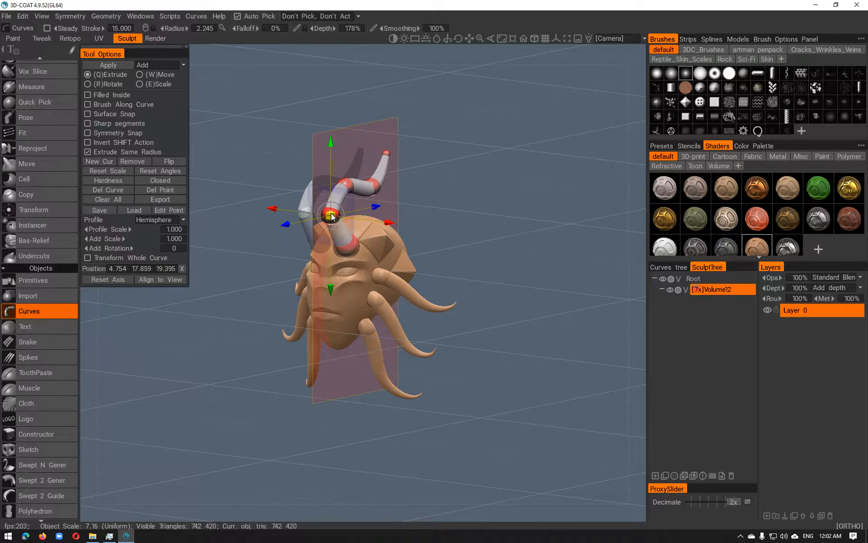
pyautogui.keyDown('ctrl'); pyautogui.click(331, 214); pyautogui.keyUp('ctrl')
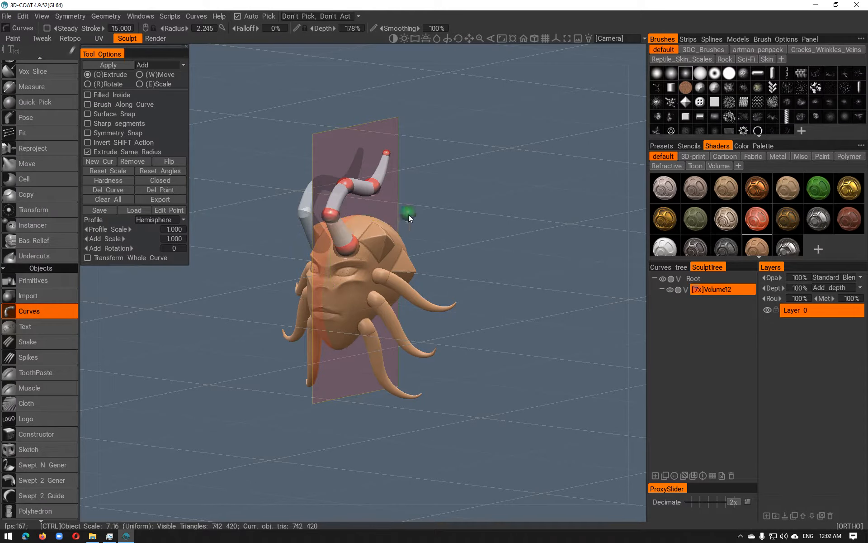
pyautogui.hotkey('ctrl', 'z')
pyautogui.hotkey('ctrl', 'z')
pyautogui.hotkey('ctrl', 'z')
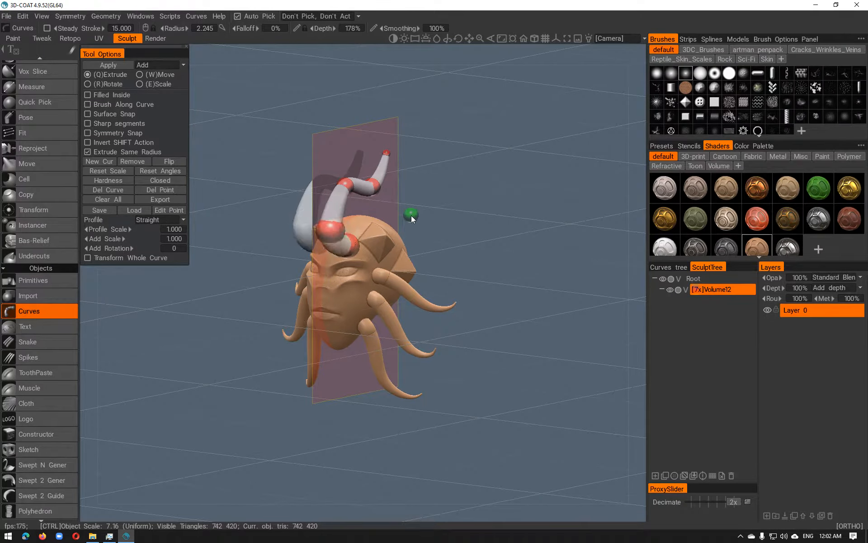
# Step: Move the horn curve's second and third points outward in the front view so the horn bows away from the centre
pyautogui.rightClick(326, 231)
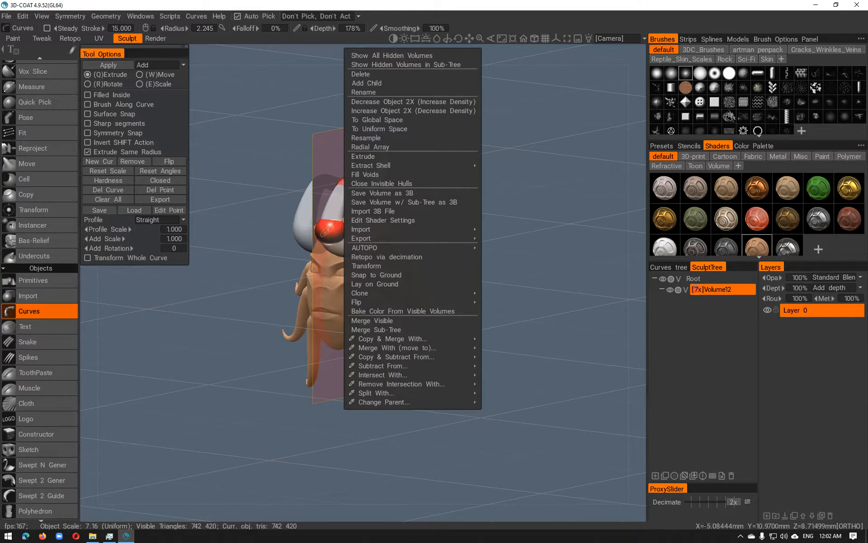
pyautogui.press('KP_6')
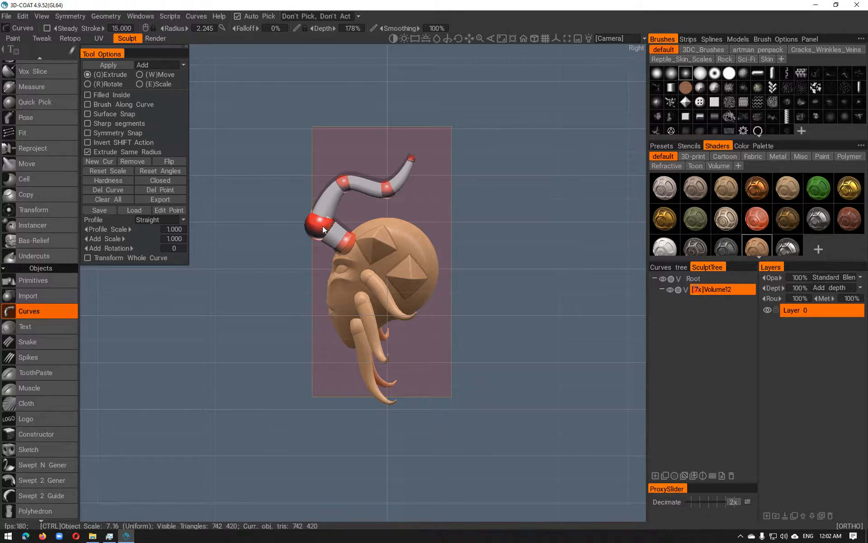
pyautogui.click(343, 184)
pyautogui.keyDown('ctrl'); pyautogui.click(344, 184); pyautogui.keyUp('ctrl')
pyautogui.keyDown('alt'); pyautogui.moveTo(313, 235); pyautogui.dragTo(443, 220); pyautogui.keyUp('alt')
pyautogui.keyDown('alt'); pyautogui.moveTo(444, 221); pyautogui.dragTo(500, 224, button='right'); pyautogui.keyUp('alt')
pyautogui.keyDown('alt'); pyautogui.keyDown('shift'); pyautogui.moveTo(500, 225); pyautogui.dragTo(460, 226); pyautogui.keyUp('shift'); pyautogui.keyUp('alt')
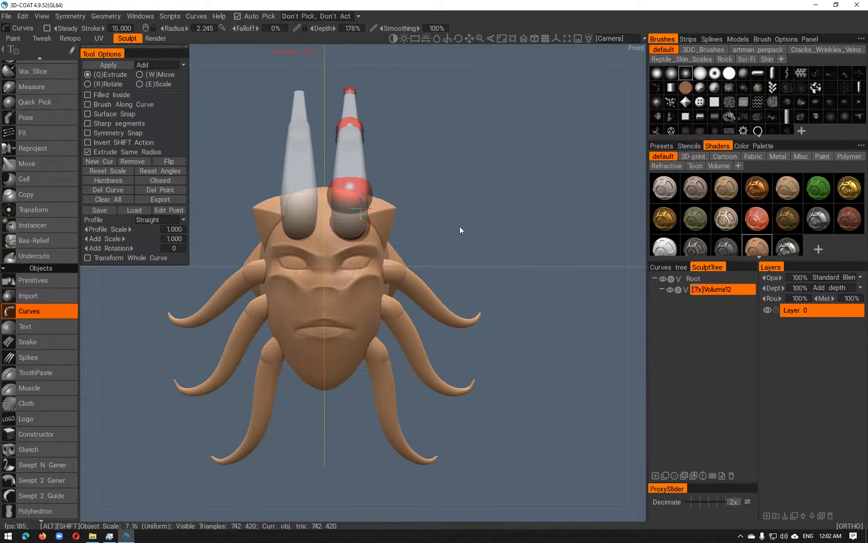
pyautogui.moveTo(372, 207); pyautogui.dragTo(397, 192)
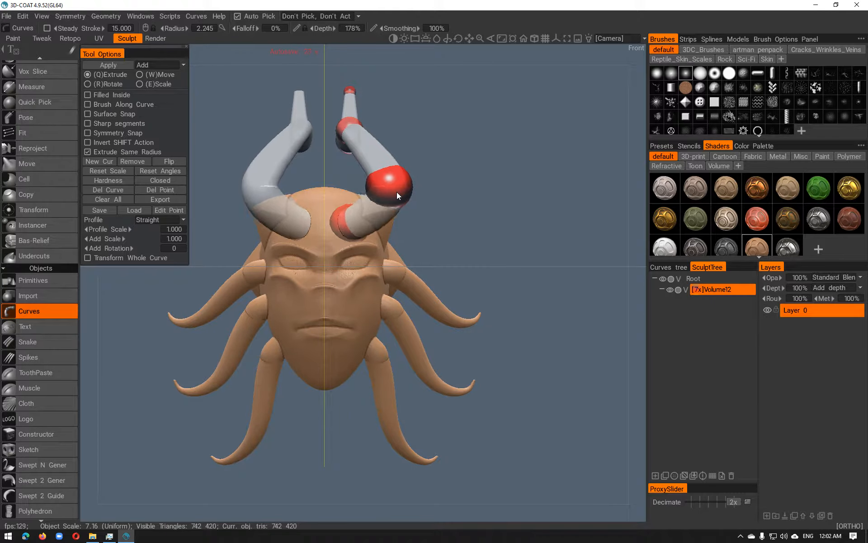
pyautogui.moveTo(346, 132); pyautogui.dragTo(393, 129)
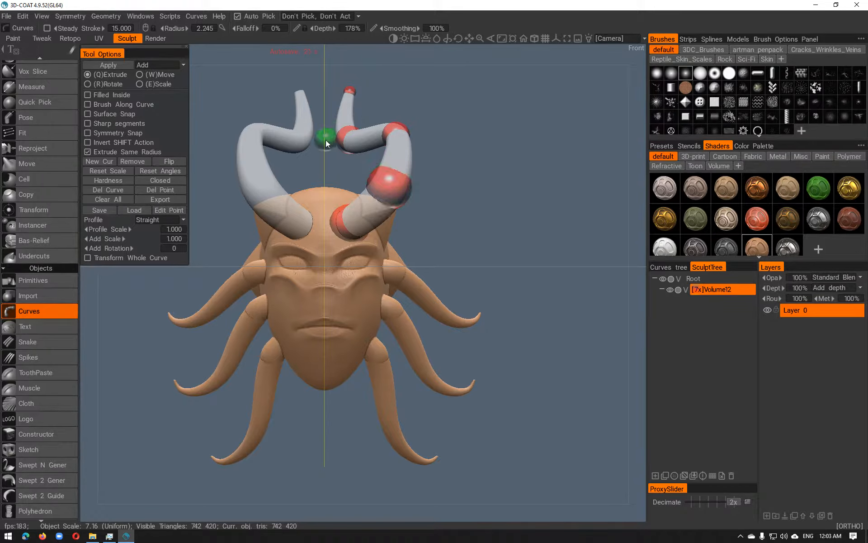
# Step: Try the Hemisphere and Spike profiles on the horn curve and compare how each shapes the tip
pyautogui.click(349, 91)
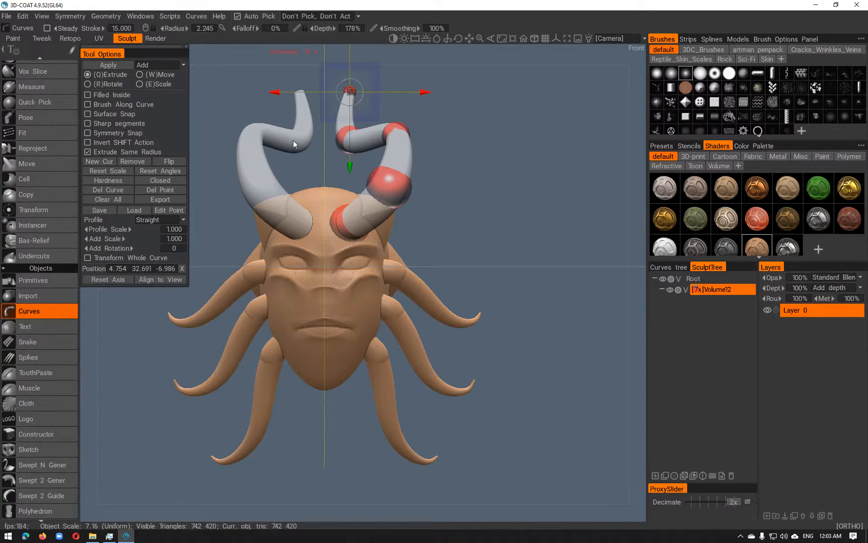
pyautogui.click(183, 220)
pyautogui.click(164, 240)
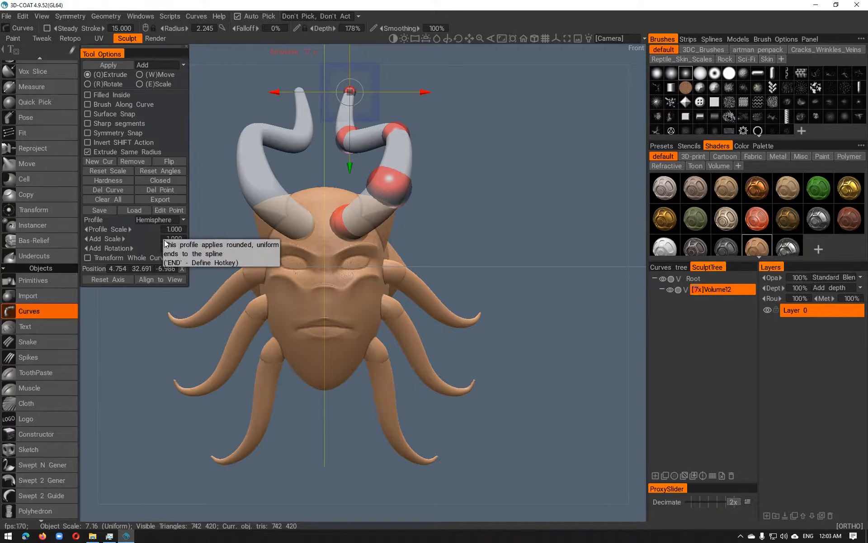
pyautogui.click(183, 218)
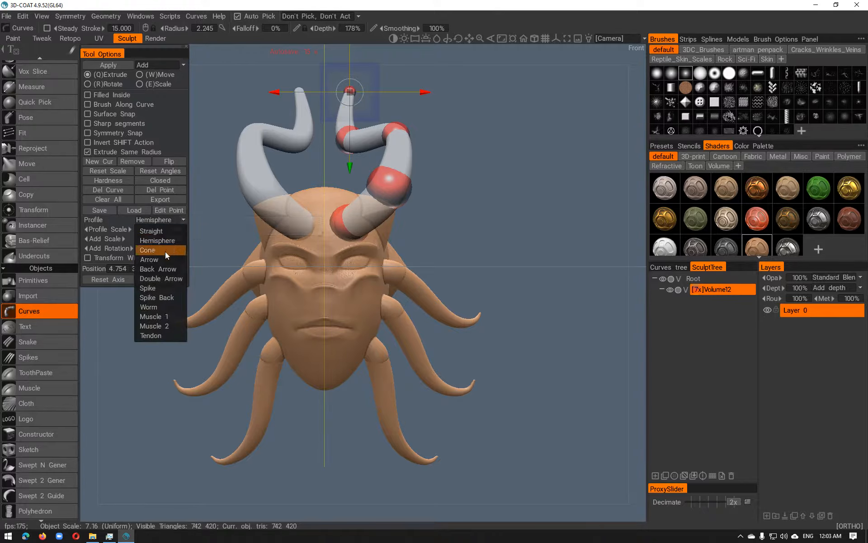
pyautogui.click(159, 287)
pyautogui.keyDown('alt'); pyautogui.moveTo(442, 161); pyautogui.dragTo(340, 180); pyautogui.keyUp('alt')
pyautogui.click(406, 86)
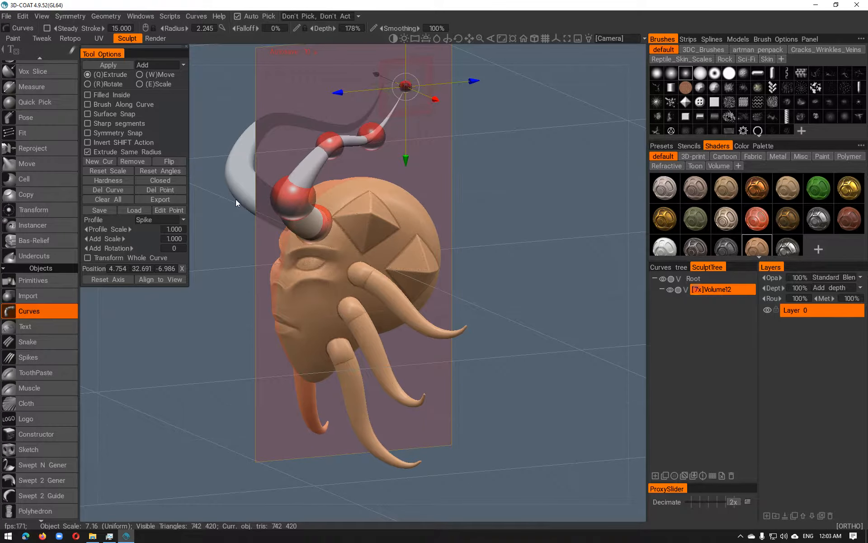
# Step: Set the horn curve's profile to Hemisphere and reduce the tip point's radius to a sharper end
pyautogui.click(184, 220)
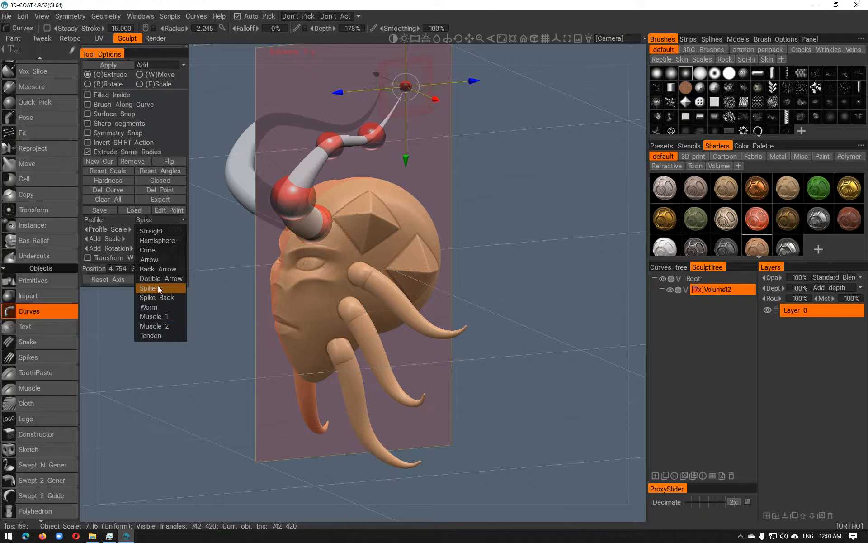
pyautogui.click(159, 238)
pyautogui.moveTo(406, 84); pyautogui.dragTo(386, 84)
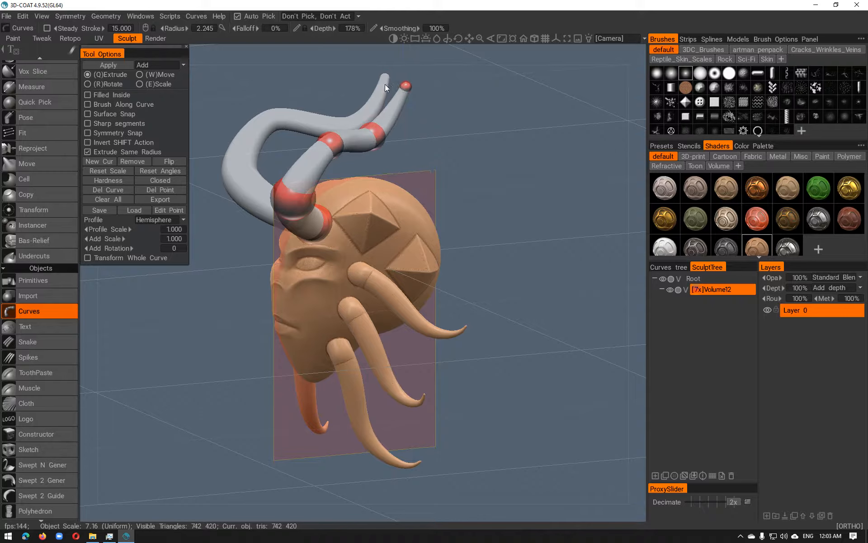
pyautogui.moveTo(315, 85); pyautogui.dragTo(252, 85, button='right')
# Step: Apply the horn curve to the sculpt so both mirrored horns merge with the head
pyautogui.keyDown('alt'); pyautogui.moveTo(405, 142); pyautogui.dragTo(442, 156); pyautogui.keyUp('alt')
pyautogui.click(102, 64)
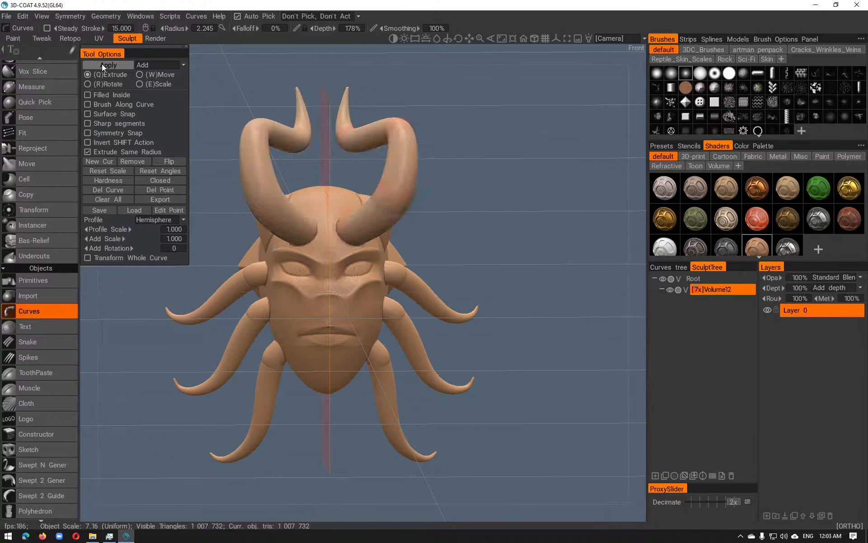
pyautogui.keyDown('alt'); pyautogui.moveTo(378, 182); pyautogui.dragTo(234, 235); pyautogui.keyUp('alt')
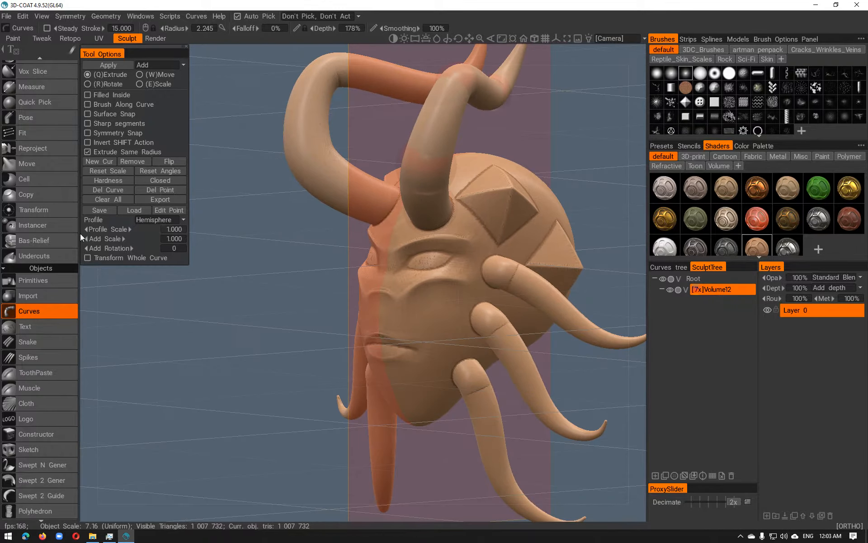
# Step: Try the Pinch surface tool along the joint between horn and forehead, and undo the stroke
pyautogui.scroll(15, 17, 262)
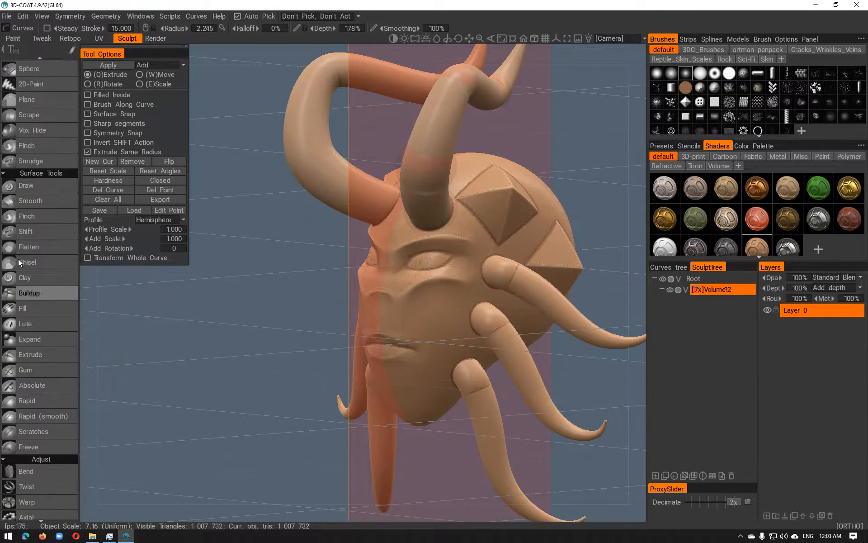
pyautogui.click(31, 245)
pyautogui.keyDown('alt'); pyautogui.moveTo(452, 176); pyautogui.dragTo(387, 194); pyautogui.keyUp('alt')
pyautogui.keyDown('alt'); pyautogui.moveTo(387, 194); pyautogui.dragTo(491, 212, button='right'); pyautogui.keyUp('alt')
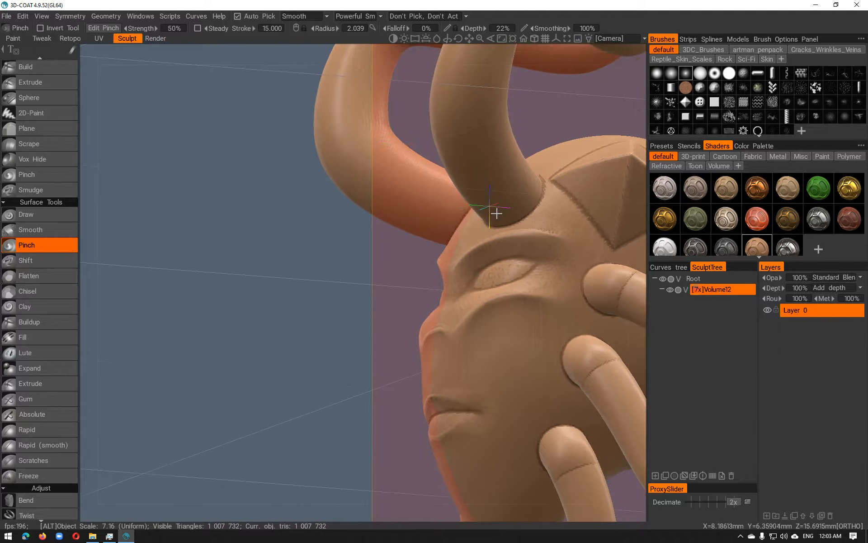
pyautogui.moveTo(518, 169)
pyautogui.mouseDown()
pyautogui.moveTo(477, 194)
pyautogui.moveTo(497, 187)
pyautogui.moveTo(519, 167)
pyautogui.moveTo(393, 220)
pyautogui.mouseUp()
pyautogui.keyDown('alt'); pyautogui.moveTo(487, 171); pyautogui.dragTo(579, 161); pyautogui.keyUp('alt')
pyautogui.hotkey('ctrl', 'z')
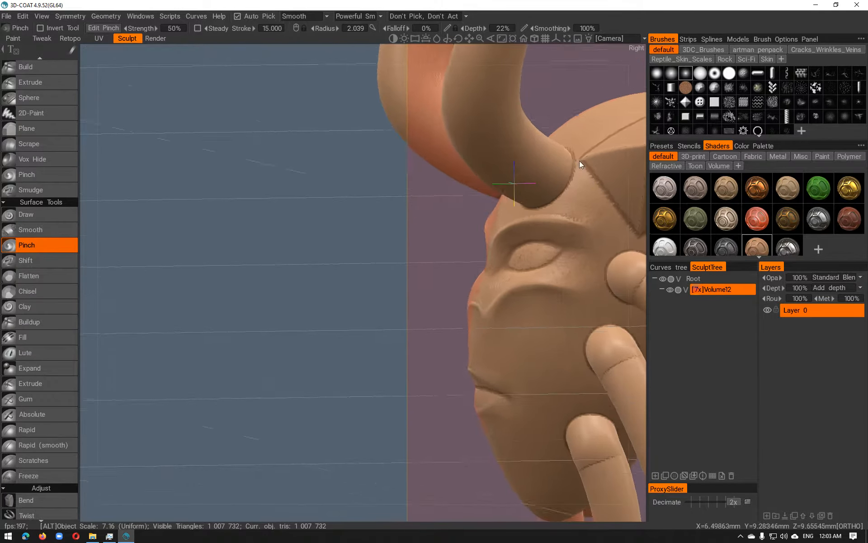
# Step: Inspect the horns and their joints with the forehead from the side and three-quarter angles
pyautogui.keyDown('alt'); pyautogui.moveTo(580, 161); pyautogui.dragTo(444, 154, button='right'); pyautogui.keyUp('alt')
pyautogui.keyDown('alt'); pyautogui.moveTo(443, 152); pyautogui.dragTo(317, 212); pyautogui.keyUp('alt')
pyautogui.keyDown('alt'); pyautogui.moveTo(316, 212); pyautogui.dragTo(418, 210, button='right'); pyautogui.keyUp('alt')
pyautogui.keyDown('alt'); pyautogui.moveTo(418, 211); pyautogui.dragTo(363, 211, button='middle'); pyautogui.keyUp('alt')
pyautogui.keyDown('alt'); pyautogui.moveTo(363, 210); pyautogui.dragTo(316, 213); pyautogui.keyUp('alt')
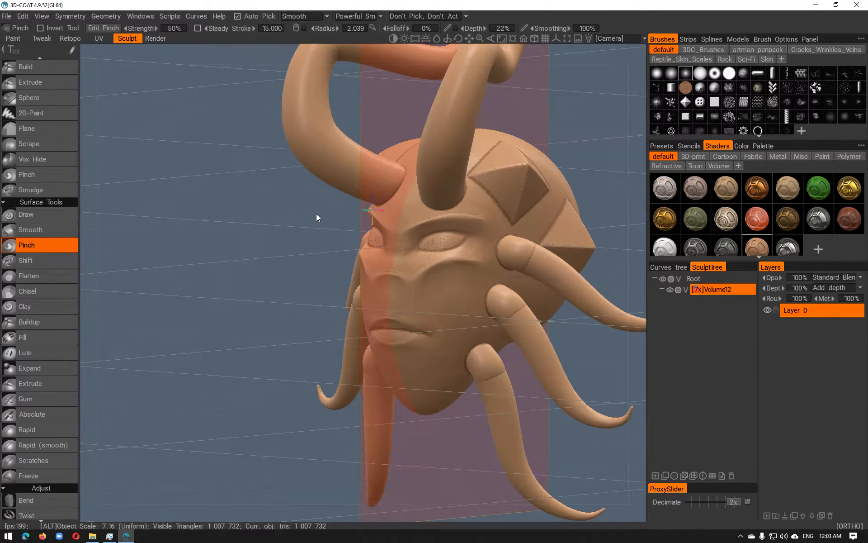
pyautogui.keyDown('alt'); pyautogui.moveTo(352, 221); pyautogui.dragTo(333, 222, button='middle'); pyautogui.keyUp('alt')
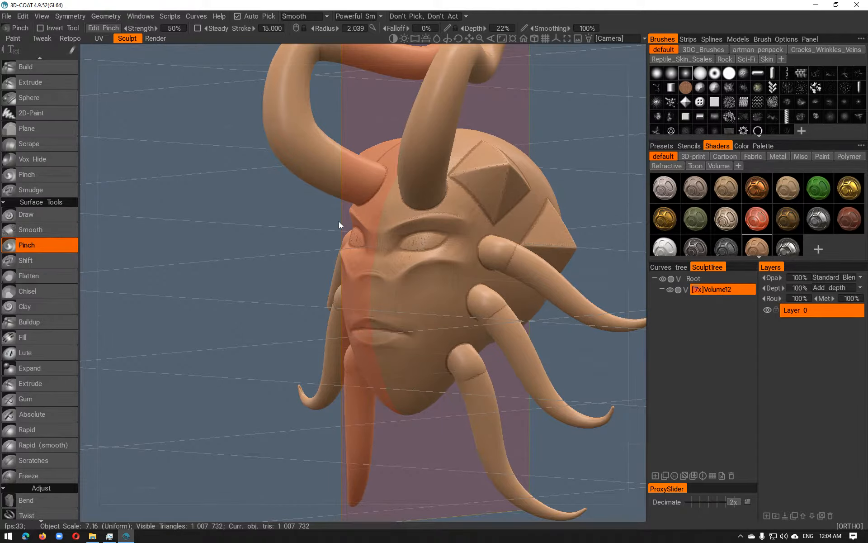
pyautogui.keyDown('alt'); pyautogui.moveTo(339, 221); pyautogui.dragTo(461, 259); pyautogui.keyUp('alt')
pyautogui.keyDown('alt'); pyautogui.moveTo(461, 259); pyautogui.dragTo(438, 251, button='right'); pyautogui.keyUp('alt')
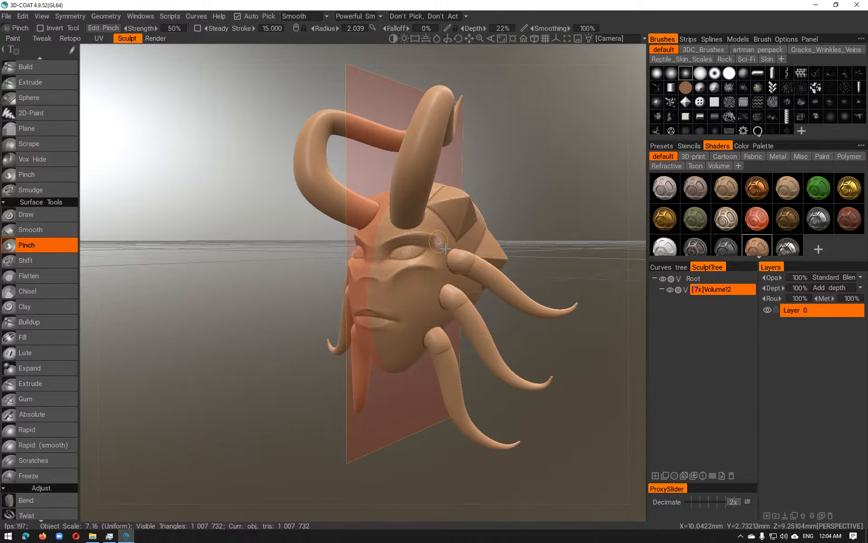
# Step: Cycle through the standard side, back and front views to check the horned head
pyautogui.press('KP_4')
pyautogui.press('KP_6')
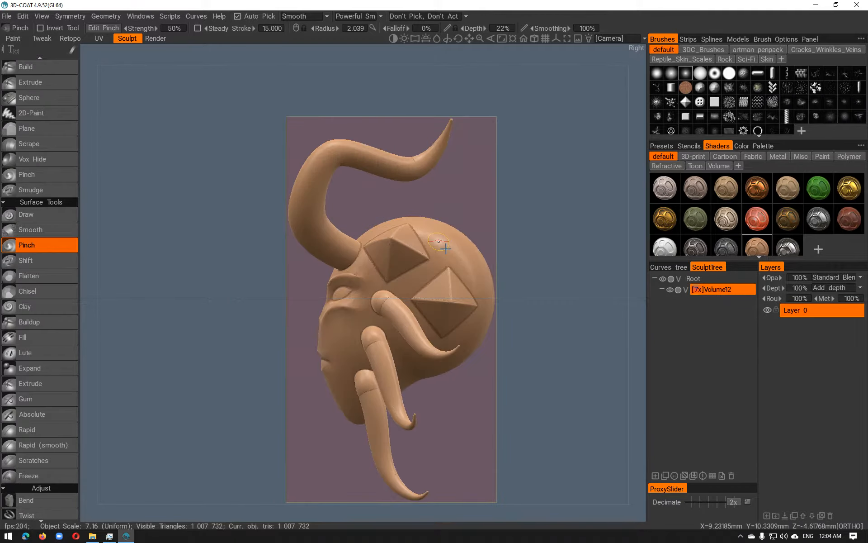
pyautogui.press('KP_4')
pyautogui.press('KP_8')
pyautogui.press('KP_6')
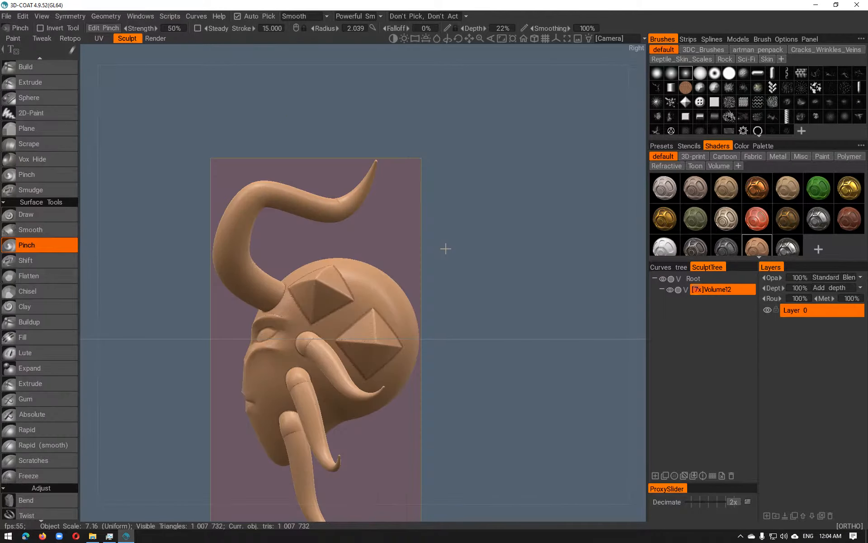
pyautogui.press('KP_4')
pyautogui.press('KP_8')
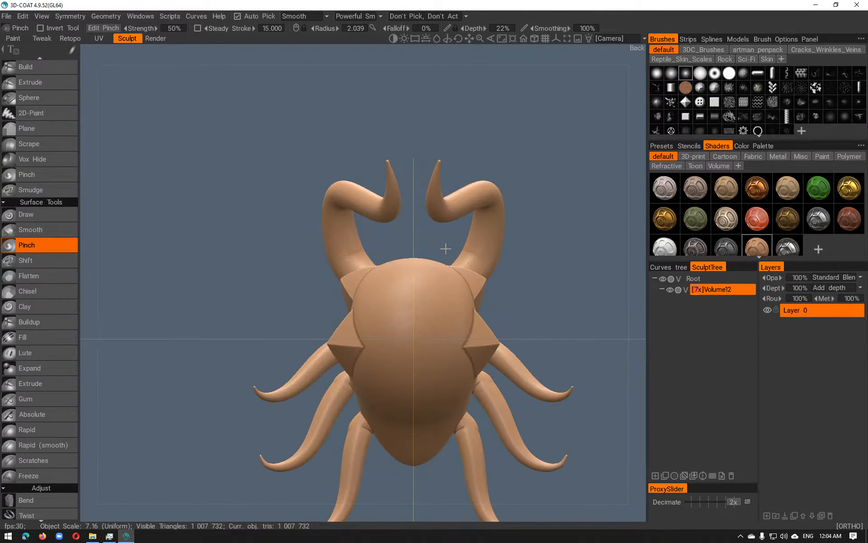
pyautogui.press('KP_4')
pyautogui.press('KP_8')
pyautogui.press('KP_4')
pyautogui.press('KP_2')
# Step: Compare orthographic and perspective projection of the head from the front and the side
pyautogui.press('KP_5')
pyautogui.press('KP_5')
pyautogui.press('KP_5')
pyautogui.press('KP_5')
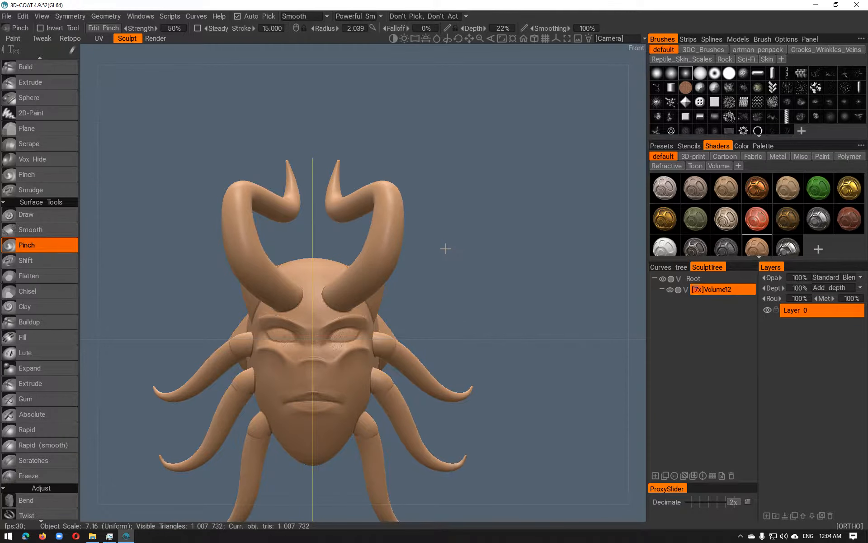
pyautogui.moveTo(451, 253); pyautogui.dragTo(499, 183, button='middle')
pyautogui.press('KP_5')
pyautogui.press('KP_5')
pyautogui.press('KP_5')
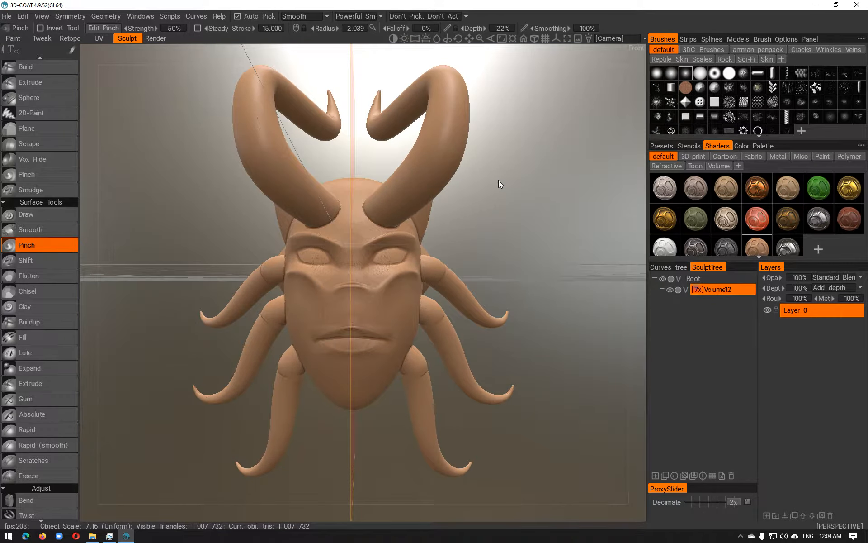
pyautogui.keyDown('alt'); pyautogui.moveTo(520, 178); pyautogui.dragTo(457, 195); pyautogui.keyUp('alt')
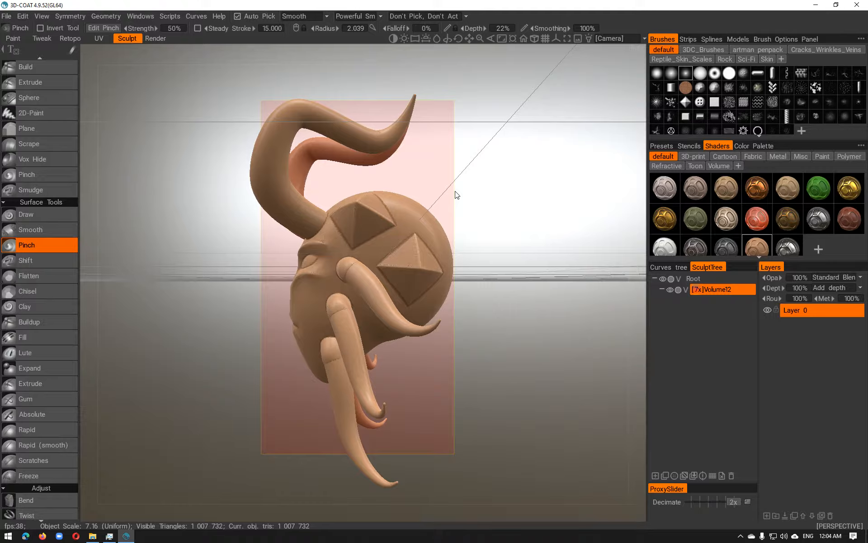
pyautogui.press('KP_5')
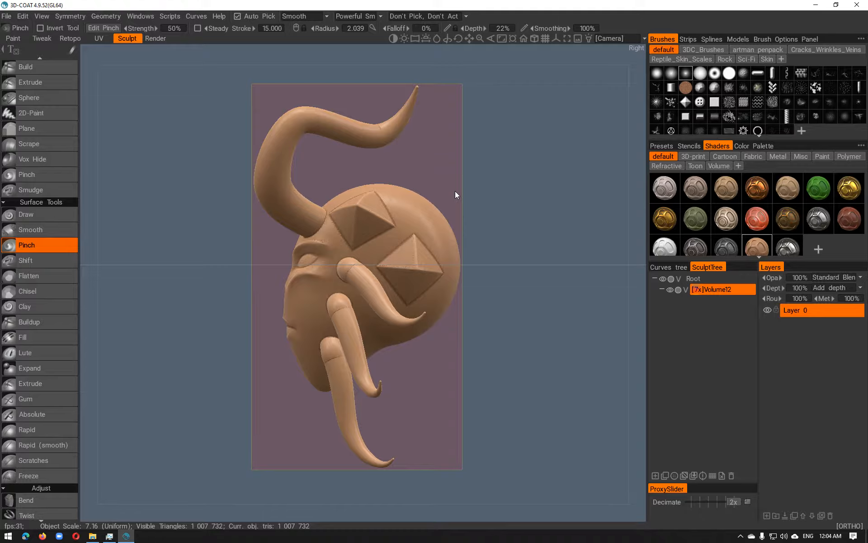
# Step: Examine the horned head in perspective from a three-quarter angle at near and far distances
pyautogui.keyDown('alt'); pyautogui.moveTo(508, 214); pyautogui.dragTo(480, 217); pyautogui.keyUp('alt')
pyautogui.moveTo(485, 216)
pyautogui.keyDown('alt'); pyautogui.mouseDown()
pyautogui.moveTo(558, 210)
pyautogui.moveTo(500, 213)
pyautogui.moveTo(522, 214)
pyautogui.mouseUp(); pyautogui.keyUp('alt')
pyautogui.keyDown('alt'); pyautogui.scroll(-8, 500, 213); pyautogui.keyUp('alt')
pyautogui.keyDown('alt'); pyautogui.scroll(9, 454, 216); pyautogui.keyUp('alt')
pyautogui.keyDown('alt'); pyautogui.moveTo(454, 216); pyautogui.dragTo(438, 191); pyautogui.keyUp('alt')
pyautogui.keyDown('alt'); pyautogui.scroll(-8, 407, 194); pyautogui.keyUp('alt')
pyautogui.keyDown('alt'); pyautogui.scroll(5, 428, 186); pyautogui.keyUp('alt')
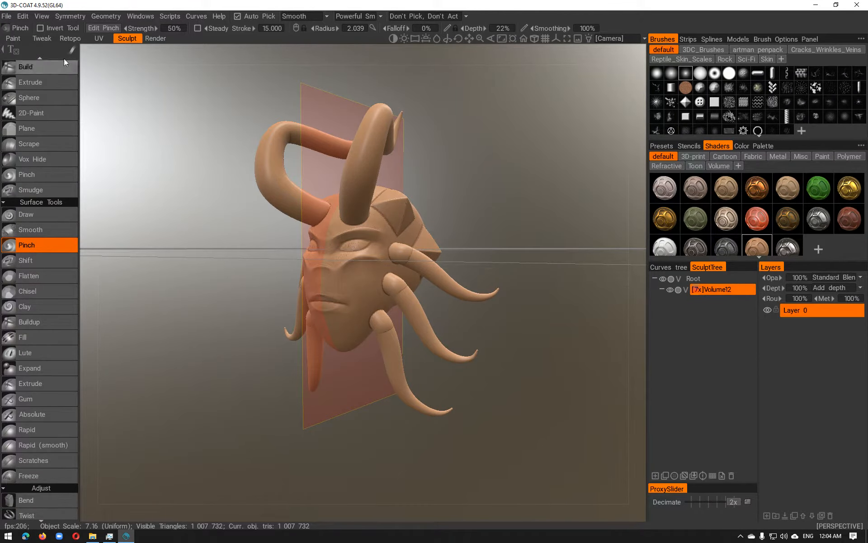
# Step: Switch to the Retopo room and create a first quad beside the nose bridge with the Points/Faces tool
pyautogui.click(70, 38)
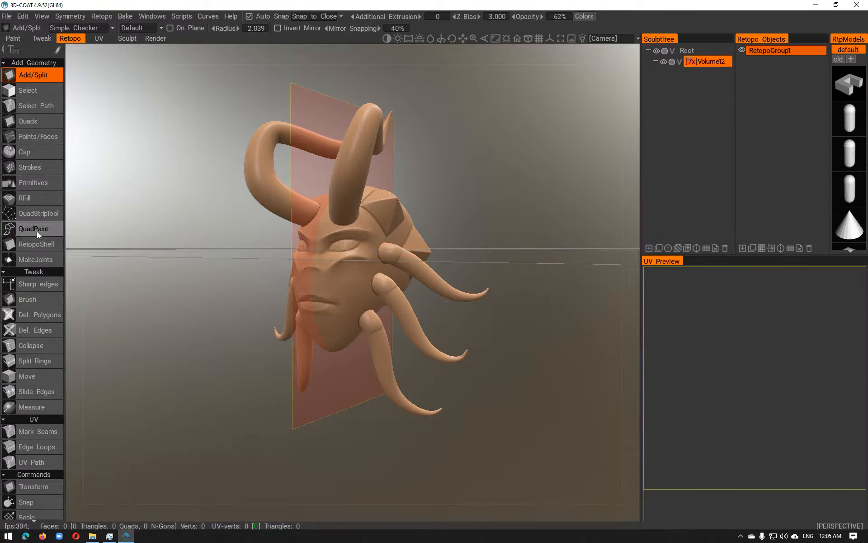
pyautogui.click(35, 139)
pyautogui.keyDown('alt'); pyautogui.moveTo(312, 273); pyautogui.dragTo(348, 267, button='right'); pyautogui.keyUp('alt')
pyautogui.keyDown('alt'); pyautogui.moveTo(349, 267); pyautogui.dragTo(382, 287); pyautogui.keyUp('alt')
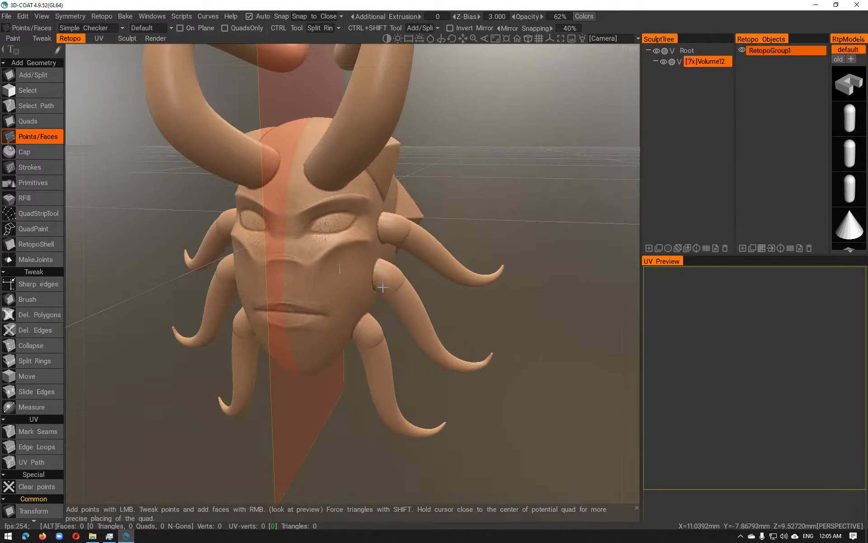
pyautogui.keyDown('alt'); pyautogui.moveTo(339, 216); pyautogui.dragTo(316, 235); pyautogui.keyUp('alt')
pyautogui.click(289, 238)
pyautogui.click(290, 252)
pyautogui.click(307, 259)
pyautogui.click(311, 238)
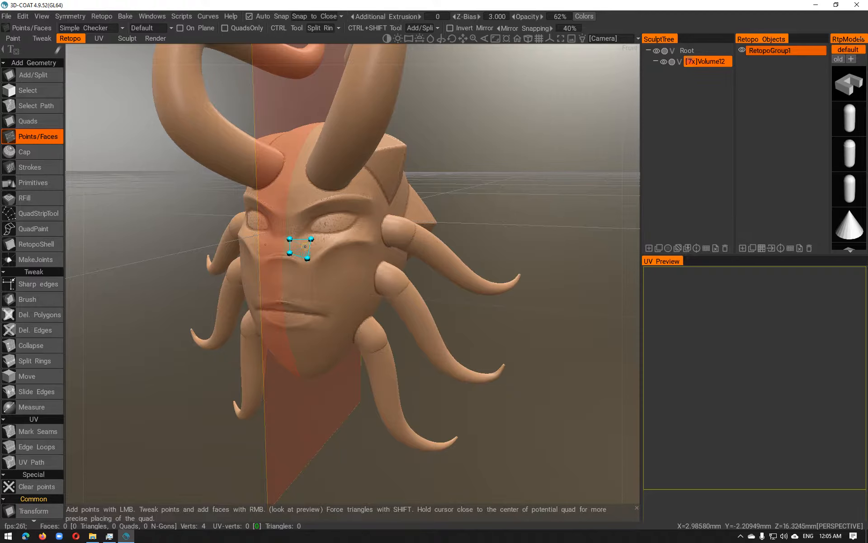
pyautogui.rightClick(303, 246)
# Step: Extend the retopo strip under the eye with two more quads and place points for another at its outer end
pyautogui.click(328, 234)
pyautogui.click(333, 245)
pyautogui.rightClick(319, 246)
pyautogui.click(348, 232)
pyautogui.click(351, 241)
pyautogui.rightClick(342, 239)
pyautogui.keyDown('alt'); pyautogui.moveTo(370, 240); pyautogui.dragTo(336, 251); pyautogui.keyUp('alt')
pyautogui.click(360, 223)
pyautogui.click(369, 238)
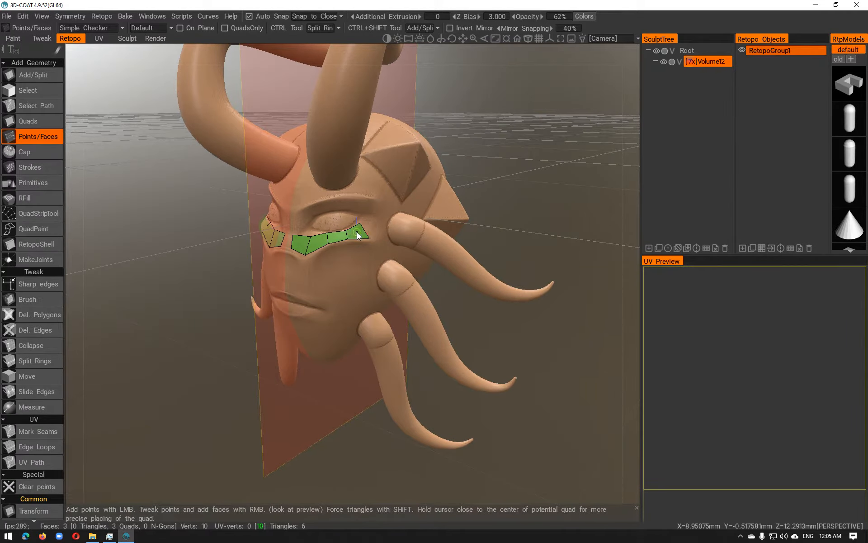
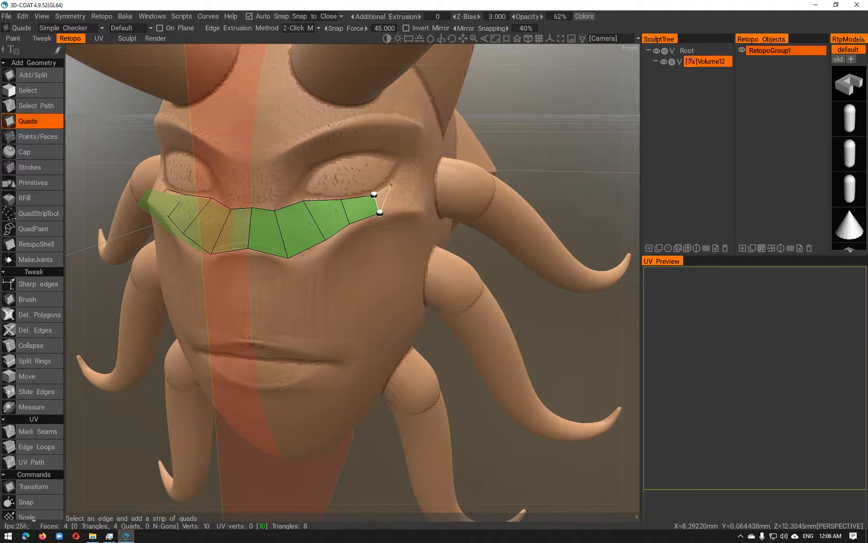
# Step: Extend the retopo strip by three quads around the outer corner of the eye with the Quads tool
pyautogui.click(405, 206)
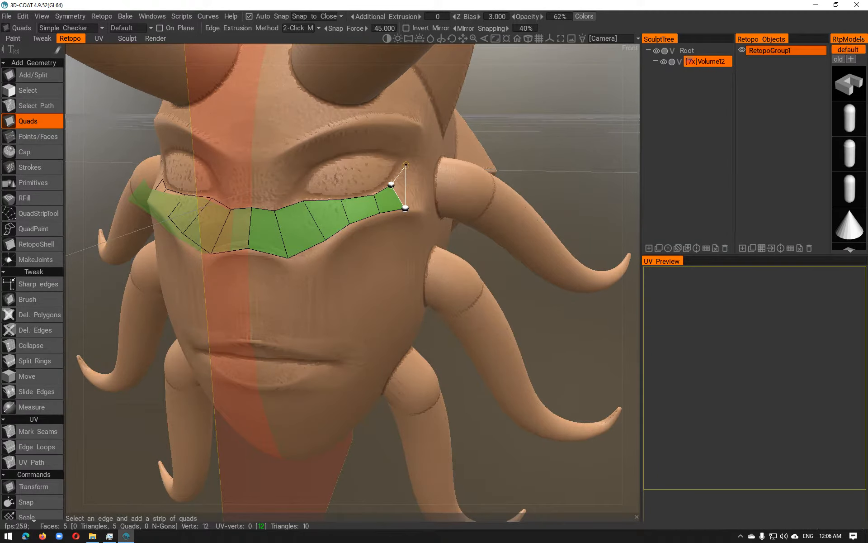
pyautogui.click(426, 205)
pyautogui.keyDown('alt'); pyautogui.moveTo(421, 207); pyautogui.dragTo(370, 202); pyautogui.keyUp('alt')
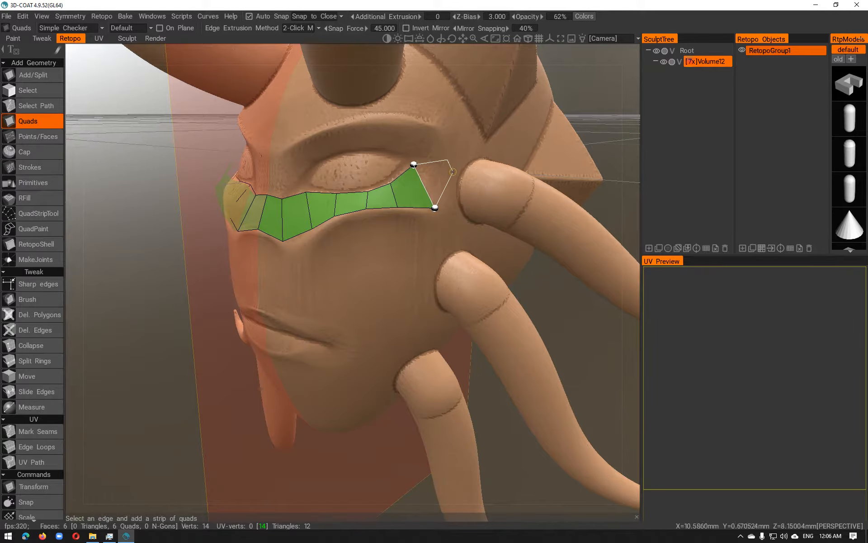
pyautogui.click(457, 179)
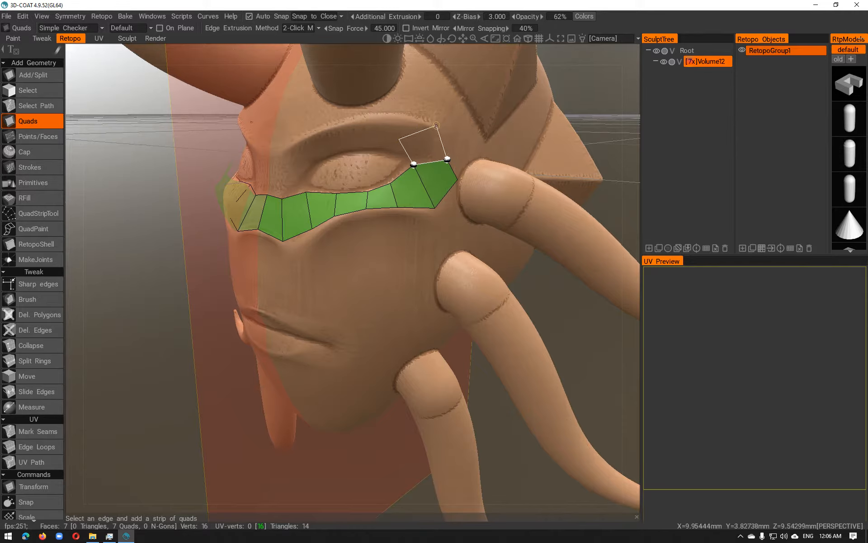
# Step: Add one quad above the outer corner of the eye and reshape the strip's outer end with the Brush tweak tool
pyautogui.click(426, 129)
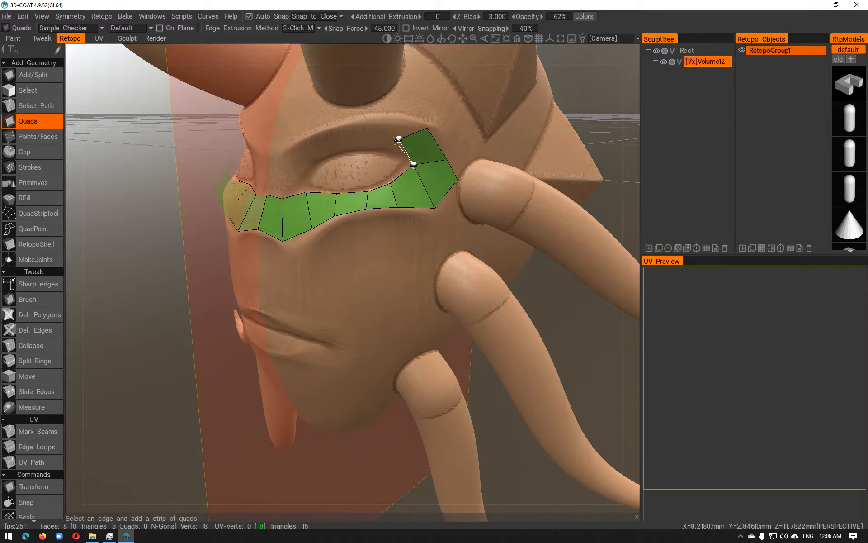
pyautogui.click(27, 302)
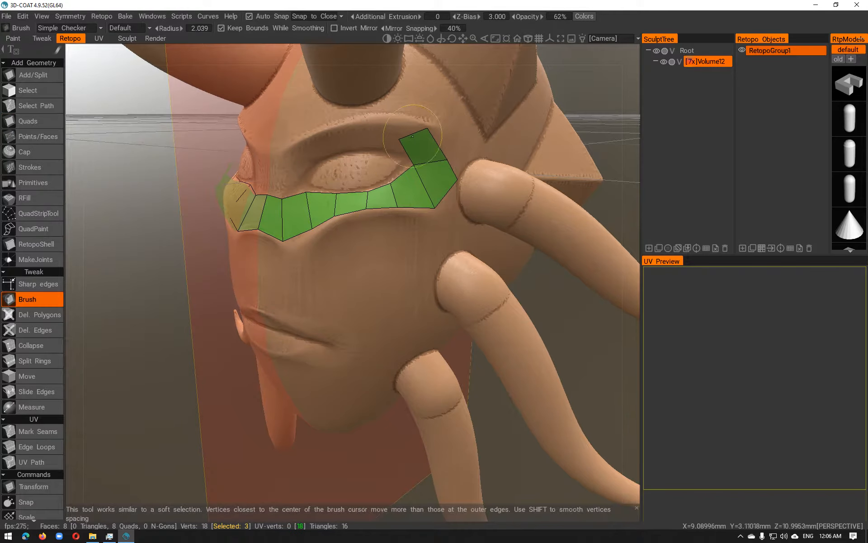
pyautogui.moveTo(396, 139)
pyautogui.mouseDown()
pyautogui.moveTo(405, 153)
pyautogui.moveTo(424, 124)
pyautogui.mouseUp()
pyautogui.moveTo(448, 160); pyautogui.dragTo(460, 152)
pyautogui.moveTo(433, 207); pyautogui.dragTo(402, 212)
pyautogui.moveTo(310, 226)
pyautogui.mouseDown()
pyautogui.moveTo(304, 247)
pyautogui.moveTo(378, 249)
pyautogui.mouseUp()
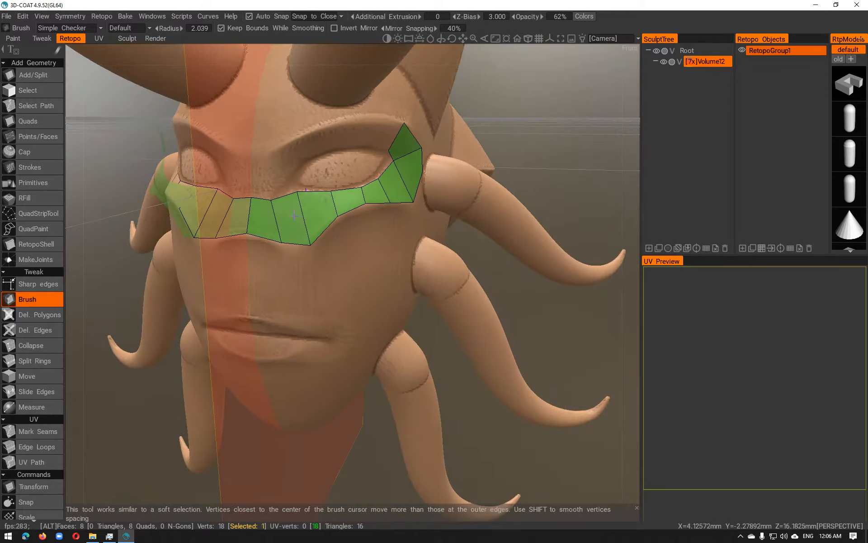
# Step: Nudge the strip's vertices beside the nose bridge, under the eye and at its outer corner to even out the quads
pyautogui.moveTo(274, 201); pyautogui.dragTo(274, 196)
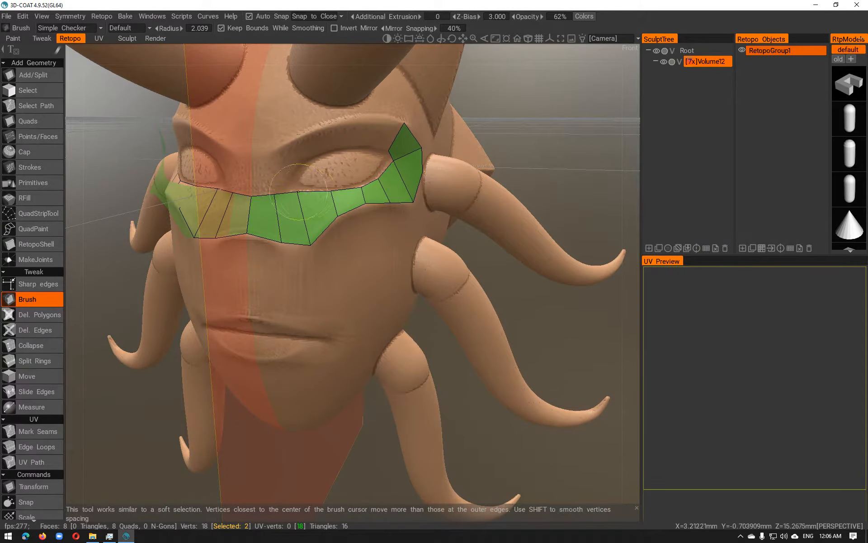
pyautogui.keyDown('alt'); pyautogui.moveTo(298, 191); pyautogui.dragTo(427, 221); pyautogui.keyUp('alt')
pyautogui.moveTo(457, 183); pyautogui.dragTo(454, 194)
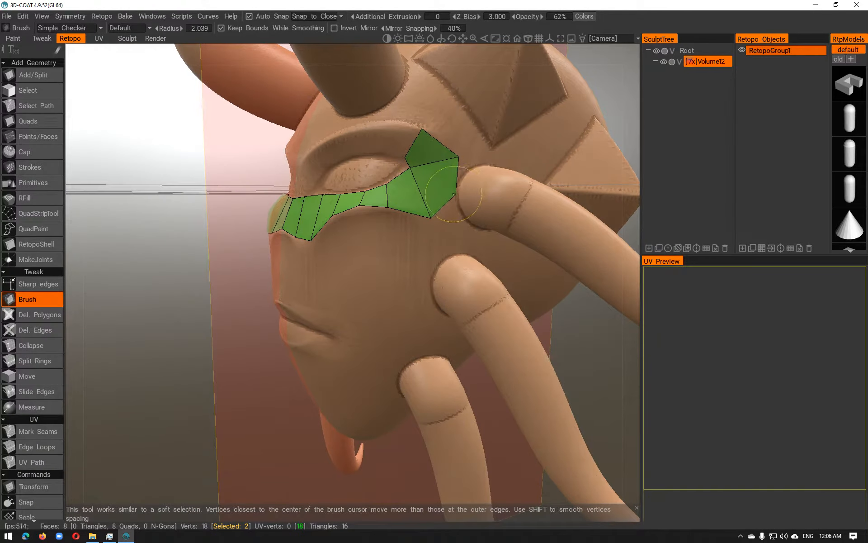
pyautogui.moveTo(455, 159); pyautogui.dragTo(458, 167)
pyautogui.moveTo(427, 135)
pyautogui.keyDown('alt'); pyautogui.mouseDown()
pyautogui.moveTo(454, 138)
pyautogui.moveTo(428, 135)
pyautogui.moveTo(407, 160)
pyautogui.mouseUp(); pyautogui.keyUp('alt')
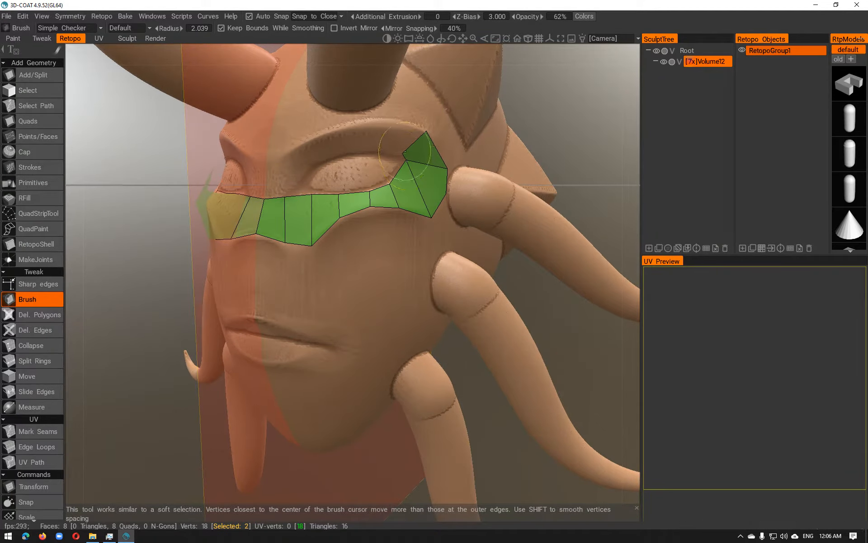
pyautogui.moveTo(312, 195)
pyautogui.mouseDown()
pyautogui.moveTo(342, 192)
pyautogui.moveTo(357, 213)
pyautogui.mouseUp()
pyautogui.moveTo(284, 197); pyautogui.dragTo(292, 188)
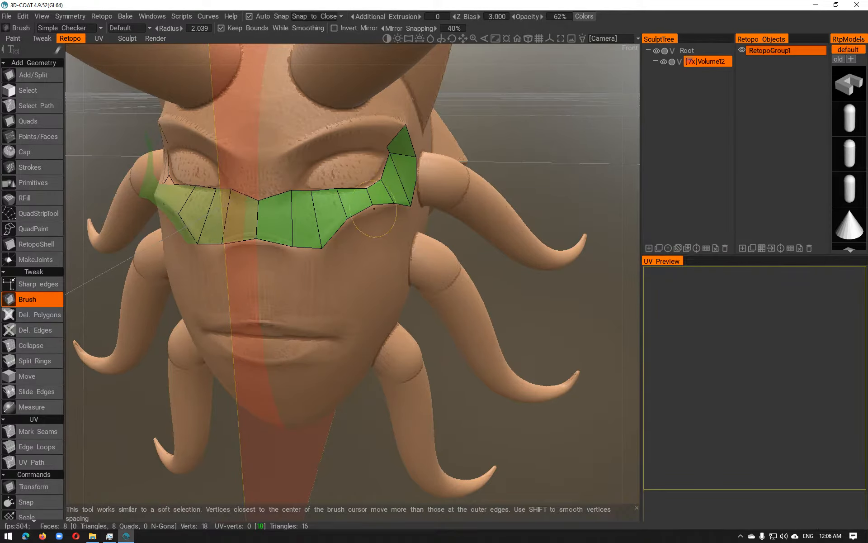
# Step: Delete all the retopo quads around the eye one by one with the Del. Polygons tool
pyautogui.click(50, 318)
pyautogui.click(274, 219)
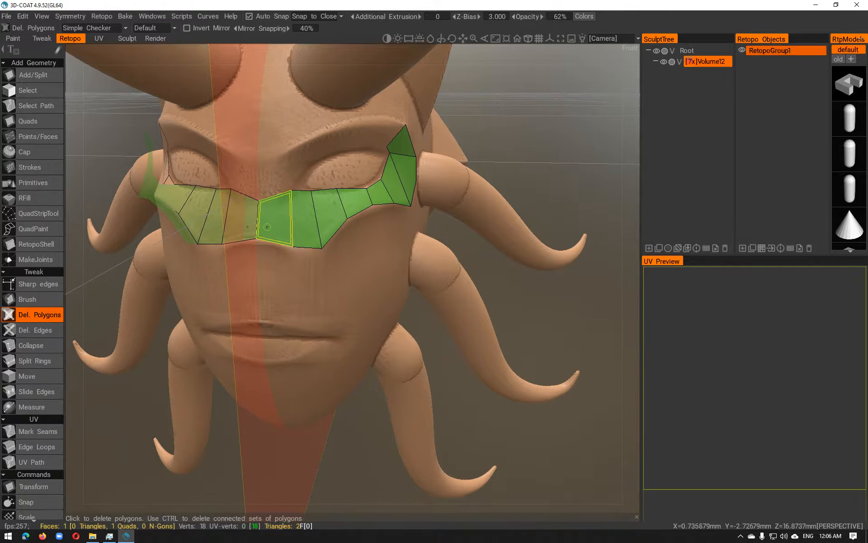
pyautogui.click(306, 225)
pyautogui.click(328, 212)
pyautogui.click(353, 201)
pyautogui.click(379, 190)
pyautogui.click(397, 186)
pyautogui.click(405, 163)
pyautogui.click(405, 138)
# Step: Start AUTOPO on Volume12 and open the required poly count for editing
pyautogui.keyDown('alt'); pyautogui.moveTo(405, 138); pyautogui.dragTo(345, 157); pyautogui.keyUp('alt')
pyautogui.keyDown('alt'); pyautogui.moveTo(376, 214); pyautogui.dragTo(353, 276, button='middle'); pyautogui.keyUp('alt')
pyautogui.keyDown('alt'); pyautogui.moveTo(352, 275); pyautogui.dragTo(343, 251, button='right'); pyautogui.keyUp('alt')
pyautogui.keyDown('alt'); pyautogui.moveTo(343, 251); pyautogui.dragTo(366, 240); pyautogui.keyUp('alt')
pyautogui.scroll(5, 366, 240)
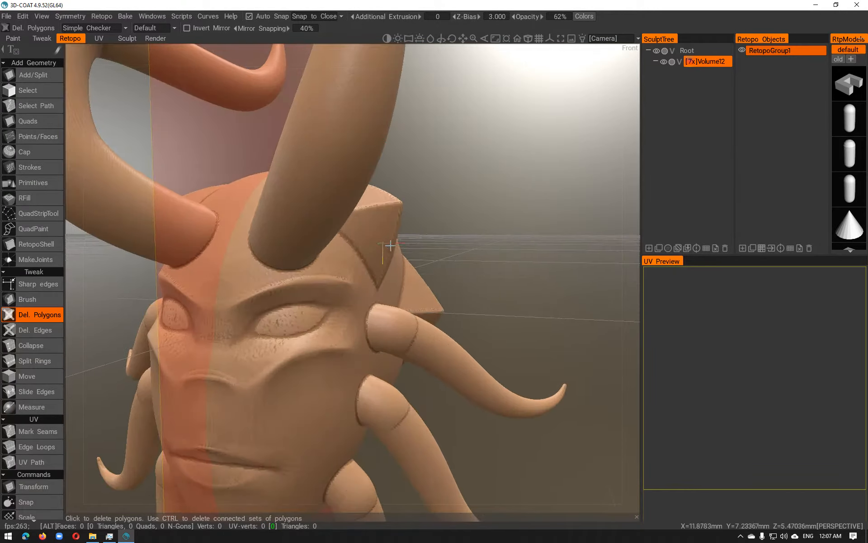
pyautogui.rightClick(707, 66)
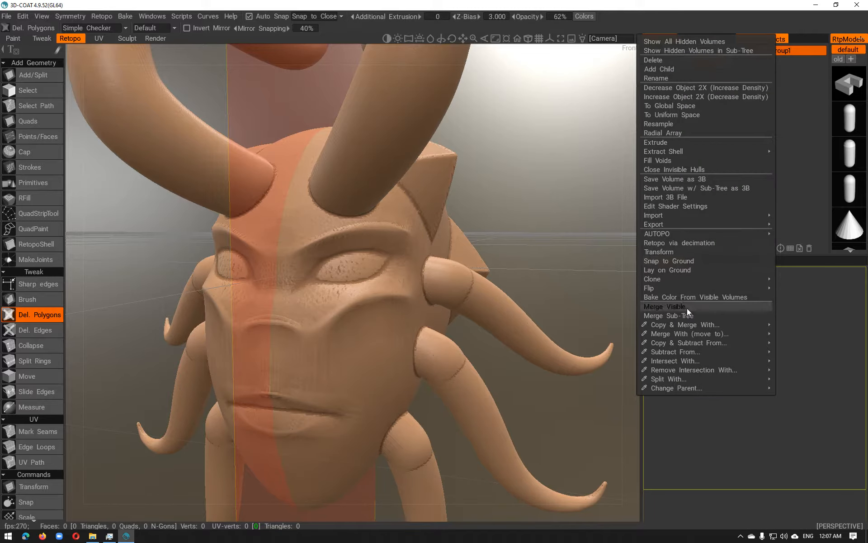
pyautogui.moveTo(673, 233)
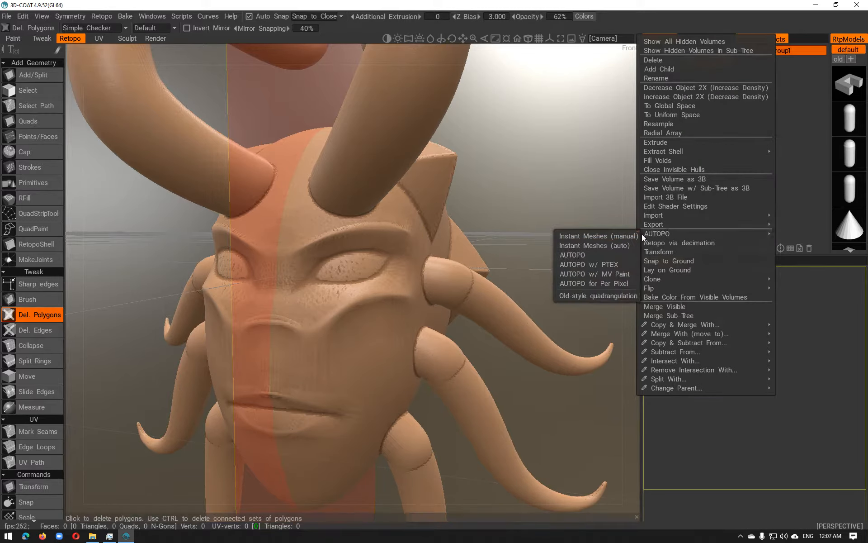
pyautogui.click(571, 254)
pyautogui.click(465, 215)
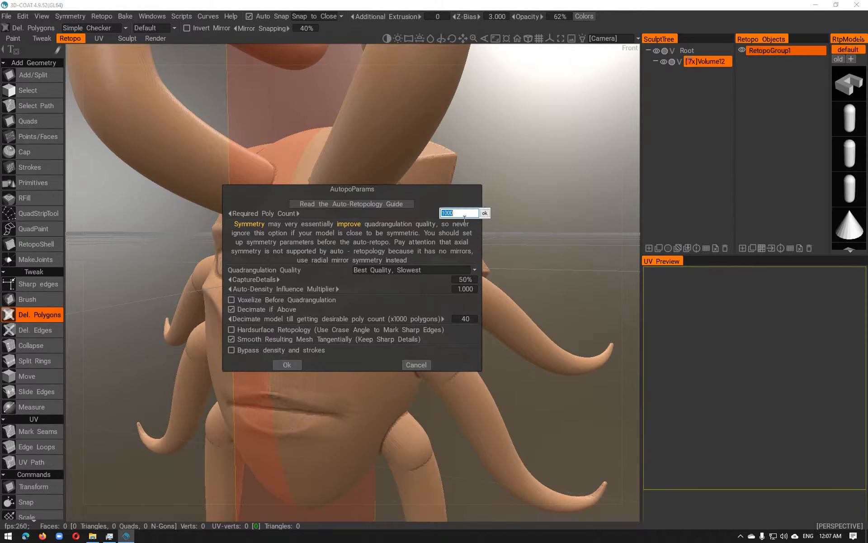
# Step: Auto-retopologize Volume12 at about 3000 polygons with best quality, without painted density areas or guide strokes
pyautogui.write('3')
pyautogui.click(292, 364)
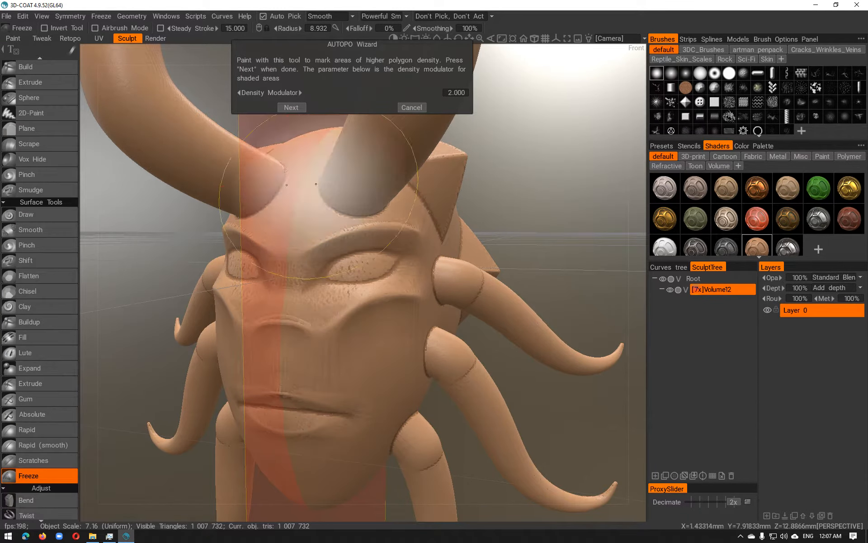
pyautogui.moveTo(357, 285); pyautogui.dragTo(321, 276)
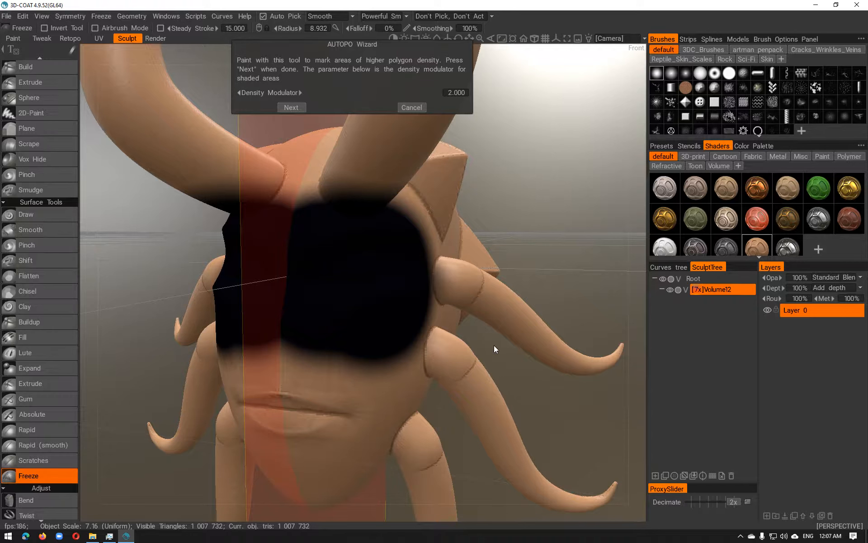
pyautogui.hotkey('ctrl', 'z')
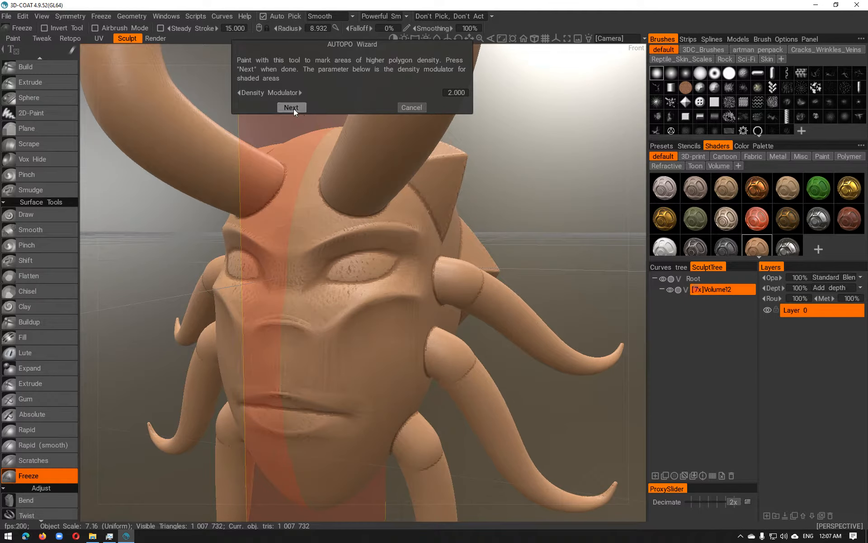
pyautogui.click(294, 109)
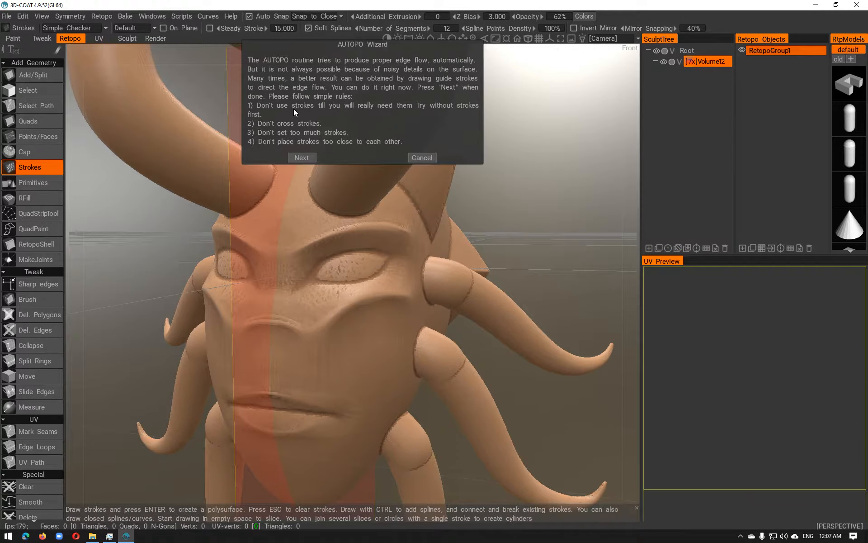
pyautogui.click(305, 157)
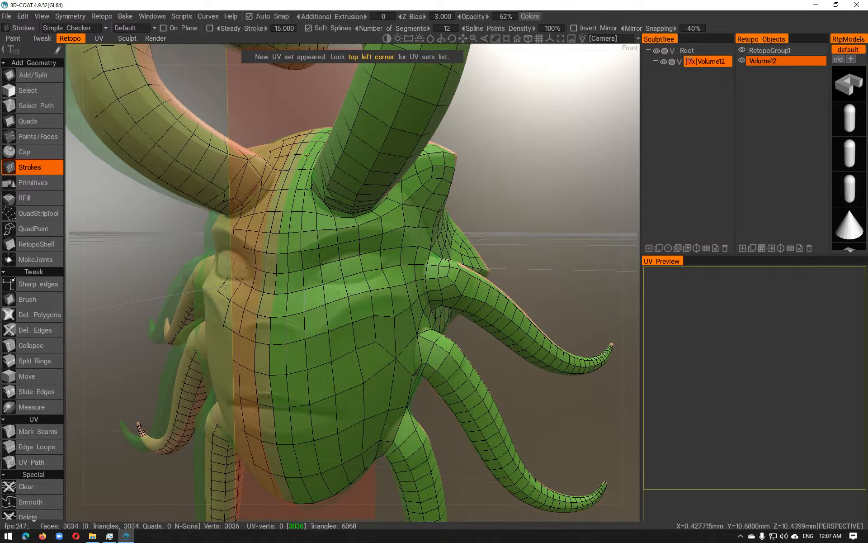
# Step: Examine the auto-generated retopology mesh on the horned head from several angles and undo it
pyautogui.keyDown('alt'); pyautogui.moveTo(400, 328); pyautogui.dragTo(326, 295); pyautogui.keyUp('alt')
pyautogui.keyDown('alt'); pyautogui.moveTo(327, 295); pyautogui.dragTo(441, 267, button='right'); pyautogui.keyUp('alt')
pyautogui.keyDown('alt'); pyautogui.moveTo(441, 267); pyautogui.dragTo(397, 252); pyautogui.keyUp('alt')
pyautogui.moveTo(397, 249)
pyautogui.keyDown('alt'); pyautogui.mouseDown(button='right')
pyautogui.moveTo(373, 241)
pyautogui.moveTo(403, 237)
pyautogui.mouseUp(button='right'); pyautogui.keyUp('alt')
pyautogui.keyDown('alt'); pyautogui.moveTo(403, 237); pyautogui.dragTo(428, 245); pyautogui.keyUp('alt')
pyautogui.keyDown('alt'); pyautogui.moveTo(429, 245); pyautogui.dragTo(319, 245, button='right'); pyautogui.keyUp('alt')
pyautogui.keyDown('alt'); pyautogui.moveTo(318, 246); pyautogui.dragTo(295, 241); pyautogui.keyUp('alt')
pyautogui.keyDown('alt'); pyautogui.moveTo(295, 240); pyautogui.dragTo(329, 243, button='right'); pyautogui.keyUp('alt')
pyautogui.keyDown('alt'); pyautogui.moveTo(328, 239); pyautogui.dragTo(342, 244); pyautogui.keyUp('alt')
pyautogui.hotkey('ctrl', 'z')
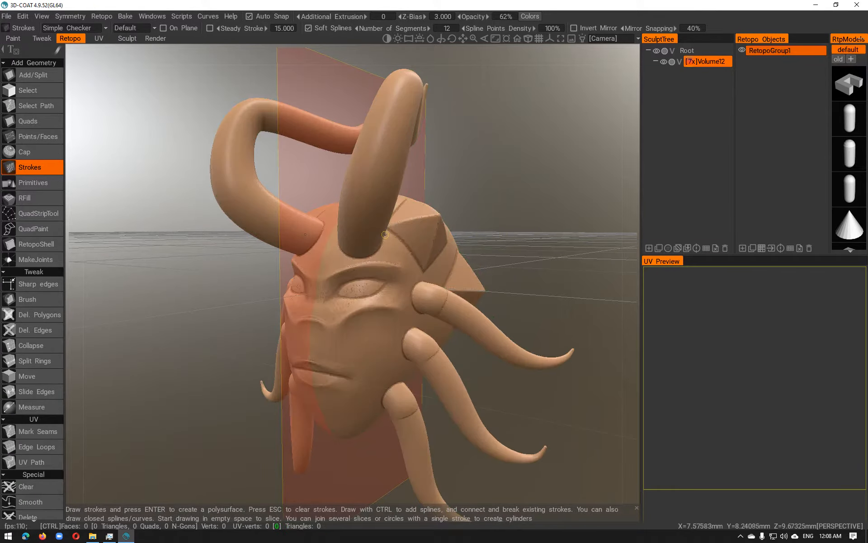
# Step: Switch to the Sculpt room and apply the default gold shader to Volume12, accepting the shader notice
pyautogui.keyDown('alt'); pyautogui.moveTo(529, 229); pyautogui.dragTo(486, 252); pyautogui.keyUp('alt')
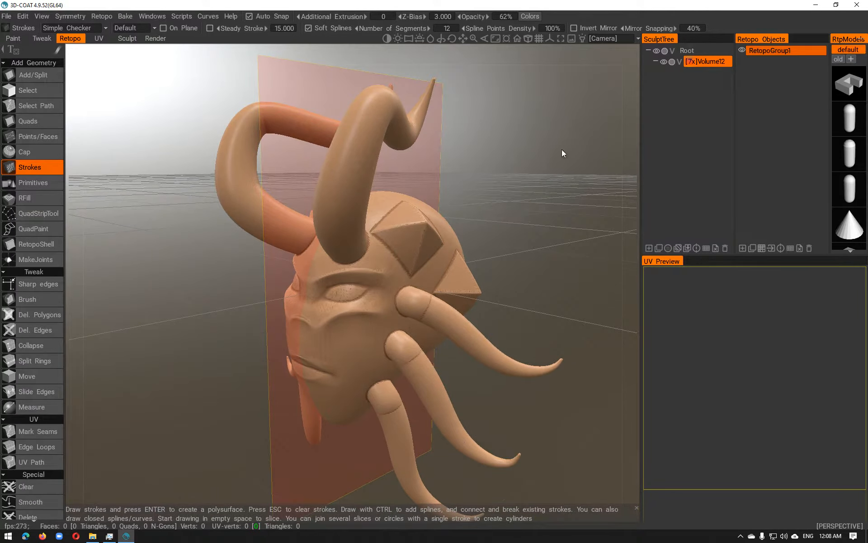
pyautogui.keyDown('alt'); pyautogui.moveTo(434, 262); pyautogui.dragTo(434, 262, button='right'); pyautogui.keyUp('alt')
pyautogui.keyDown('alt'); pyautogui.moveTo(434, 262); pyautogui.dragTo(452, 239); pyautogui.keyUp('alt')
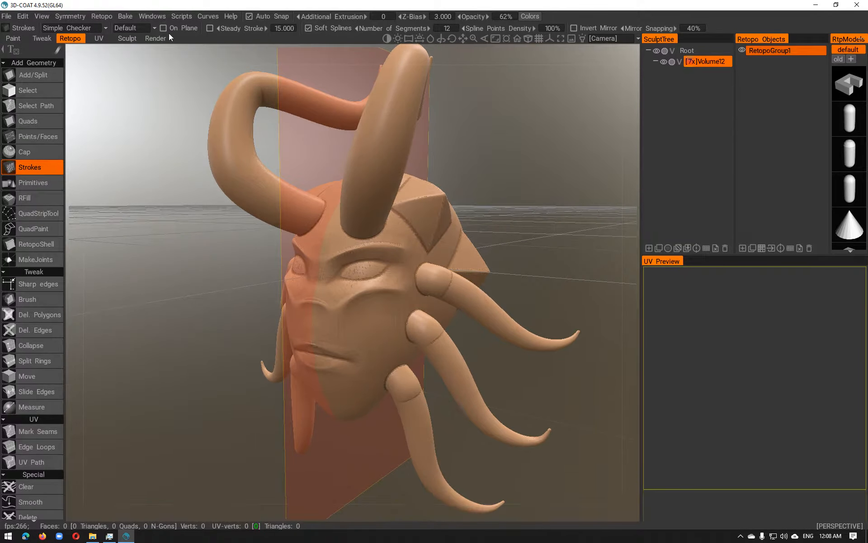
pyautogui.click(124, 39)
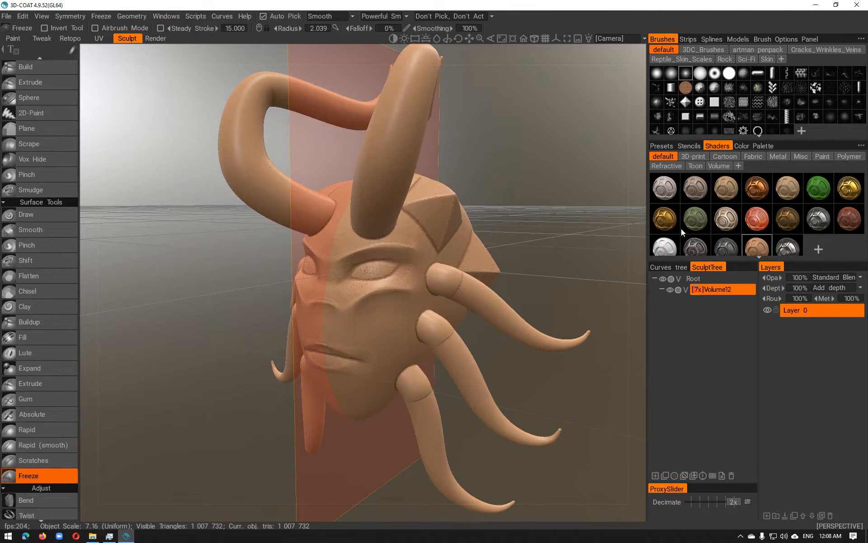
pyautogui.click(672, 221)
pyautogui.click(362, 322)
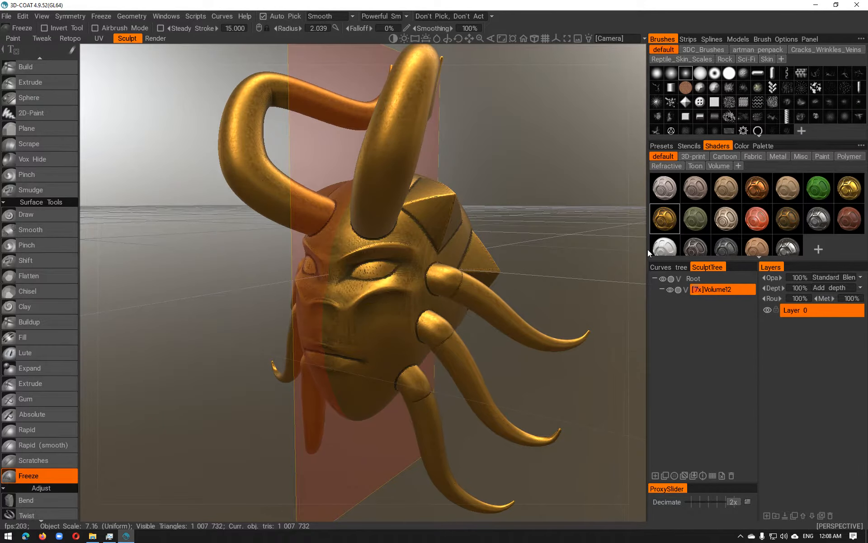
# Step: Try the worn steel, dark grey metal and polished chrome default shaders on Volume12, ending on the dark grey one
pyautogui.click(696, 250)
pyautogui.moveTo(506, 248); pyautogui.dragTo(457, 251)
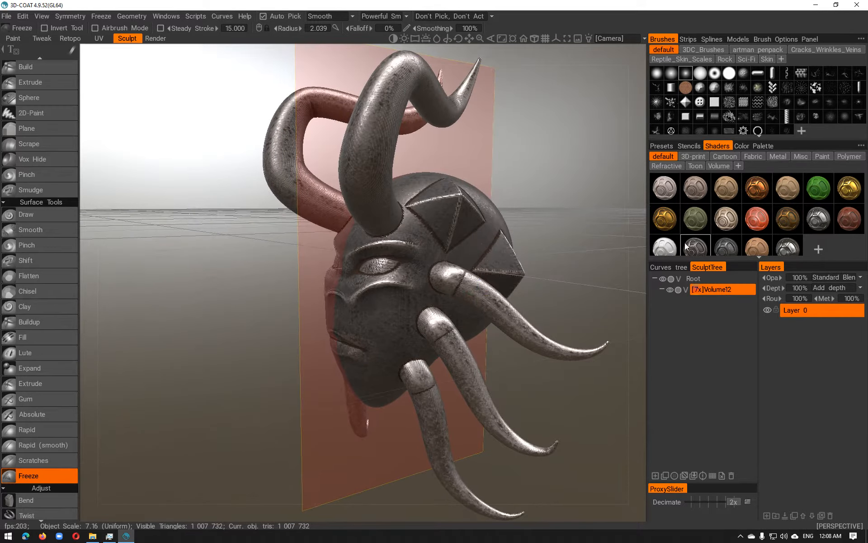
pyautogui.click(719, 245)
pyautogui.moveTo(574, 243); pyautogui.dragTo(624, 244)
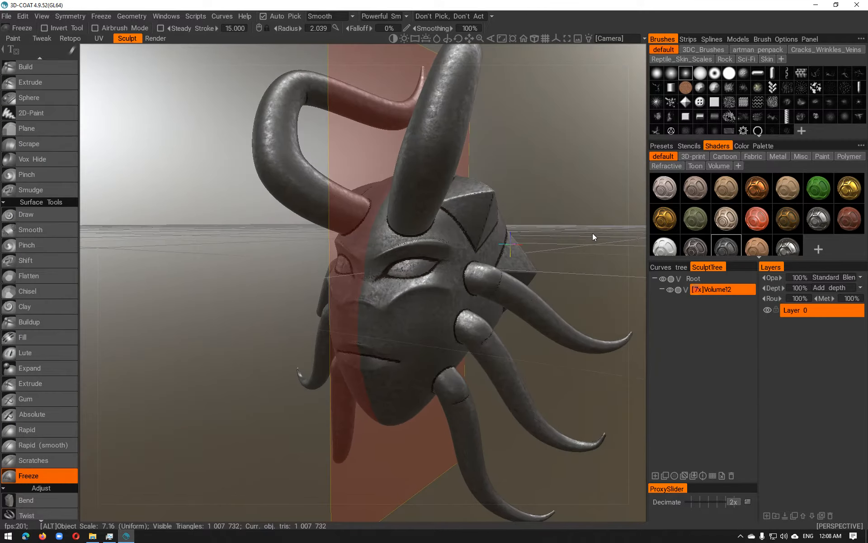
pyautogui.click(781, 246)
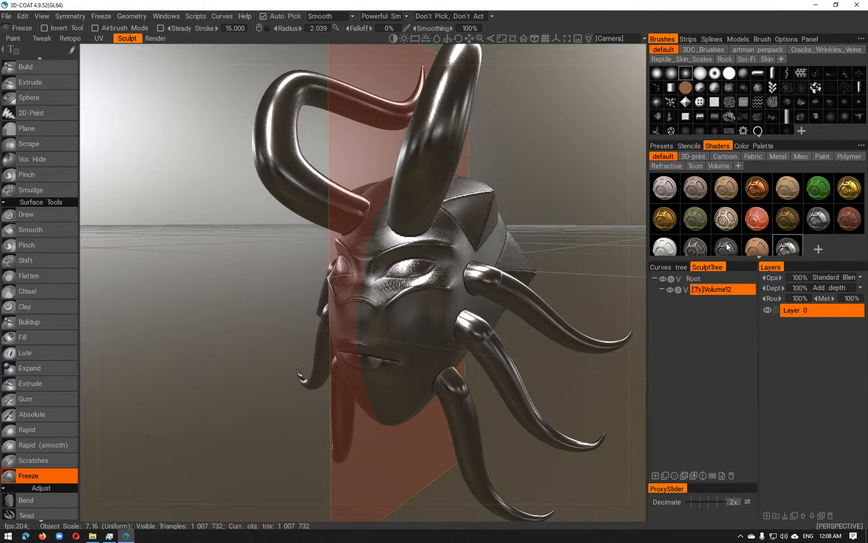
pyautogui.click(727, 247)
pyautogui.keyDown('alt'); pyautogui.moveTo(592, 232); pyautogui.dragTo(556, 229); pyautogui.keyUp('alt')
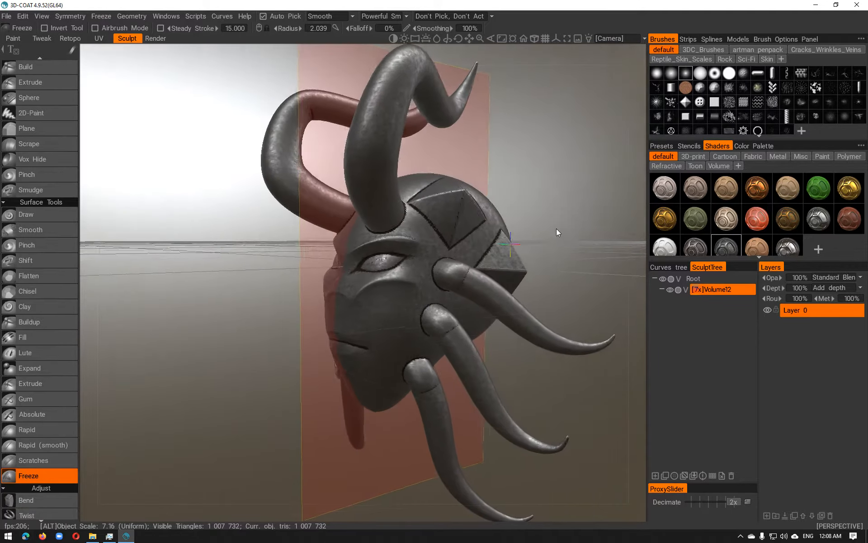
pyautogui.scroll(6, 543, 233)
pyautogui.keyDown('alt'); pyautogui.moveTo(544, 229); pyautogui.dragTo(395, 228, button='middle'); pyautogui.keyUp('alt')
pyautogui.keyDown('alt'); pyautogui.moveTo(395, 231); pyautogui.dragTo(632, 234); pyautogui.keyUp('alt')
# Step: Try the default gold shader on Volume12 again and replace it with OldCopper
pyautogui.click(666, 224)
pyautogui.scroll(-6, 480, 218)
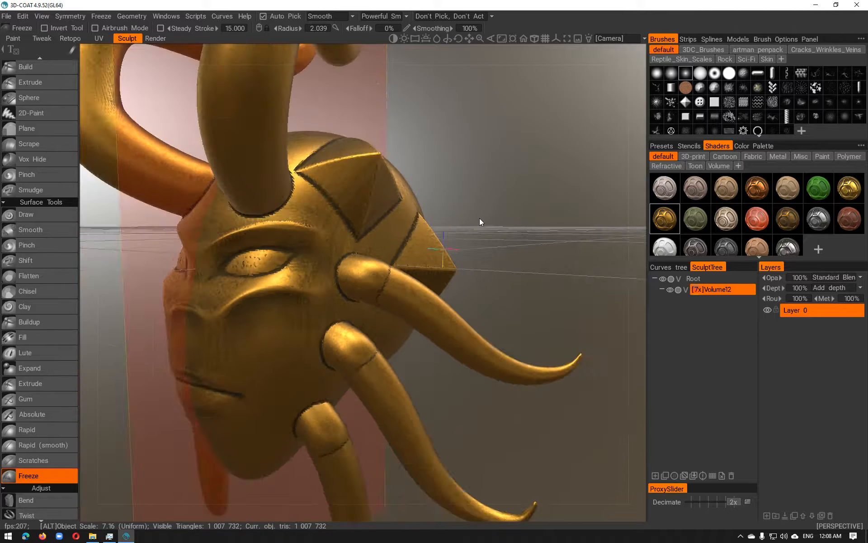
pyautogui.keyDown('alt'); pyautogui.moveTo(493, 214); pyautogui.dragTo(433, 228); pyautogui.keyUp('alt')
pyautogui.click(795, 218)
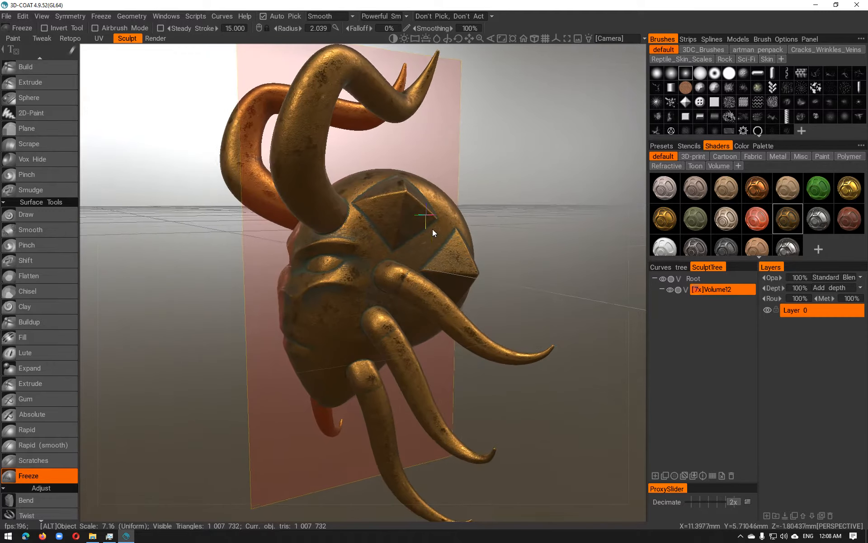
pyautogui.keyDown('alt'); pyautogui.moveTo(433, 229); pyautogui.dragTo(446, 226, button='right'); pyautogui.keyUp('alt')
# Step: Adjust the cavity intensity and bulge intensity in the current object's OldCopper shader settings and accept them
pyautogui.rightClick(778, 215)
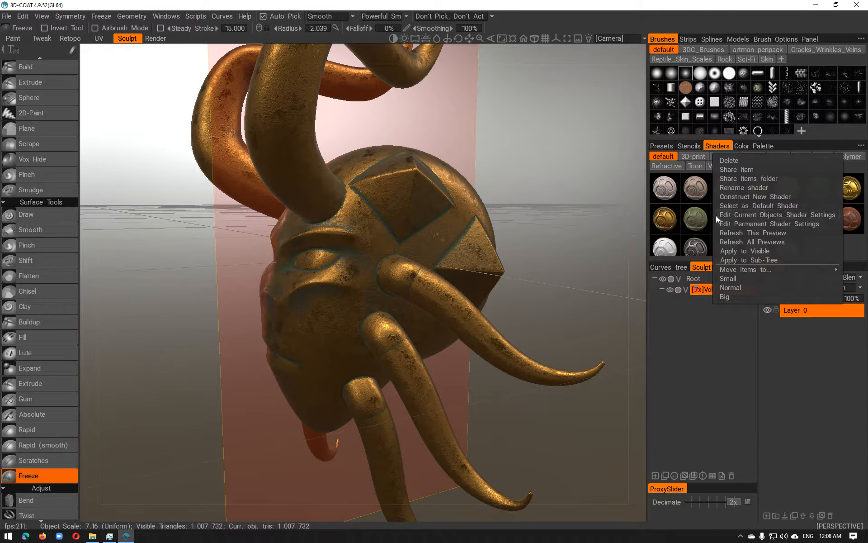
pyautogui.click(751, 216)
pyautogui.moveTo(380, 157); pyautogui.dragTo(620, 108)
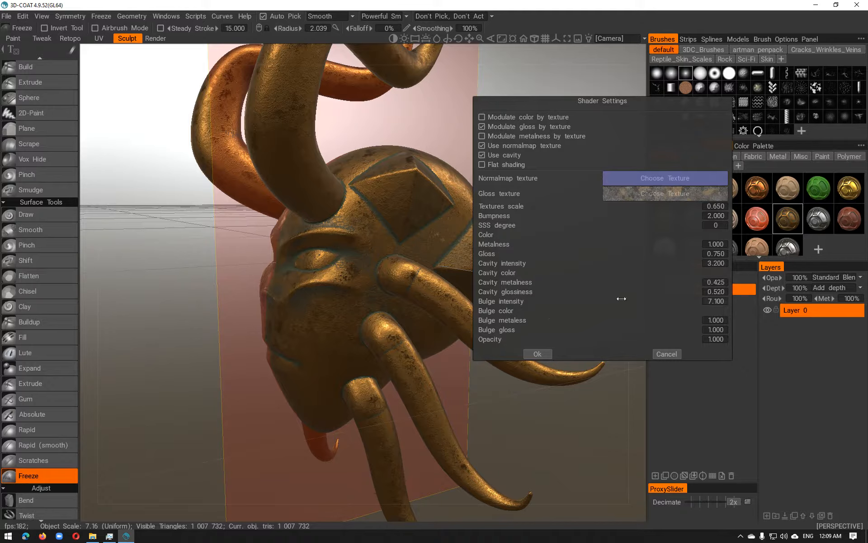
pyautogui.moveTo(597, 302)
pyautogui.mouseDown()
pyautogui.moveTo(754, 302)
pyautogui.moveTo(545, 302)
pyautogui.moveTo(710, 305)
pyautogui.mouseUp()
pyautogui.moveTo(479, 254); pyautogui.dragTo(619, 253)
pyautogui.moveTo(526, 252)
pyautogui.mouseDown()
pyautogui.moveTo(406, 245)
pyautogui.moveTo(558, 251)
pyautogui.mouseUp()
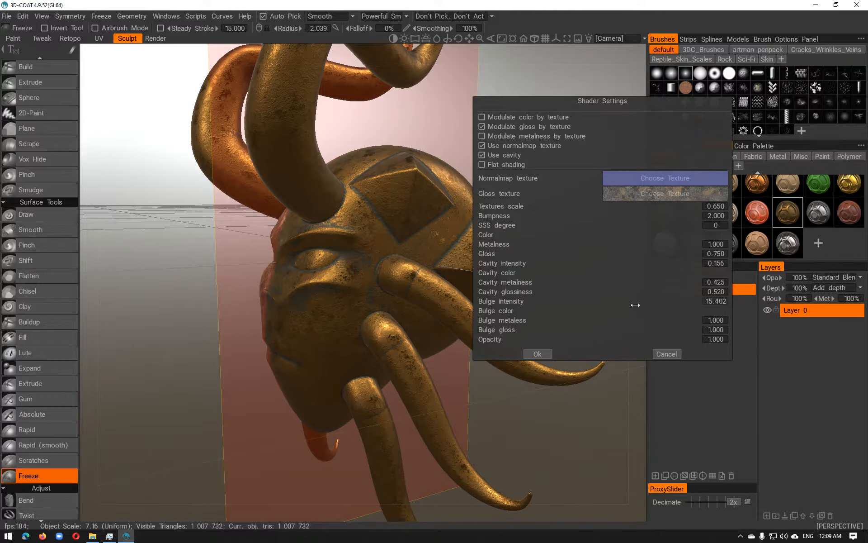
pyautogui.moveTo(641, 306); pyautogui.dragTo(668, 297)
pyautogui.keyDown('alt'); pyautogui.moveTo(436, 259); pyautogui.dragTo(378, 260); pyautogui.keyUp('alt')
pyautogui.click(537, 354)
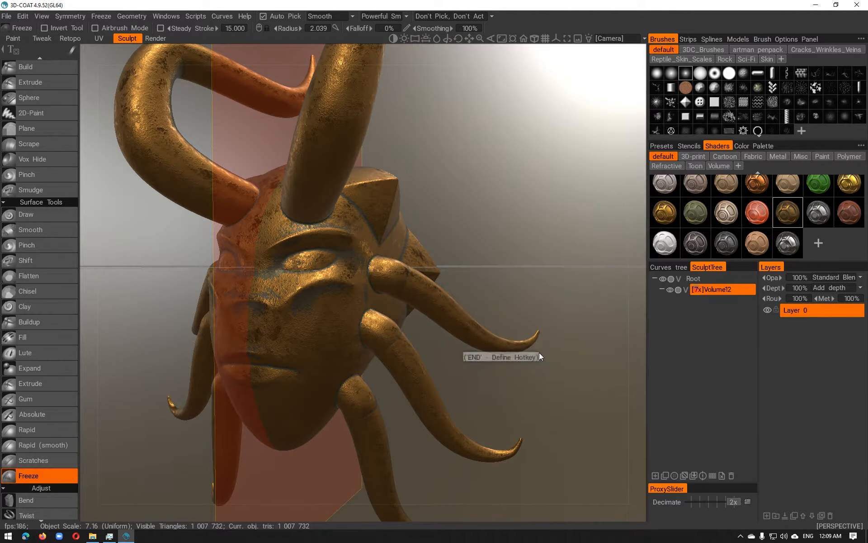
# Step: Browse the 3D-print, Cartoon and Fabric shaders and try RedVelvet and Woven on Volume12
pyautogui.keyDown('alt'); pyautogui.moveTo(561, 295); pyautogui.dragTo(537, 273); pyautogui.keyUp('alt')
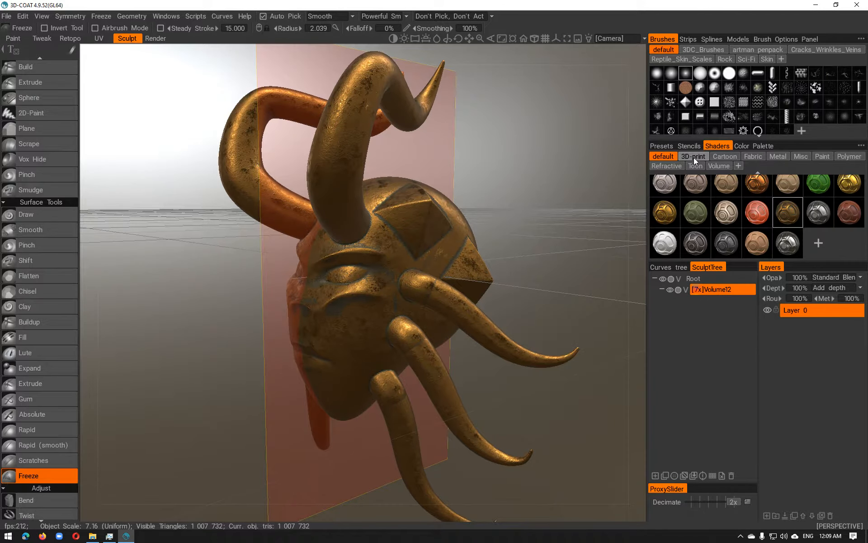
pyautogui.moveTo(726, 212)
pyautogui.scroll(1, 711, 234)
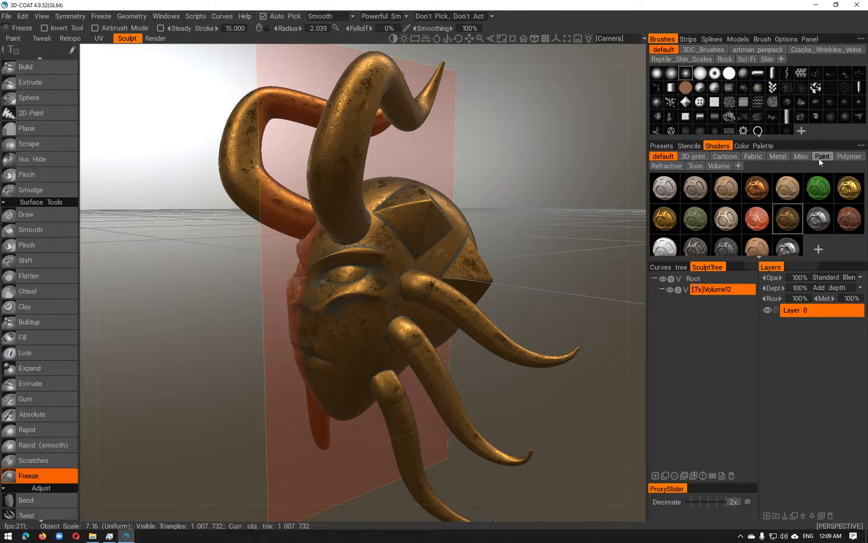
pyautogui.click(697, 157)
pyautogui.click(724, 157)
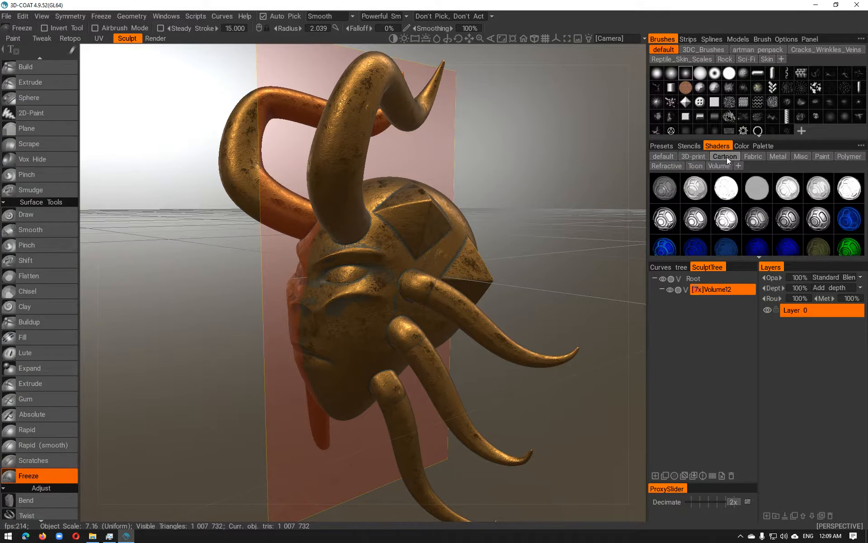
pyautogui.click(755, 157)
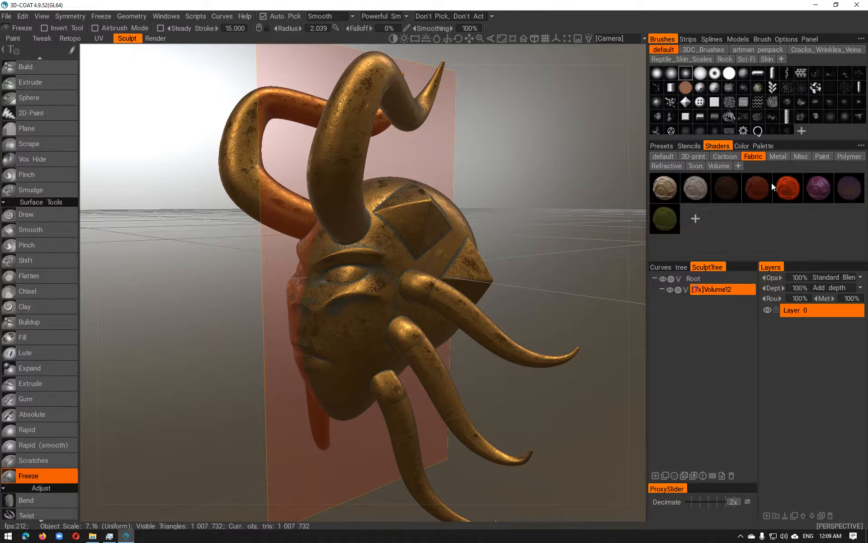
pyautogui.click(783, 187)
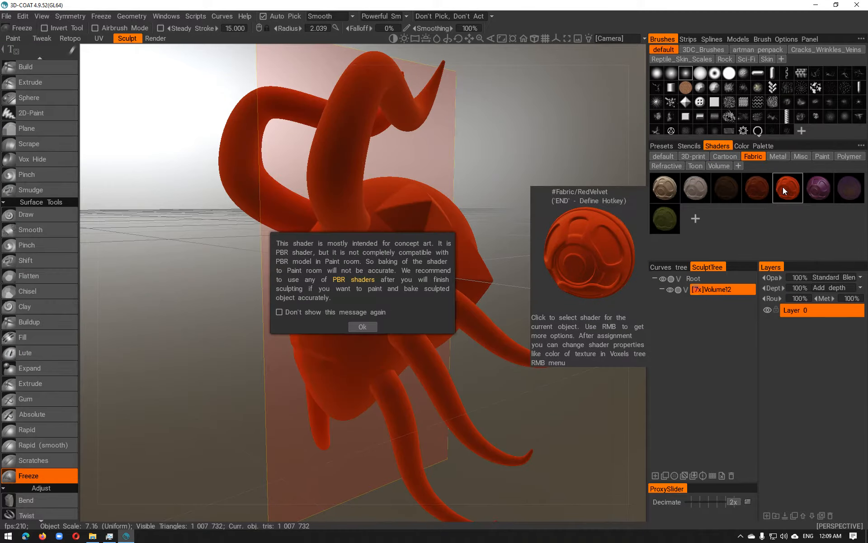
pyautogui.click(362, 326)
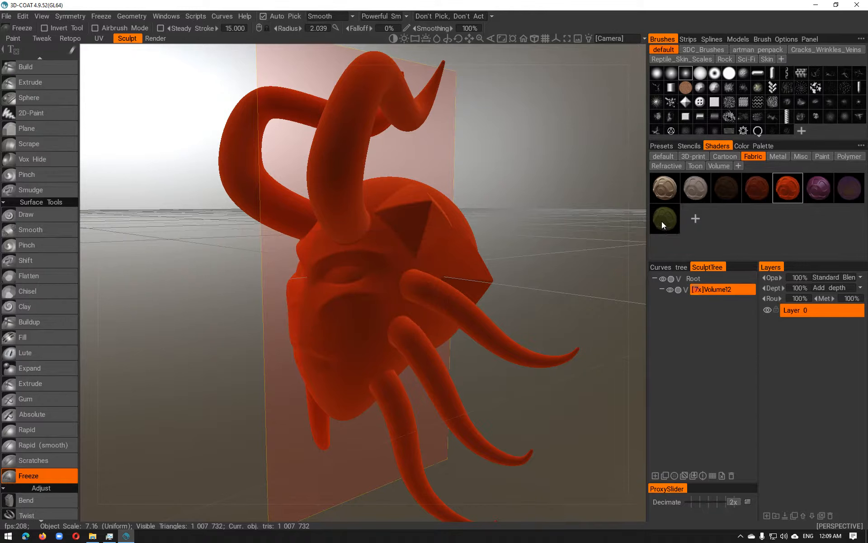
pyautogui.click(661, 221)
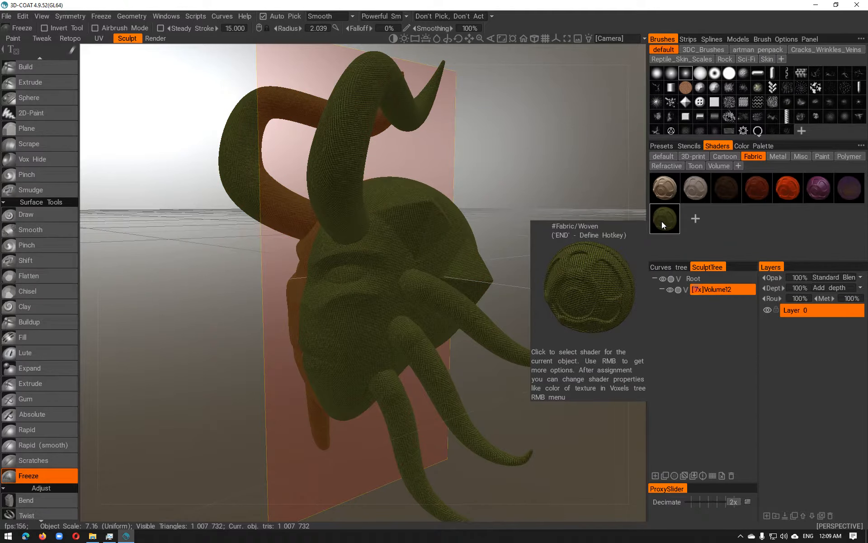
# Step: Try the matte black shader and the dark chrome shader from the Metal category on Volume12
pyautogui.click(779, 156)
pyautogui.click(752, 188)
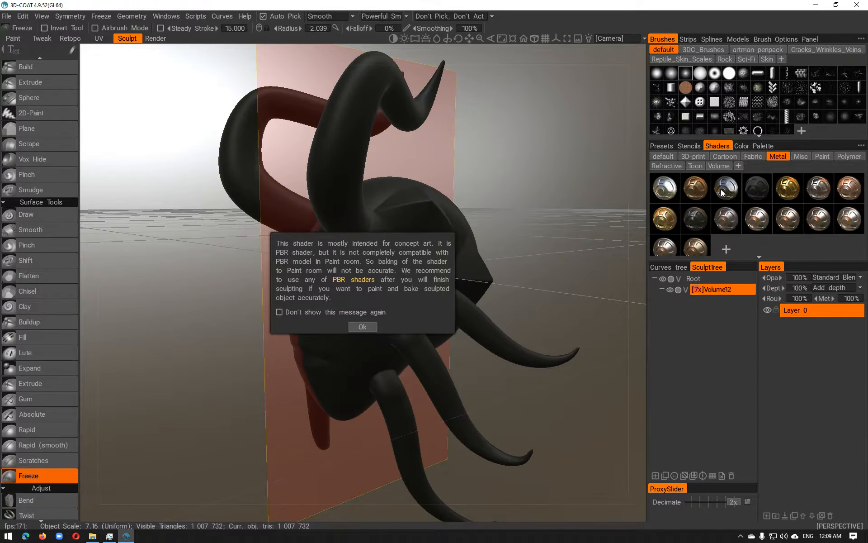
pyautogui.click(723, 193)
pyautogui.click(363, 326)
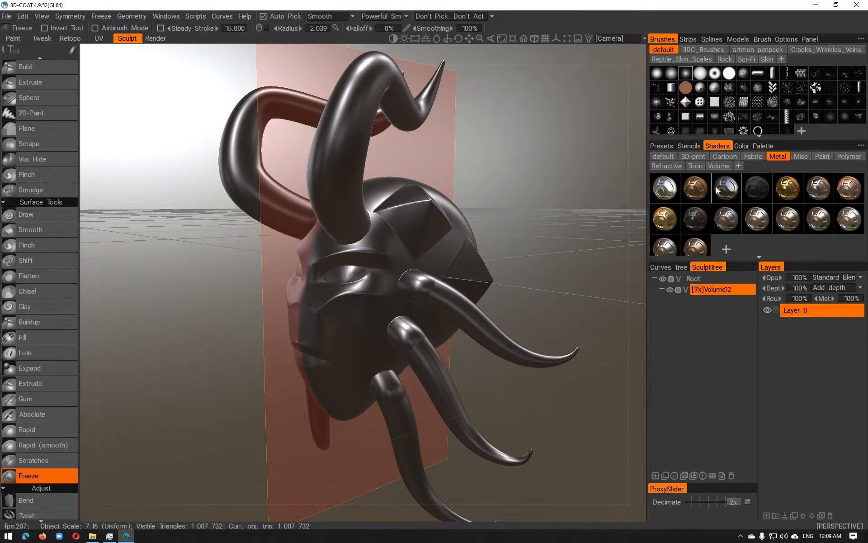
# Step: Apply the OldCopper shader from the default category to Volume12 and accept the cavity notice
pyautogui.click(664, 156)
pyautogui.click(780, 222)
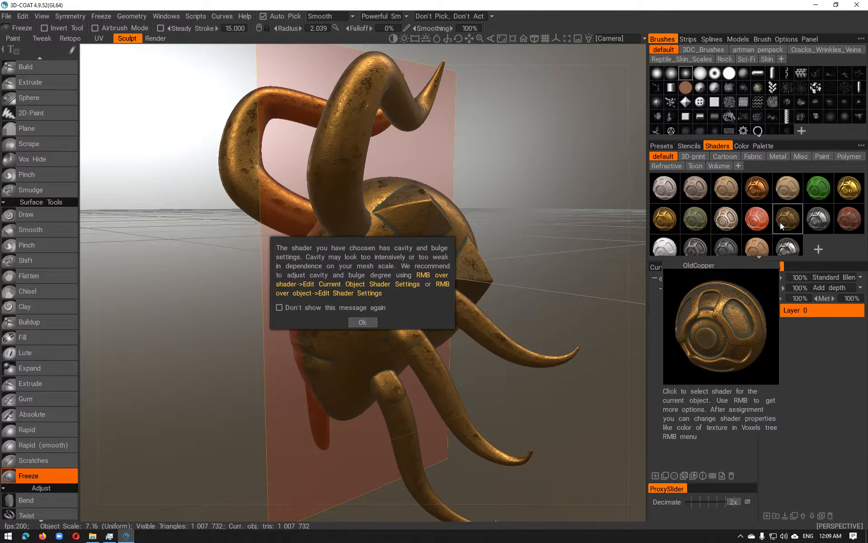
pyautogui.click(364, 324)
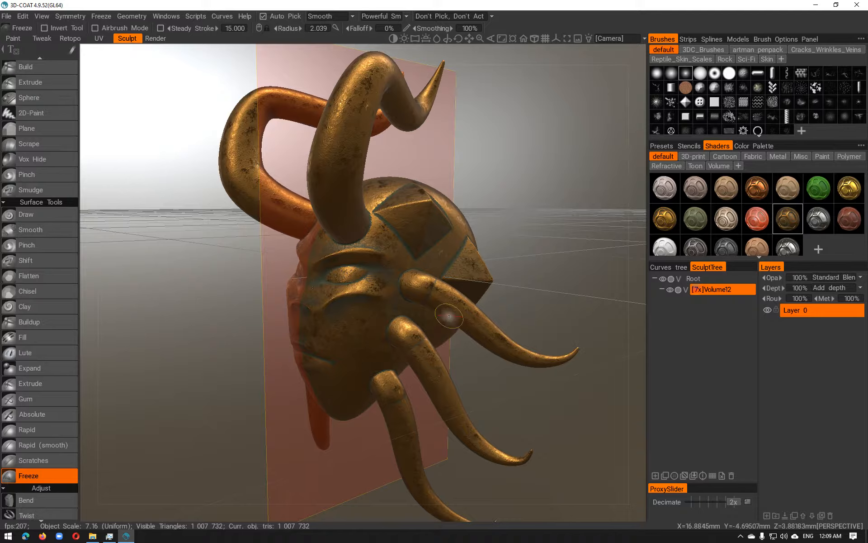
# Step: Examine the old-copper horned head from the side and look through the AUTOPO options offered for Volume12
pyautogui.moveTo(509, 299)
pyautogui.keyDown('alt'); pyautogui.mouseDown()
pyautogui.moveTo(570, 294)
pyautogui.moveTo(475, 291)
pyautogui.moveTo(462, 309)
pyautogui.mouseUp(); pyautogui.keyUp('alt')
pyautogui.keyDown('alt'); pyautogui.moveTo(462, 309); pyautogui.dragTo(427, 291, button='right'); pyautogui.keyUp('alt')
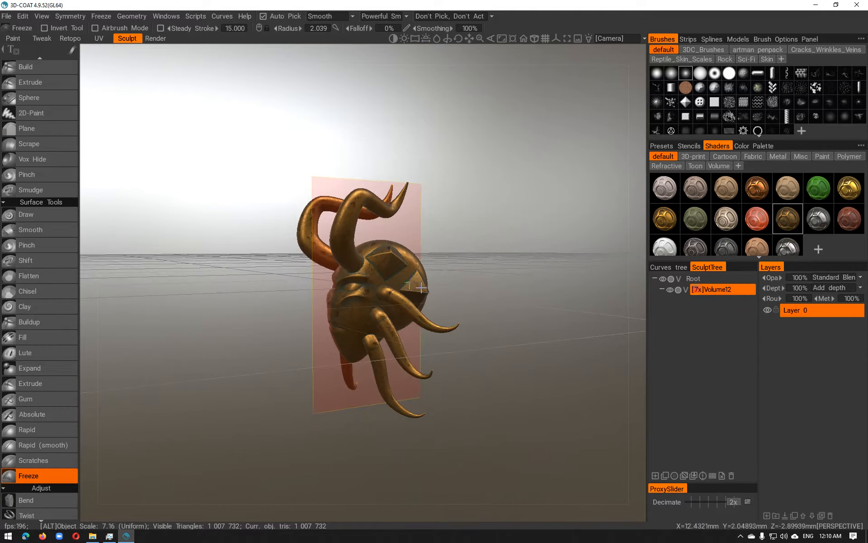
pyautogui.keyDown('alt'); pyautogui.moveTo(432, 292); pyautogui.dragTo(443, 259, button='middle'); pyautogui.keyUp('alt')
pyautogui.keyDown('alt'); pyautogui.moveTo(443, 259); pyautogui.dragTo(450, 271, button='right'); pyautogui.keyUp('alt')
pyautogui.keyDown('alt'); pyautogui.moveTo(450, 270); pyautogui.dragTo(456, 310, button='middle'); pyautogui.keyUp('alt')
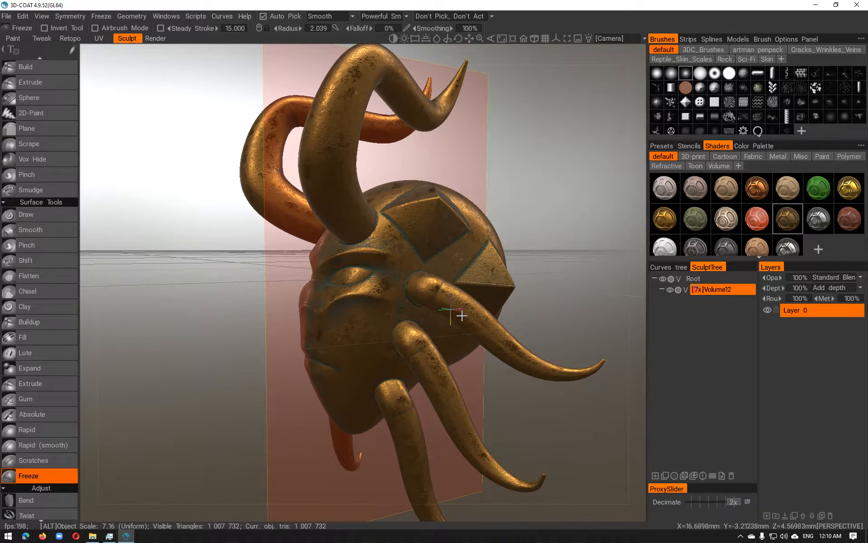
pyautogui.rightClick(715, 289)
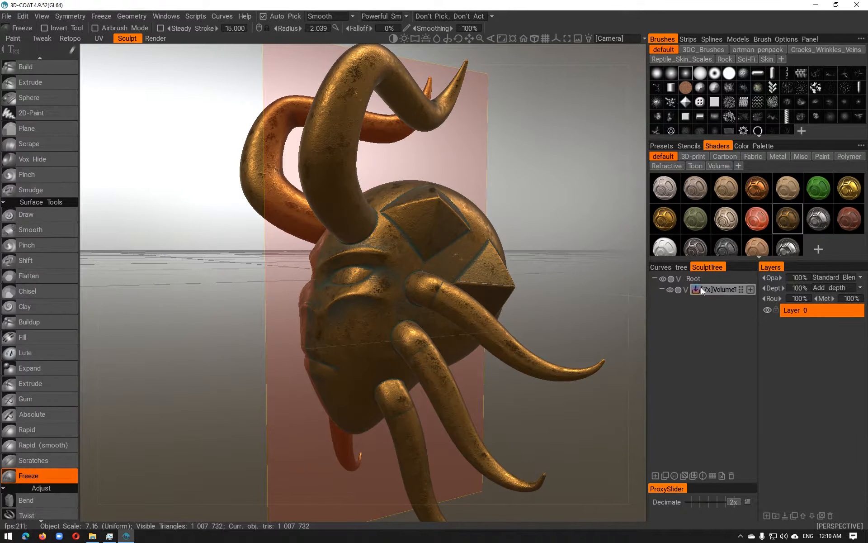
pyautogui.rightClick(701, 287)
pyautogui.moveTo(687, 309)
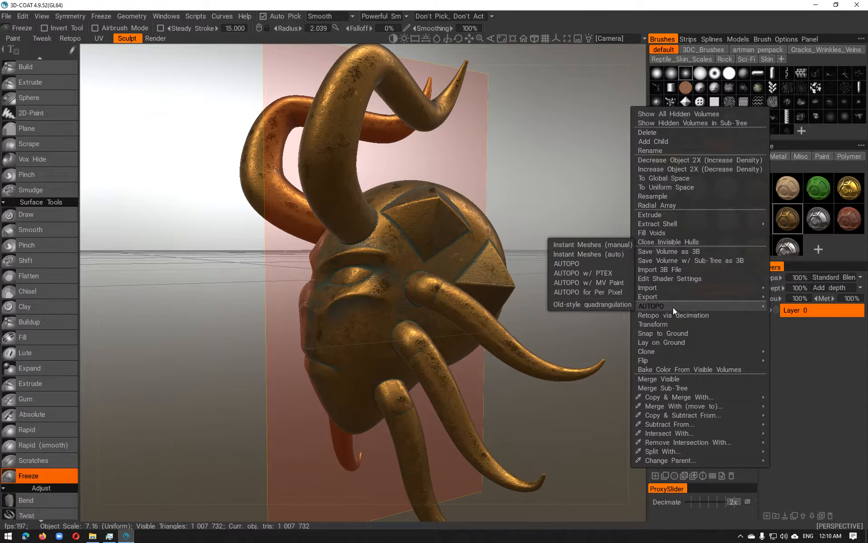
# Step: Switch to the Retopo room and run AUTOPO for Per Pixel on Volume12 with a required poly count of 3000
pyautogui.click(70, 38)
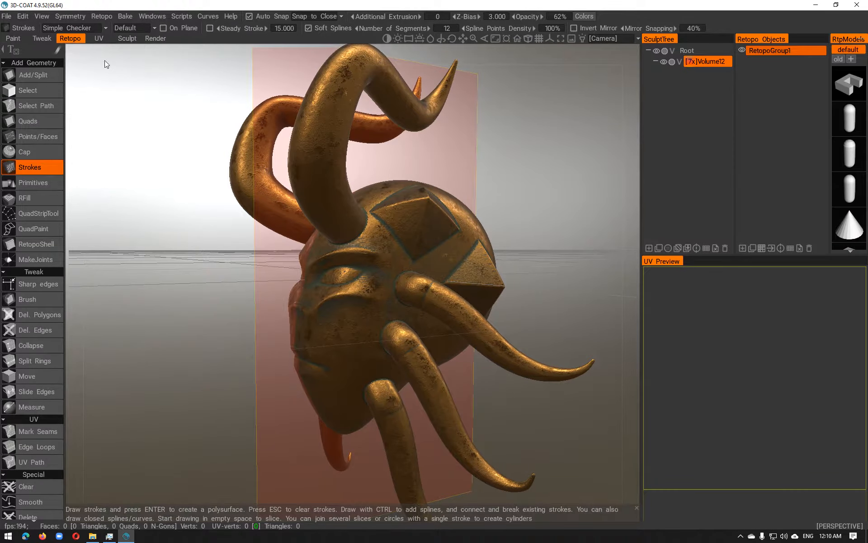
pyautogui.rightClick(704, 60)
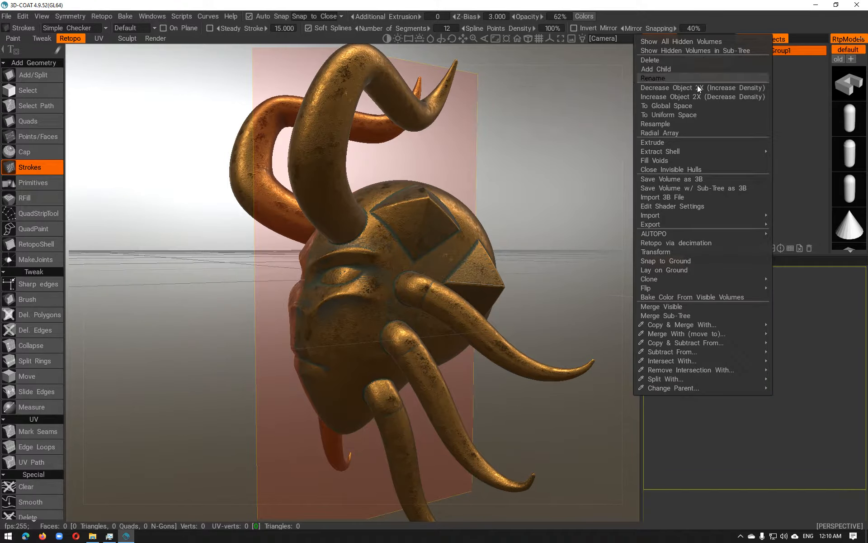
pyautogui.moveTo(696, 224)
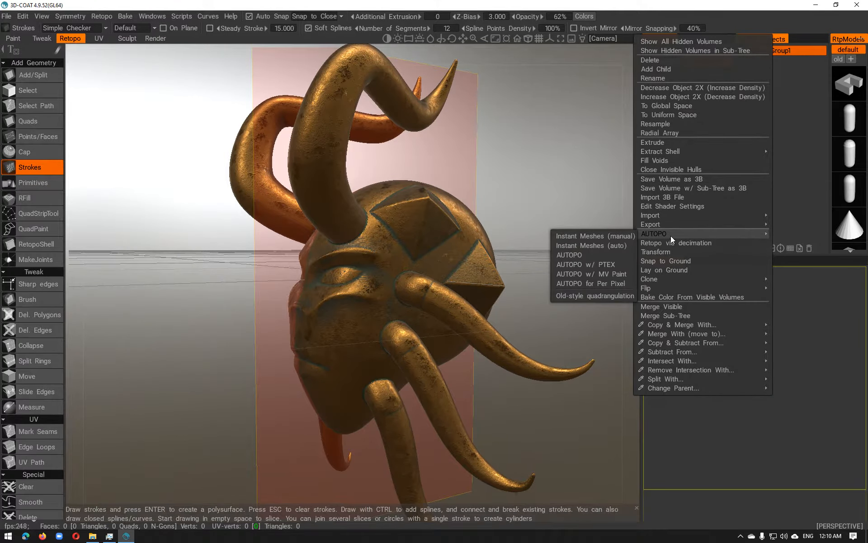
pyautogui.click(588, 282)
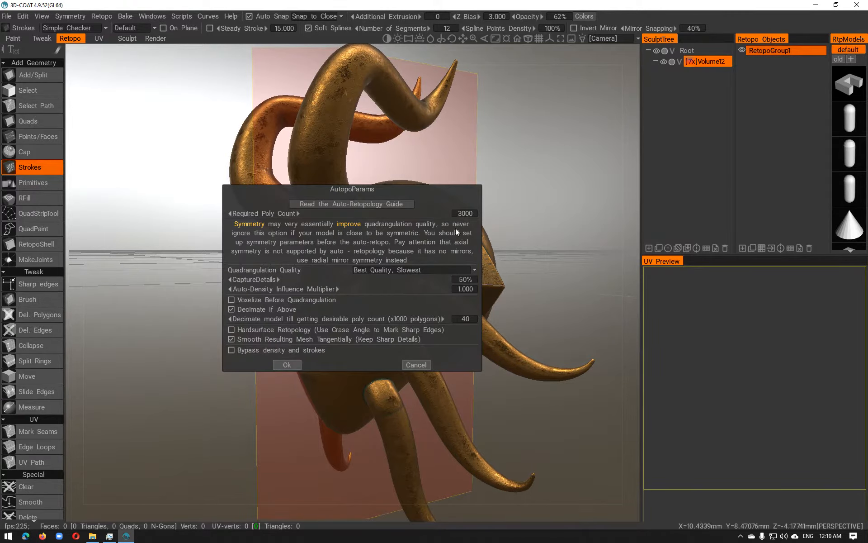
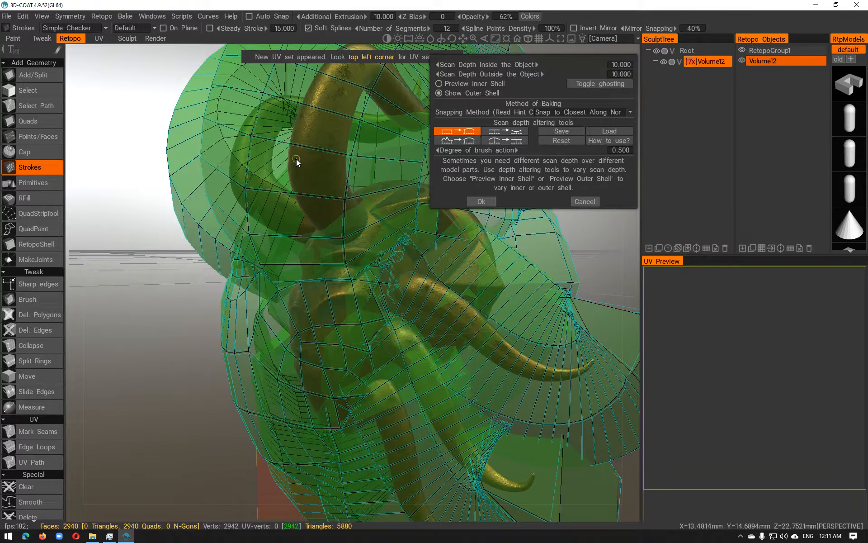
# Step: Tighten the outer baking shell around the head by setting the scan depth outside the object to 0.973
pyautogui.keyDown('alt'); pyautogui.moveTo(399, 274); pyautogui.dragTo(376, 252, button='right'); pyautogui.keyUp('alt')
pyautogui.keyDown('alt'); pyautogui.moveTo(375, 253); pyautogui.dragTo(455, 264); pyautogui.keyUp('alt')
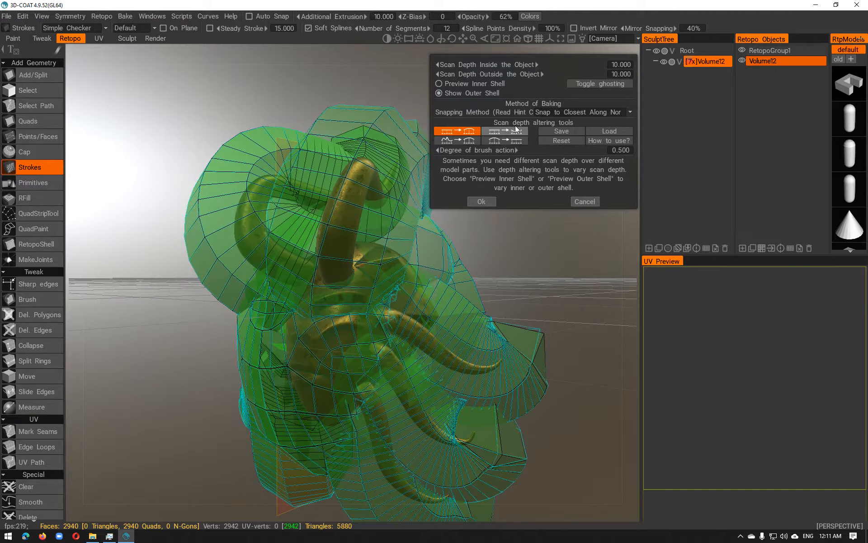
pyautogui.moveTo(384, 334)
pyautogui.keyDown('alt'); pyautogui.mouseDown()
pyautogui.moveTo(260, 344)
pyautogui.moveTo(159, 332)
pyautogui.moveTo(397, 340)
pyautogui.mouseUp(); pyautogui.keyUp('alt')
pyautogui.scroll(3, 398, 339)
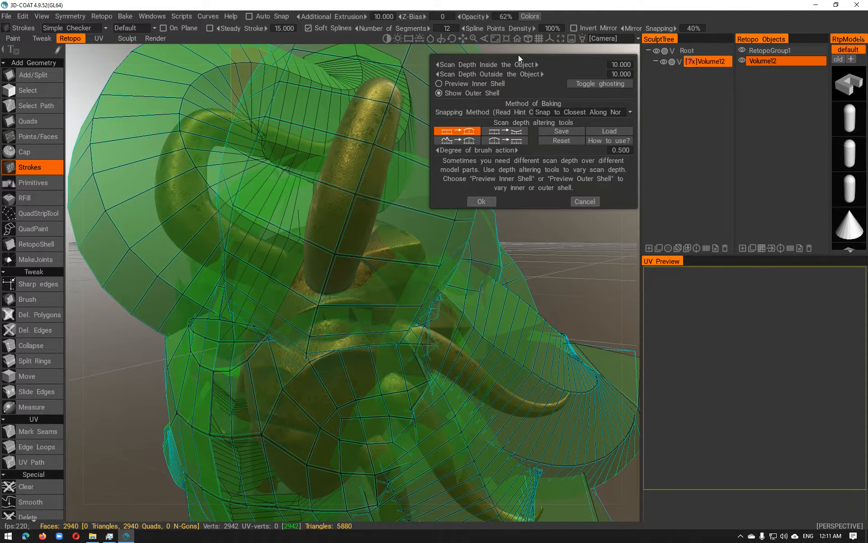
pyautogui.moveTo(523, 76); pyautogui.dragTo(375, 83)
pyautogui.click(202, 228)
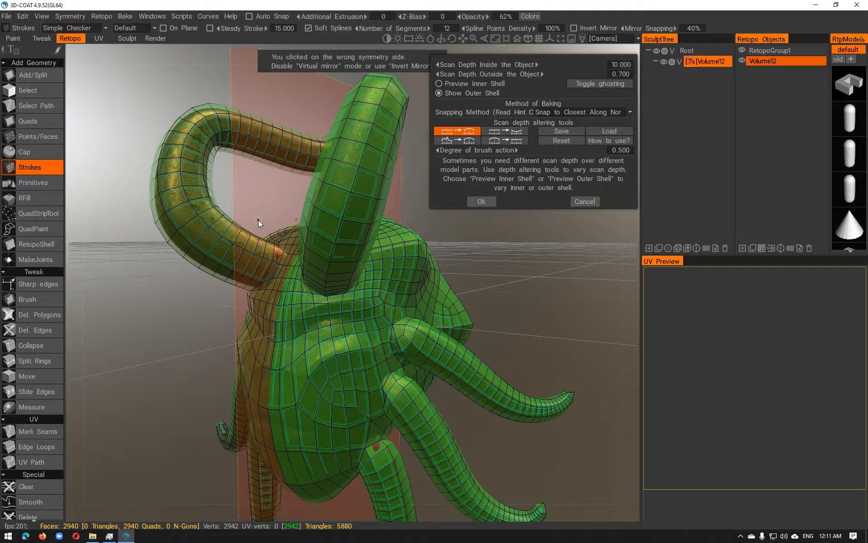
pyautogui.press('super')
pyautogui.click(205, 213)
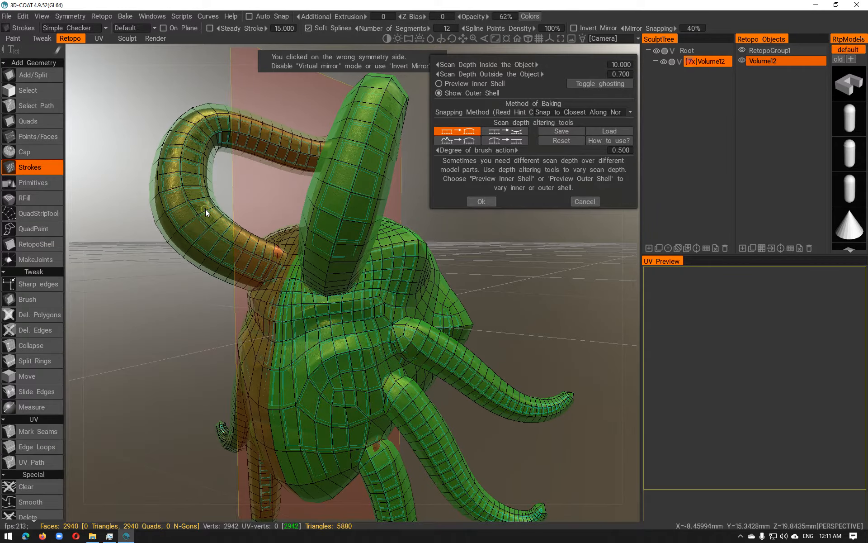
pyautogui.keyDown('alt'); pyautogui.moveTo(205, 209); pyautogui.dragTo(241, 197); pyautogui.keyUp('alt')
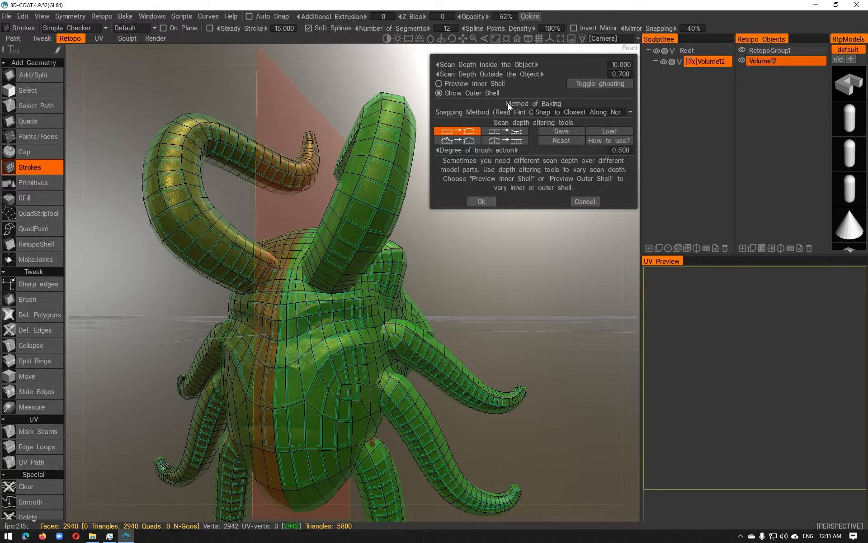
pyautogui.moveTo(538, 78); pyautogui.dragTo(538, 78)
pyautogui.moveTo(511, 77); pyautogui.dragTo(527, 78)
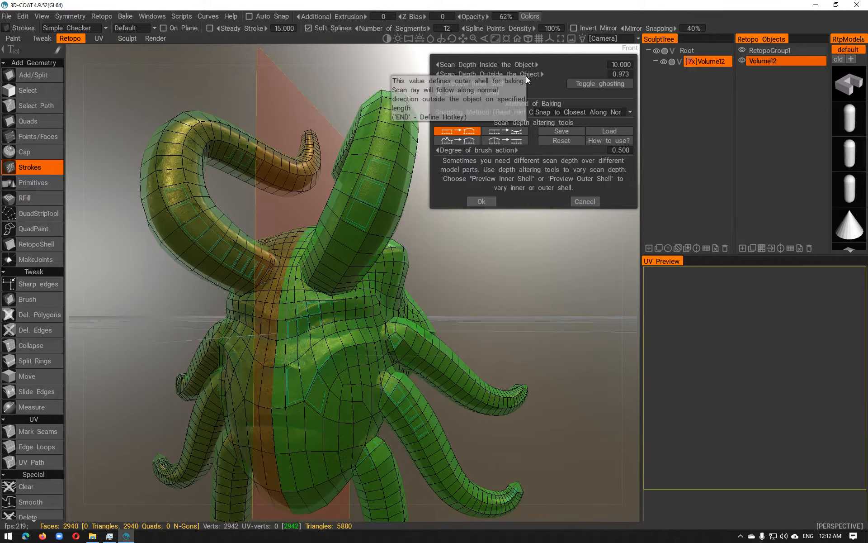
# Step: Switch the baking preview to the inner shell and set the scan depth inside the object to 0.469
pyautogui.click(481, 83)
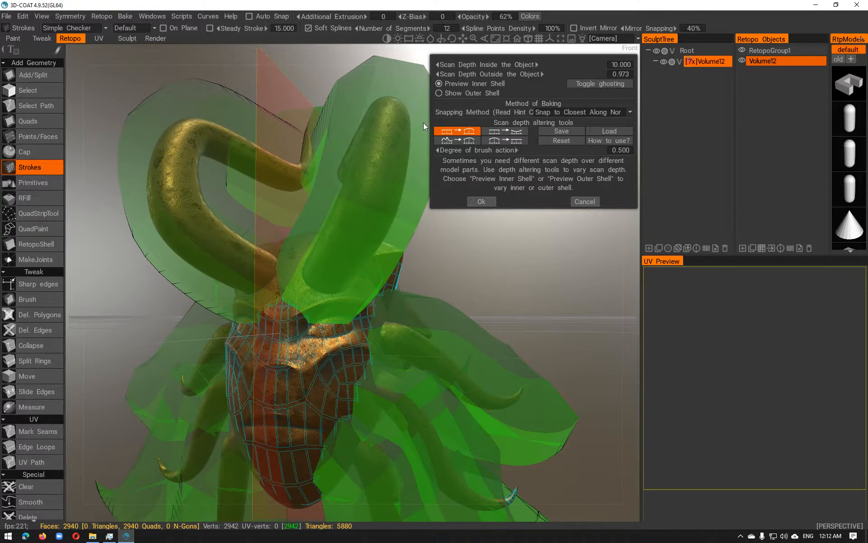
pyautogui.scroll(-3, 348, 190)
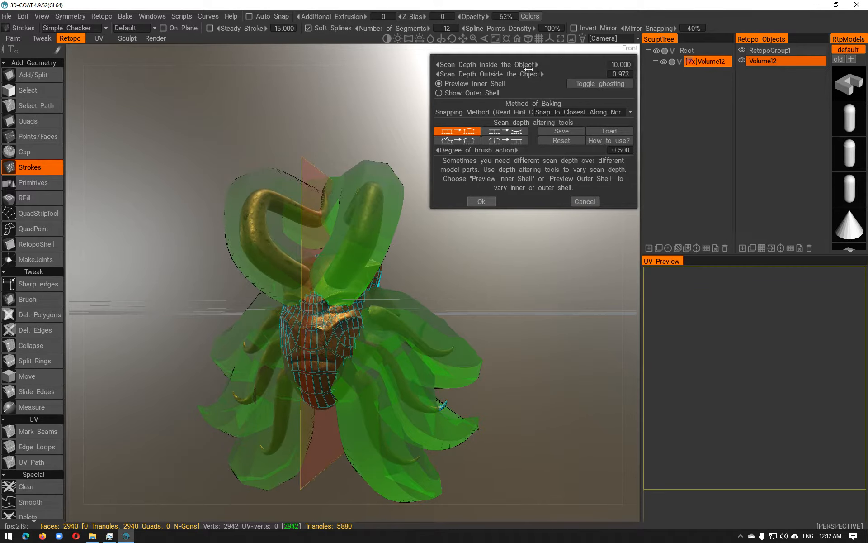
pyautogui.moveTo(529, 69); pyautogui.dragTo(413, 74)
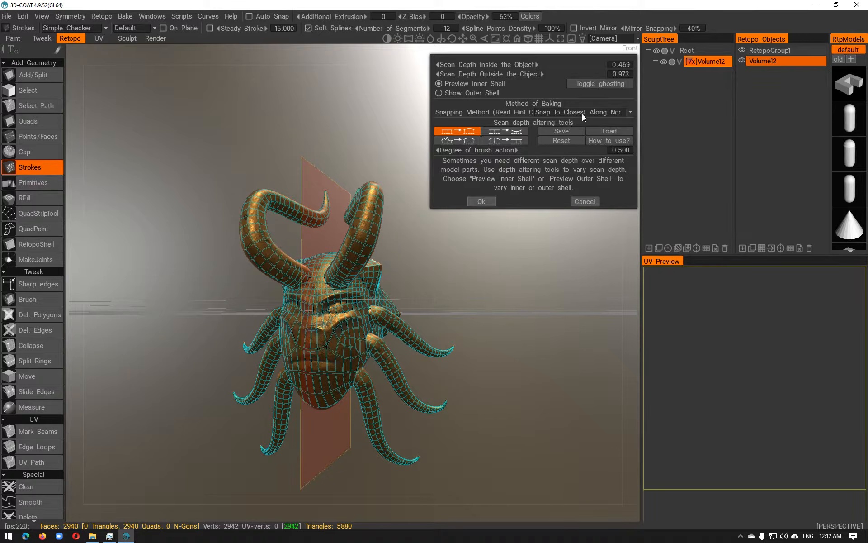
# Step: Ghost the sculpt, reduce the scan depth inside the object to 0.00 and inspect the inner shell from the side
pyautogui.click(607, 85)
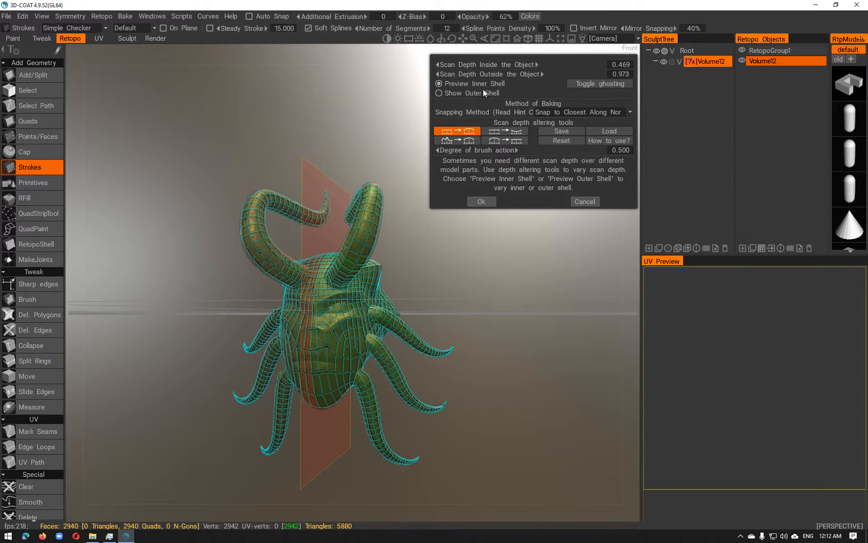
pyautogui.moveTo(523, 69); pyautogui.dragTo(400, 82)
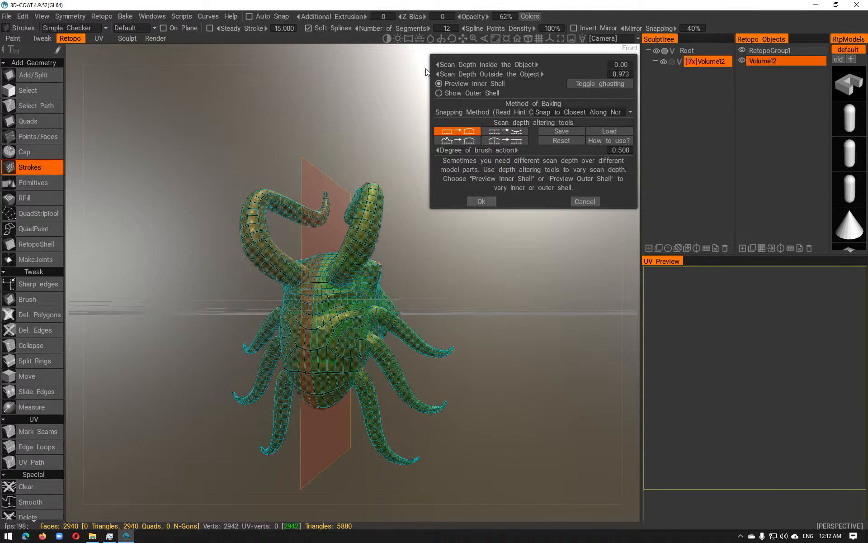
pyautogui.moveTo(426, 69)
pyautogui.mouseDown()
pyautogui.moveTo(682, 80)
pyautogui.moveTo(439, 71)
pyautogui.mouseUp()
pyautogui.keyDown('alt'); pyautogui.moveTo(276, 221); pyautogui.dragTo(190, 244); pyautogui.keyUp('alt')
pyautogui.keyDown('alt'); pyautogui.moveTo(231, 244); pyautogui.dragTo(288, 252, button='right'); pyautogui.keyUp('alt')
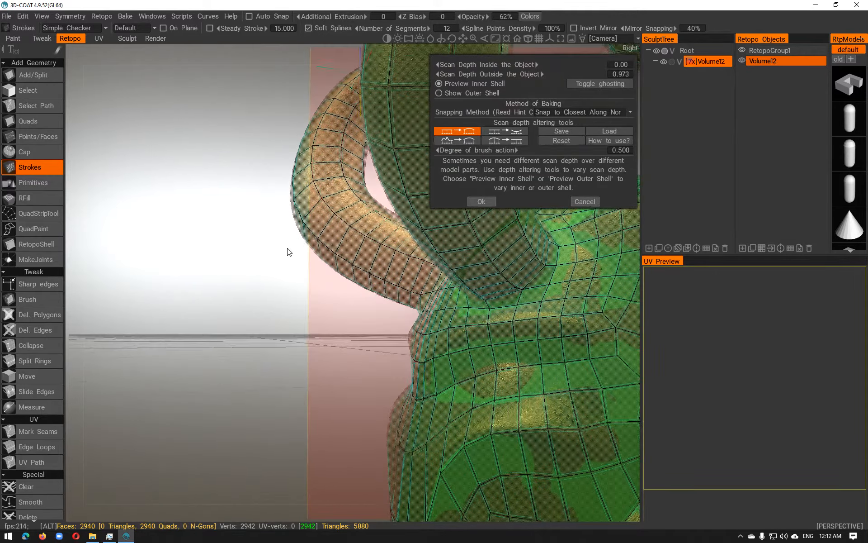
pyautogui.keyDown('alt'); pyautogui.moveTo(288, 248); pyautogui.dragTo(178, 278, button='middle'); pyautogui.keyUp('alt')
pyautogui.keyDown('alt'); pyautogui.moveTo(178, 278); pyautogui.dragTo(240, 272, button='right'); pyautogui.keyUp('alt')
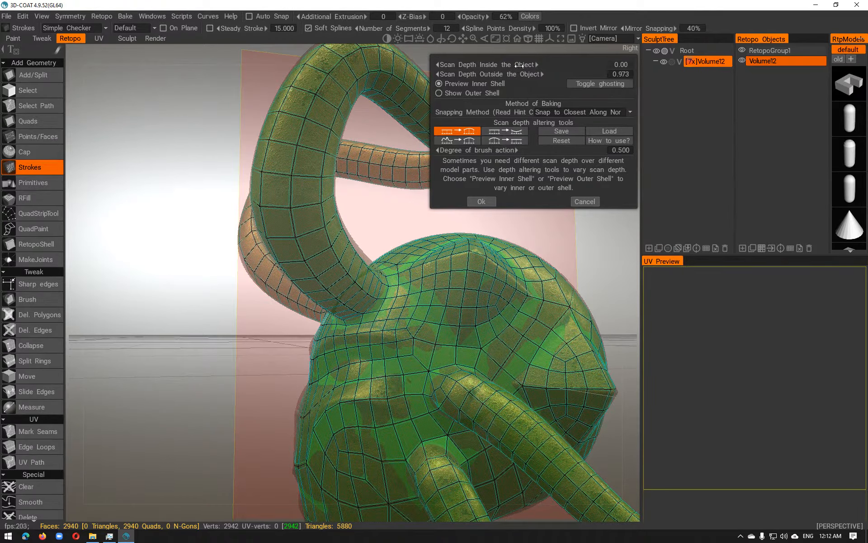
# Step: Try scan depths of -10 and 3 inside the object to compare the inner shell
pyautogui.write('-10')
pyautogui.press('Return')
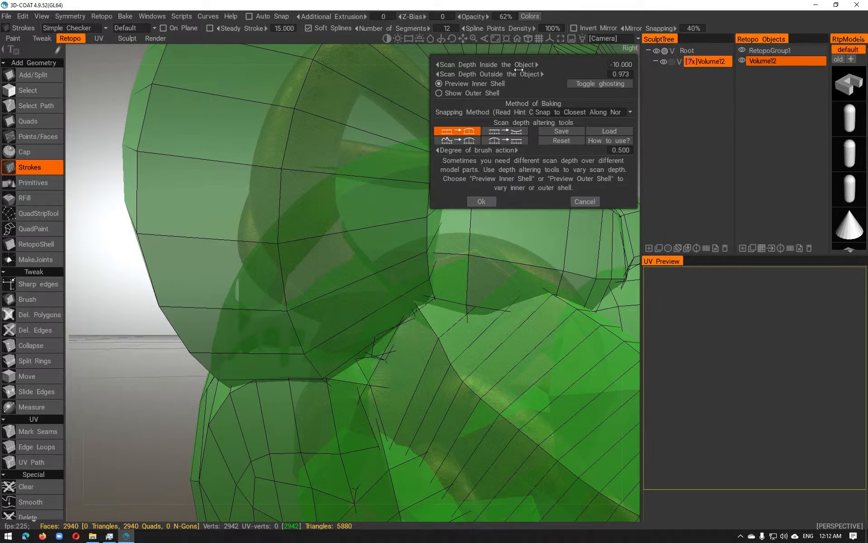
pyautogui.moveTo(519, 70); pyautogui.dragTo(525, 70)
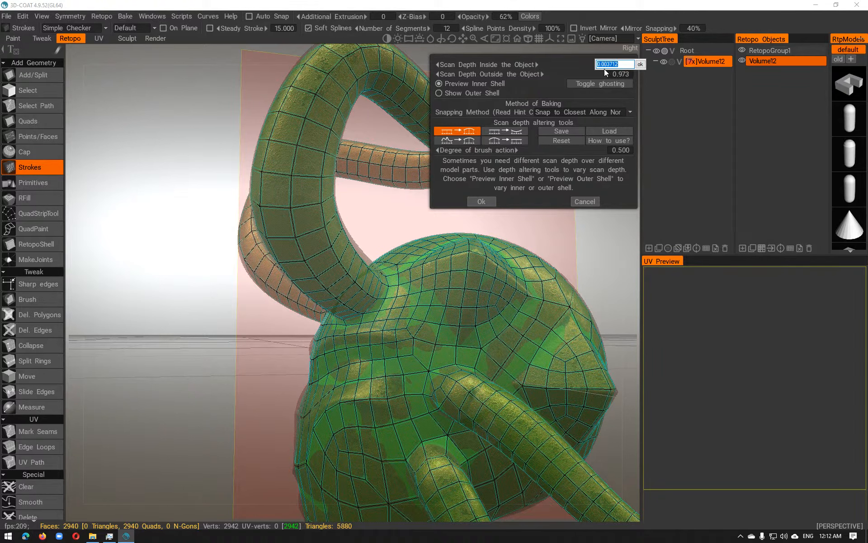
pyautogui.write('3')
pyautogui.press('Return')
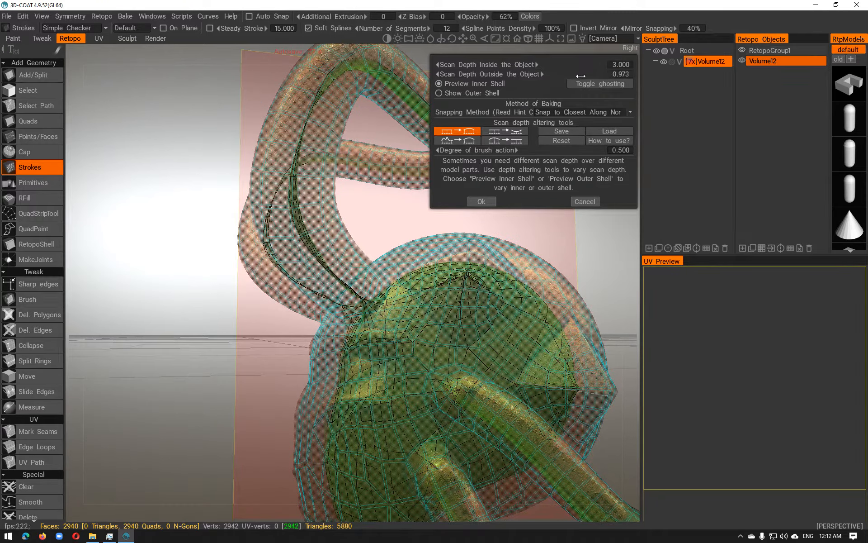
# Step: Lower the scan depth inside the object to 1.241 and check the inner shell along the lower tentacles and their tips
pyautogui.moveTo(525, 66); pyautogui.dragTo(483, 82)
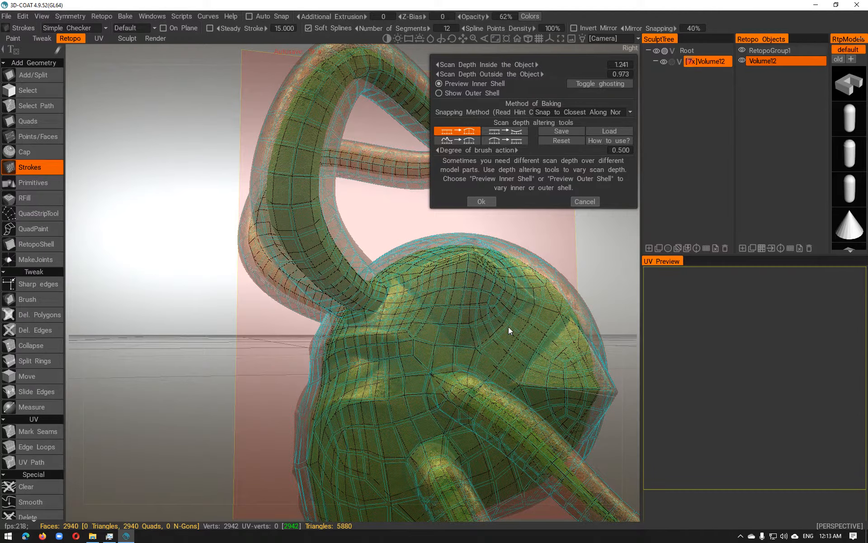
pyautogui.keyDown('alt'); pyautogui.moveTo(498, 308); pyautogui.dragTo(452, 299, button='right'); pyautogui.keyUp('alt')
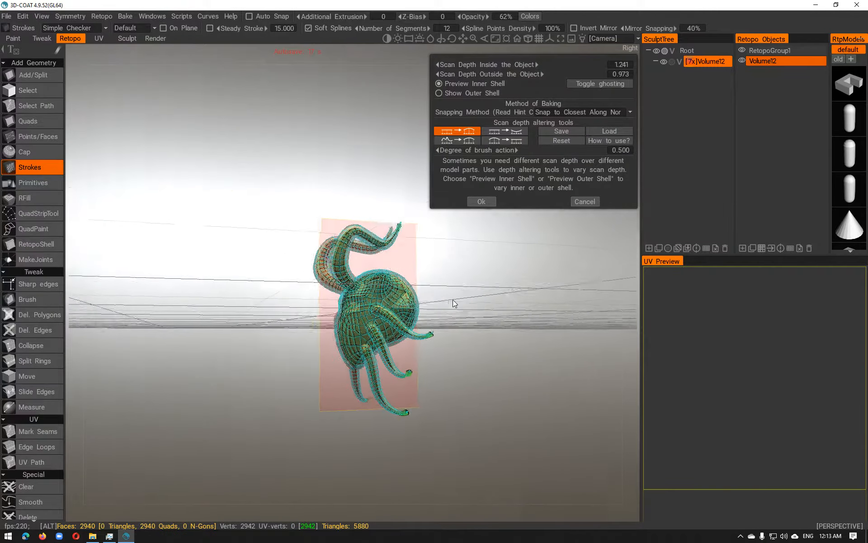
pyautogui.keyDown('alt'); pyautogui.moveTo(452, 299); pyautogui.dragTo(465, 300); pyautogui.keyUp('alt')
pyautogui.keyDown('alt'); pyautogui.moveTo(465, 300); pyautogui.dragTo(485, 305, button='right'); pyautogui.keyUp('alt')
pyautogui.keyDown('alt'); pyautogui.moveTo(486, 306); pyautogui.dragTo(410, 240, button='middle'); pyautogui.keyUp('alt')
pyautogui.keyDown('alt'); pyautogui.moveTo(410, 240); pyautogui.dragTo(414, 259, button='right'); pyautogui.keyUp('alt')
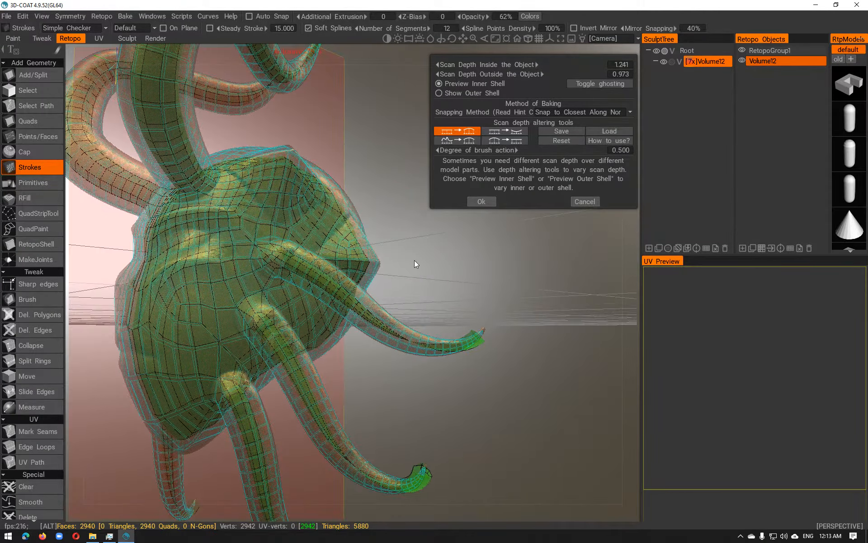
pyautogui.keyDown('alt'); pyautogui.moveTo(414, 260); pyautogui.dragTo(399, 170, button='middle'); pyautogui.keyUp('alt')
pyautogui.keyDown('alt'); pyautogui.moveTo(403, 252); pyautogui.dragTo(409, 252, button='right'); pyautogui.keyUp('alt')
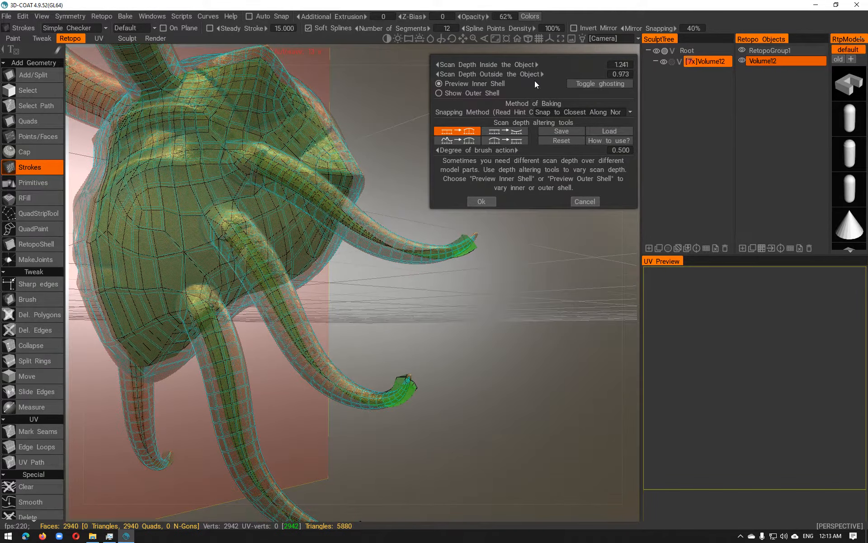
# Step: Reduce the scan depth inside the object to 0.232 and turn off ghosting to check the shell against the solid sculpt
pyautogui.moveTo(526, 69); pyautogui.dragTo(431, 74)
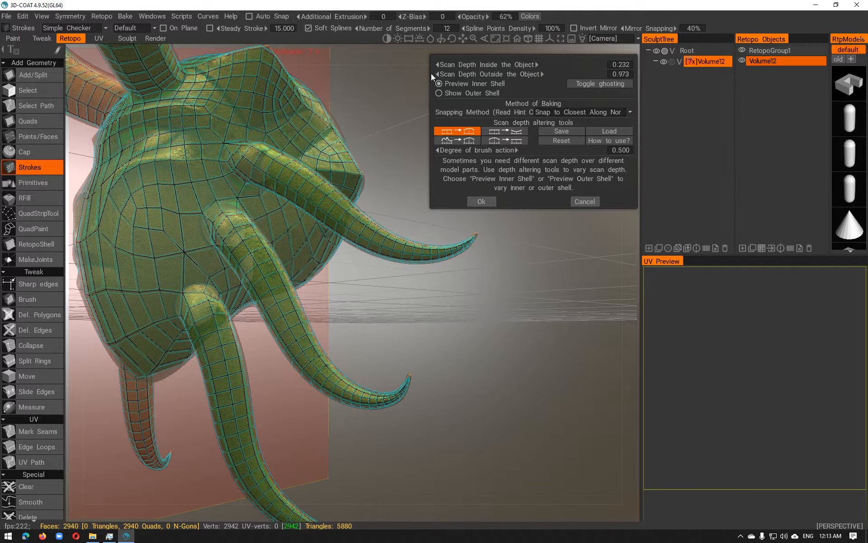
pyautogui.moveTo(432, 74); pyautogui.dragTo(439, 76)
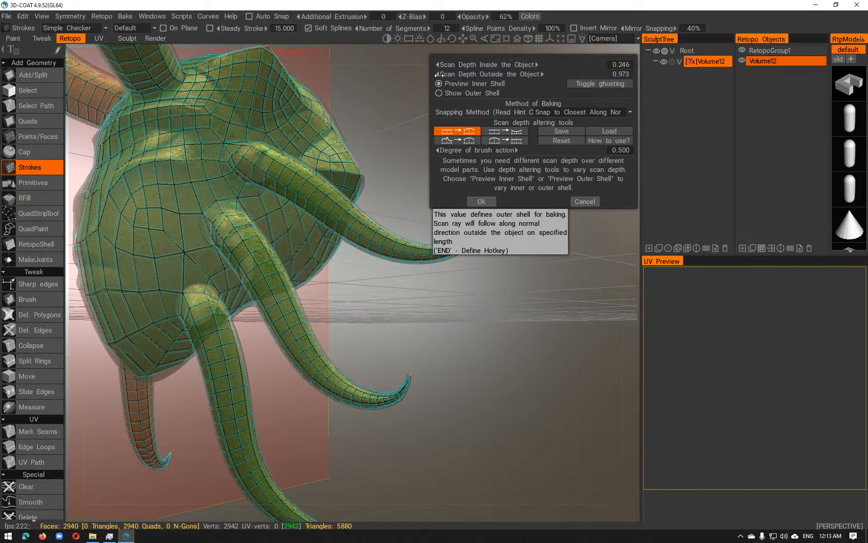
pyautogui.keyDown('alt'); pyautogui.moveTo(333, 174); pyautogui.dragTo(257, 246); pyautogui.keyUp('alt')
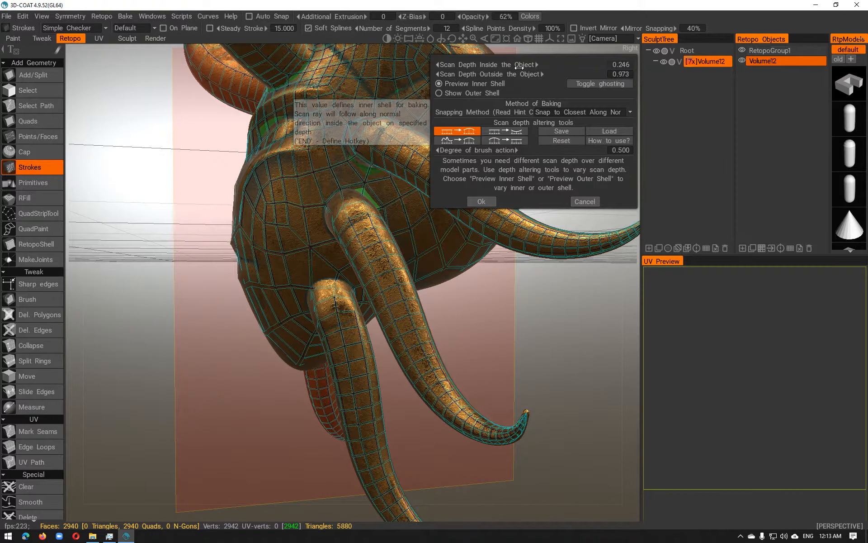
pyautogui.moveTo(511, 67)
pyautogui.mouseDown()
pyautogui.moveTo(487, 67)
pyautogui.moveTo(551, 68)
pyautogui.moveTo(520, 70)
pyautogui.mouseUp()
pyautogui.moveTo(365, 112)
pyautogui.keyDown('alt'); pyautogui.mouseDown()
pyautogui.moveTo(386, 123)
pyautogui.moveTo(353, 128)
pyautogui.moveTo(366, 125)
pyautogui.mouseUp(); pyautogui.keyUp('alt')
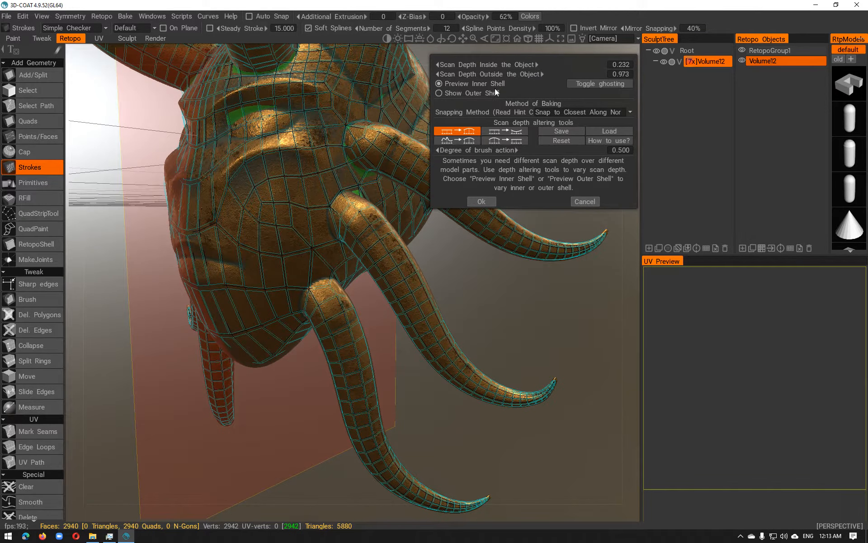
# Step: Raise the scan depth inside the object to 0.572 and check the inner shell from the front
pyautogui.moveTo(506, 66); pyautogui.dragTo(536, 67)
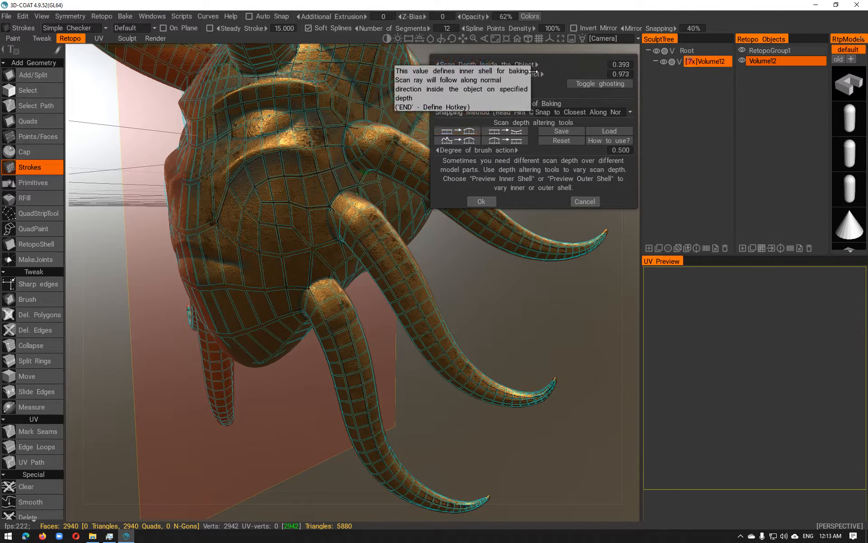
pyautogui.moveTo(509, 66); pyautogui.dragTo(526, 66)
pyautogui.keyDown('alt'); pyautogui.moveTo(377, 138); pyautogui.dragTo(338, 136, button='right'); pyautogui.keyUp('alt')
pyautogui.keyDown('alt'); pyautogui.moveTo(338, 136); pyautogui.dragTo(417, 135); pyautogui.keyUp('alt')
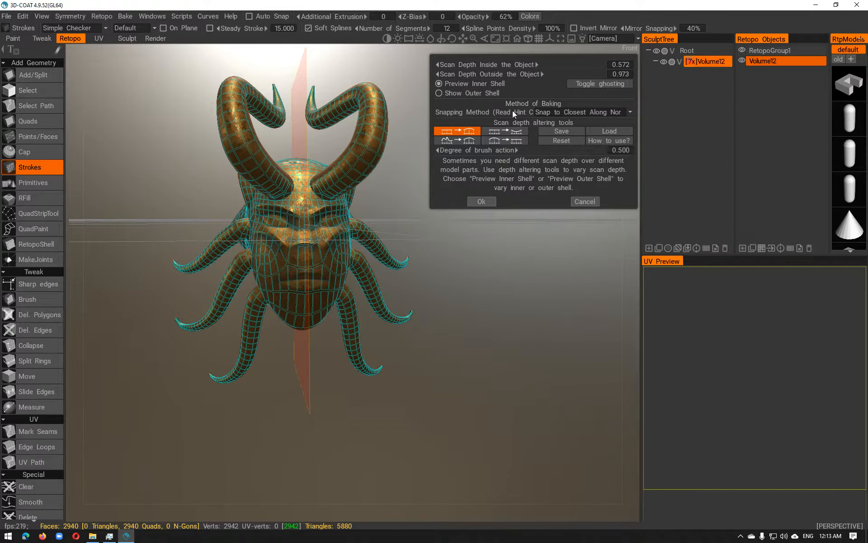
# Step: Preview the outer shell, check it around the head and horns, and accept the scan depth settings
pyautogui.click(490, 93)
pyautogui.keyDown('alt'); pyautogui.moveTo(340, 173); pyautogui.dragTo(403, 167); pyautogui.keyUp('alt')
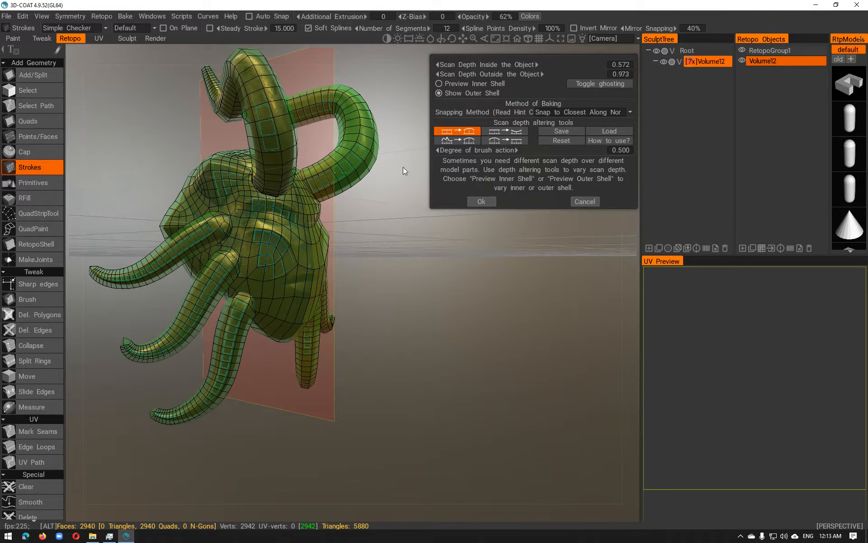
pyautogui.click(480, 201)
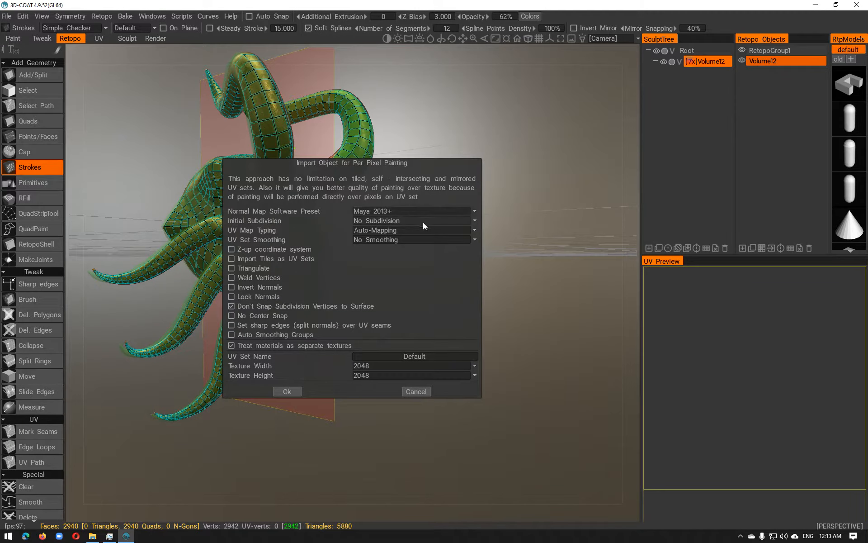
# Step: Bake the model for per-pixel painting with the Maya 2013+ preset, no subdivision, auto-mapping, no smoothing and 2048 x 2048 textures
pyautogui.click(378, 210)
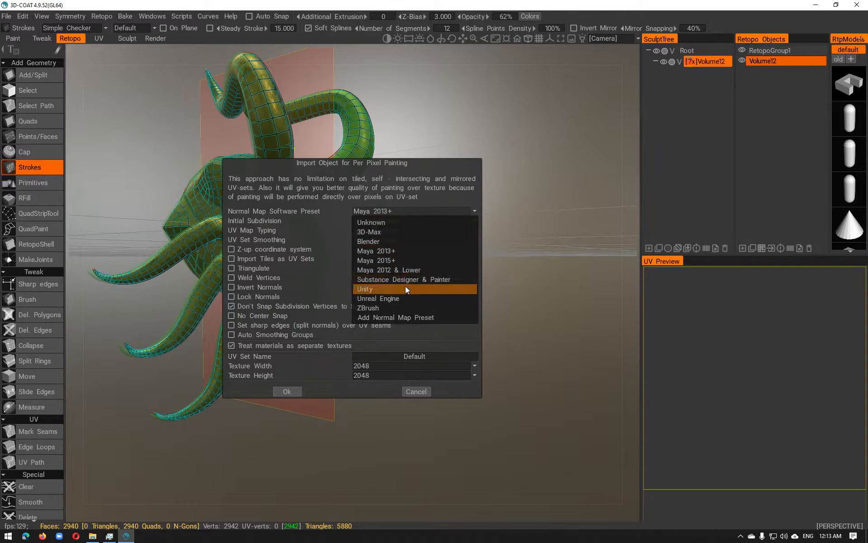
pyautogui.click(377, 200)
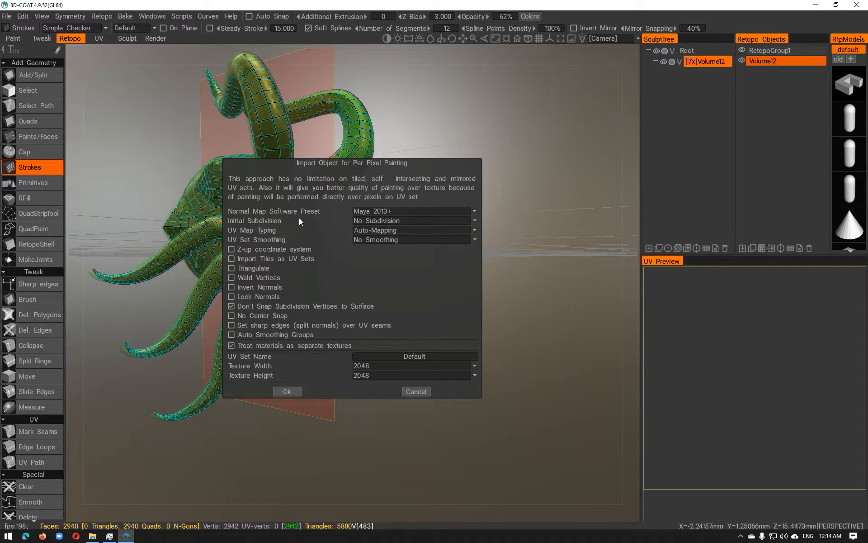
pyautogui.click(378, 229)
pyautogui.click(371, 250)
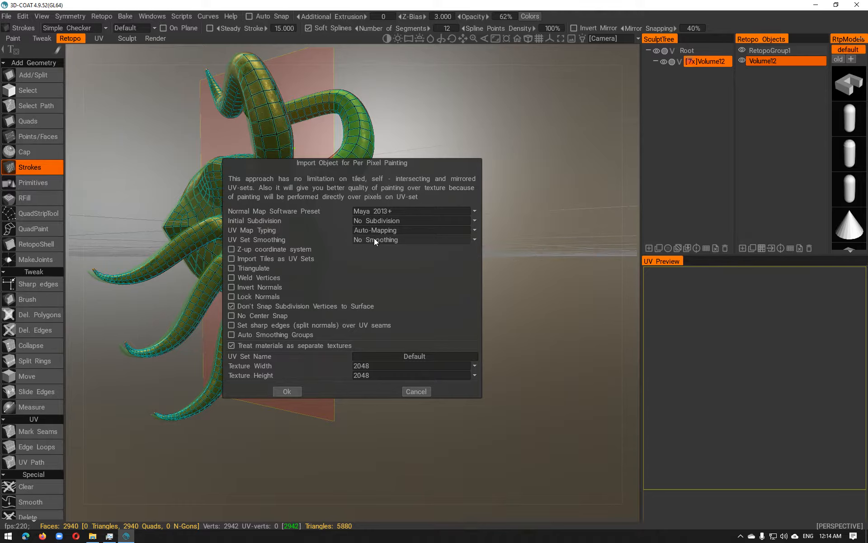
pyautogui.click(475, 239)
pyautogui.click(287, 391)
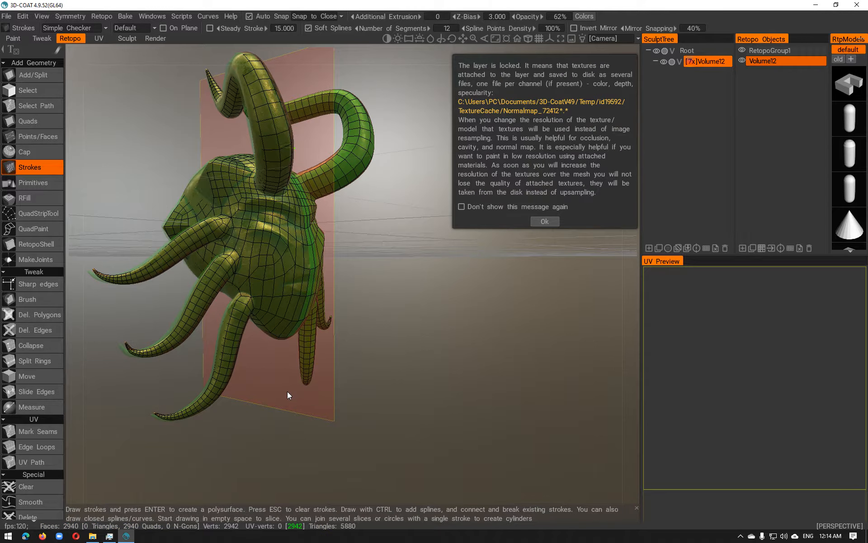
pyautogui.click(545, 216)
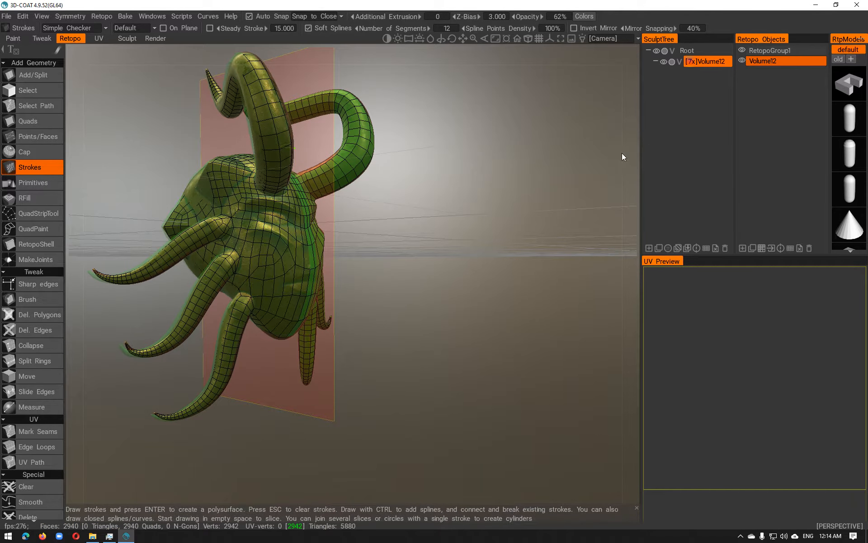
# Step: Hide the Volume12 sculpt and the Volume12 retopo mesh to leave only the baked model on display
pyautogui.click(663, 62)
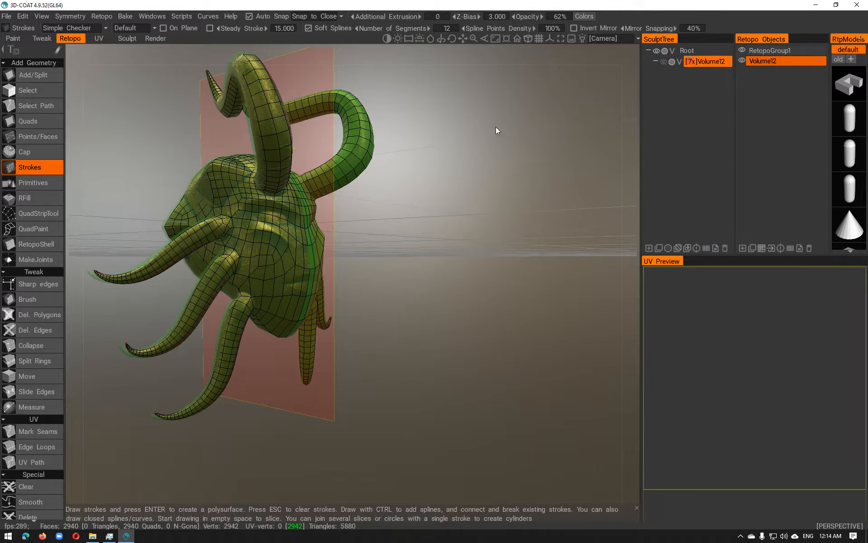
pyautogui.keyDown('alt'); pyautogui.moveTo(496, 126); pyautogui.dragTo(350, 123); pyautogui.keyUp('alt')
pyautogui.keyDown('alt'); pyautogui.moveTo(350, 122); pyautogui.dragTo(392, 127, button='right'); pyautogui.keyUp('alt')
pyautogui.keyDown('alt'); pyautogui.moveTo(407, 124); pyautogui.dragTo(577, 117); pyautogui.keyUp('alt')
pyautogui.click(742, 61)
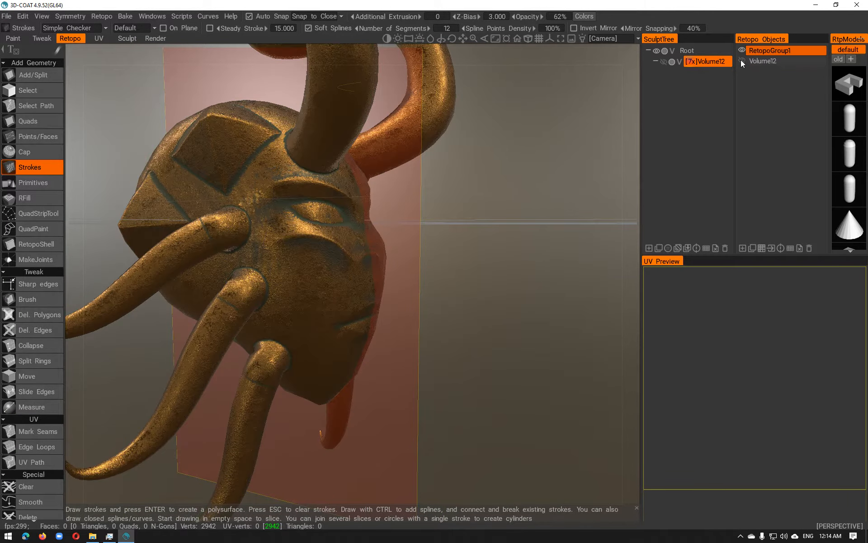
# Step: Turn on the wireframe and examine the baked head, horns and tentacles from both sides
pyautogui.press('w')
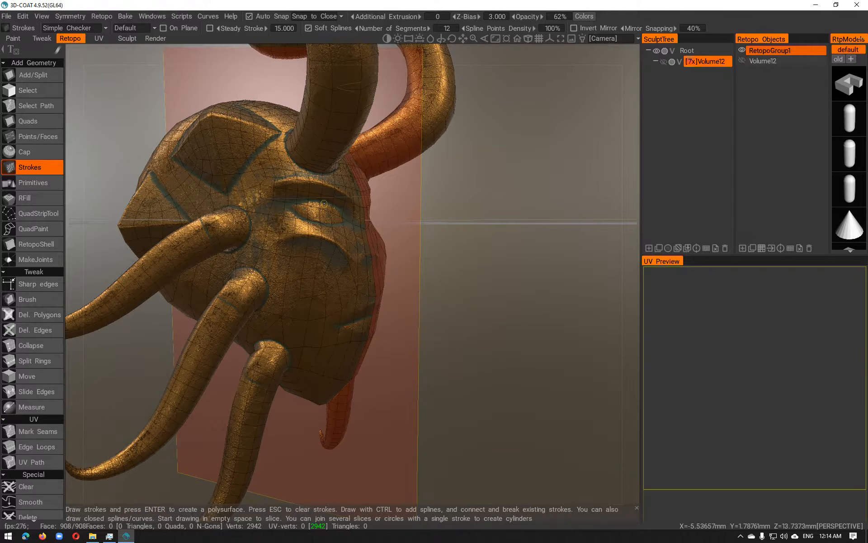
pyautogui.keyDown('alt'); pyautogui.moveTo(450, 223); pyautogui.dragTo(484, 218); pyautogui.keyUp('alt')
pyautogui.keyDown('alt'); pyautogui.moveTo(483, 214); pyautogui.dragTo(460, 213, button='right'); pyautogui.keyUp('alt')
pyautogui.keyDown('alt'); pyautogui.moveTo(456, 211); pyautogui.dragTo(343, 237); pyautogui.keyUp('alt')
pyautogui.keyDown('alt'); pyautogui.moveTo(343, 237); pyautogui.dragTo(294, 233, button='right'); pyautogui.keyUp('alt')
pyautogui.keyDown('alt'); pyautogui.moveTo(294, 233); pyautogui.dragTo(435, 225); pyautogui.keyUp('alt')
pyautogui.keyDown('alt'); pyautogui.moveTo(435, 225); pyautogui.dragTo(441, 226, button='right'); pyautogui.keyUp('alt')
pyautogui.keyDown('alt'); pyautogui.moveTo(441, 226); pyautogui.dragTo(418, 228); pyautogui.keyUp('alt')
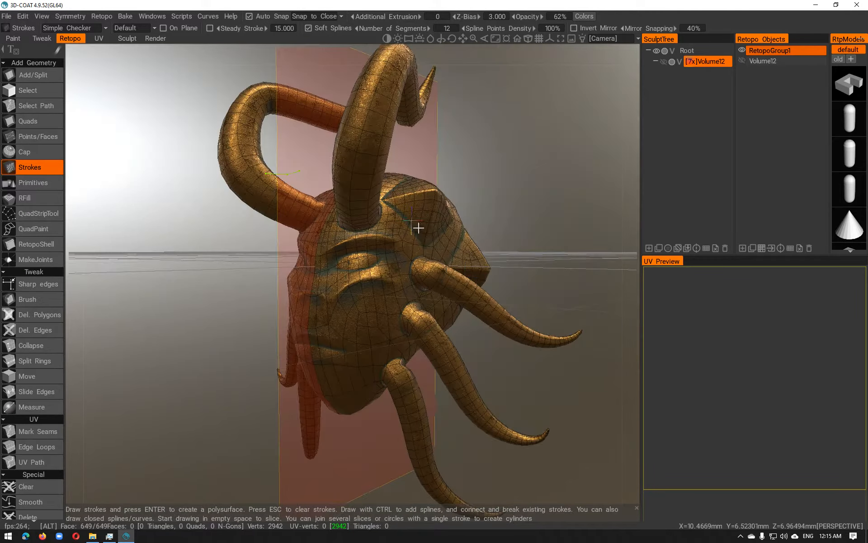
# Step: Examine the UV islands on the head, horns and tentacles and their packed layout in the UV room
pyautogui.click(97, 39)
pyautogui.keyDown('alt'); pyautogui.moveTo(530, 229); pyautogui.dragTo(324, 258); pyautogui.keyUp('alt')
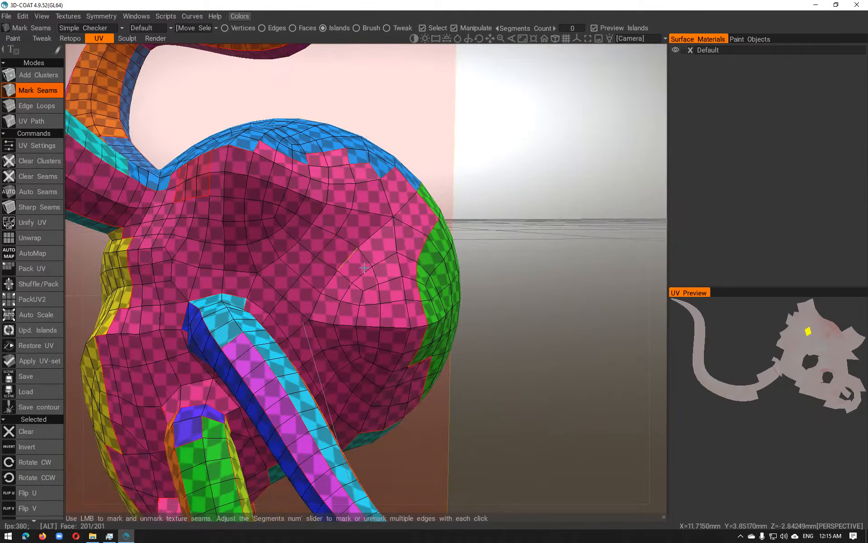
pyautogui.keyDown('alt'); pyautogui.moveTo(508, 259); pyautogui.dragTo(534, 244, button='right'); pyautogui.keyUp('alt')
pyautogui.press('space')
pyautogui.keyDown('alt'); pyautogui.moveTo(534, 245); pyautogui.dragTo(544, 241); pyautogui.keyUp('alt')
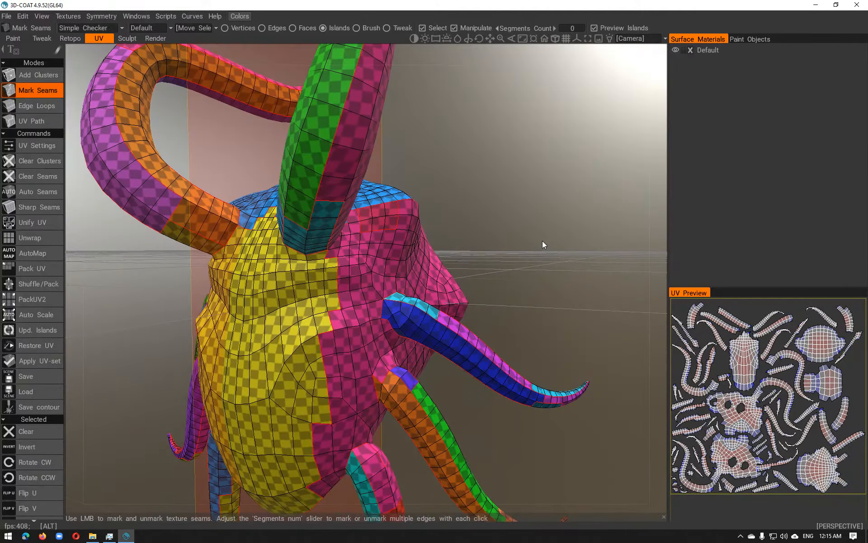
pyautogui.keyDown('alt'); pyautogui.moveTo(545, 240); pyautogui.dragTo(525, 238, button='right'); pyautogui.keyUp('alt')
pyautogui.keyDown('alt'); pyautogui.moveTo(525, 238); pyautogui.dragTo(560, 226); pyautogui.keyUp('alt')
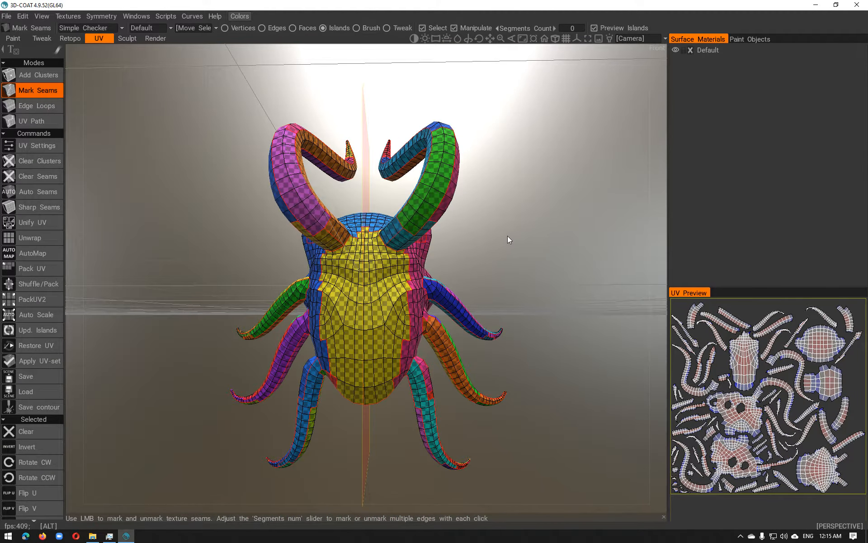
pyautogui.keyDown('alt'); pyautogui.moveTo(508, 235); pyautogui.dragTo(520, 235, button='right'); pyautogui.keyUp('alt')
pyautogui.press('space')
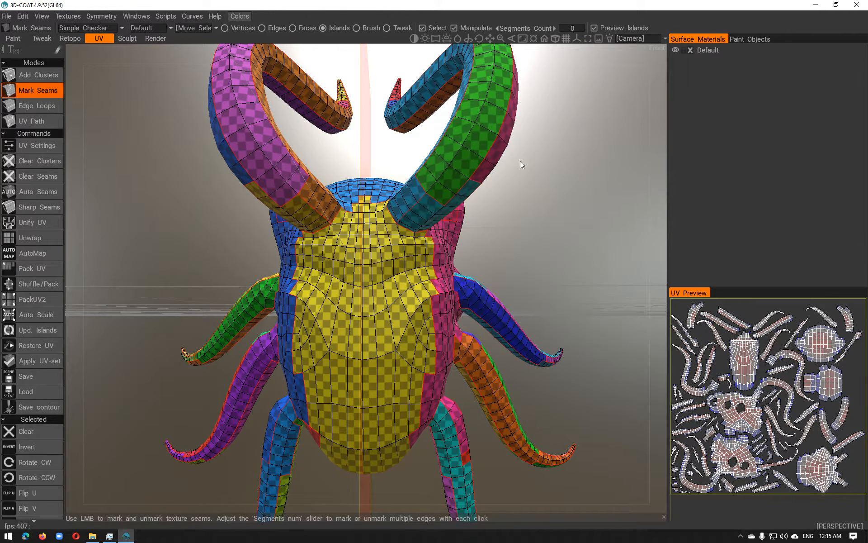
pyautogui.moveTo(487, 222)
pyautogui.keyDown('alt'); pyautogui.mouseDown()
pyautogui.moveTo(551, 226)
pyautogui.moveTo(484, 221)
pyautogui.mouseUp(); pyautogui.keyUp('alt')
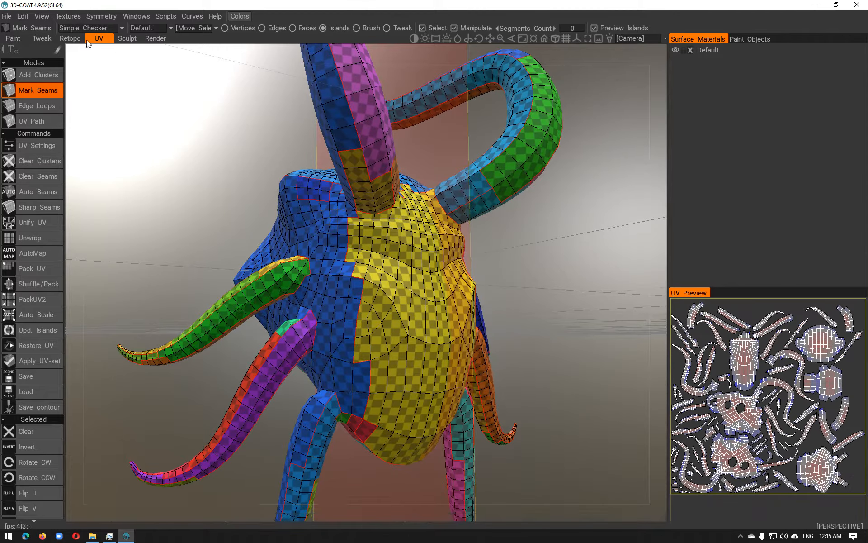
# Step: Return to the Retopo room and examine the baked copper model from the side and front
pyautogui.click(70, 38)
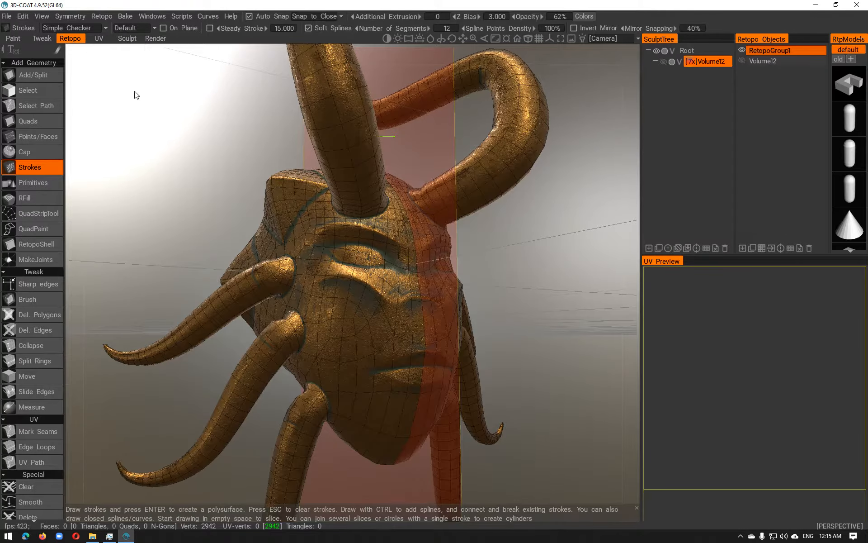
pyautogui.moveTo(136, 93)
pyautogui.keyDown('alt'); pyautogui.mouseDown()
pyautogui.moveTo(184, 135)
pyautogui.moveTo(104, 140)
pyautogui.moveTo(201, 131)
pyautogui.moveTo(585, 139)
pyautogui.moveTo(607, 149)
pyautogui.moveTo(414, 192)
pyautogui.mouseUp(); pyautogui.keyUp('alt')
pyautogui.keyDown('alt'); pyautogui.moveTo(414, 193); pyautogui.dragTo(368, 195, button='right'); pyautogui.keyUp('alt')
pyautogui.keyDown('alt'); pyautogui.moveTo(369, 194); pyautogui.dragTo(318, 196, button='middle'); pyautogui.keyUp('alt')
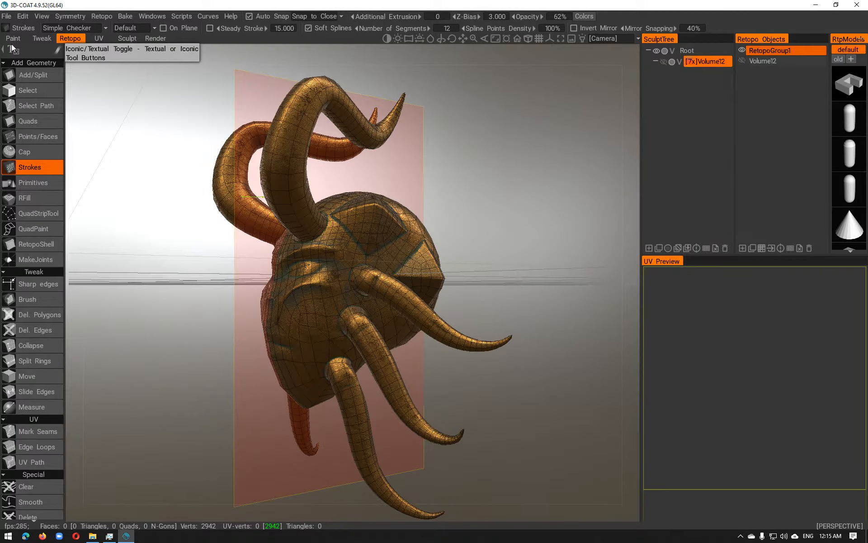
pyautogui.moveTo(429, 153)
pyautogui.keyDown('alt'); pyautogui.mouseDown()
pyautogui.moveTo(505, 155)
pyautogui.moveTo(422, 170)
pyautogui.mouseUp(); pyautogui.keyUp('alt')
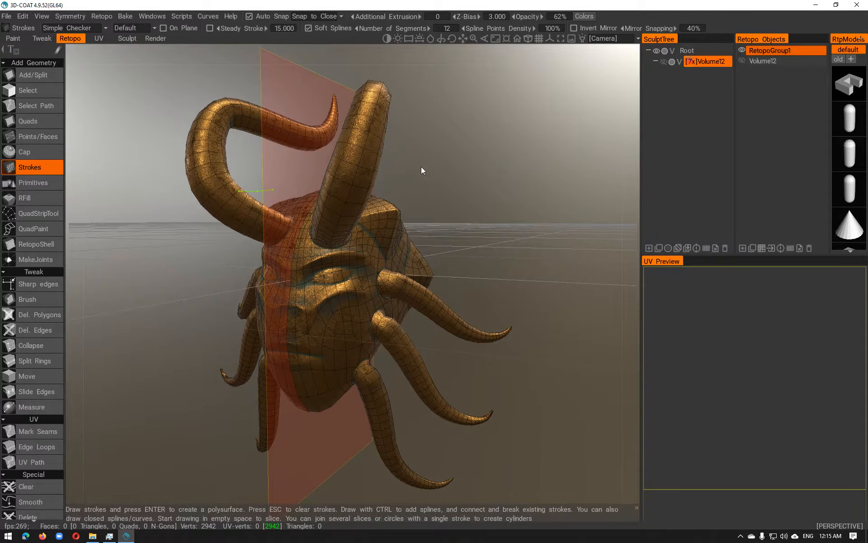
pyautogui.click(26, 76)
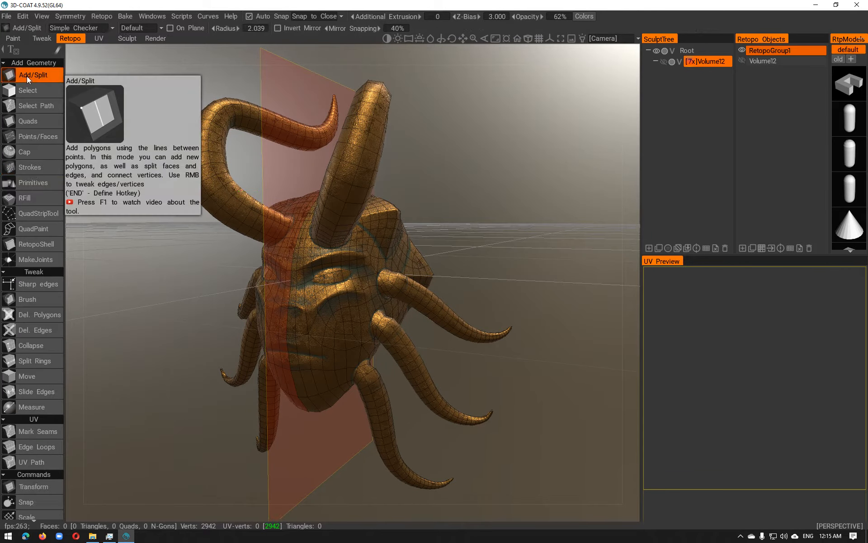
pyautogui.moveTo(513, 162)
pyautogui.keyDown('alt'); pyautogui.mouseDown()
pyautogui.moveTo(447, 158)
pyautogui.moveTo(480, 158)
pyautogui.mouseUp(); pyautogui.keyUp('alt')
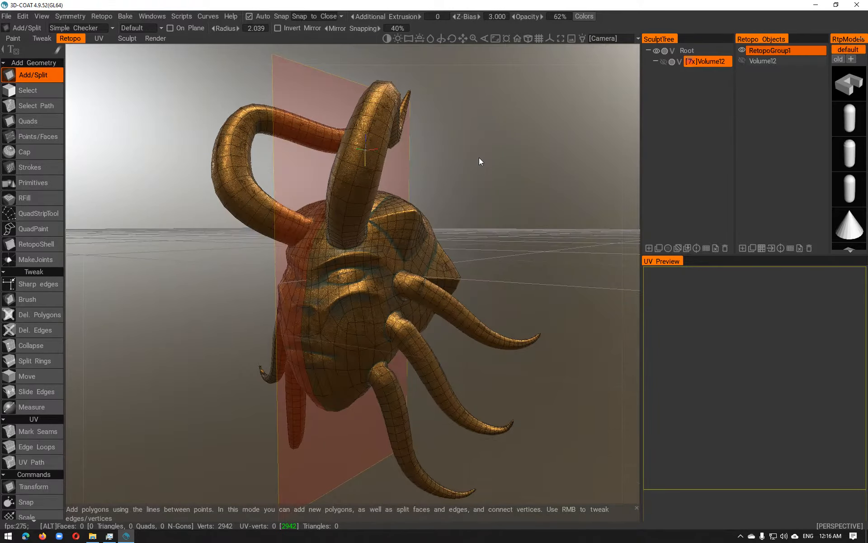
# Step: Switch to the Paint room and look through the cartoon, dirt, fabric, leaks and Leather smart materials
pyautogui.click(14, 38)
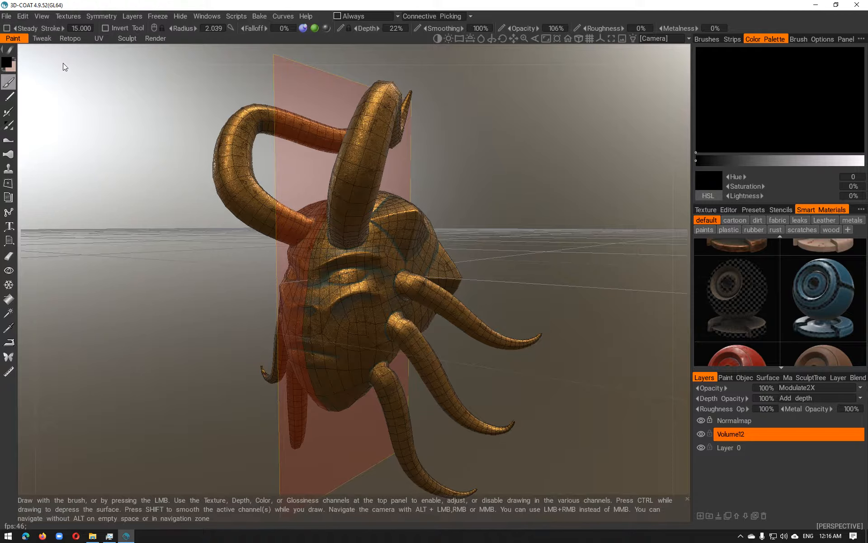
pyautogui.scroll(-2, 765, 306)
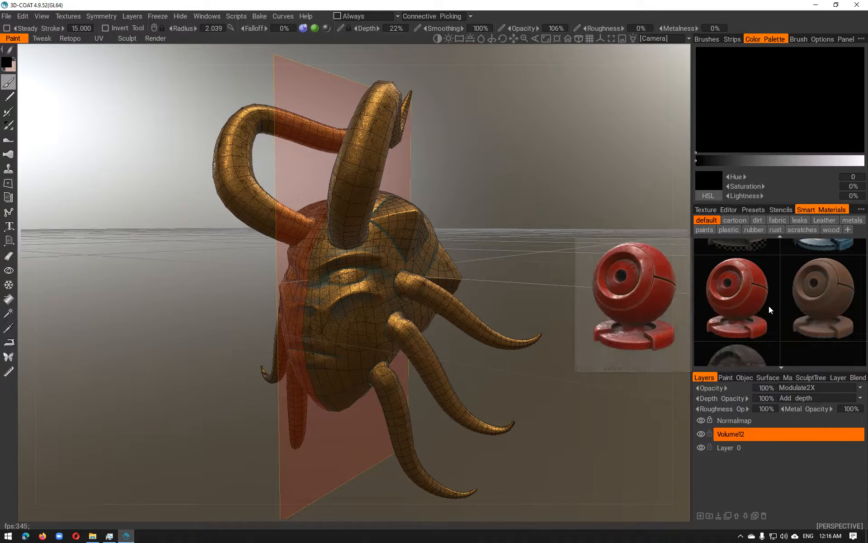
pyautogui.scroll(1, 767, 305)
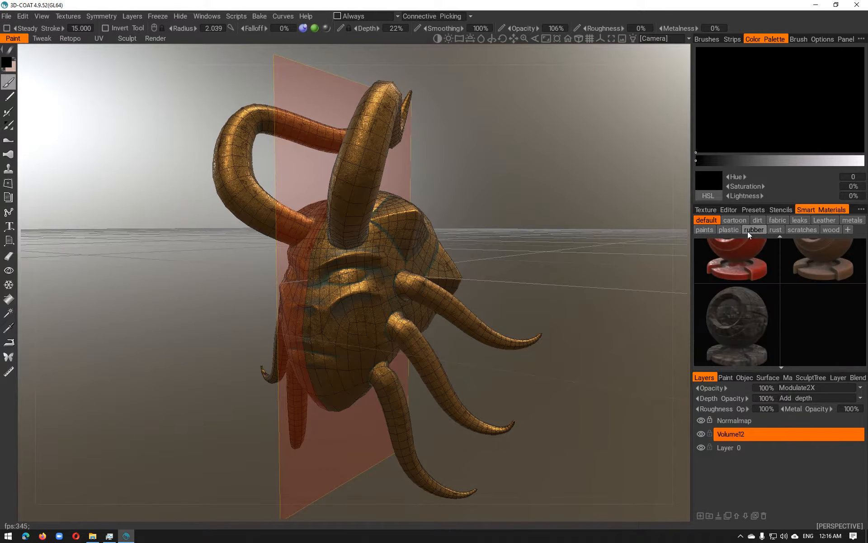
pyautogui.click(740, 221)
pyautogui.click(759, 220)
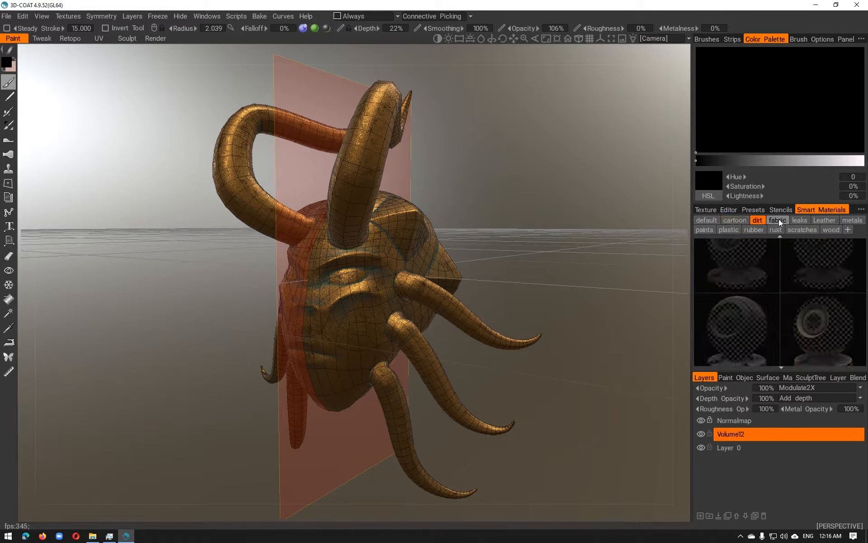
pyautogui.click(779, 220)
pyautogui.click(799, 222)
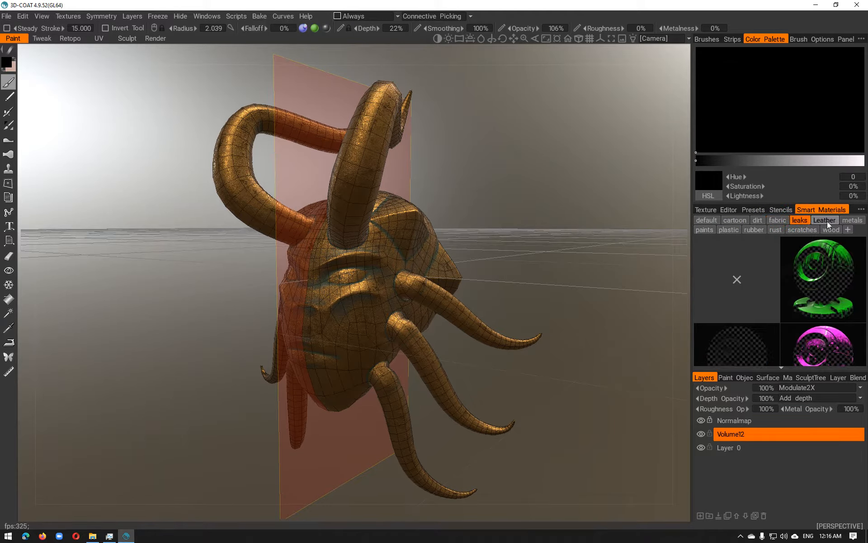
pyautogui.click(826, 220)
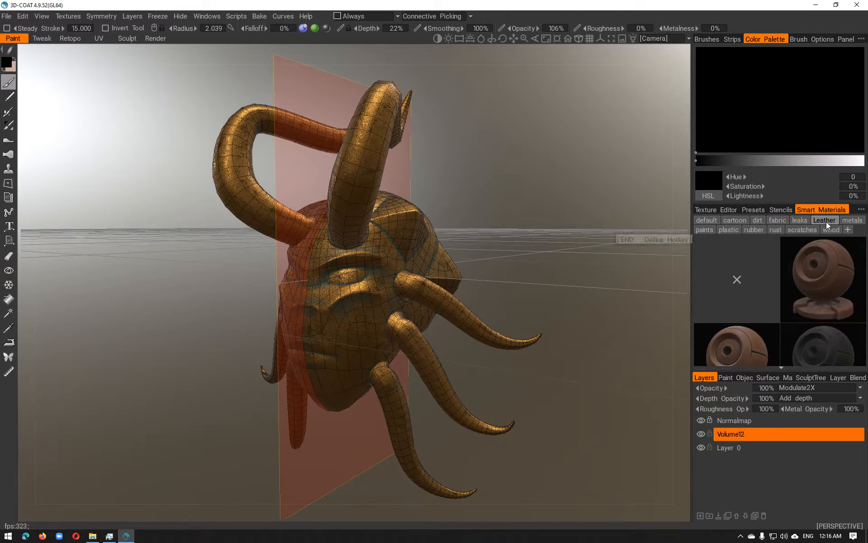
# Step: Choose the orange paint_old smart material from the paints category
pyautogui.click(706, 231)
pyautogui.scroll(-2, 749, 299)
pyautogui.moveTo(759, 291)
pyautogui.scroll(2, 740, 313)
pyautogui.moveTo(740, 312)
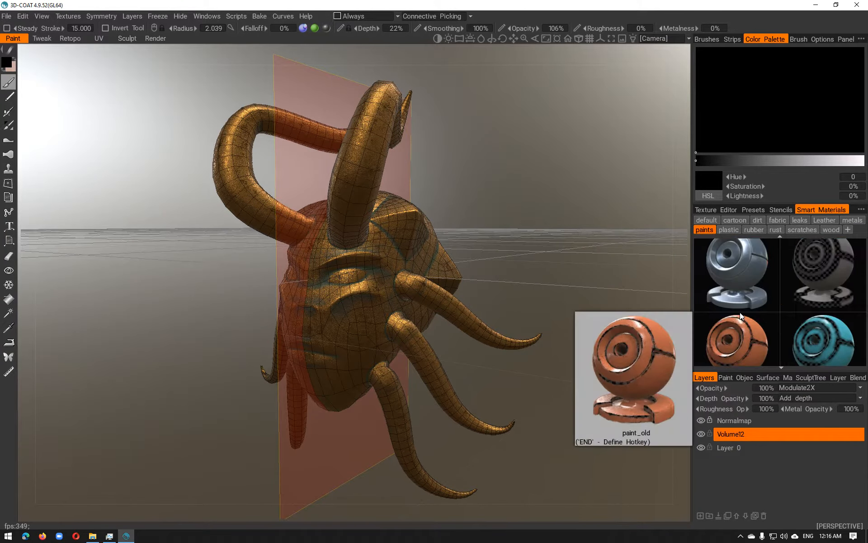
pyautogui.scroll(2, 740, 312)
pyautogui.scroll(-4, 740, 312)
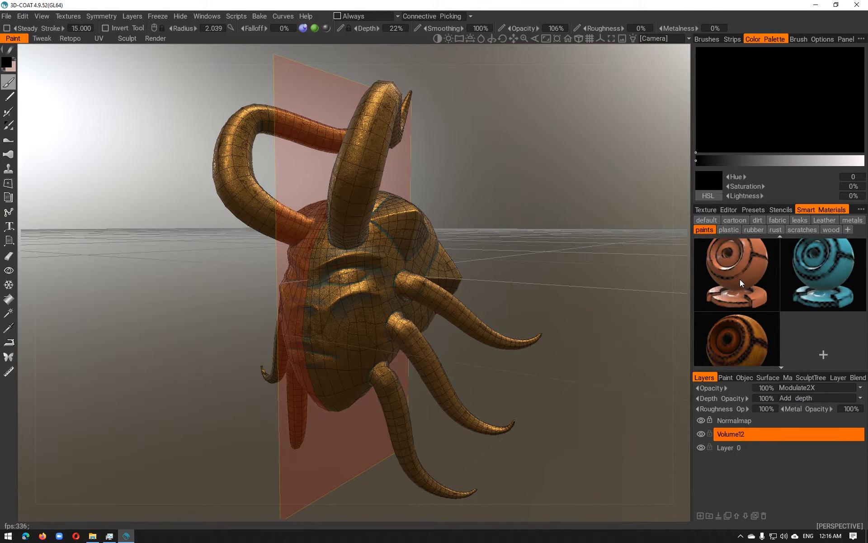
pyautogui.click(740, 279)
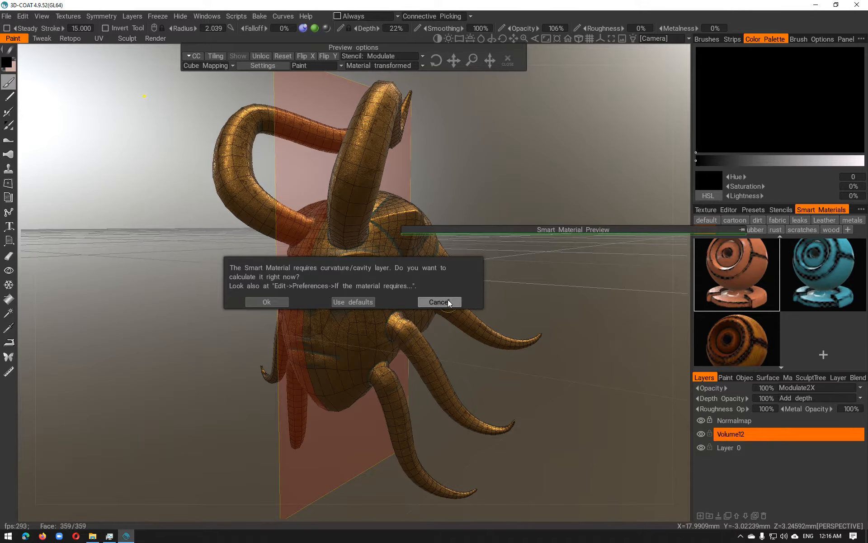
# Step: Calculate the curvature layer the smart material requires, using 1024 samples and the default calculation method
pyautogui.click(274, 301)
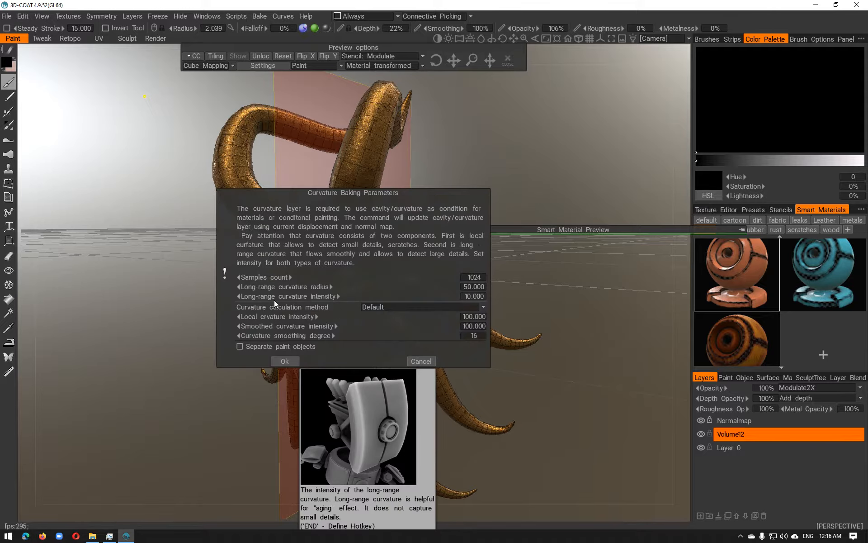
pyautogui.click(289, 360)
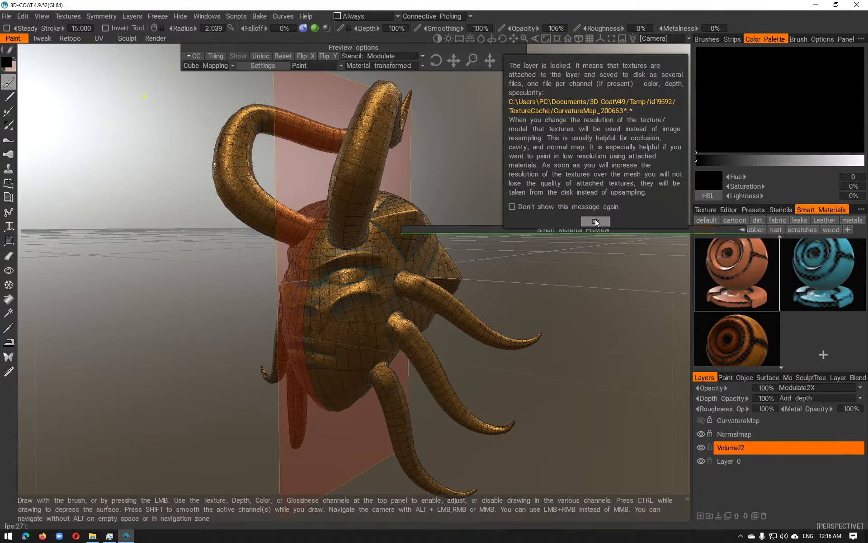
pyautogui.click(595, 221)
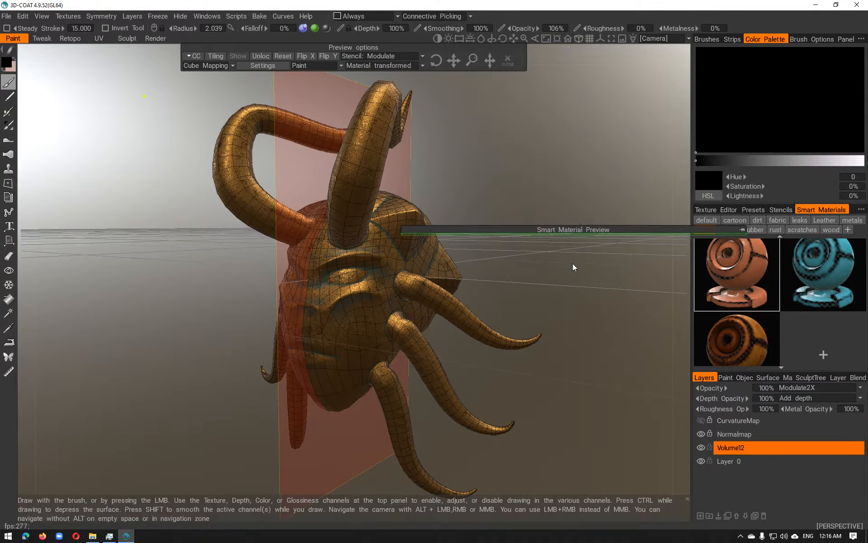
# Step: Paint the paint_old material across the forehead around the horn bases and examine it from the front and side
pyautogui.moveTo(604, 294); pyautogui.dragTo(569, 296)
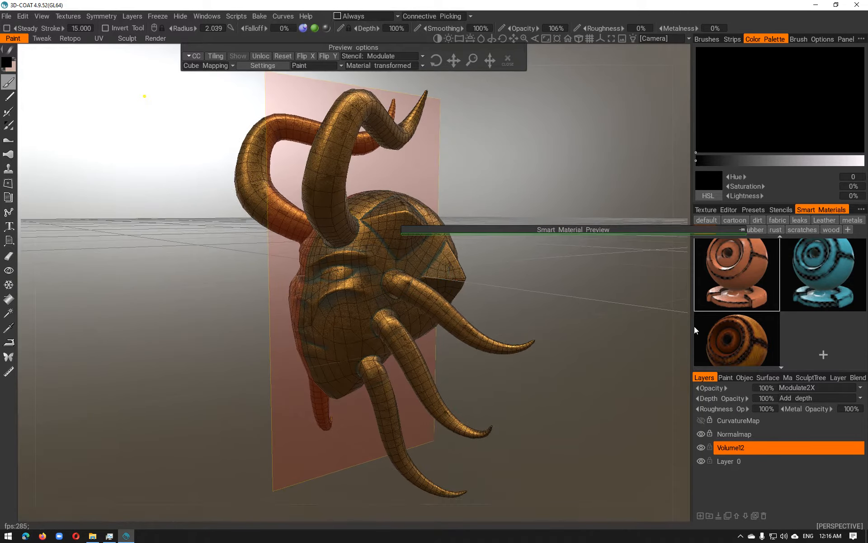
pyautogui.keyDown('alt'); pyautogui.moveTo(305, 263); pyautogui.dragTo(371, 258); pyautogui.keyUp('alt')
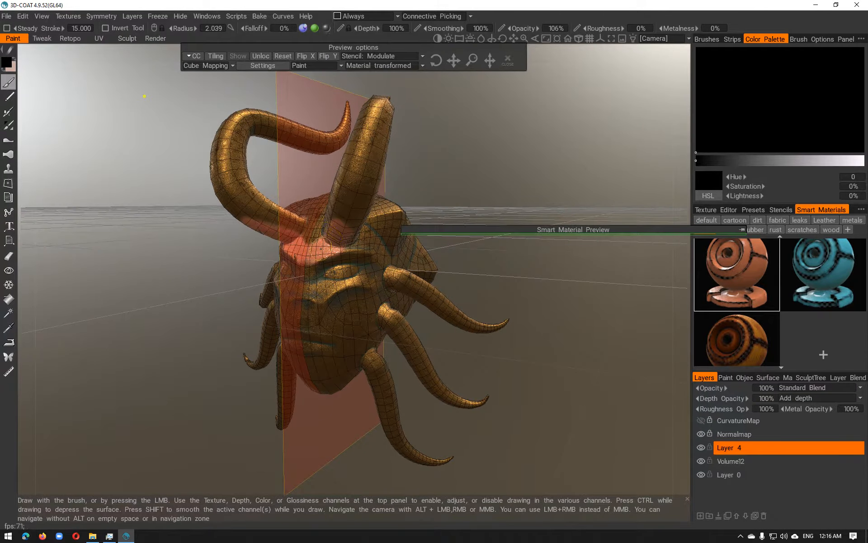
pyautogui.keyDown('alt'); pyautogui.moveTo(321, 248); pyautogui.dragTo(341, 246); pyautogui.keyUp('alt')
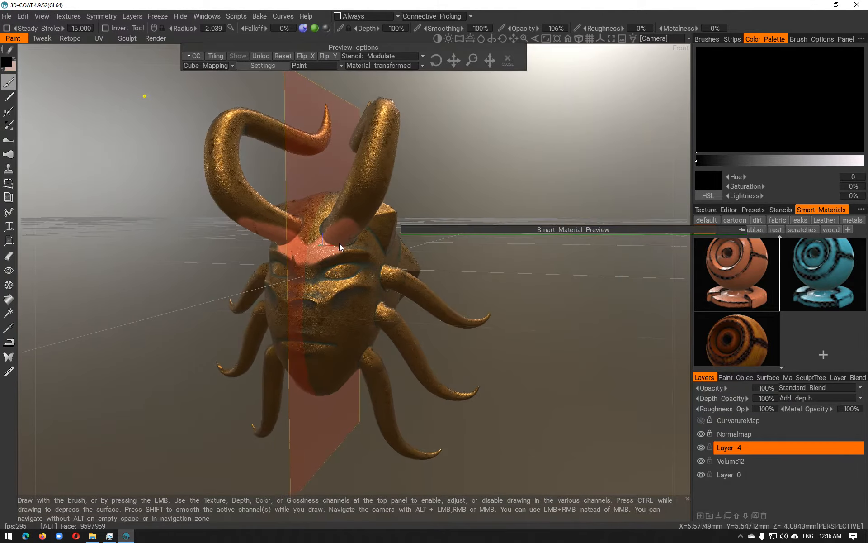
pyautogui.scroll(3, 340, 246)
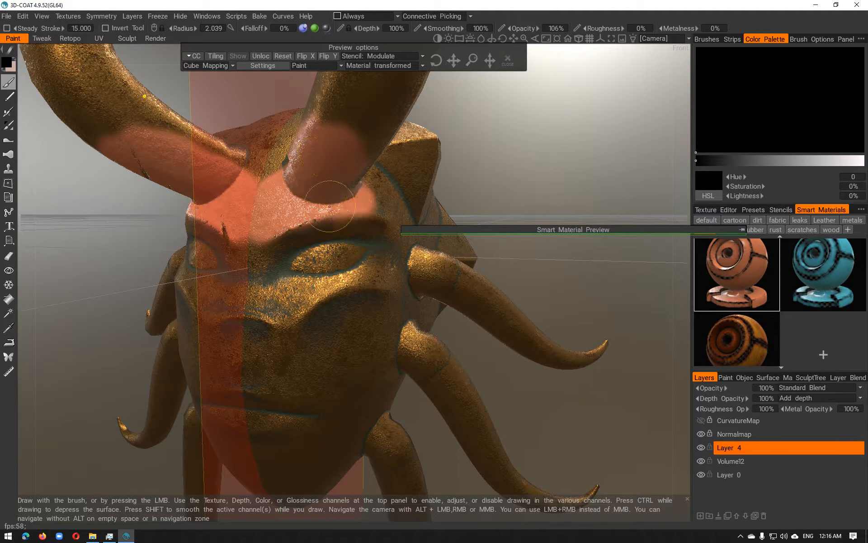
pyautogui.moveTo(362, 190)
pyautogui.keyDown('alt'); pyautogui.mouseDown()
pyautogui.moveTo(280, 270)
pyautogui.moveTo(226, 258)
pyautogui.moveTo(236, 264)
pyautogui.mouseUp(); pyautogui.keyUp('alt')
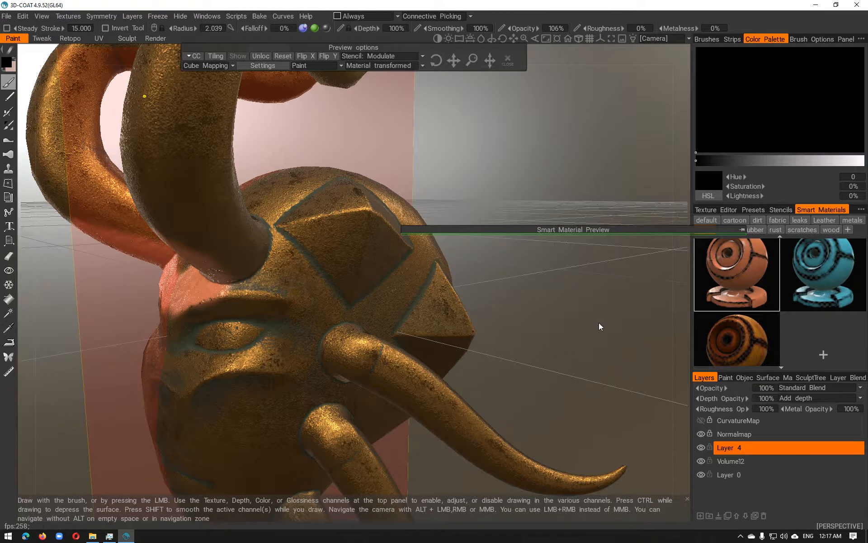
# Step: Open the paint_old smart material for editing and set its colour mode to Modulate
pyautogui.rightClick(722, 275)
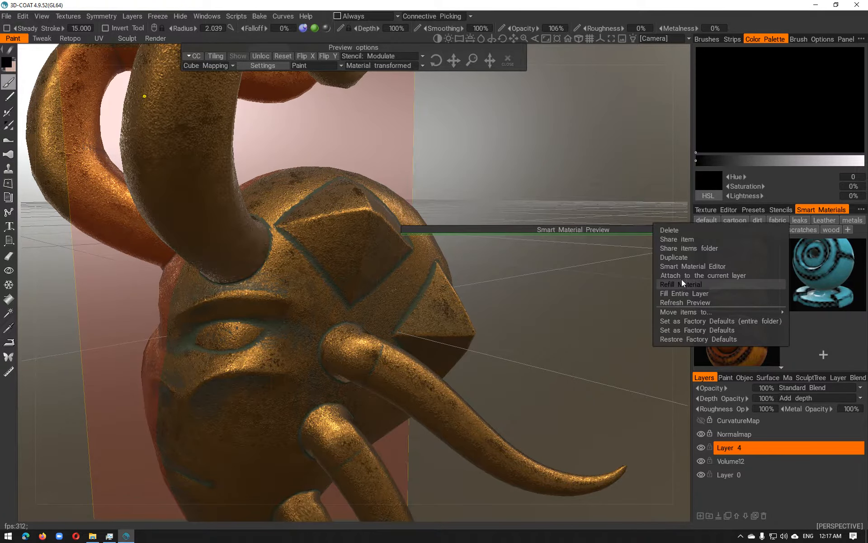
pyautogui.click(699, 264)
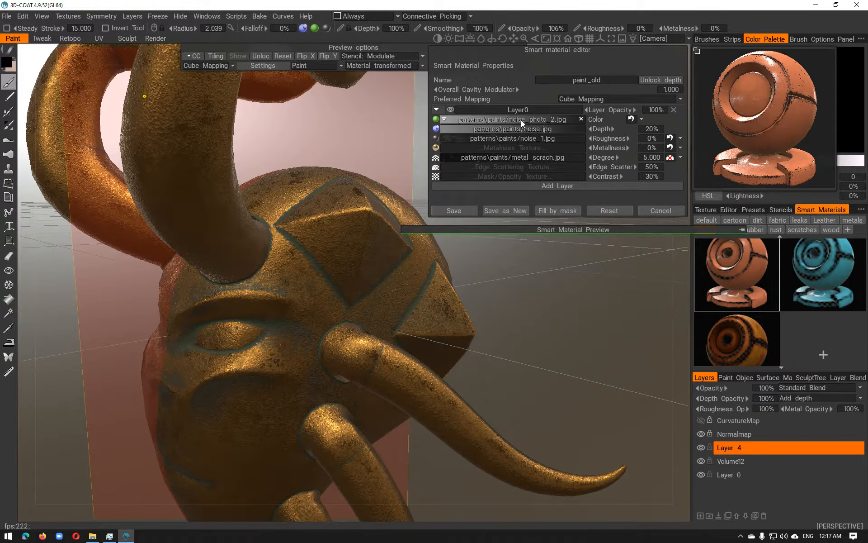
pyautogui.moveTo(521, 120)
pyautogui.click(631, 118)
pyautogui.click(632, 129)
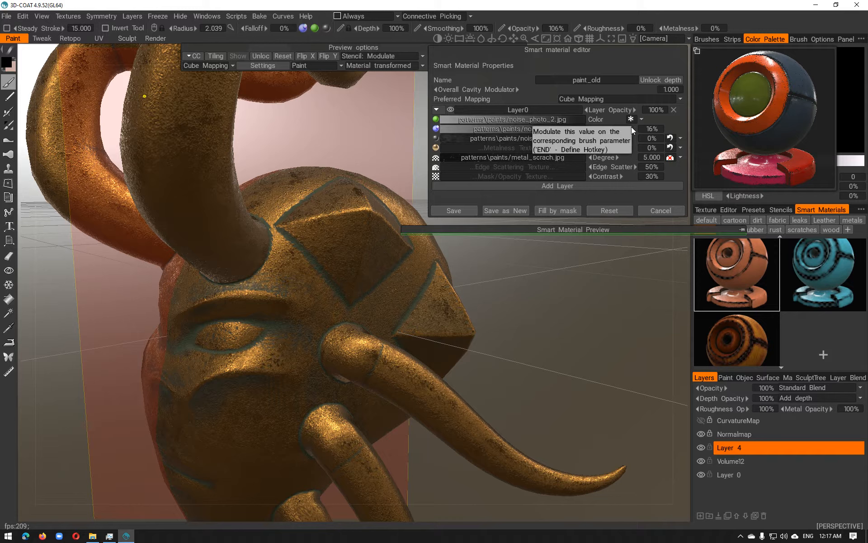
# Step: Set the brush colour to purple with hue 297, saturation 68% and lightness 51%, paint across the forehead, and undo the stroke
pyautogui.click(9, 63)
pyautogui.click(356, 333)
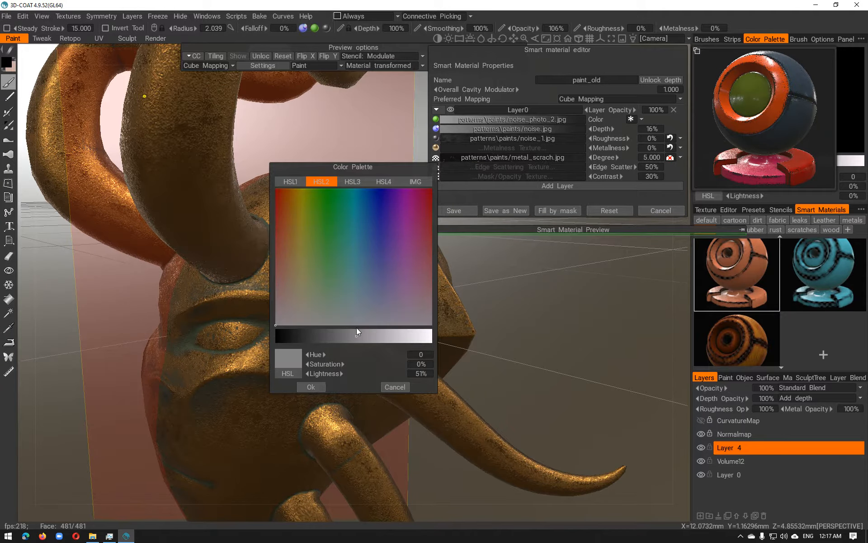
pyautogui.moveTo(292, 321); pyautogui.dragTo(321, 321)
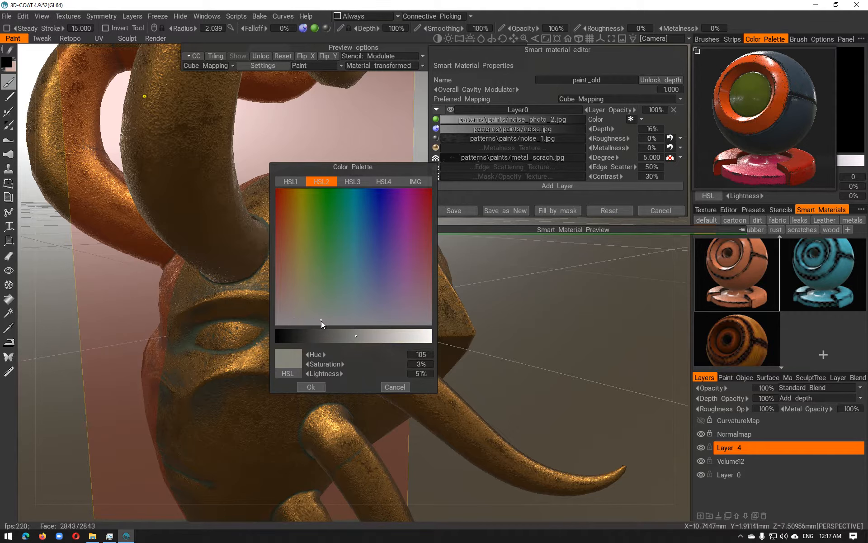
pyautogui.click(405, 232)
pyautogui.click(311, 386)
pyautogui.moveTo(289, 262)
pyautogui.mouseDown()
pyautogui.moveTo(299, 264)
pyautogui.moveTo(290, 291)
pyautogui.moveTo(190, 289)
pyautogui.moveTo(282, 271)
pyautogui.moveTo(278, 296)
pyautogui.mouseUp()
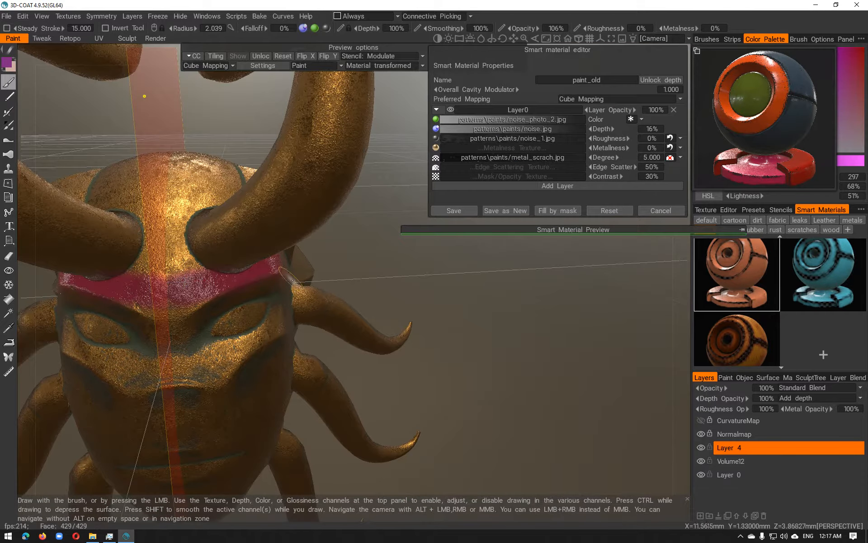
pyautogui.hotkey('ctrl', 'z')
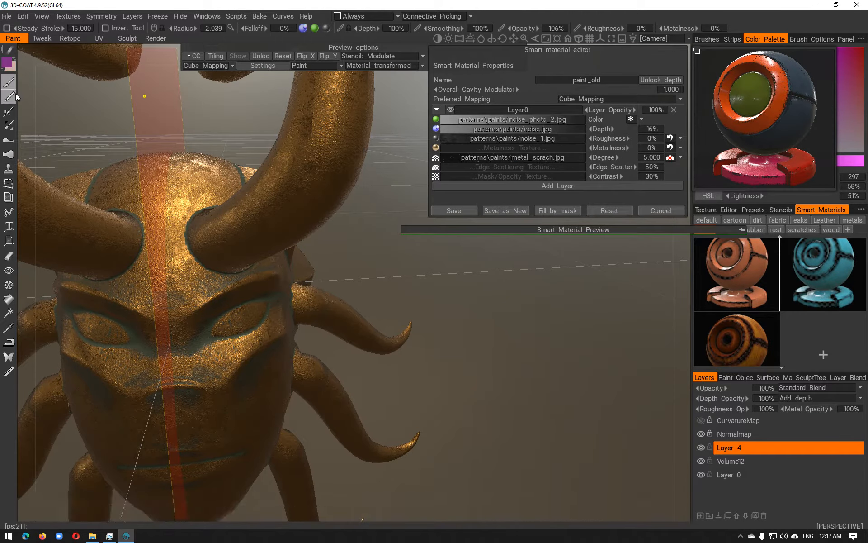
# Step: Set the brush colour to a light grey with 0% saturation and 80% lightness
pyautogui.click(11, 67)
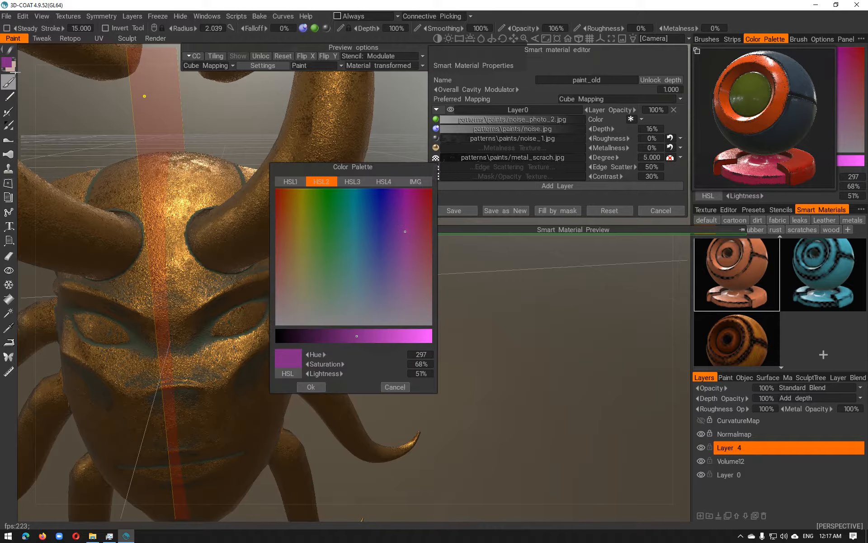
pyautogui.click(347, 324)
pyautogui.click(408, 339)
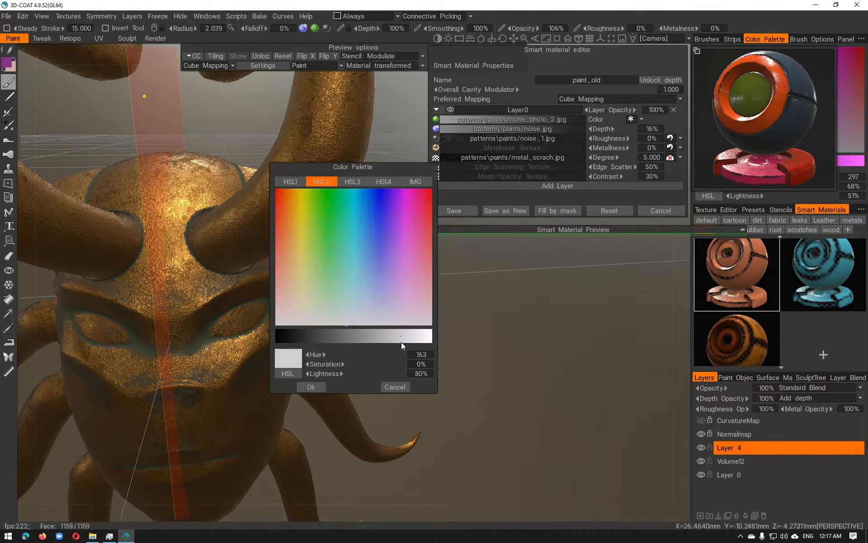
pyautogui.click(318, 388)
# Step: Try the light grey modulated material in strokes on the forehead and undo them
pyautogui.moveTo(251, 296)
pyautogui.keyDown('alt'); pyautogui.mouseDown()
pyautogui.moveTo(232, 286)
pyautogui.moveTo(190, 289)
pyautogui.moveTo(225, 275)
pyautogui.mouseUp(); pyautogui.keyUp('alt')
pyautogui.hotkey('ctrl', 'z')
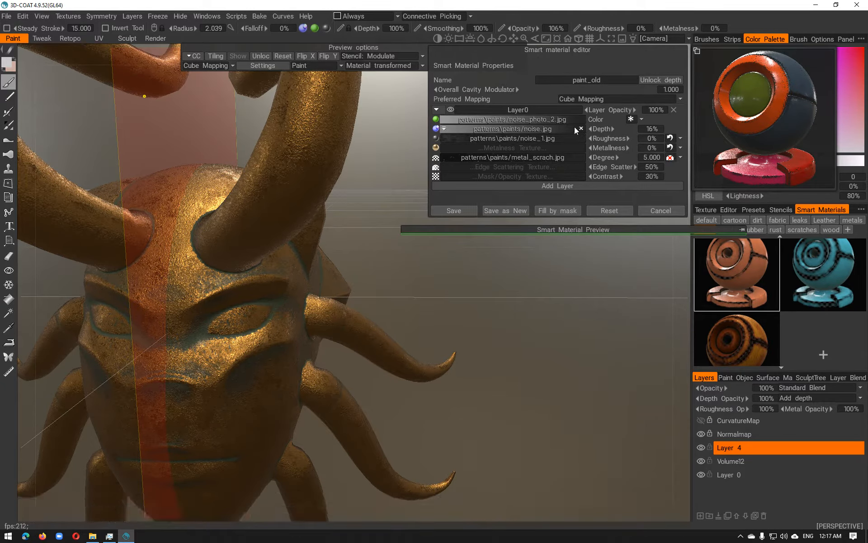
pyautogui.moveTo(226, 285)
pyautogui.mouseDown()
pyautogui.moveTo(161, 288)
pyautogui.moveTo(220, 264)
pyautogui.mouseUp()
pyautogui.hotkey('ctrl', 'z')
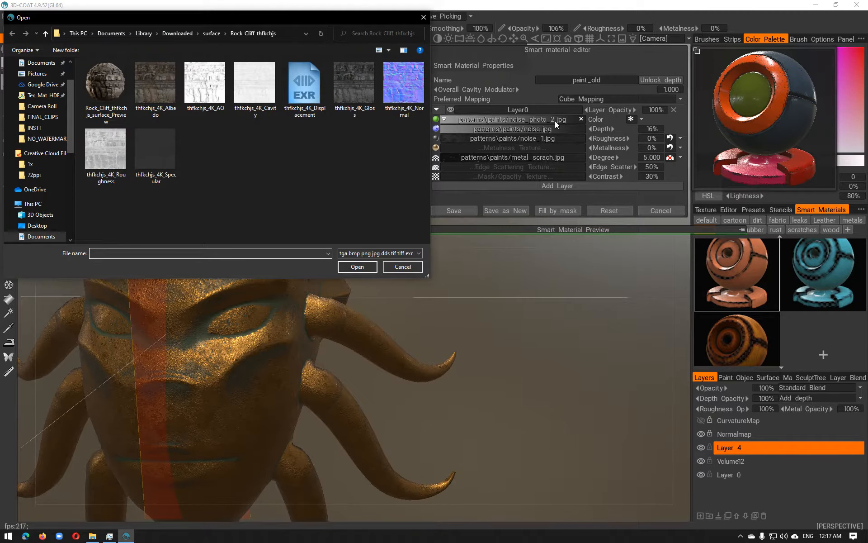
# Step: Dismiss the texture file selection, return the material's colour mode to Replace, and set edge scatter to 43%
pyautogui.click(406, 267)
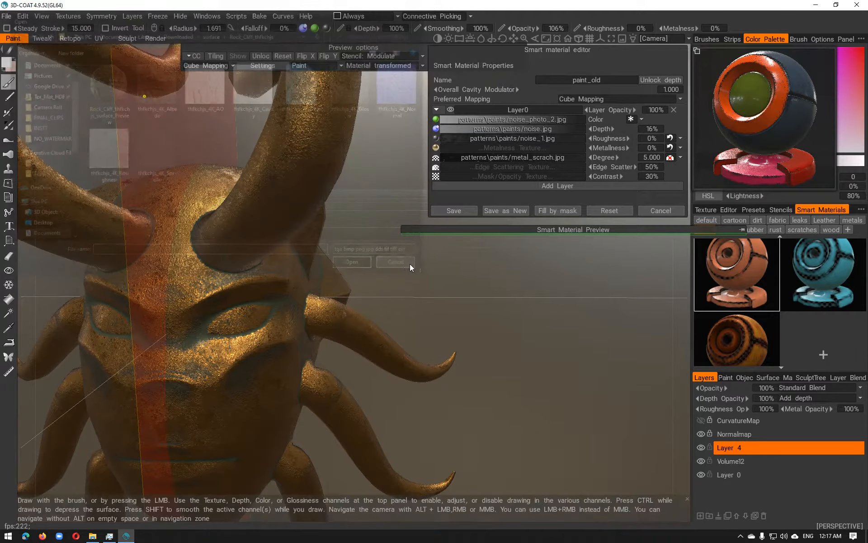
pyautogui.click(631, 120)
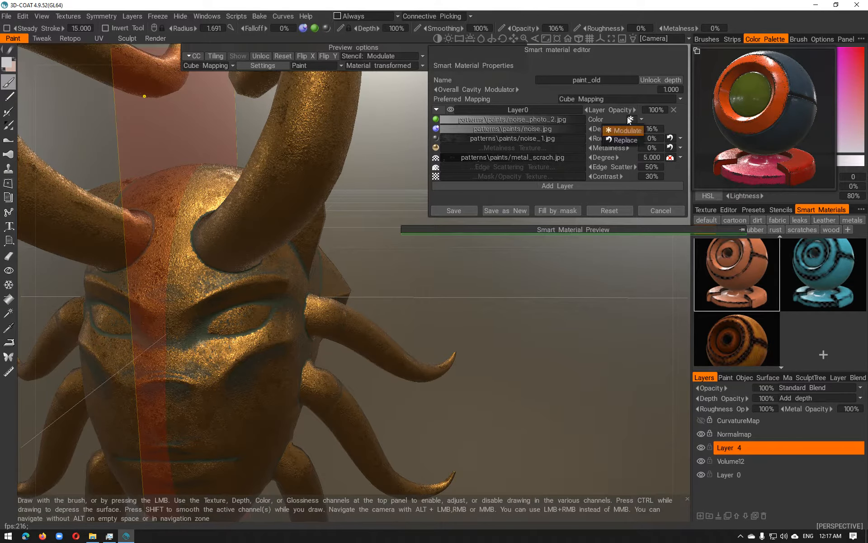
pyautogui.click(628, 139)
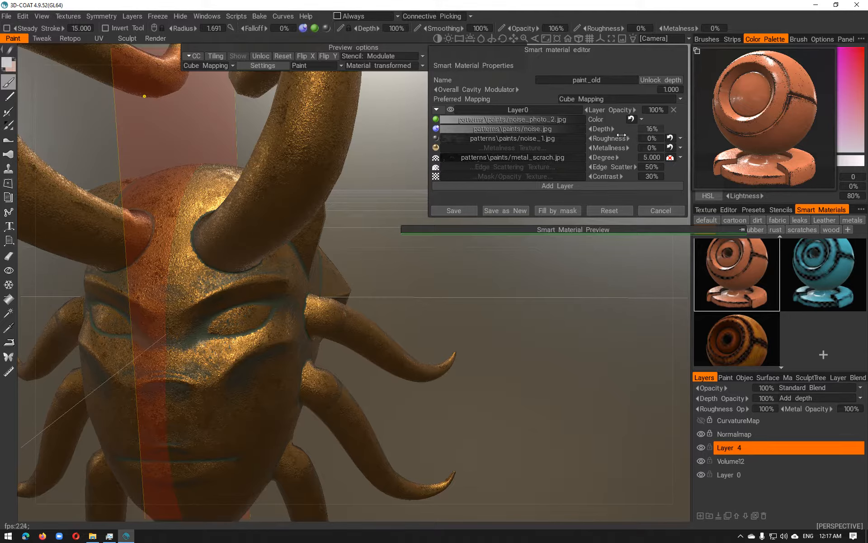
pyautogui.moveTo(596, 170); pyautogui.dragTo(585, 167)
# Step: Bend the colour texture's tone curve down in the middle, reset it to linear, and discard the paint_old material edits
pyautogui.click(444, 121)
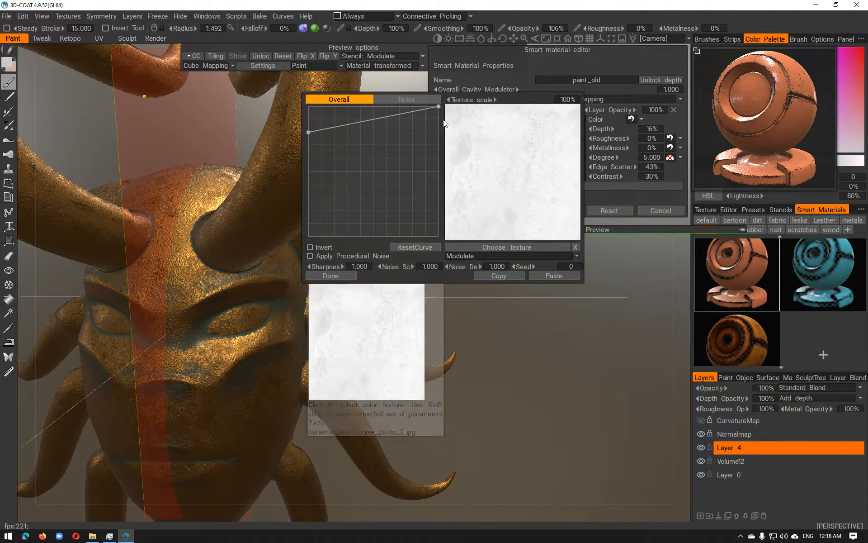
pyautogui.moveTo(378, 119); pyautogui.dragTo(369, 180)
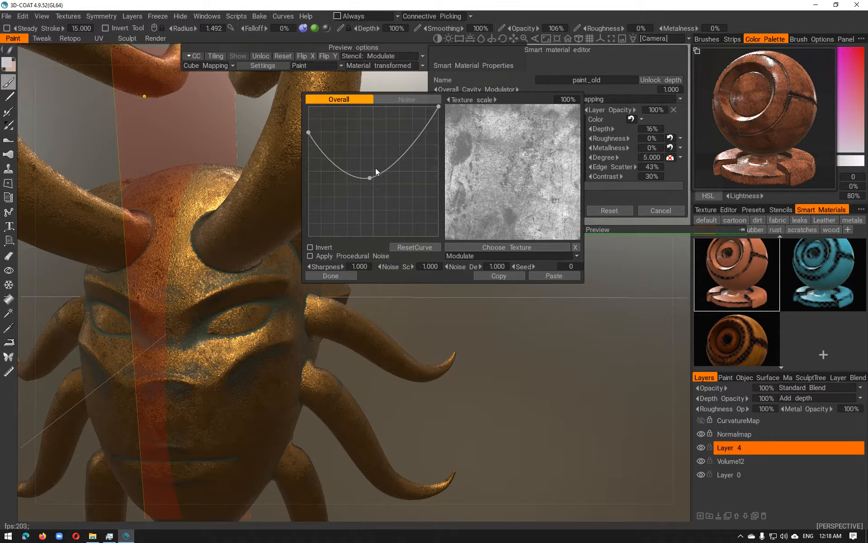
pyautogui.hotkey('ctrl', 'z')
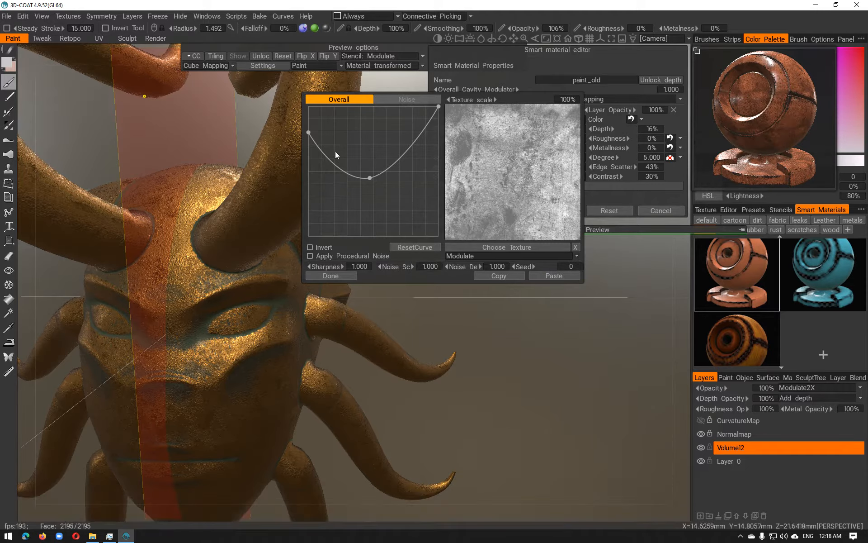
pyautogui.click(414, 247)
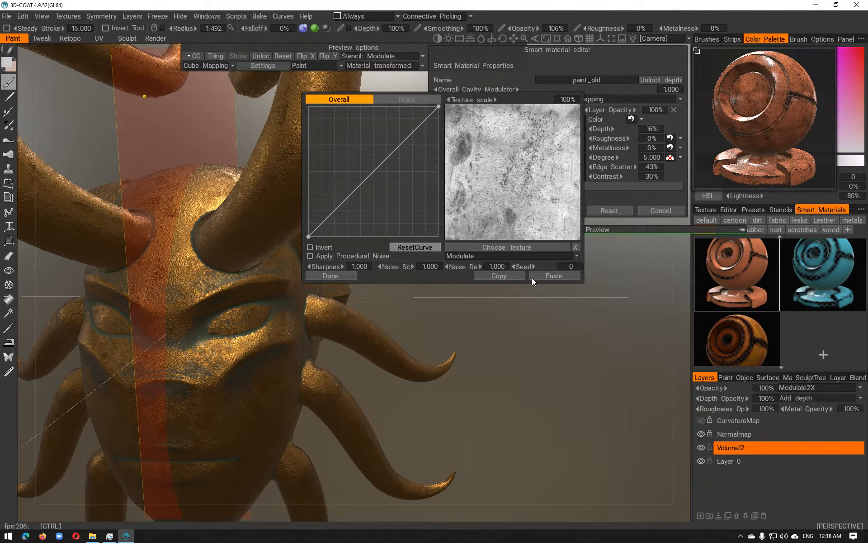
pyautogui.click(342, 274)
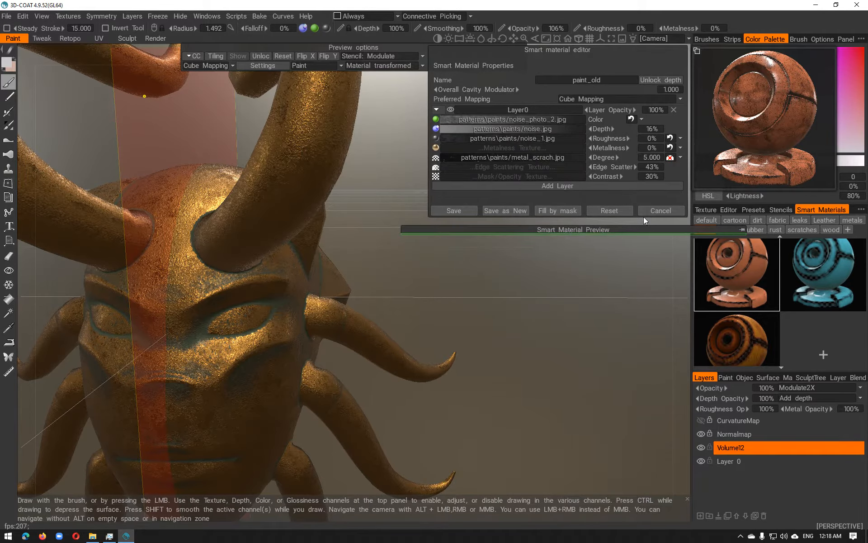
pyautogui.click(666, 210)
# Step: Select the grey smart material with dark worn edges and undo the trial dab above the eye
pyautogui.scroll(1, 759, 316)
pyautogui.scroll(2, 760, 314)
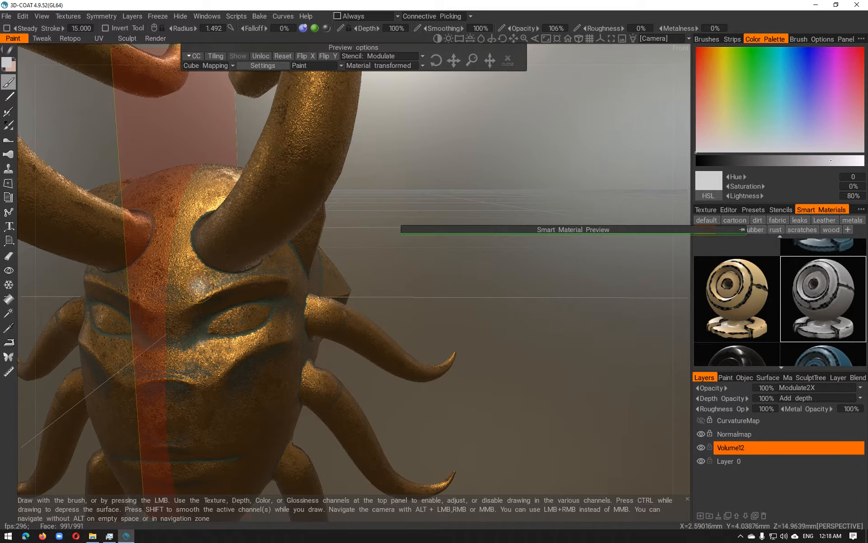
pyautogui.hotkey('ctrl', 'z')
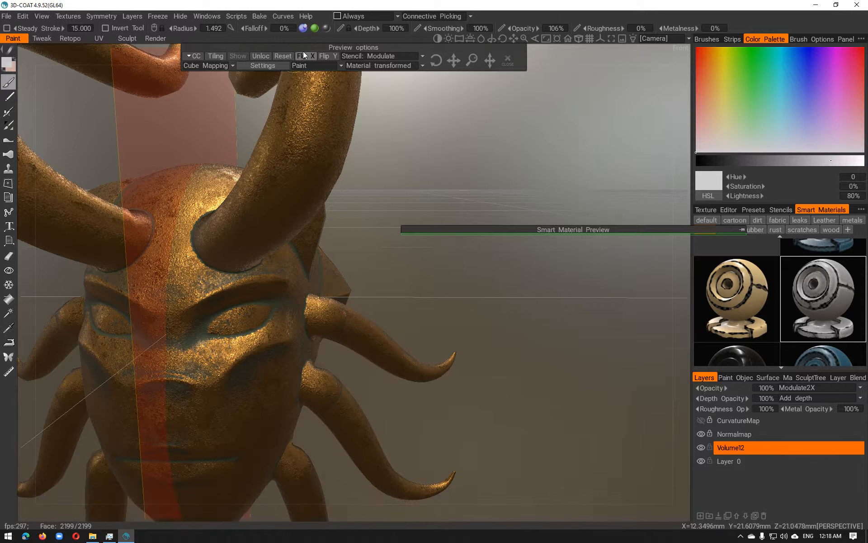
# Step: Try the grey material in strokes over the brow below the horn and undo them
pyautogui.keyDown('alt'); pyautogui.moveTo(201, 305); pyautogui.dragTo(224, 302, button='right'); pyautogui.keyUp('alt')
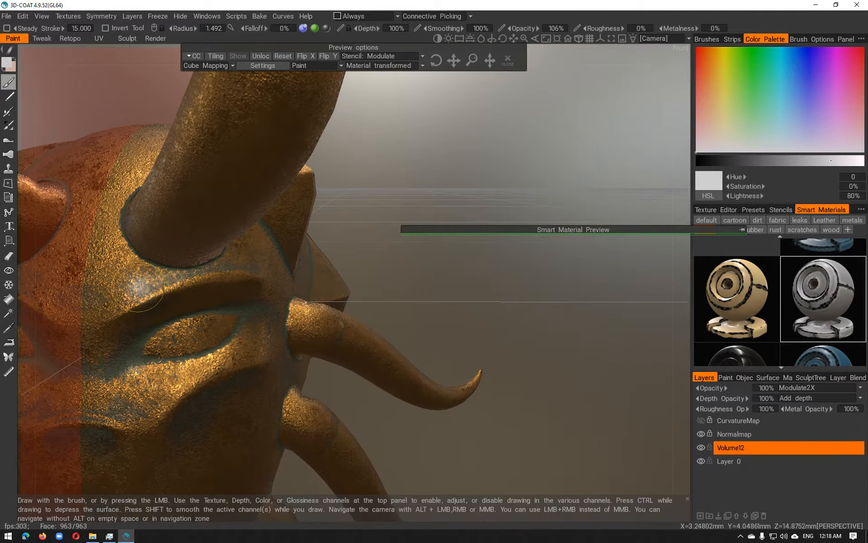
pyautogui.moveTo(141, 288); pyautogui.dragTo(208, 246)
pyautogui.hotkey('ctrl', 'z')
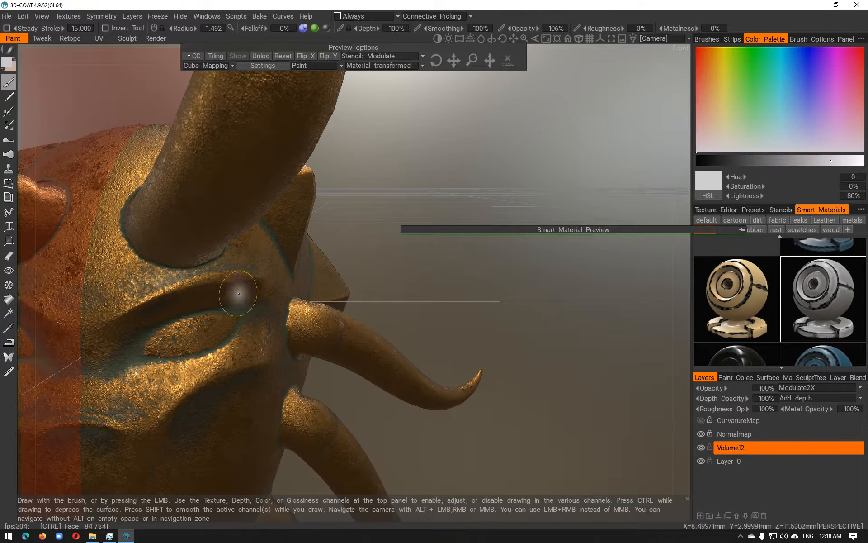
pyautogui.moveTo(145, 294); pyautogui.dragTo(215, 255)
pyautogui.moveTo(149, 251)
pyautogui.mouseDown()
pyautogui.moveTo(204, 149)
pyautogui.moveTo(146, 259)
pyautogui.mouseUp()
pyautogui.hotkey('ctrl', 'z')
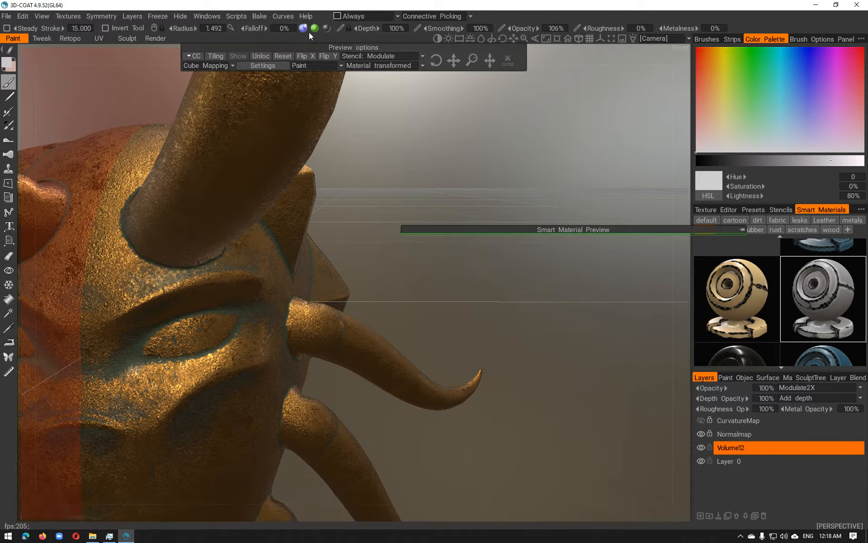
# Step: Turn off the depth channel and paint the grey material over the brow, nose bridge and area around the eye
pyautogui.click(303, 28)
pyautogui.moveTo(136, 271); pyautogui.dragTo(116, 293)
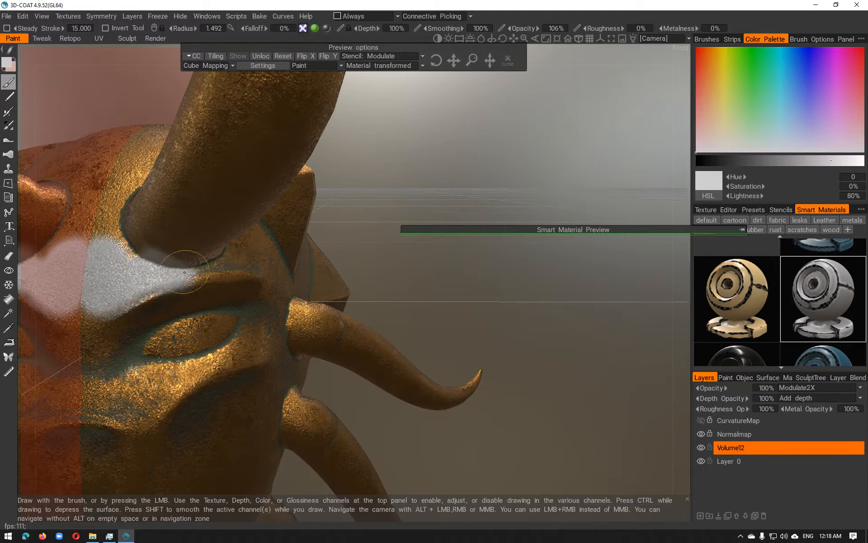
pyautogui.moveTo(163, 272)
pyautogui.keyDown('alt'); pyautogui.mouseDown()
pyautogui.moveTo(180, 242)
pyautogui.moveTo(128, 252)
pyautogui.mouseUp(); pyautogui.keyUp('alt')
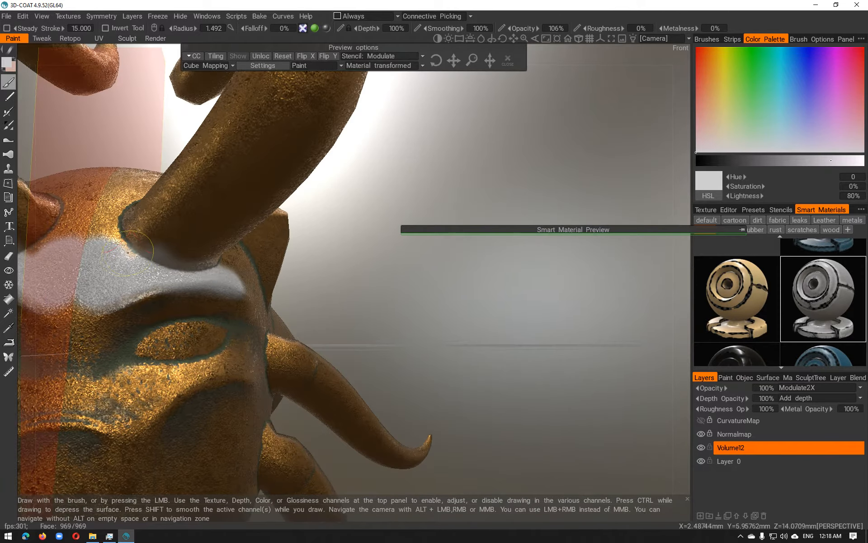
pyautogui.moveTo(87, 327)
pyautogui.mouseDown()
pyautogui.moveTo(106, 355)
pyautogui.moveTo(98, 389)
pyautogui.mouseUp()
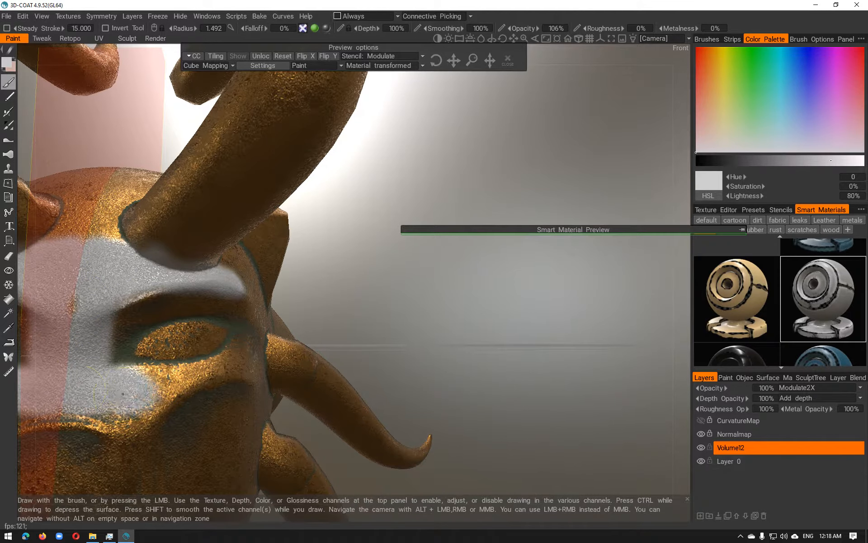
pyautogui.keyDown('alt'); pyautogui.moveTo(213, 367); pyautogui.dragTo(232, 373); pyautogui.keyUp('alt')
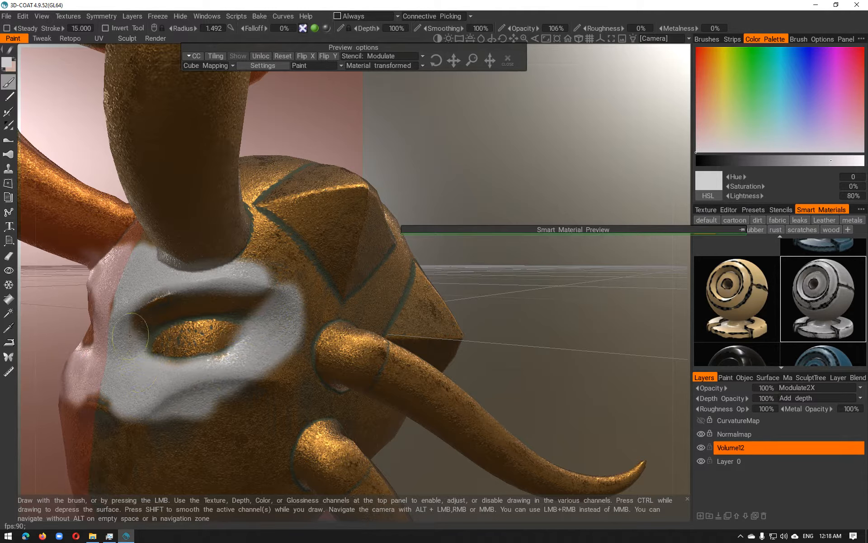
# Step: Undo the grey strokes around the eye and choose the splatter brush alpha from the default brushes
pyautogui.click(714, 39)
pyautogui.hotkey('ctrl', 'z')
pyautogui.hotkey('ctrl', 'z')
pyautogui.hotkey('ctrl', 'z')
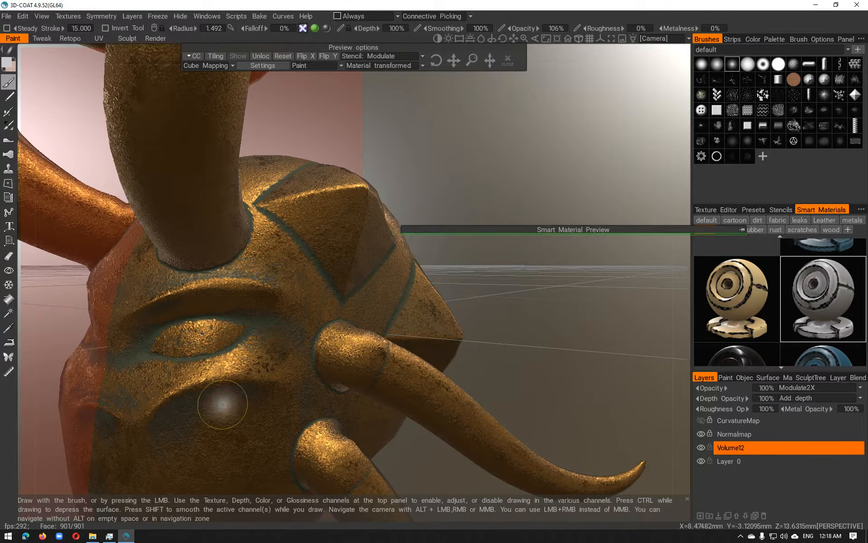
pyautogui.click(763, 95)
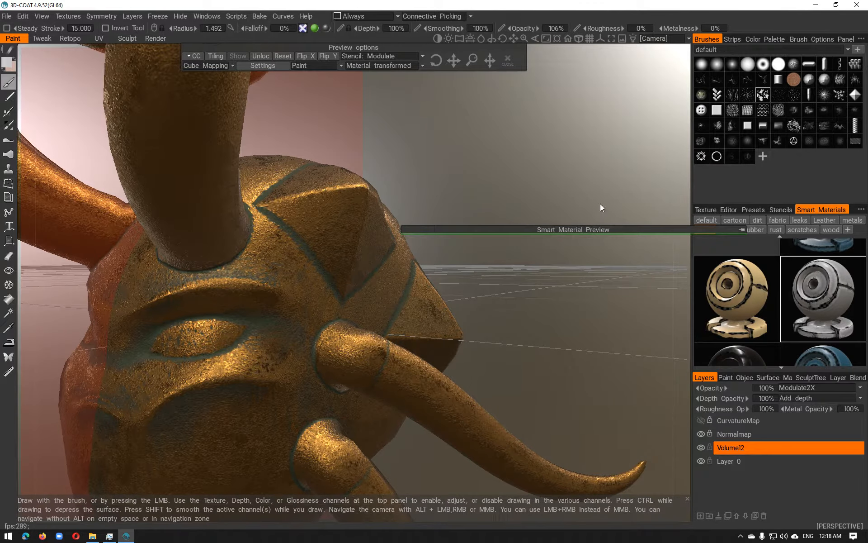
# Step: Enlarge the brush radius to 3.745, try splatter stamps of the grey material over the cheek, and undo them
pyautogui.moveTo(208, 388); pyautogui.dragTo(250, 381, button='right')
pyautogui.click(250, 379)
pyautogui.moveTo(189, 421)
pyautogui.keyDown('alt'); pyautogui.mouseDown()
pyautogui.moveTo(234, 416)
pyautogui.moveTo(222, 395)
pyautogui.moveTo(265, 348)
pyautogui.mouseUp(); pyautogui.keyUp('alt')
pyautogui.moveTo(276, 334)
pyautogui.mouseDown()
pyautogui.moveTo(156, 385)
pyautogui.moveTo(258, 391)
pyautogui.mouseUp()
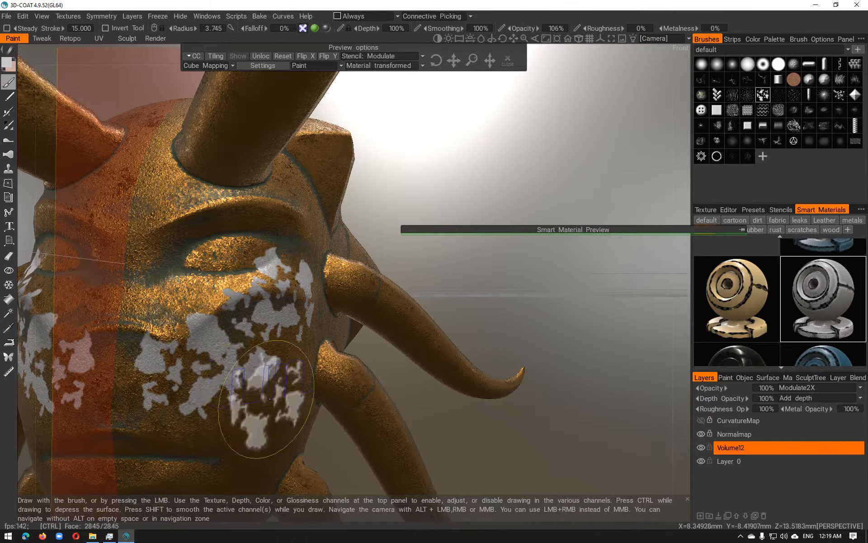
pyautogui.hotkey('ctrl', 'z')
pyautogui.hotkey('ctrl', 'z')
# Step: Turn the depth channel back on, try a splatter stamp on the cheek, and undo it
pyautogui.moveTo(310, 31)
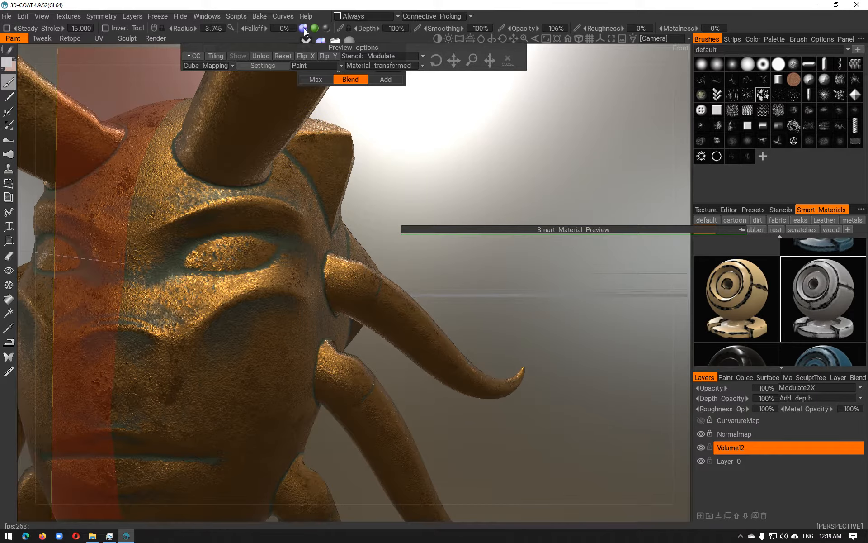
pyautogui.click(227, 316)
pyautogui.moveTo(219, 381)
pyautogui.keyDown('alt'); pyautogui.mouseDown()
pyautogui.moveTo(175, 415)
pyautogui.moveTo(167, 397)
pyautogui.moveTo(213, 436)
pyautogui.moveTo(316, 359)
pyautogui.moveTo(407, 360)
pyautogui.moveTo(249, 376)
pyautogui.mouseUp(); pyautogui.keyUp('alt')
pyautogui.hotkey('ctrl', 'z')
# Step: Enlarge the brush radius to 7.181, try large splatter stamps on the face, and undo them
pyautogui.moveTo(324, 360); pyautogui.dragTo(380, 351, button='right')
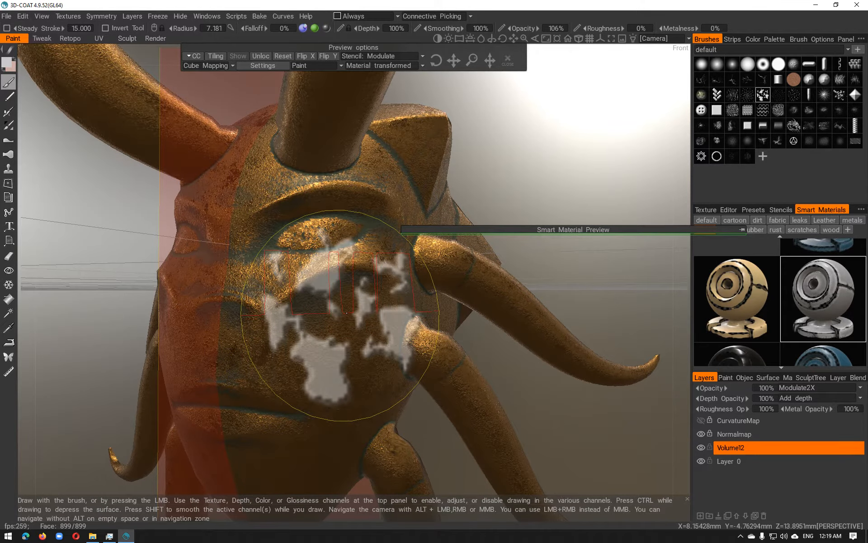
pyautogui.click(346, 312)
pyautogui.moveTo(346, 312)
pyautogui.keyDown('alt'); pyautogui.mouseDown()
pyautogui.moveTo(229, 355)
pyautogui.moveTo(360, 354)
pyautogui.moveTo(368, 341)
pyautogui.mouseUp(); pyautogui.keyUp('alt')
pyautogui.hotkey('ctrl', 'z')
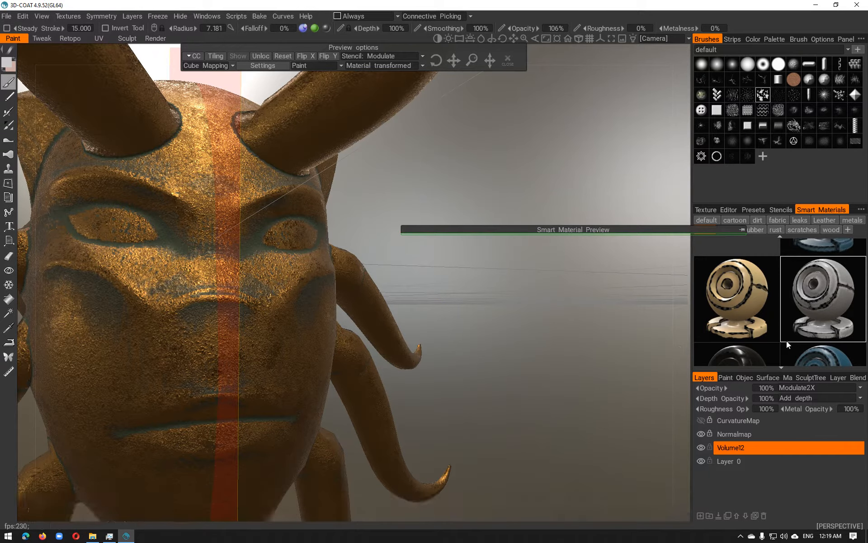
pyautogui.keyDown('alt'); pyautogui.moveTo(334, 355); pyautogui.dragTo(232, 361); pyautogui.keyUp('alt')
pyautogui.click(293, 355)
pyautogui.hotkey('ctrl', 'z')
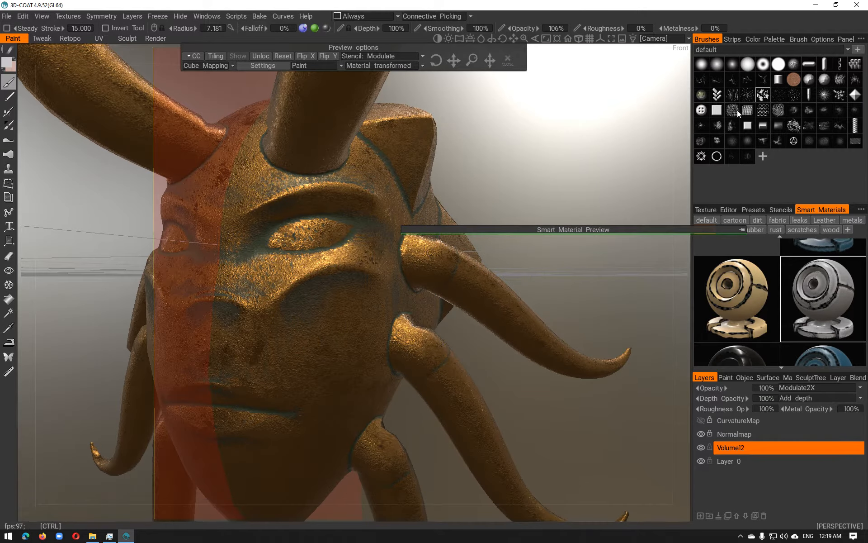
# Step: Choose the soft round brush alpha from the default brushes and undo the trial dab on the cheek
pyautogui.click(733, 64)
pyautogui.moveTo(290, 308)
pyautogui.mouseDown()
pyautogui.moveTo(368, 319)
pyautogui.moveTo(286, 312)
pyautogui.mouseUp()
pyautogui.hotkey('ctrl', 'z')
# Step: Choose the checkerboard stencil, adjust its scale, and try the grey material through it over the face, undoing the strokes
pyautogui.click(781, 210)
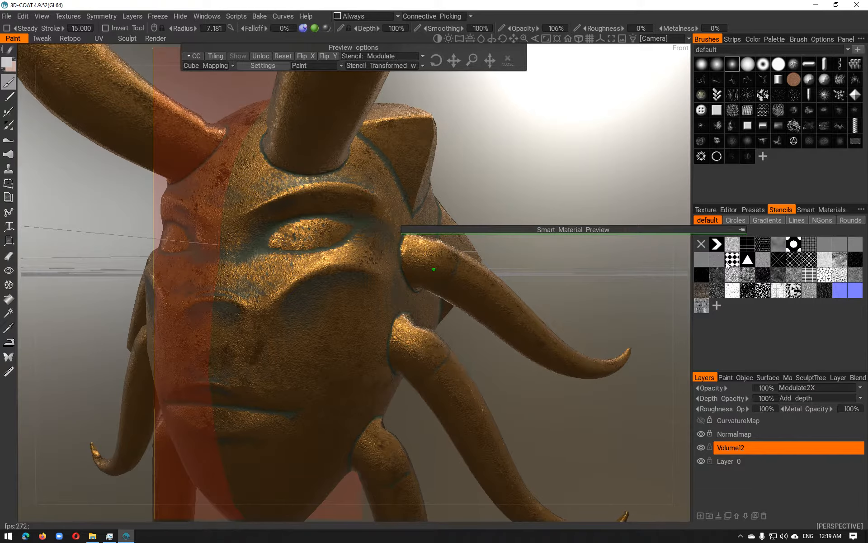
pyautogui.moveTo(473, 63); pyautogui.dragTo(477, 65)
pyautogui.moveTo(373, 289)
pyautogui.mouseDown()
pyautogui.moveTo(263, 288)
pyautogui.moveTo(235, 237)
pyautogui.moveTo(262, 145)
pyautogui.moveTo(357, 136)
pyautogui.moveTo(389, 263)
pyautogui.moveTo(331, 315)
pyautogui.mouseUp()
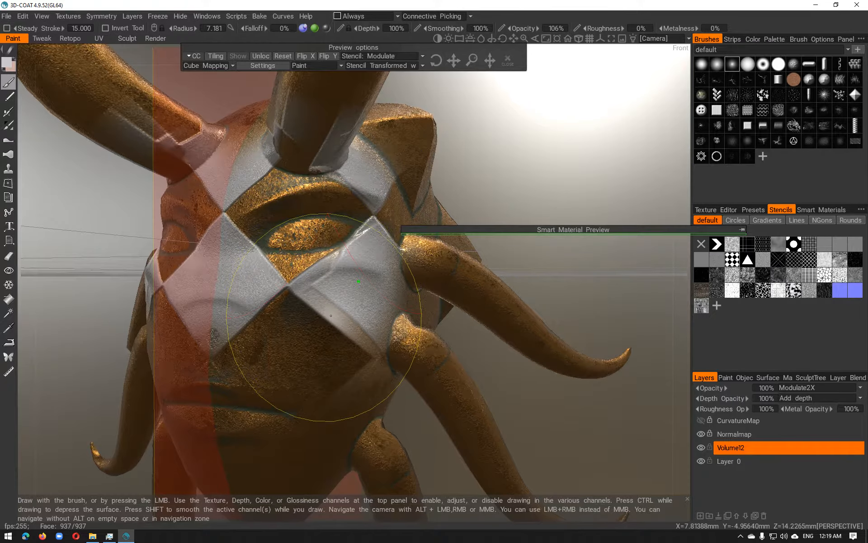
pyautogui.hotkey('ctrl', 'z')
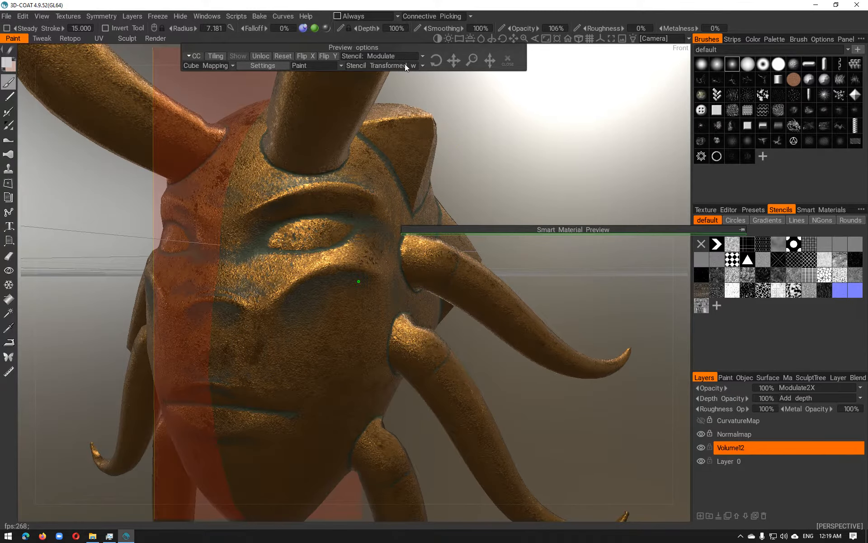
# Step: Set the stencil mapping to From Camera, then reposition and rescale the checkerboard pattern
pyautogui.moveTo(475, 61); pyautogui.dragTo(480, 62)
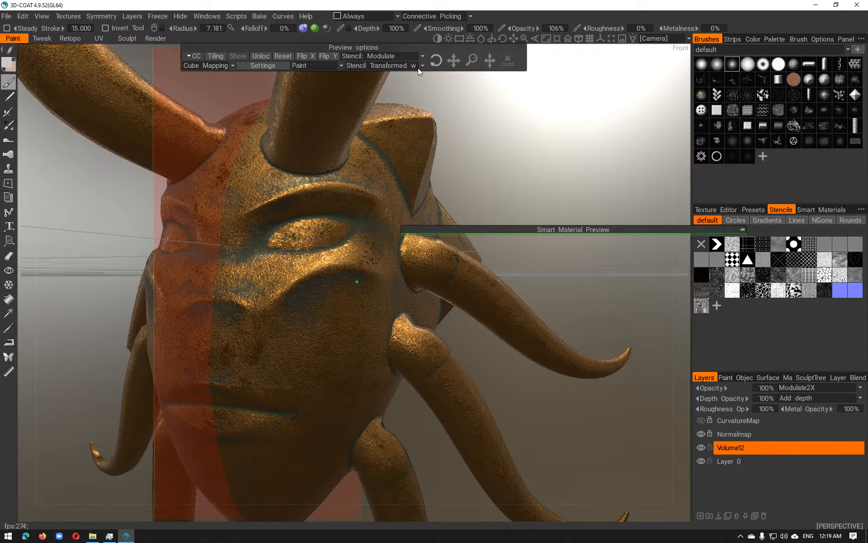
pyautogui.click(218, 66)
pyautogui.click(215, 75)
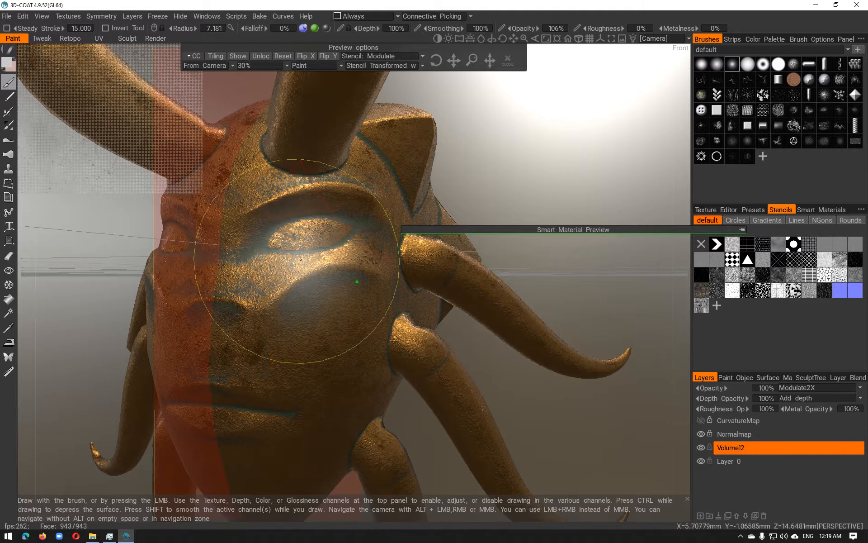
pyautogui.moveTo(454, 63); pyautogui.dragTo(454, 64)
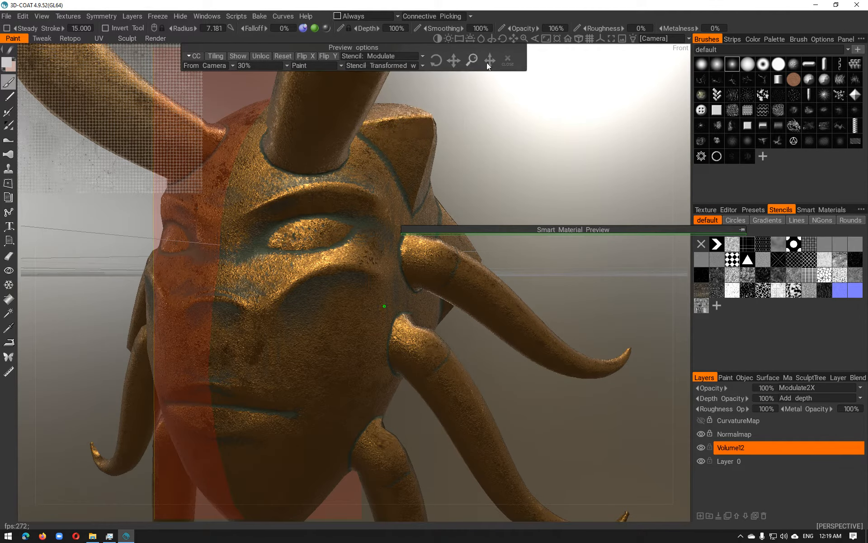
pyautogui.moveTo(470, 63); pyautogui.dragTo(475, 66)
# Step: Try the camera-projected checkerboard over the face, adjusting the stencil's placement between tries, and undo the strokes
pyautogui.moveTo(355, 278)
pyautogui.mouseDown()
pyautogui.moveTo(317, 290)
pyautogui.moveTo(294, 272)
pyautogui.moveTo(328, 214)
pyautogui.mouseUp()
pyautogui.hotkey('ctrl', 'z')
pyautogui.hotkey('ctrl', 'z')
pyautogui.hotkey('ctrl', 'z')
pyautogui.hotkey('ctrl', 'z')
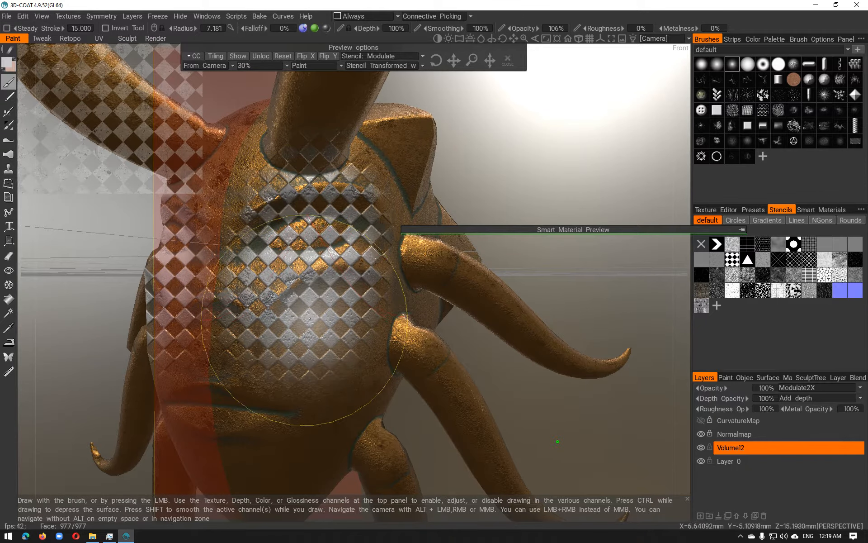
pyautogui.moveTo(461, 70); pyautogui.dragTo(461, 70)
pyautogui.moveTo(339, 178)
pyautogui.mouseDown()
pyautogui.moveTo(359, 272)
pyautogui.moveTo(280, 290)
pyautogui.moveTo(286, 337)
pyautogui.moveTo(401, 287)
pyautogui.moveTo(315, 290)
pyautogui.moveTo(322, 291)
pyautogui.mouseUp()
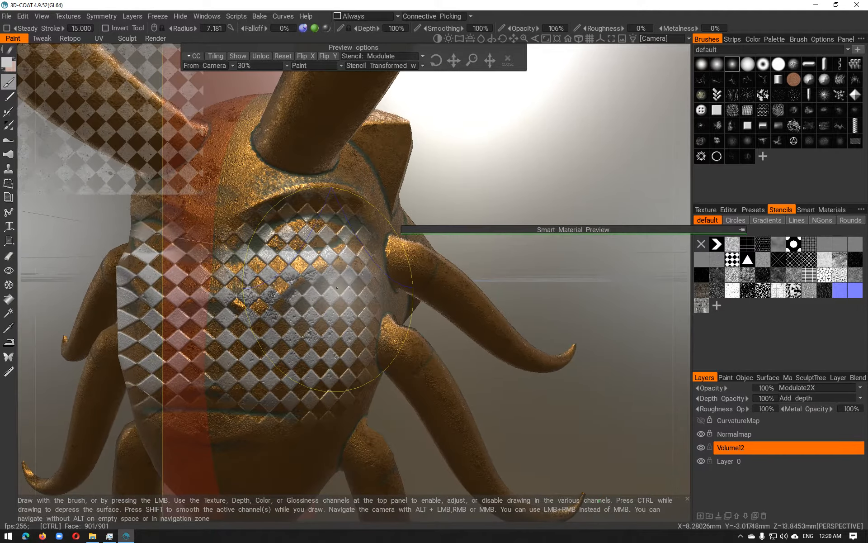
pyautogui.hotkey('ctrl', 'z')
# Step: Switch the stencil mapping back to Cube Mapping, shrink the checkers, and try them over the face, undoing the strokes
pyautogui.click(214, 66)
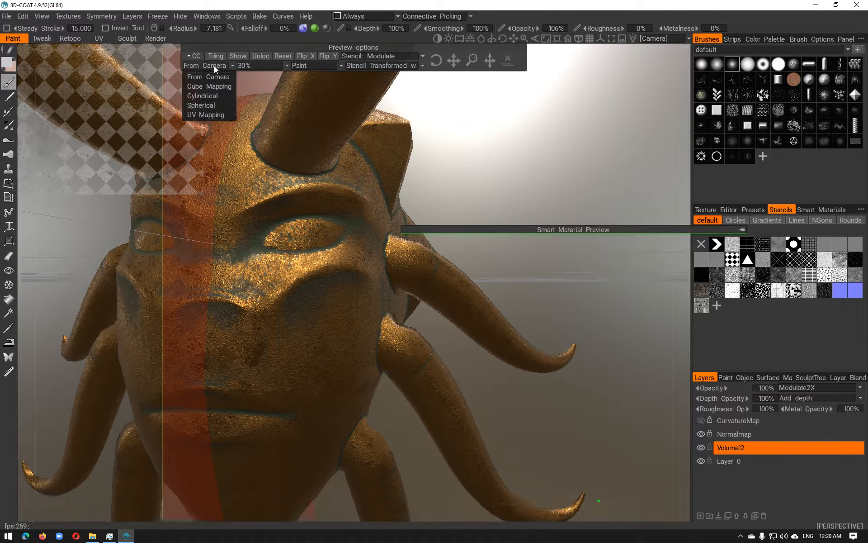
pyautogui.click(209, 85)
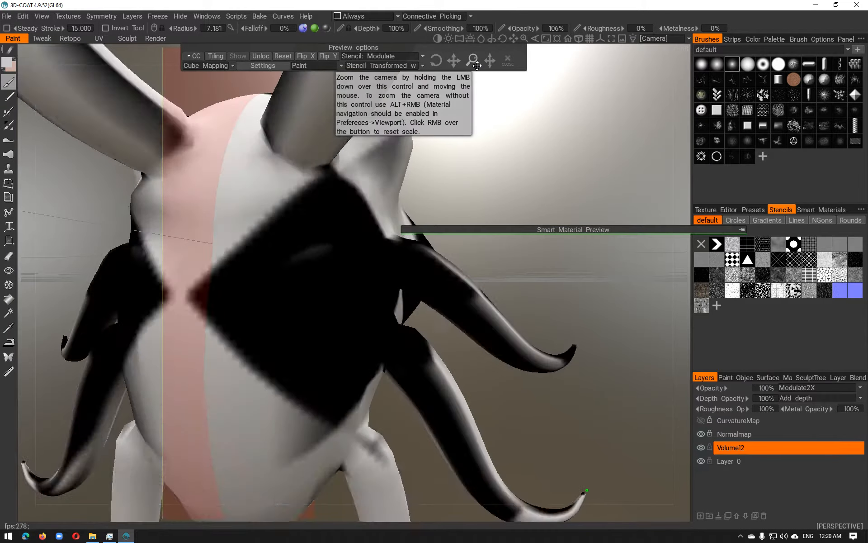
pyautogui.moveTo(477, 66); pyautogui.dragTo(477, 66)
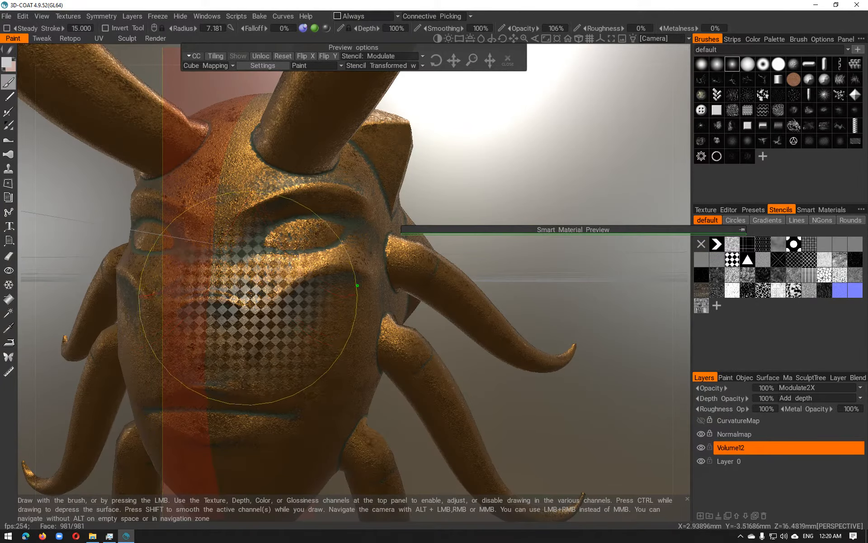
pyautogui.moveTo(248, 299)
pyautogui.mouseDown()
pyautogui.moveTo(254, 316)
pyautogui.moveTo(244, 221)
pyautogui.moveTo(298, 195)
pyautogui.moveTo(282, 245)
pyautogui.mouseUp()
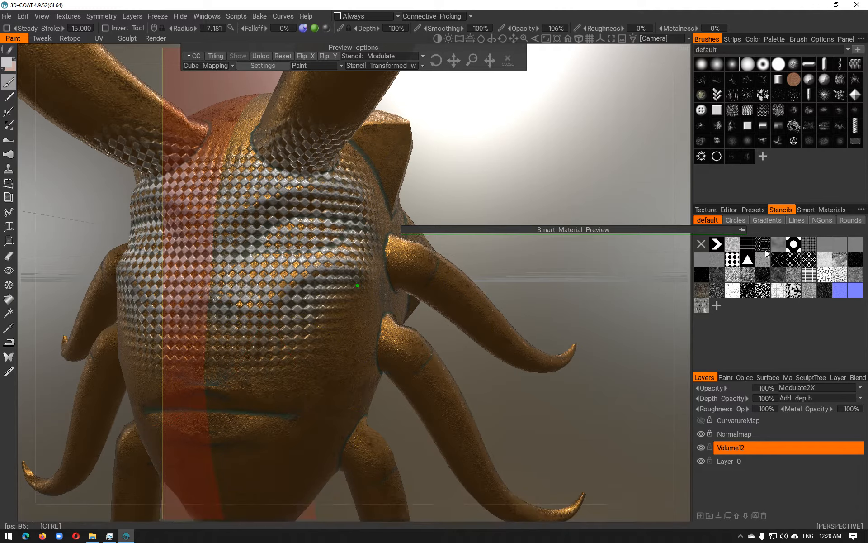
pyautogui.hotkey('ctrl', 'z')
# Step: Browse the surface and Rock_Cliff texture folders for a new stencil image and cancel without importing one
pyautogui.click(717, 306)
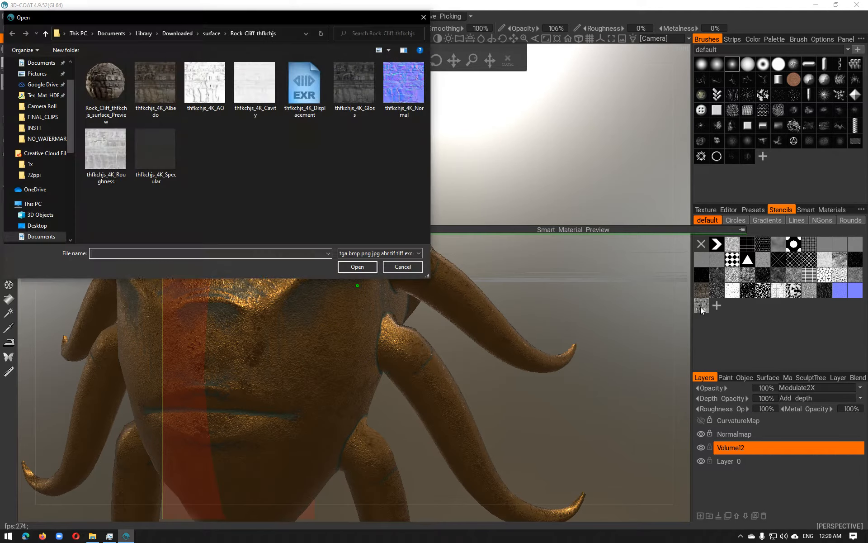
pyautogui.click(211, 34)
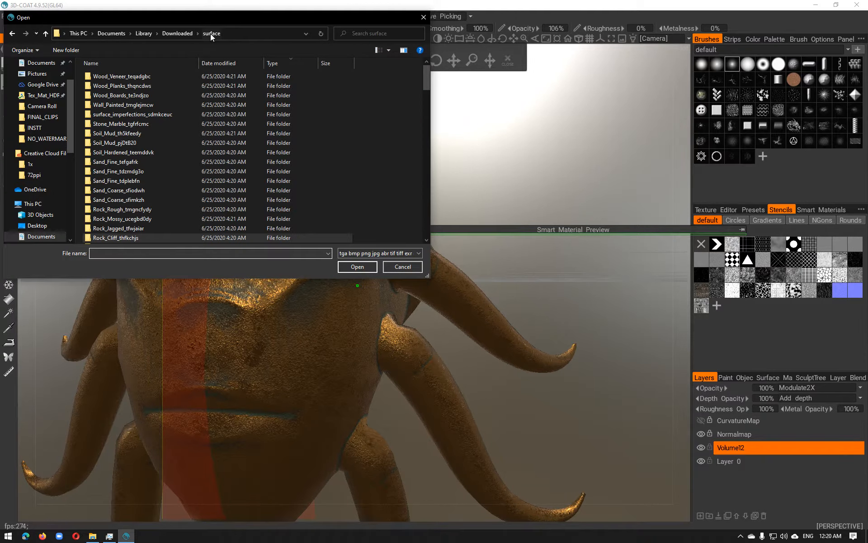
pyautogui.click(12, 35)
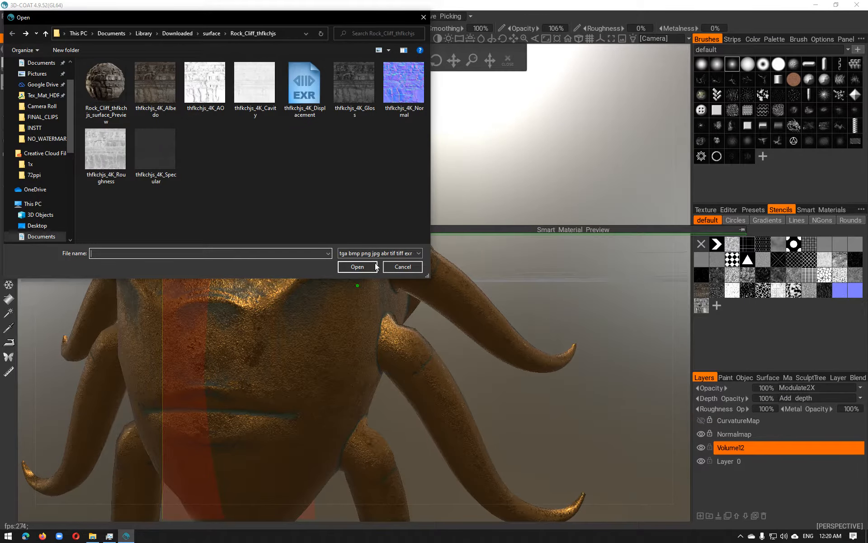
pyautogui.click(398, 268)
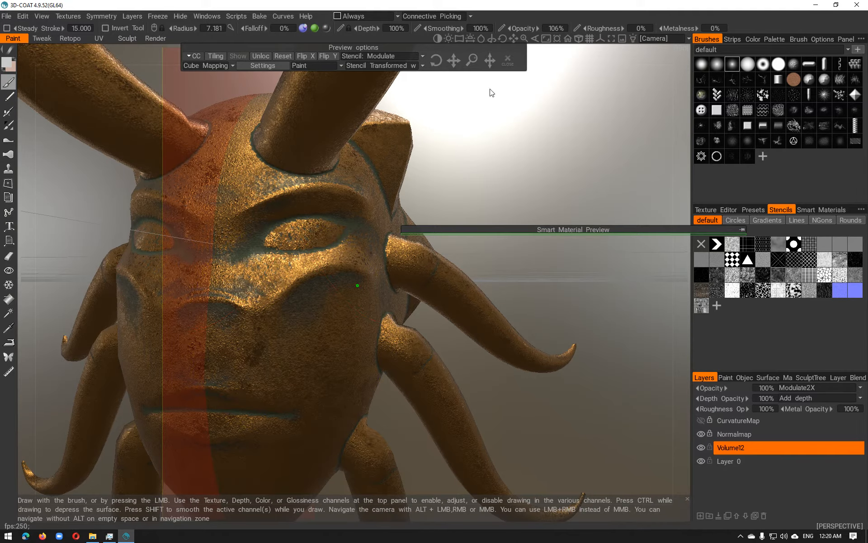
# Step: Scale the cracked-stone stencil and try the grey material through it over the face, undoing the strokes
pyautogui.moveTo(472, 60); pyautogui.dragTo(476, 64)
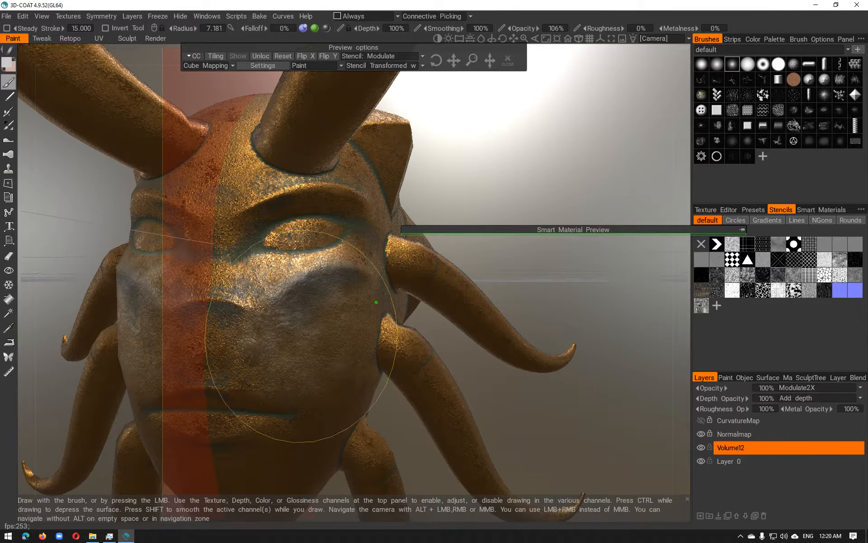
pyautogui.keyDown('alt'); pyautogui.moveTo(333, 253); pyautogui.dragTo(256, 272); pyautogui.keyUp('alt')
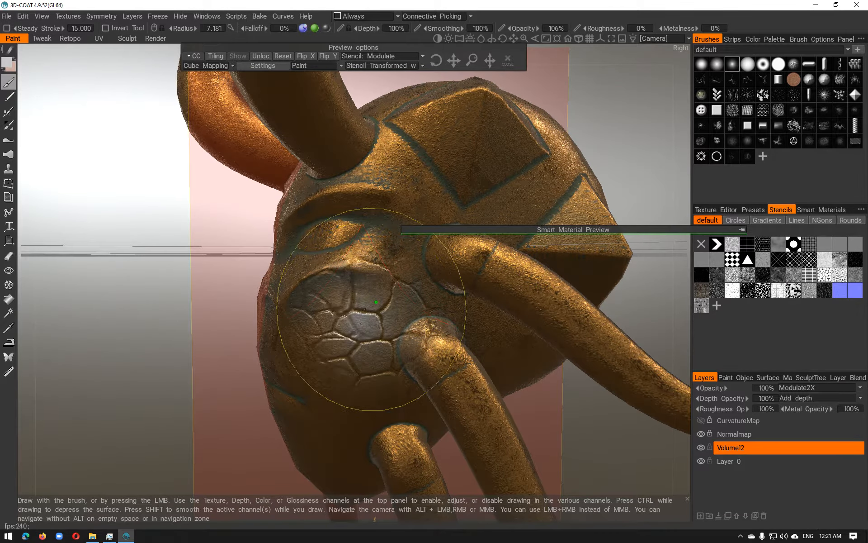
pyautogui.keyDown('alt'); pyautogui.moveTo(390, 243); pyautogui.dragTo(263, 288); pyautogui.keyUp('alt')
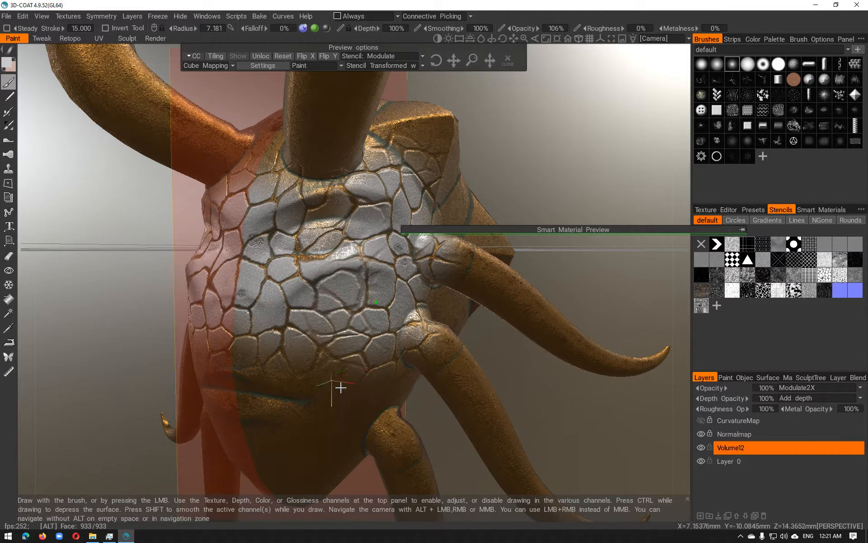
pyautogui.keyDown('alt'); pyautogui.moveTo(341, 387); pyautogui.dragTo(430, 268); pyautogui.keyUp('alt')
pyautogui.keyDown('alt'); pyautogui.moveTo(453, 344); pyautogui.dragTo(378, 383); pyautogui.keyUp('alt')
pyautogui.hotkey('ctrl', 'z')
pyautogui.hotkey('ctrl', 'z')
pyautogui.hotkey('ctrl', 'z')
pyautogui.hotkey('ctrl', 'z')
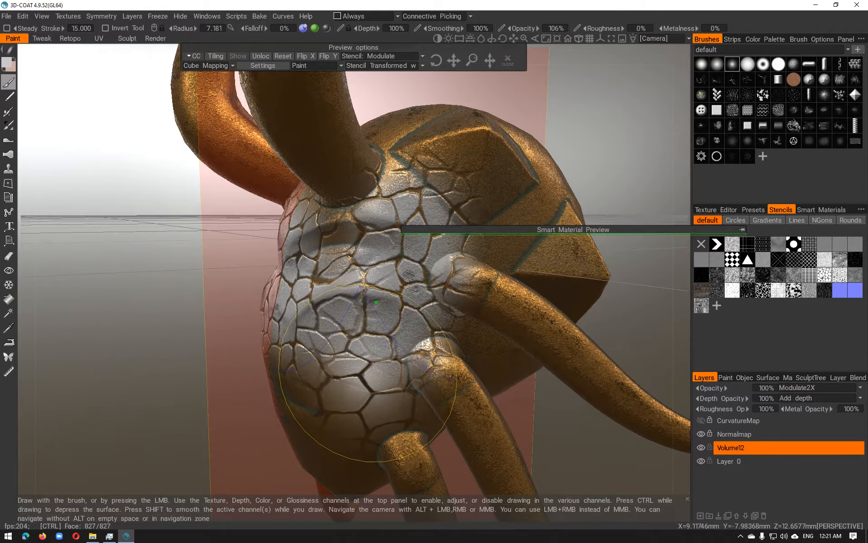
# Step: Try the grey cracked-stone pattern across the back of the head and undo the strokes
pyautogui.moveTo(402, 338)
pyautogui.keyDown('alt'); pyautogui.mouseDown()
pyautogui.moveTo(430, 401)
pyautogui.moveTo(293, 402)
pyautogui.moveTo(330, 300)
pyautogui.moveTo(355, 352)
pyautogui.moveTo(350, 372)
pyautogui.moveTo(360, 354)
pyautogui.moveTo(340, 267)
pyautogui.moveTo(325, 249)
pyautogui.moveTo(300, 243)
pyautogui.moveTo(299, 304)
pyautogui.moveTo(304, 246)
pyautogui.moveTo(334, 208)
pyautogui.moveTo(309, 219)
pyautogui.mouseUp(); pyautogui.keyUp('alt')
pyautogui.hotkey('ctrl', 'z')
pyautogui.hotkey('ctrl', 'z')
pyautogui.hotkey('ctrl', 'z')
pyautogui.hotkey('ctrl', 'z')
pyautogui.hotkey('ctrl', 'z')
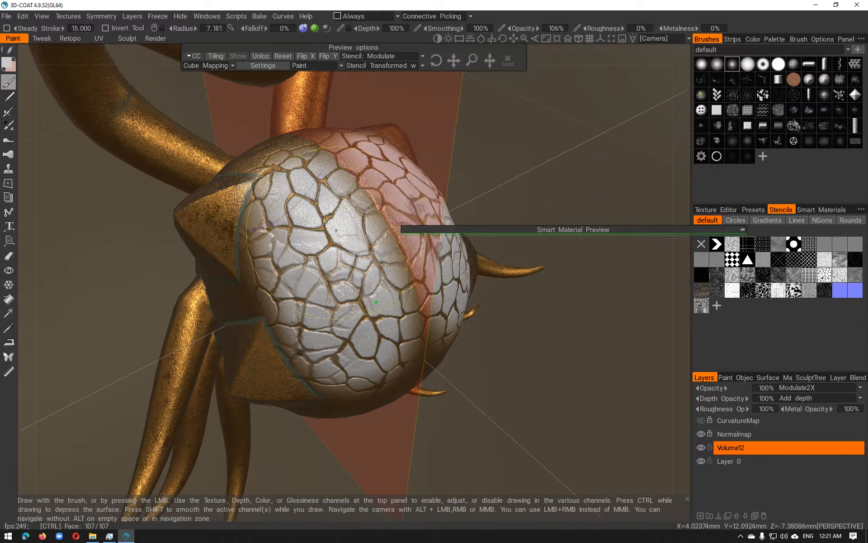
# Step: Turn off the colour channel and emboss the cracked-stone pattern over the back of the head, undoing the stroke across the side spikes
pyautogui.click(314, 29)
pyautogui.click(318, 39)
pyautogui.moveTo(254, 258)
pyautogui.mouseDown()
pyautogui.moveTo(271, 255)
pyautogui.moveTo(300, 203)
pyautogui.moveTo(326, 316)
pyautogui.moveTo(352, 345)
pyautogui.moveTo(330, 286)
pyautogui.moveTo(335, 240)
pyautogui.moveTo(351, 261)
pyautogui.moveTo(310, 283)
pyautogui.mouseUp()
pyautogui.keyDown('alt'); pyautogui.moveTo(310, 283); pyautogui.dragTo(310, 201, button='middle'); pyautogui.keyUp('alt')
pyautogui.moveTo(315, 231)
pyautogui.mouseDown()
pyautogui.moveTo(345, 278)
pyautogui.moveTo(322, 342)
pyautogui.moveTo(418, 307)
pyautogui.mouseUp()
pyautogui.moveTo(156, 226); pyautogui.dragTo(216, 213)
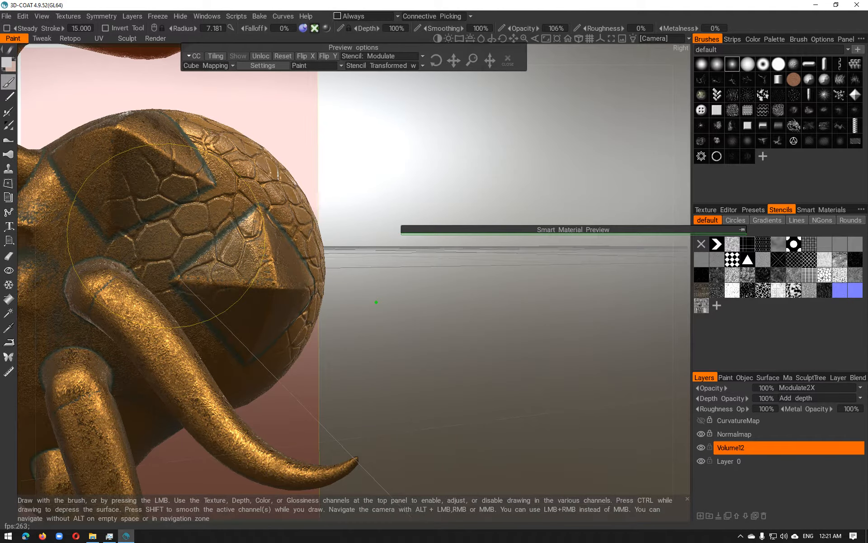
pyautogui.hotkey('ctrl', 'z')
# Step: Reduce the brush radius to 5.087 and emboss the stone pattern along the upper side tentacle, declining to restore the stored colour
pyautogui.moveTo(215, 213); pyautogui.dragTo(186, 217, button='right')
pyautogui.moveTo(232, 206)
pyautogui.mouseDown()
pyautogui.moveTo(158, 247)
pyautogui.moveTo(170, 253)
pyautogui.mouseUp()
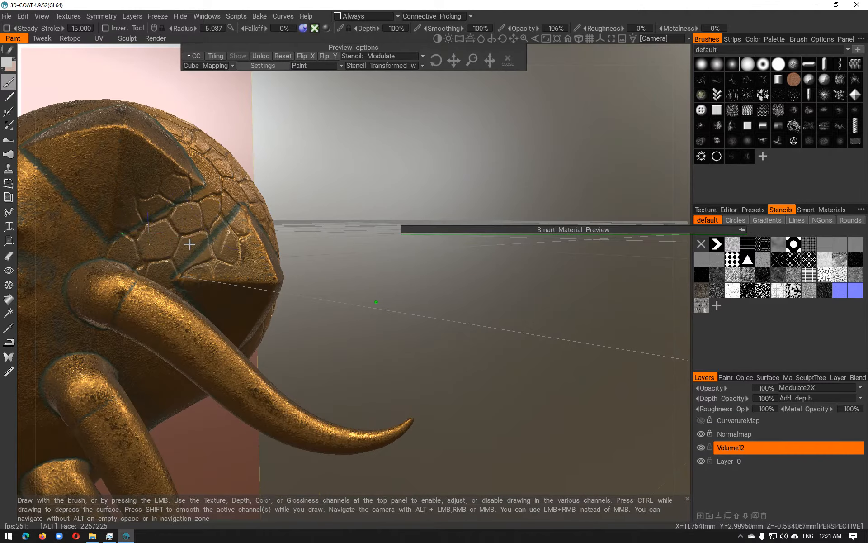
pyautogui.hotkey('ctrl', 'z')
pyautogui.moveTo(149, 312)
pyautogui.mouseDown()
pyautogui.moveTo(284, 392)
pyautogui.moveTo(361, 416)
pyautogui.mouseUp()
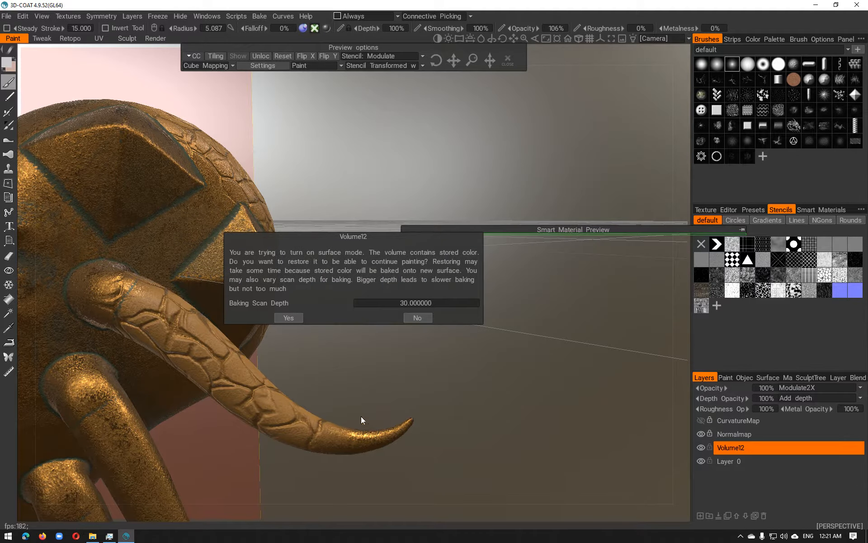
pyautogui.click(417, 318)
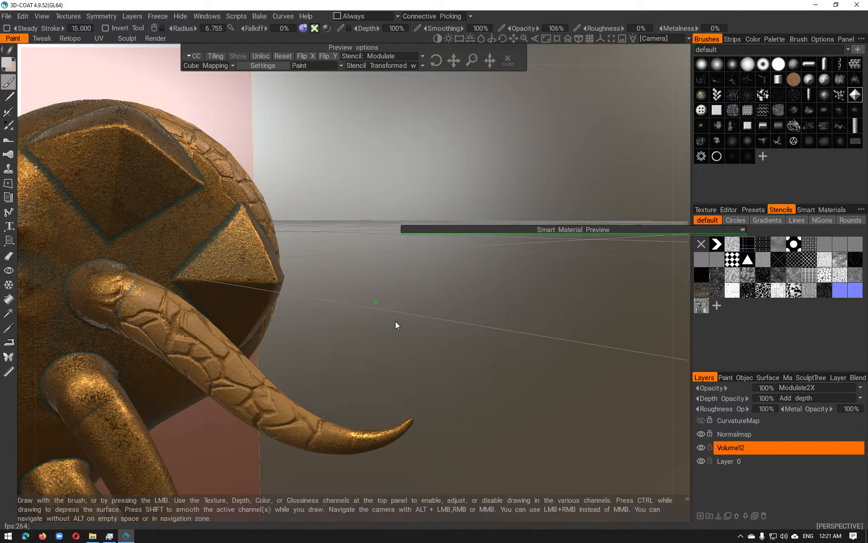
# Step: Try the stone relief on the middle side tentacle with the diamond brush alpha and undo it
pyautogui.moveTo(395, 322)
pyautogui.mouseDown()
pyautogui.moveTo(122, 373)
pyautogui.moveTo(178, 354)
pyautogui.moveTo(235, 362)
pyautogui.moveTo(365, 349)
pyautogui.mouseUp()
pyautogui.moveTo(189, 386); pyautogui.dragTo(276, 431)
pyautogui.hotkey('ctrl', 'z')
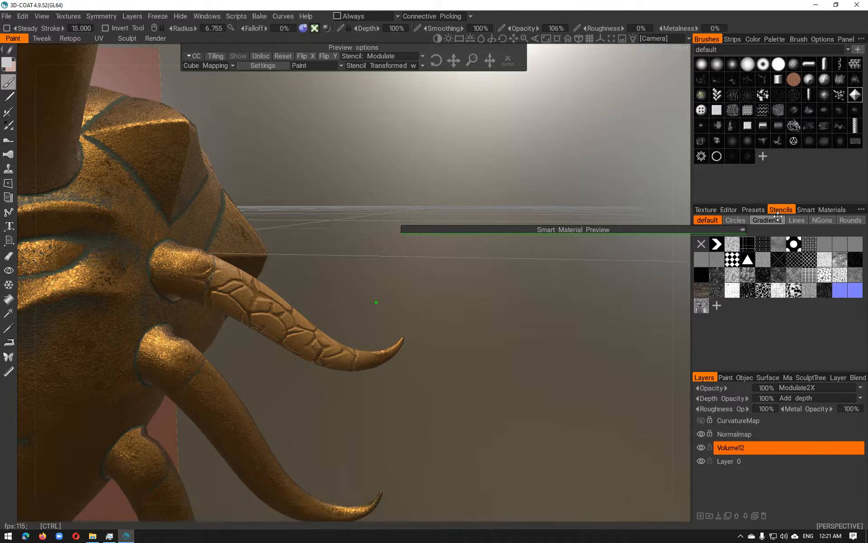
# Step: Reselect the soft round brush alpha and emboss the cracked-stone pattern along the two lower side tentacles
pyautogui.click(731, 63)
pyautogui.moveTo(163, 358)
pyautogui.mouseDown()
pyautogui.moveTo(212, 437)
pyautogui.moveTo(267, 477)
pyautogui.mouseUp()
pyautogui.moveTo(270, 403); pyautogui.dragTo(329, 285, button='middle')
pyautogui.moveTo(232, 278)
pyautogui.mouseDown()
pyautogui.moveTo(266, 398)
pyautogui.moveTo(310, 422)
pyautogui.moveTo(93, 415)
pyautogui.moveTo(194, 332)
pyautogui.mouseUp()
pyautogui.moveTo(230, 295); pyautogui.dragTo(217, 468)
pyautogui.moveTo(222, 183)
pyautogui.mouseDown()
pyautogui.moveTo(198, 184)
pyautogui.moveTo(164, 247)
pyautogui.moveTo(110, 309)
pyautogui.moveTo(201, 265)
pyautogui.moveTo(297, 270)
pyautogui.moveTo(308, 259)
pyautogui.moveTo(278, 315)
pyautogui.moveTo(262, 244)
pyautogui.moveTo(225, 179)
pyautogui.moveTo(243, 198)
pyautogui.mouseUp()
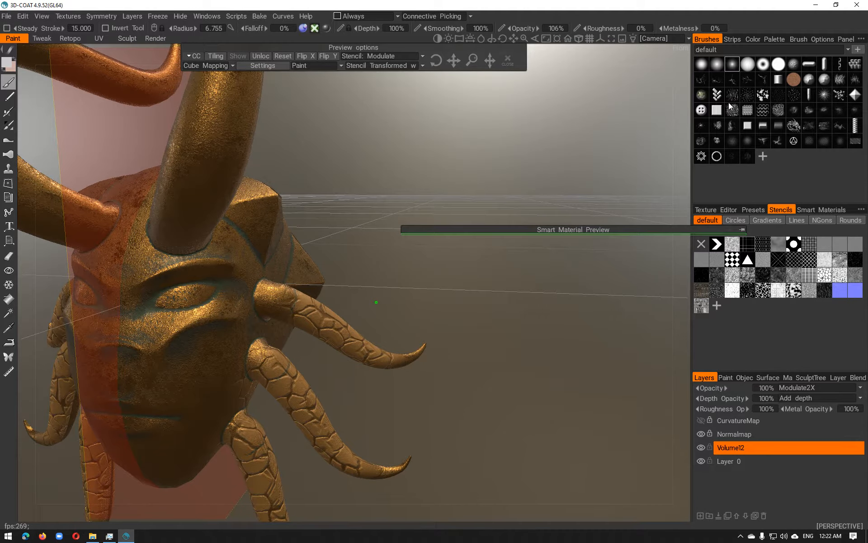
# Step: Choose the chevron brush alpha, try it through the stone stencil on the large horn, and undo the stroke
pyautogui.click(717, 95)
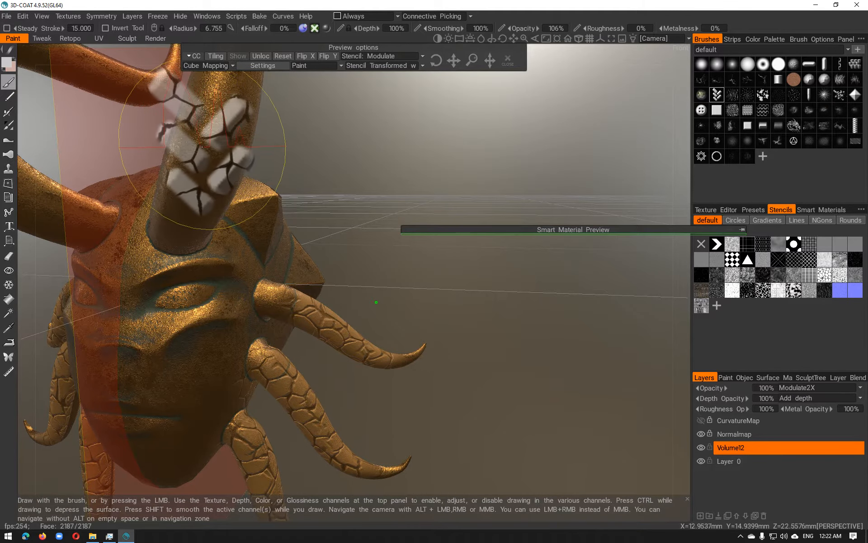
pyautogui.moveTo(201, 147)
pyautogui.mouseDown()
pyautogui.moveTo(190, 178)
pyautogui.moveTo(251, 154)
pyautogui.mouseUp()
pyautogui.hotkey('ctrl', 'z')
pyautogui.click(209, 161)
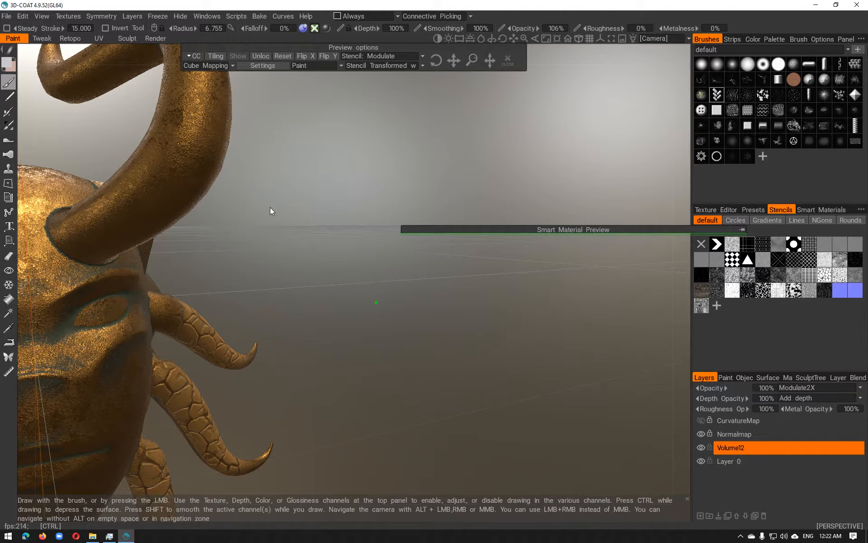
# Step: Examine the horns, face and embossed tentacles of the whole head from several angles and distances
pyautogui.keyDown('alt'); pyautogui.moveTo(270, 207); pyautogui.dragTo(207, 185); pyautogui.keyUp('alt')
pyautogui.keyDown('alt'); pyautogui.moveTo(207, 185); pyautogui.dragTo(128, 179, button='right'); pyautogui.keyUp('alt')
pyautogui.keyDown('alt'); pyautogui.moveTo(127, 179); pyautogui.dragTo(166, 195); pyautogui.keyUp('alt')
pyautogui.moveTo(166, 195)
pyautogui.keyDown('alt'); pyautogui.mouseDown(button='right')
pyautogui.moveTo(179, 207)
pyautogui.moveTo(173, 204)
pyautogui.mouseUp(button='right'); pyautogui.keyUp('alt')
pyautogui.keyDown('alt'); pyautogui.moveTo(173, 205); pyautogui.dragTo(268, 190); pyautogui.keyUp('alt')
pyautogui.keyDown('alt'); pyautogui.moveTo(267, 190); pyautogui.dragTo(276, 190, button='right'); pyautogui.keyUp('alt')
pyautogui.keyDown('alt'); pyautogui.moveTo(275, 189); pyautogui.dragTo(108, 193); pyautogui.keyUp('alt')
pyautogui.keyDown('alt'); pyautogui.moveTo(225, 188); pyautogui.dragTo(245, 216, button='right'); pyautogui.keyUp('alt')
pyautogui.keyDown('alt'); pyautogui.moveTo(244, 215); pyautogui.dragTo(219, 227); pyautogui.keyUp('alt')
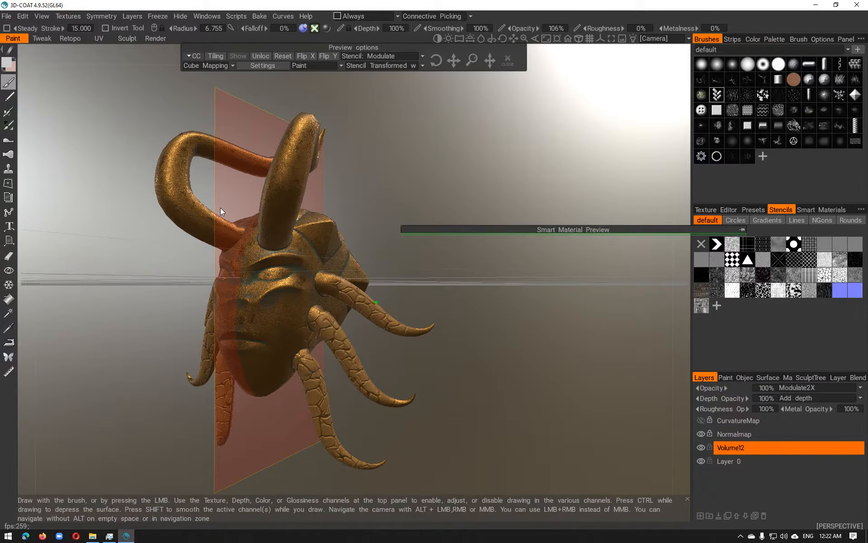
# Step: Examine the textured head from several angles in the Paint and Render workspaces
pyautogui.moveTo(253, 177)
pyautogui.keyDown('alt'); pyautogui.mouseDown()
pyautogui.moveTo(318, 178)
pyautogui.moveTo(251, 178)
pyautogui.mouseUp(); pyautogui.keyUp('alt')
pyautogui.keyDown('alt'); pyautogui.moveTo(254, 179); pyautogui.dragTo(268, 176, button='right'); pyautogui.keyUp('alt')
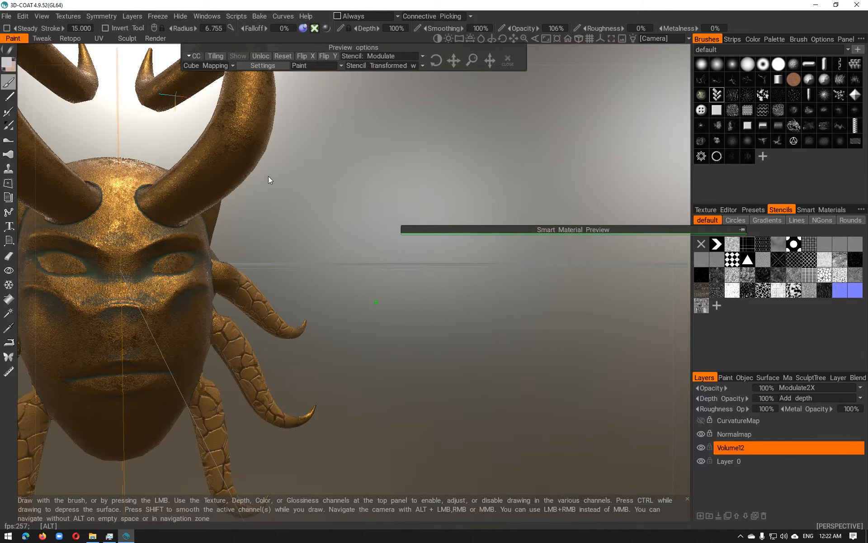
pyautogui.keyDown('alt'); pyautogui.moveTo(268, 176); pyautogui.dragTo(376, 184, button='middle'); pyautogui.keyUp('alt')
pyautogui.keyDown('alt'); pyautogui.moveTo(375, 184); pyautogui.dragTo(323, 171, button='right'); pyautogui.keyUp('alt')
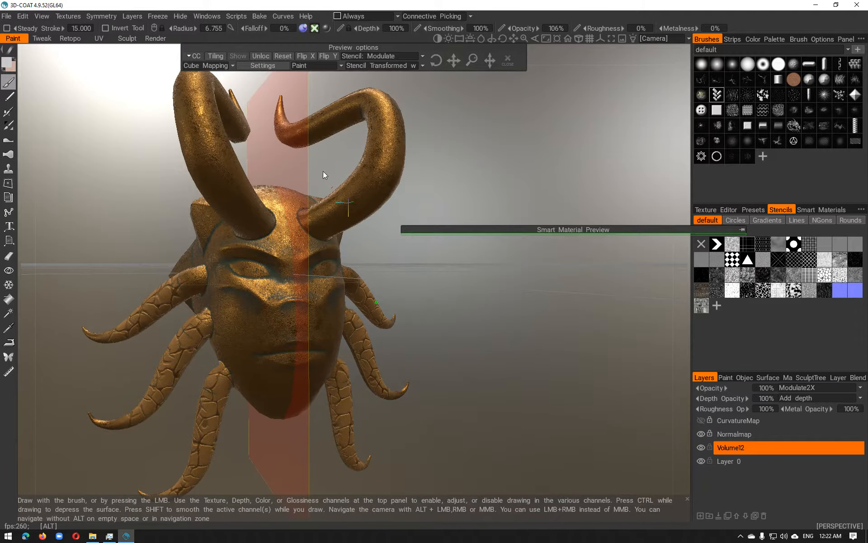
pyautogui.click(159, 39)
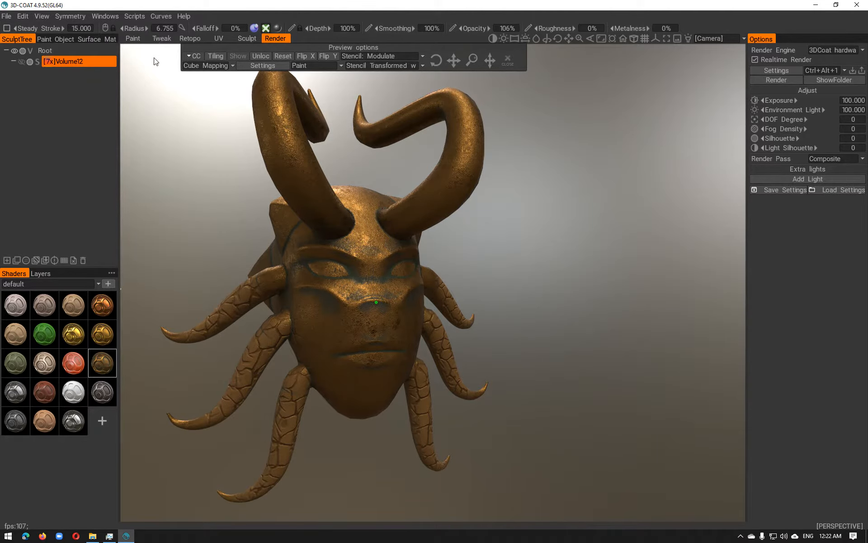
pyautogui.keyDown('alt'); pyautogui.moveTo(254, 191); pyautogui.dragTo(412, 187); pyautogui.keyUp('alt')
pyautogui.moveTo(412, 187)
pyautogui.keyDown('alt'); pyautogui.mouseDown(button='right')
pyautogui.moveTo(438, 199)
pyautogui.moveTo(410, 191)
pyautogui.mouseUp(button='right'); pyautogui.keyUp('alt')
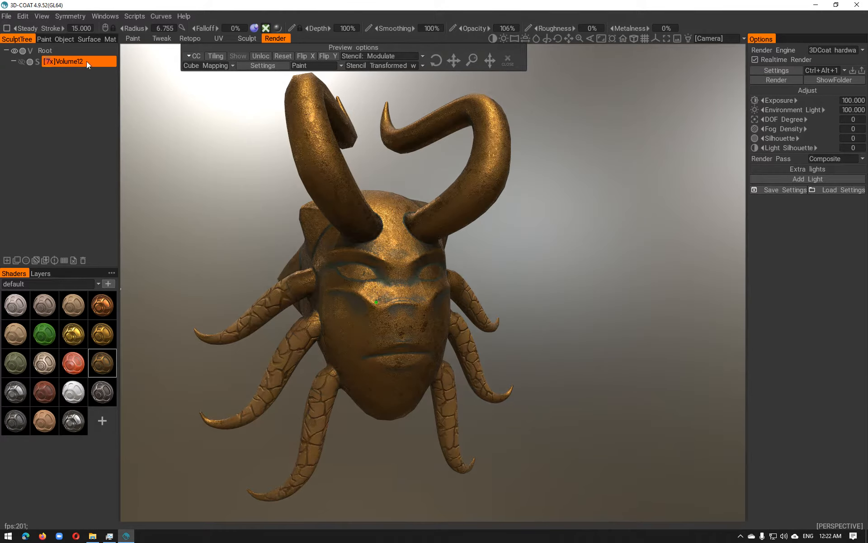
pyautogui.click(133, 38)
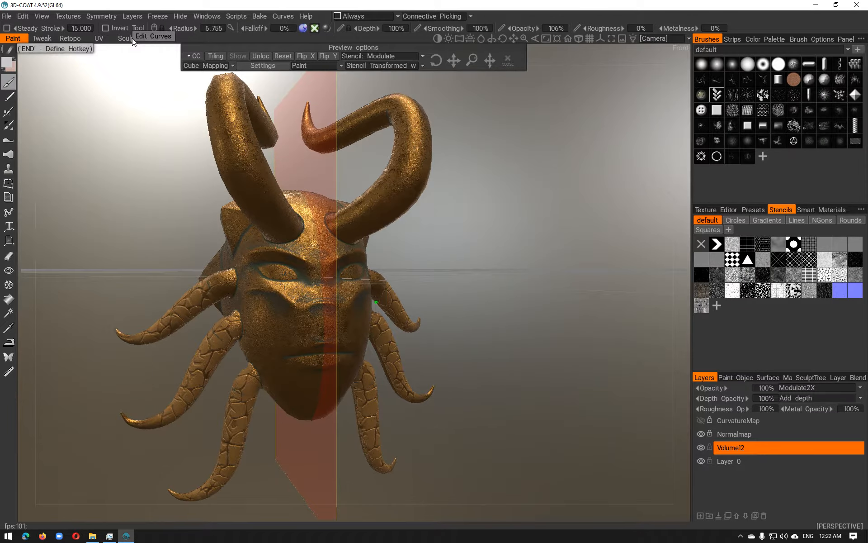
pyautogui.keyDown('alt'); pyautogui.moveTo(144, 198); pyautogui.dragTo(436, 168); pyautogui.keyUp('alt')
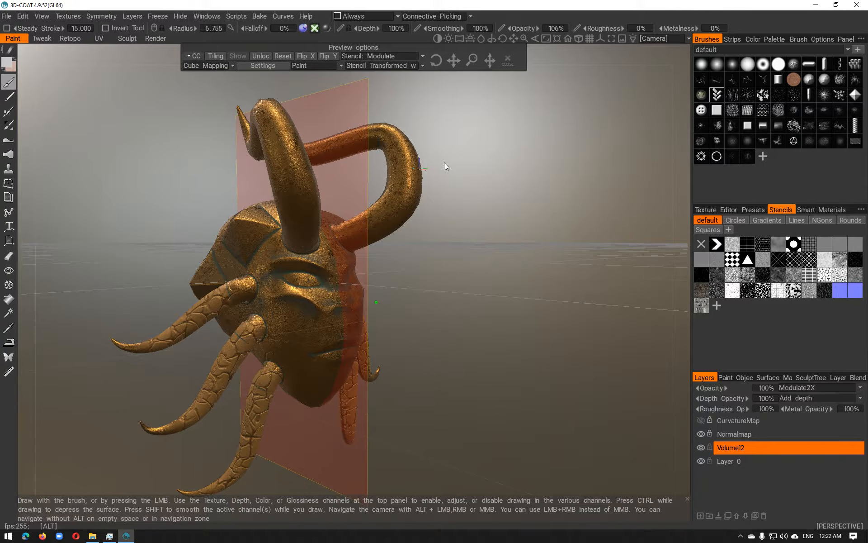
pyautogui.keyDown('alt'); pyautogui.moveTo(514, 194); pyautogui.dragTo(481, 180); pyautogui.keyUp('alt')
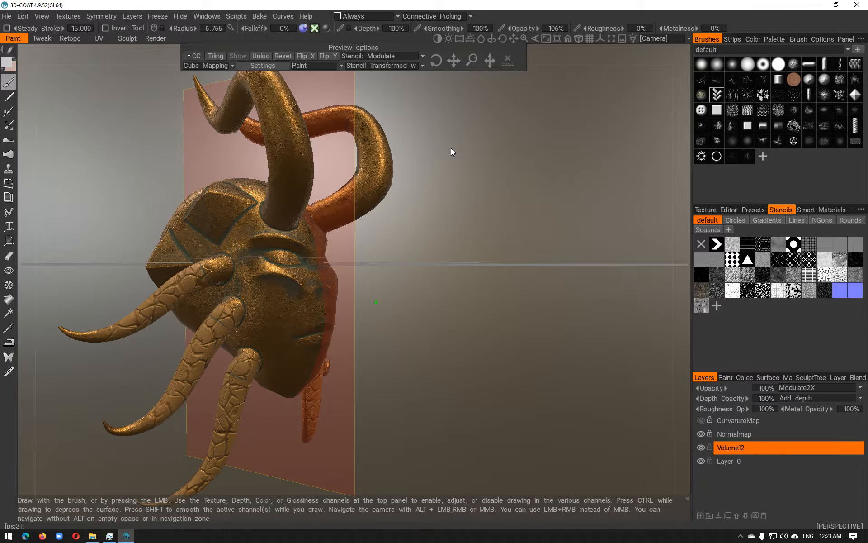
# Step: Open the objects and textures export settings and choose the Unreal 4 export preset
pyautogui.click(7, 16)
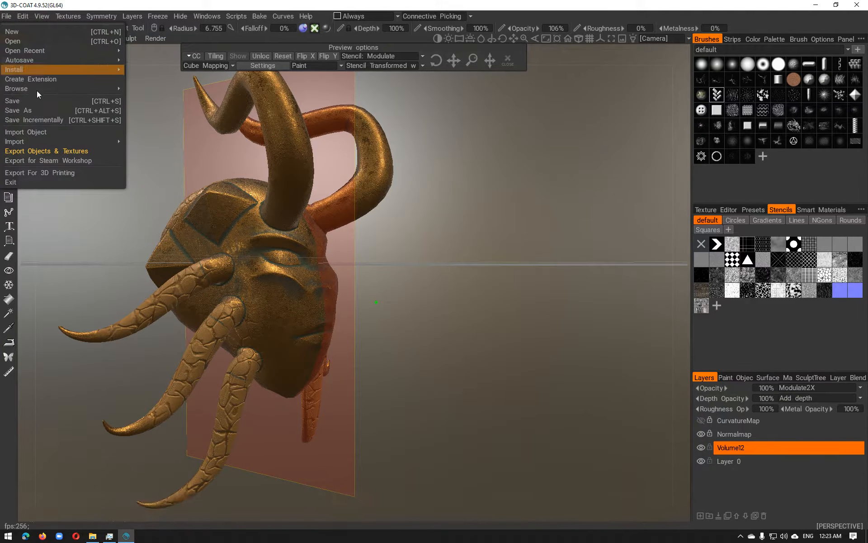
pyautogui.click(52, 149)
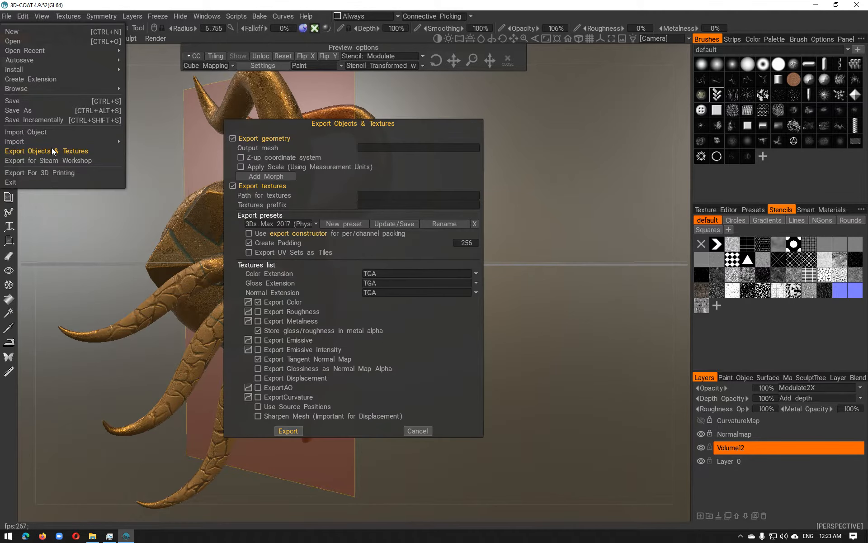
pyautogui.click(316, 223)
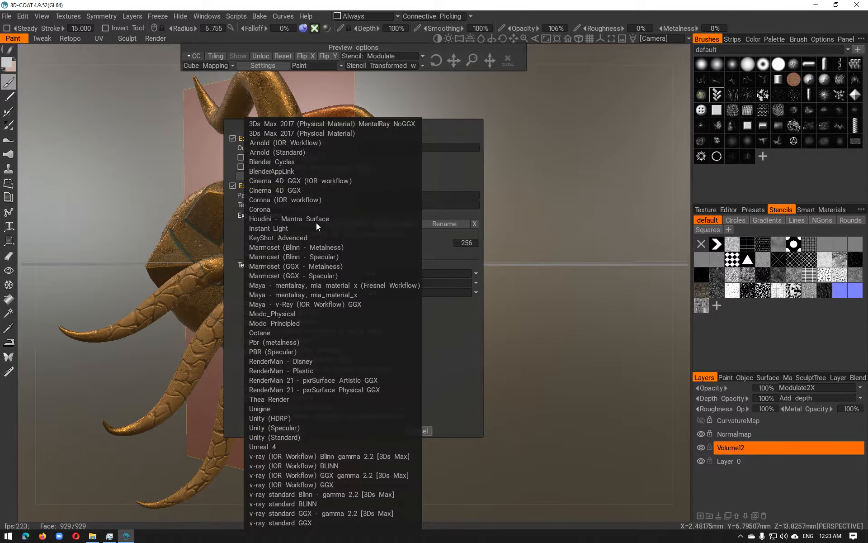
pyautogui.click(293, 270)
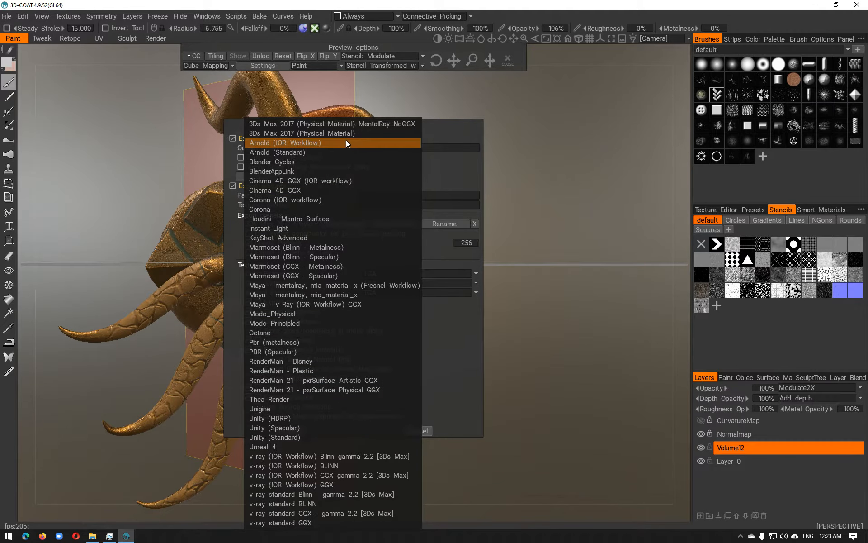
pyautogui.click(310, 89)
pyautogui.click(286, 224)
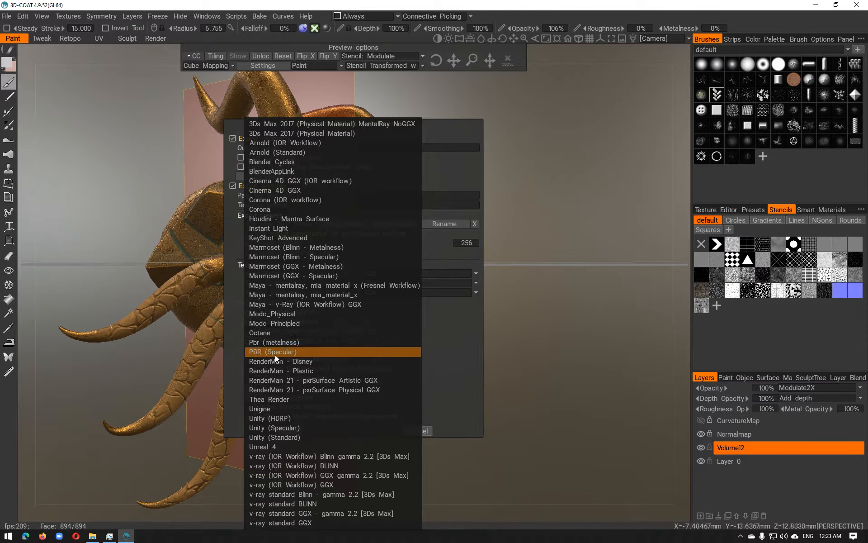
pyautogui.click(288, 446)
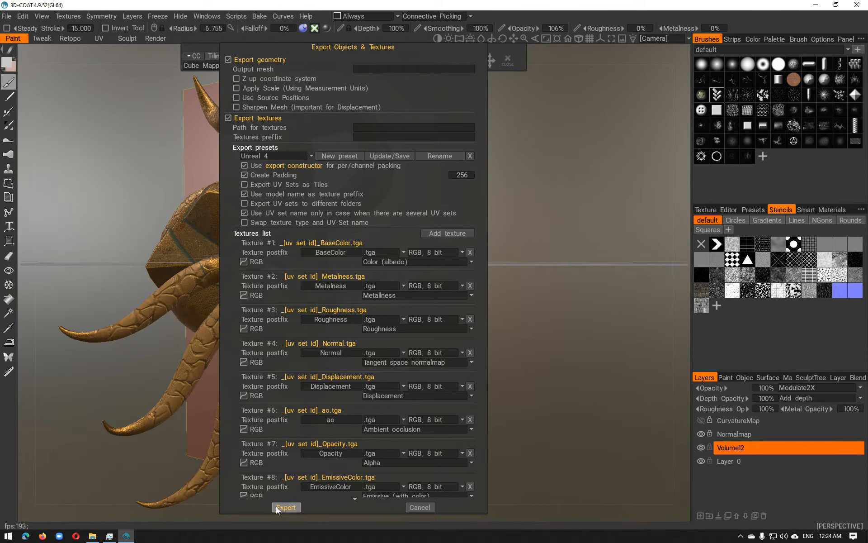
# Step: Set the output mesh to COat_export_Example as OBJ on drive D and export the geometry with its textures
pyautogui.click(388, 69)
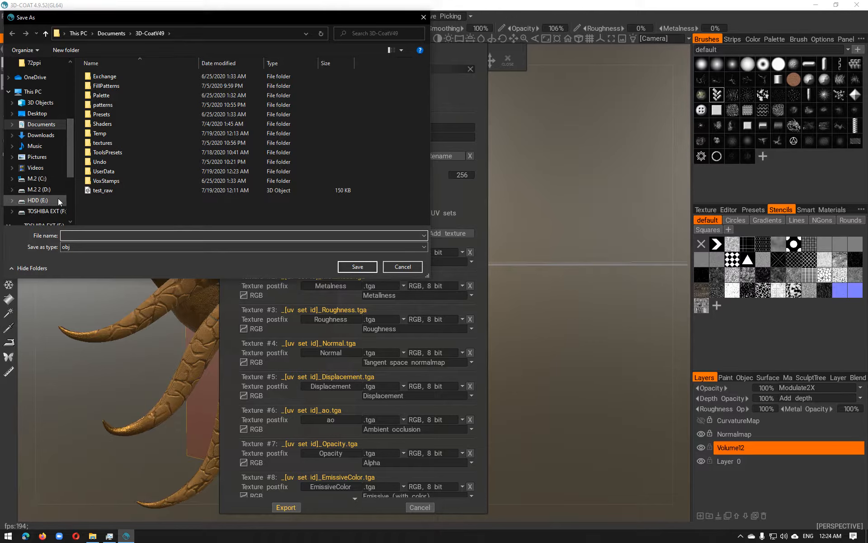
pyautogui.click(48, 190)
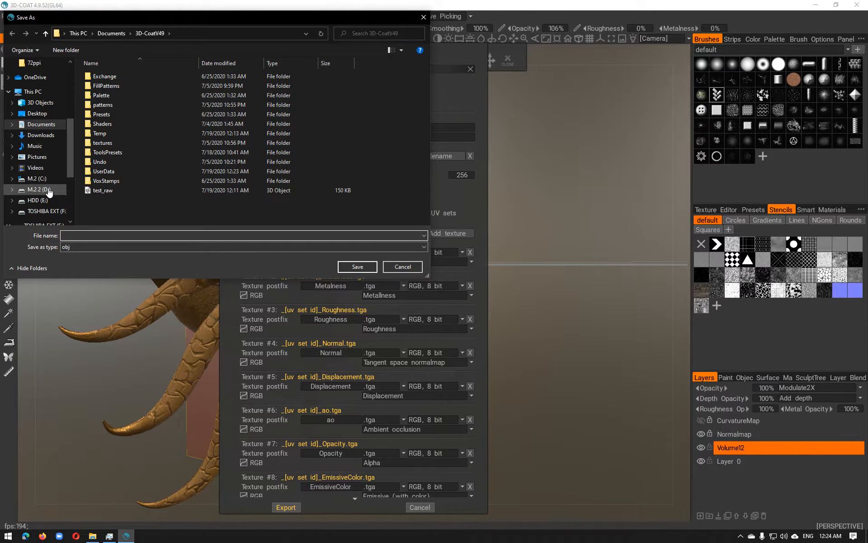
pyautogui.click(82, 238)
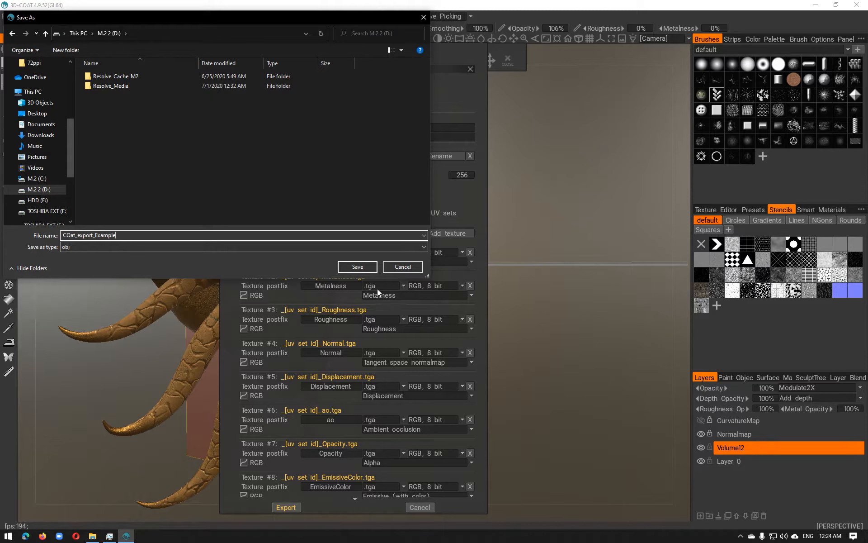
pyautogui.click(366, 269)
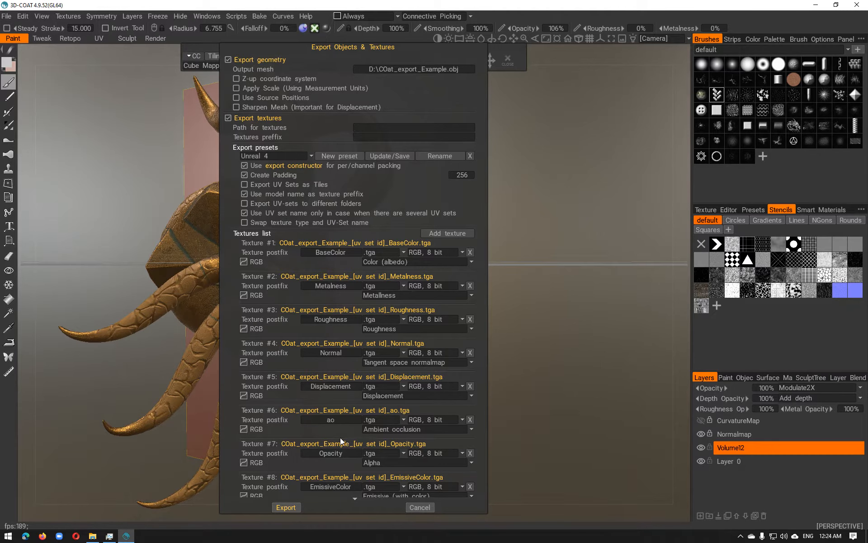
pyautogui.click(286, 507)
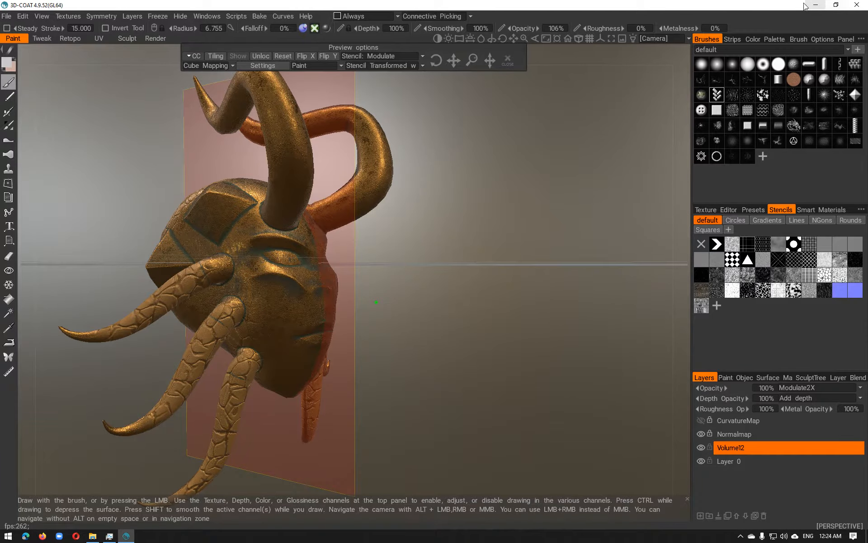
# Step: Launch Unreal Engine and start a new Games project based on the First Person template
pyautogui.click(7, 538)
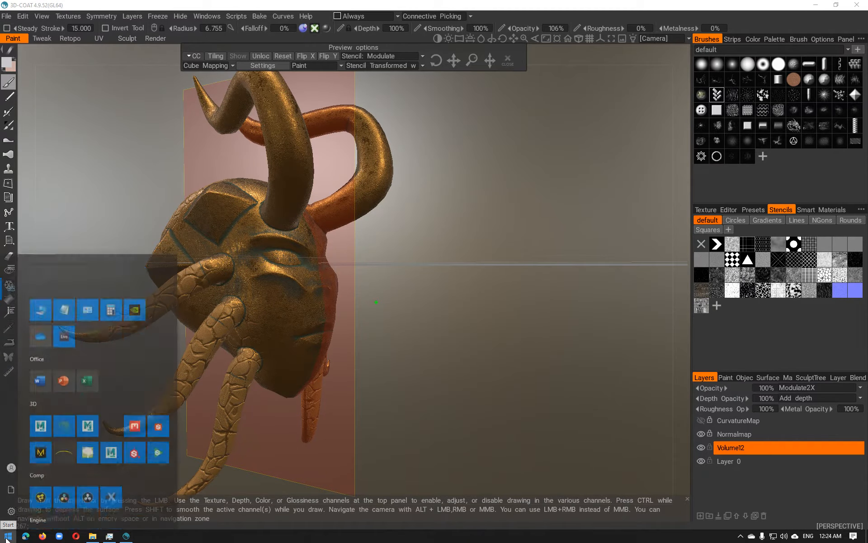
pyautogui.click(38, 479)
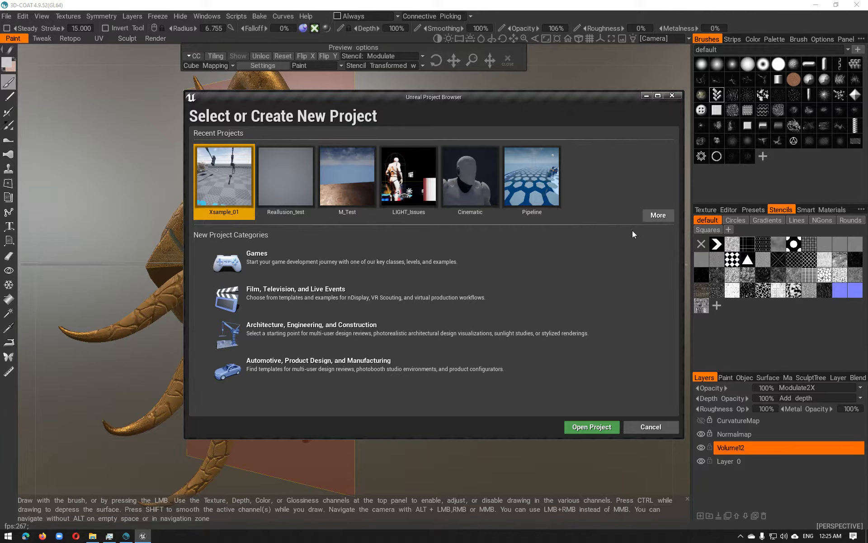
pyautogui.click(260, 266)
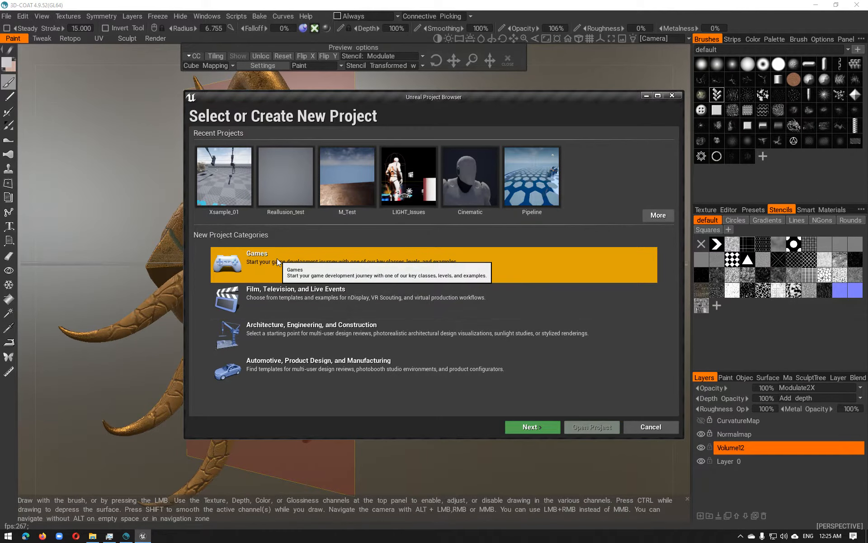
pyautogui.click(536, 430)
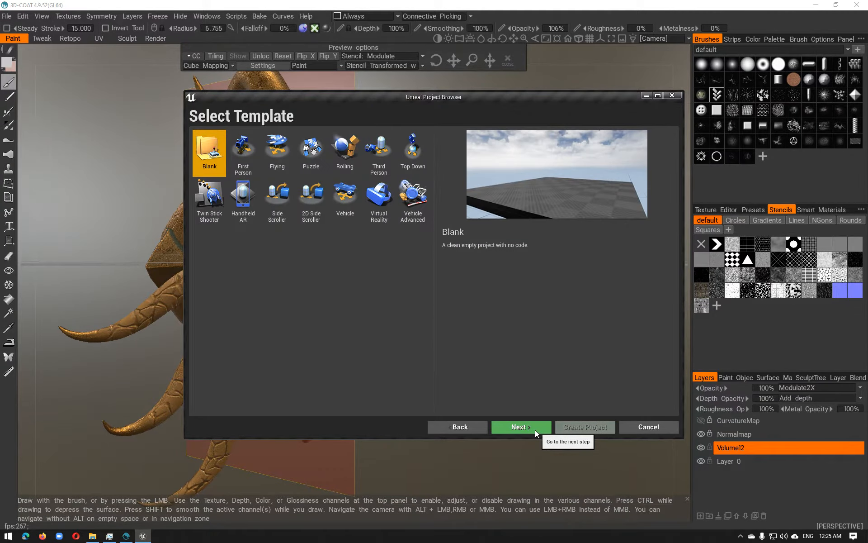
pyautogui.click(254, 144)
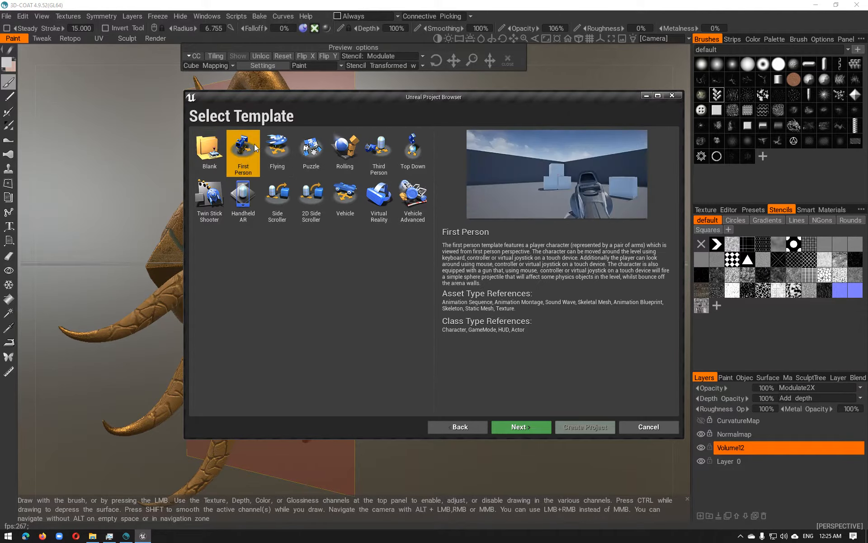
pyautogui.click(529, 429)
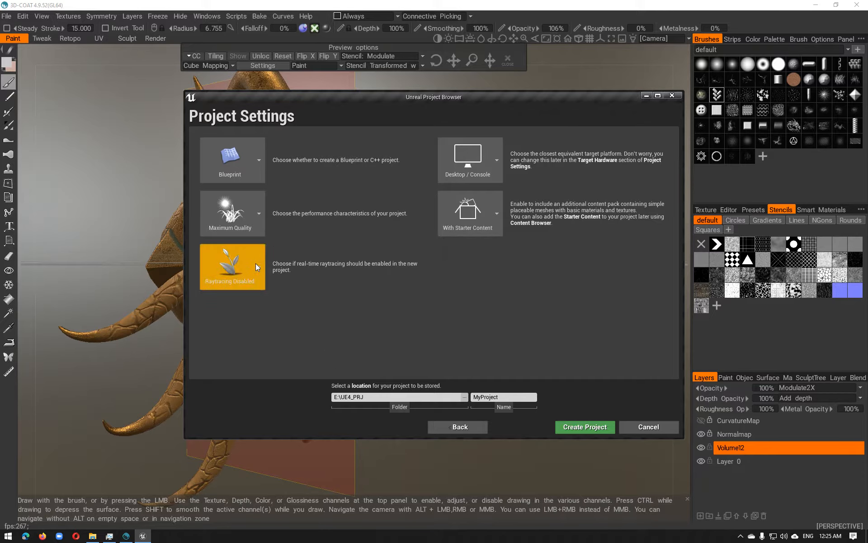
# Step: Name the project AAAAAA, create it, and briefly play-test the first-person level
pyautogui.click(528, 400)
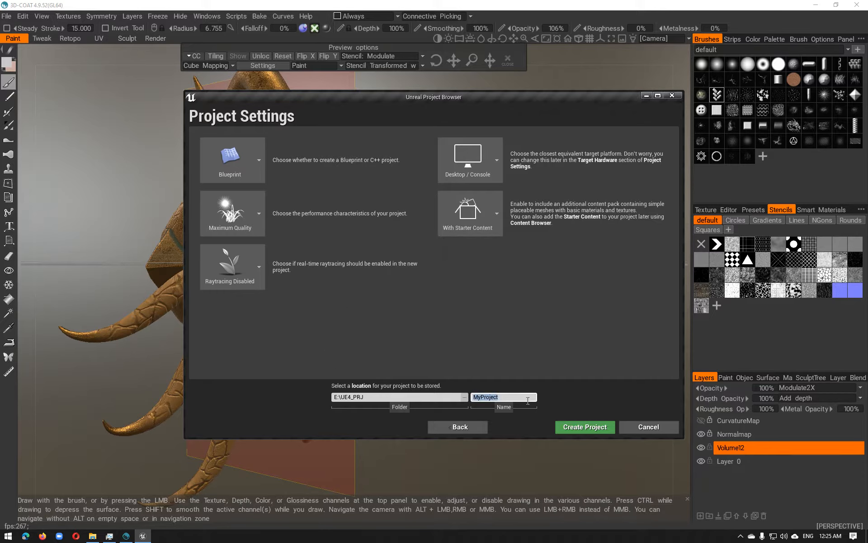
pyautogui.write('AAAAAA')
pyautogui.click(588, 428)
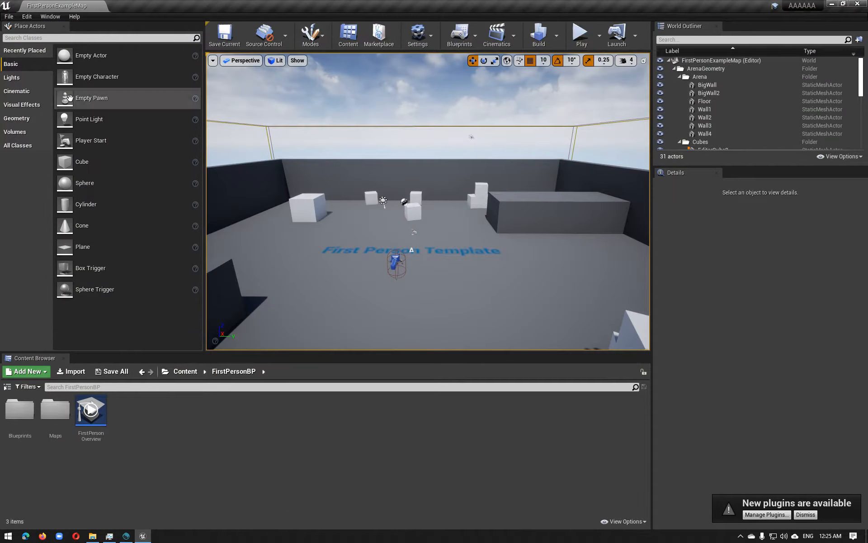
pyautogui.click(582, 36)
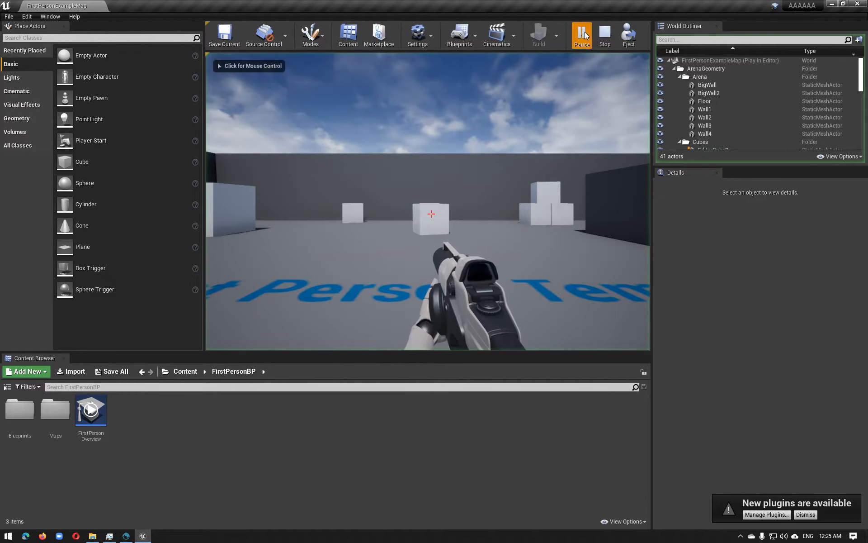
pyautogui.press('Escape')
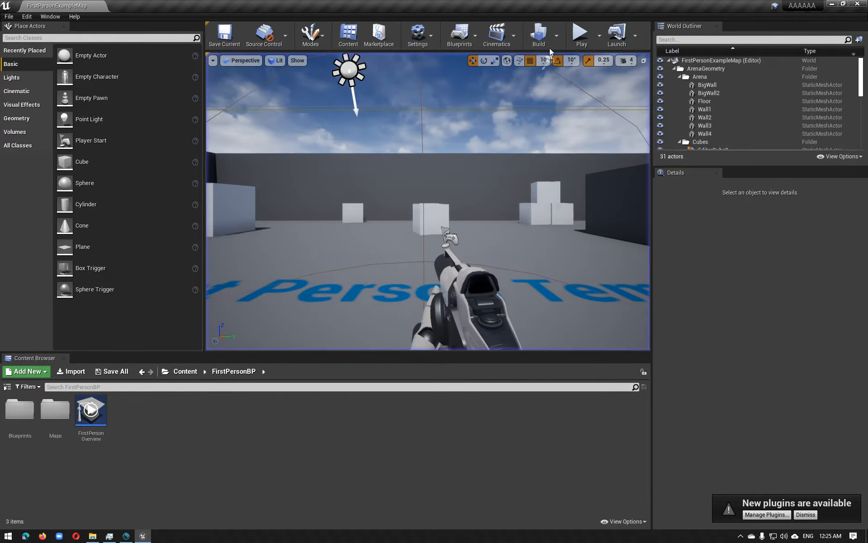
# Step: Import the COat_export_Example mesh from drive D with the default FBX options and close the message log
pyautogui.click(70, 373)
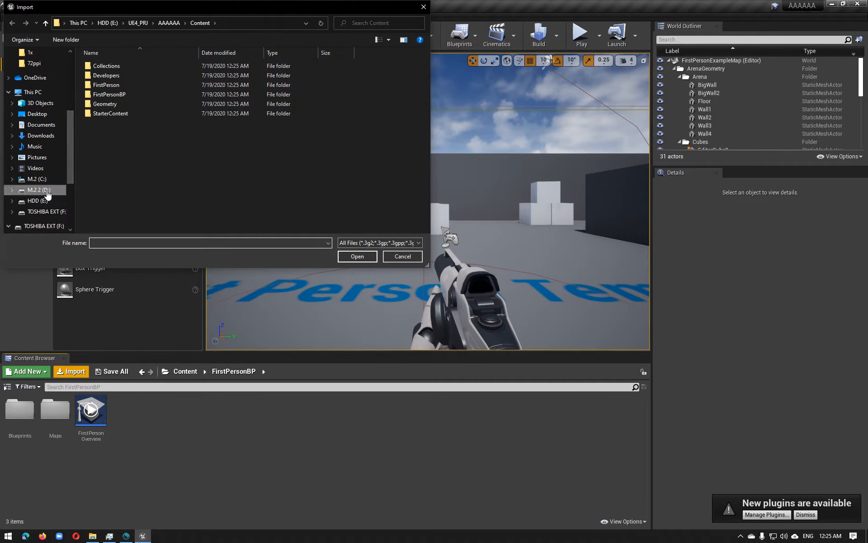
pyautogui.click(47, 190)
pyautogui.click(197, 80)
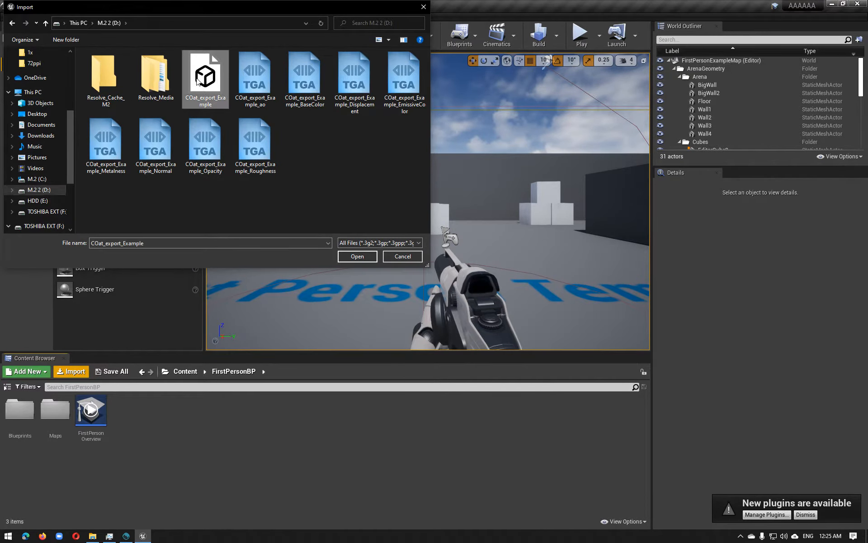
pyautogui.click(361, 256)
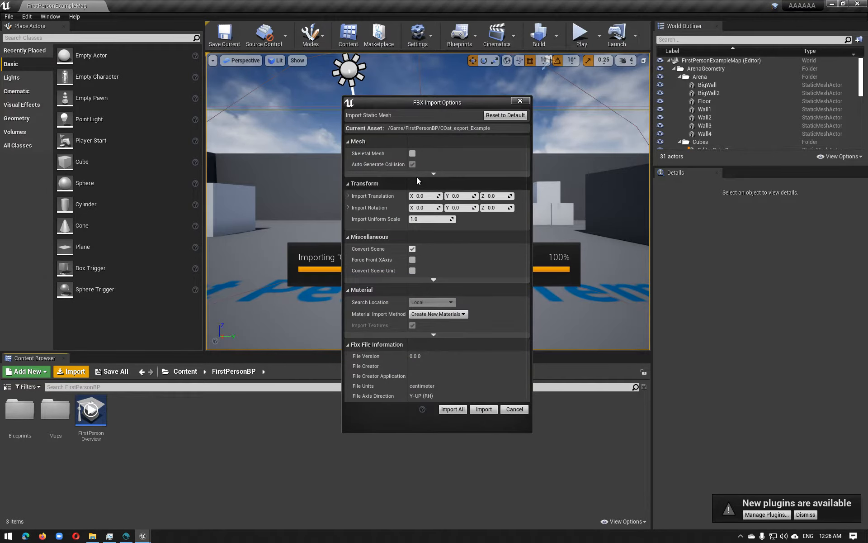
pyautogui.click(454, 411)
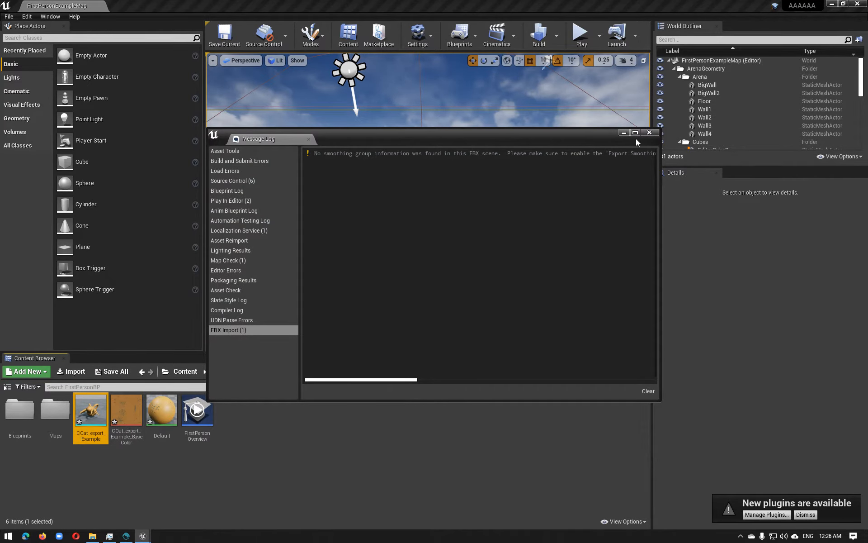
pyautogui.click(649, 132)
# Step: Place the imported head mesh in the level, raise it above the floor, and rotate it about 80° around X to stand upright
pyautogui.moveTo(91, 410); pyautogui.dragTo(320, 305)
pyautogui.moveTo(331, 269); pyautogui.dragTo(371, 236)
pyautogui.press('e')
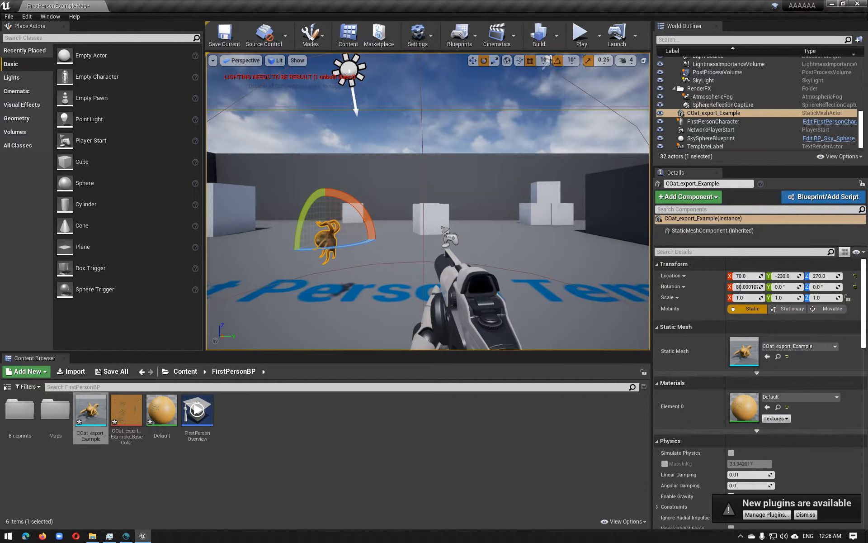
pyautogui.press('f')
pyautogui.keyDown('alt'); pyautogui.moveTo(399, 232); pyautogui.dragTo(263, 247); pyautogui.keyUp('alt')
pyautogui.keyDown('alt'); pyautogui.moveTo(399, 232); pyautogui.dragTo(443, 232, button='right'); pyautogui.keyUp('alt')
pyautogui.keyDown('alt'); pyautogui.moveTo(442, 219); pyautogui.dragTo(319, 222); pyautogui.keyUp('alt')
pyautogui.keyDown('alt'); pyautogui.moveTo(441, 219); pyautogui.dragTo(389, 219, button='right'); pyautogui.keyUp('alt')
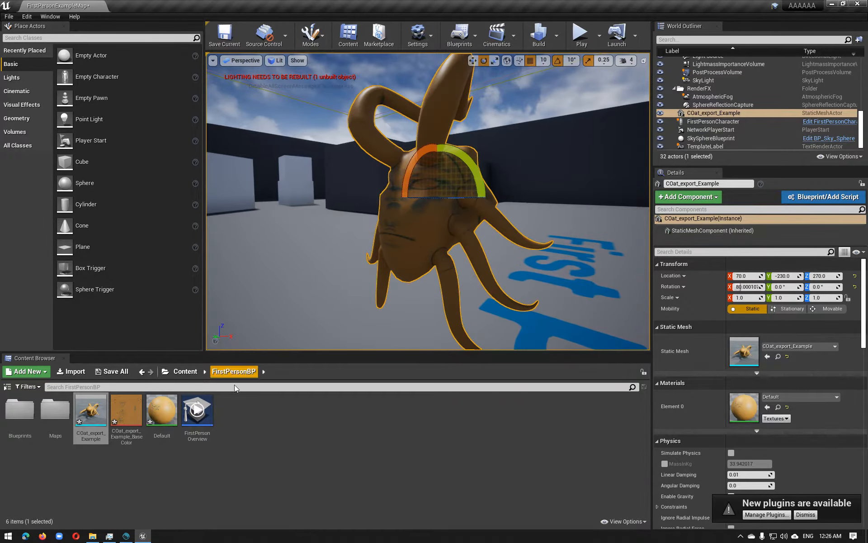
# Step: Open the head's Default material and move its base colour Texture Sample node to the left of the main material node
pyautogui.doubleClick(162, 409)
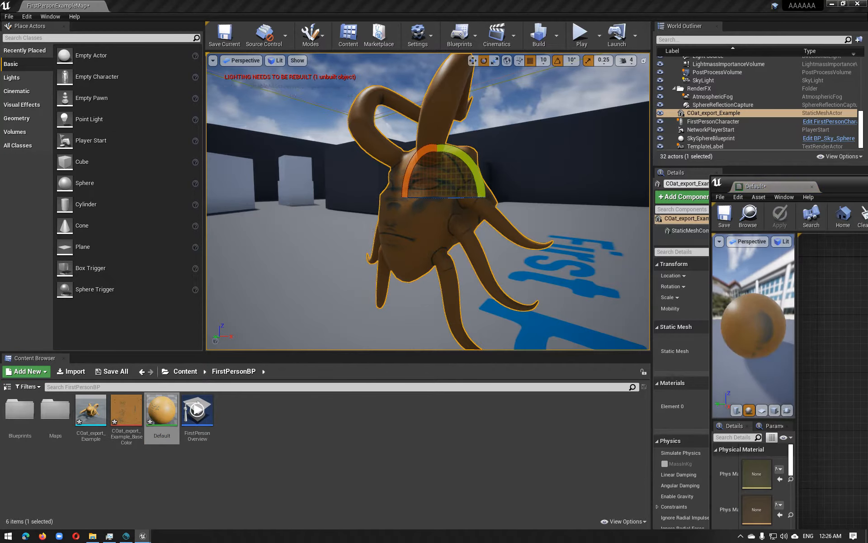
pyautogui.moveTo(867, 185); pyautogui.dragTo(633, 100)
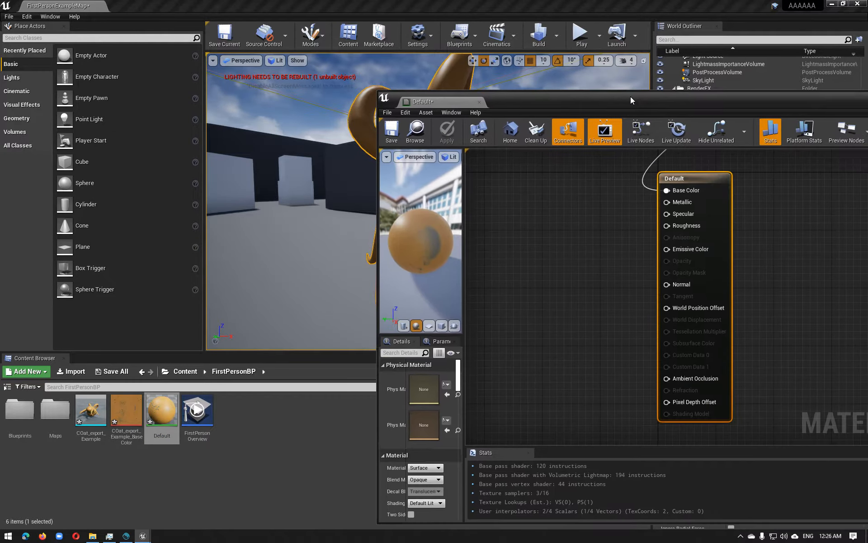
pyautogui.scroll(-4, 623, 269)
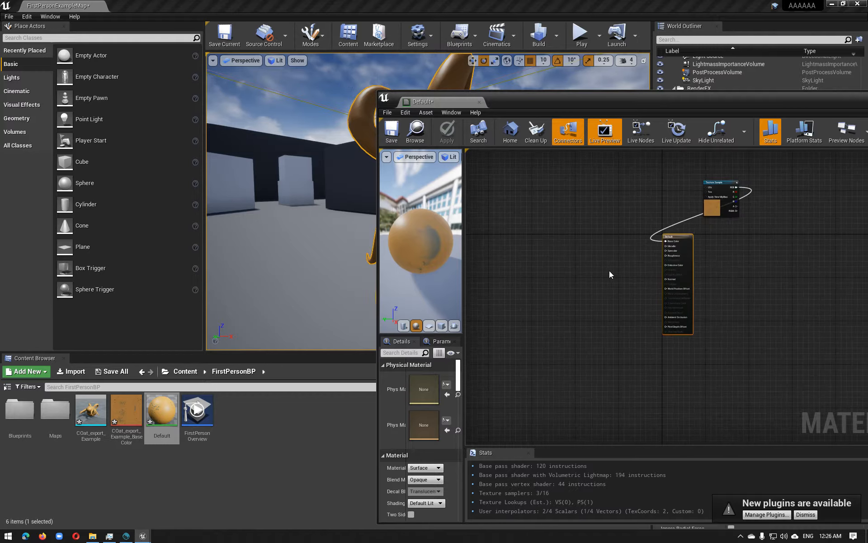
pyautogui.moveTo(720, 171); pyautogui.dragTo(629, 186)
pyautogui.moveTo(727, 153); pyautogui.dragTo(545, 222)
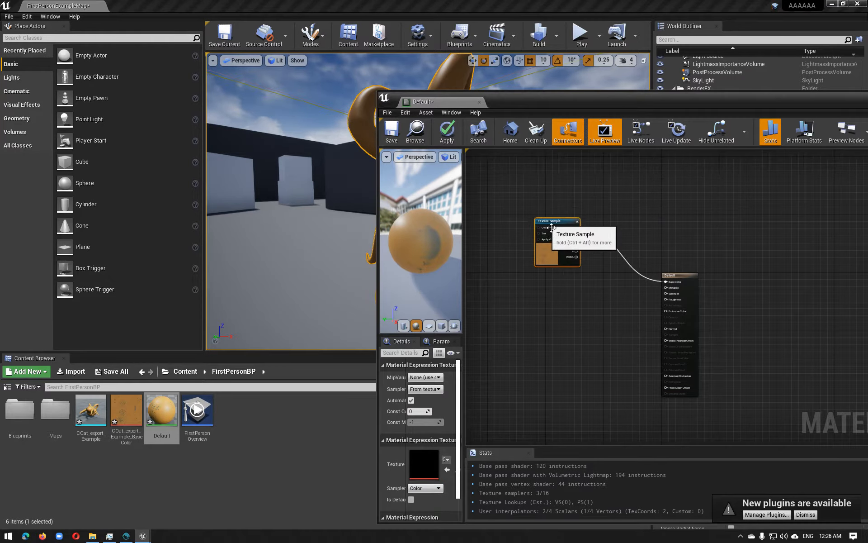
# Step: Import the COat_export_Example ao, Displacement, EmissiveColor, Metalness, Normal, Opacity and Roughness textures from drive D into the FirstPersonBP folder
pyautogui.click(190, 494)
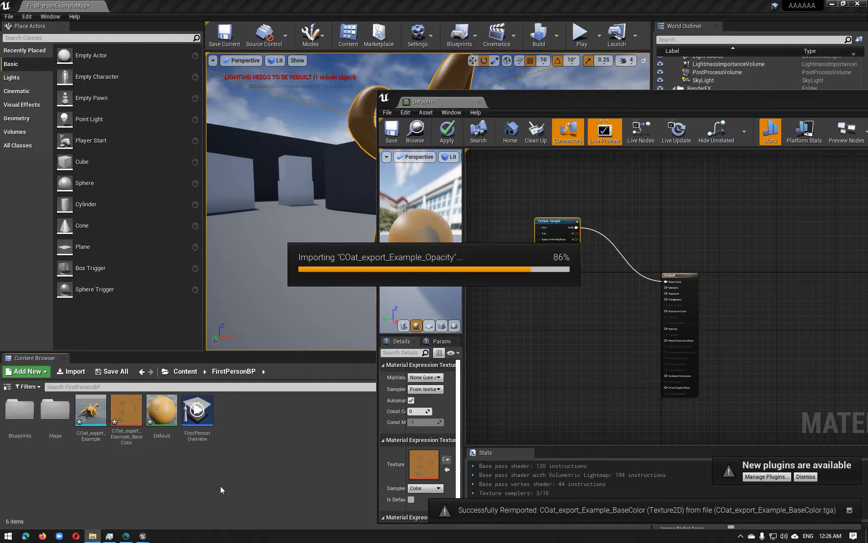
pyautogui.click(224, 473)
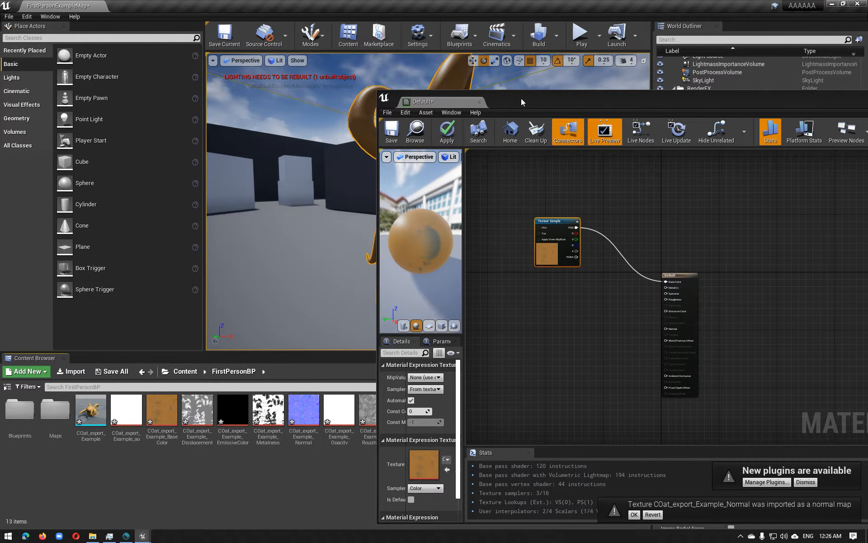
pyautogui.moveTo(521, 102); pyautogui.dragTo(627, 96)
pyautogui.click(173, 491)
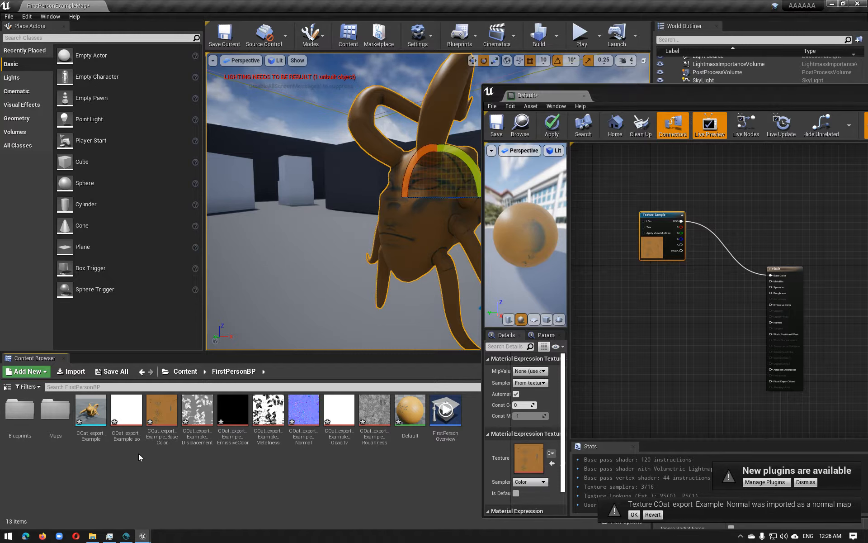
# Step: Add the COat_export_Example_Roughness texture to the Default material, connect its RGB output to Roughness, apply, and inspect the head
pyautogui.click(133, 421)
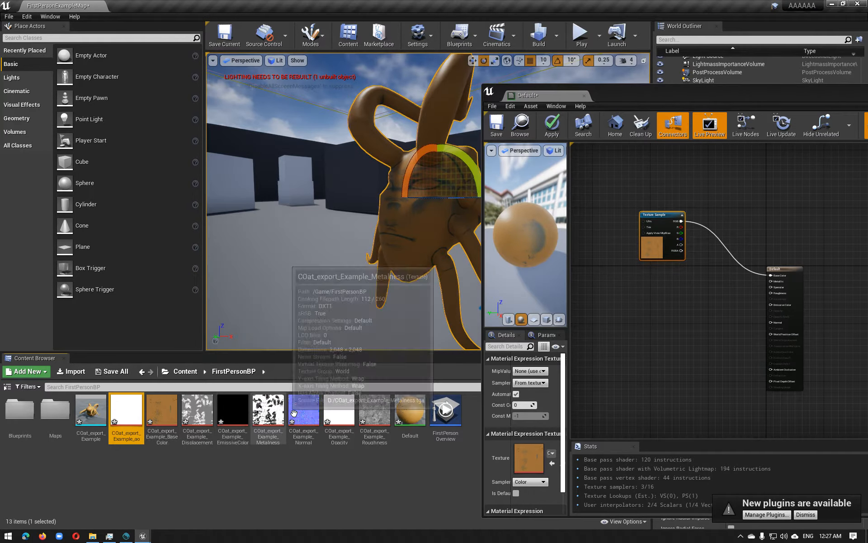
pyautogui.moveTo(377, 413); pyautogui.dragTo(636, 305)
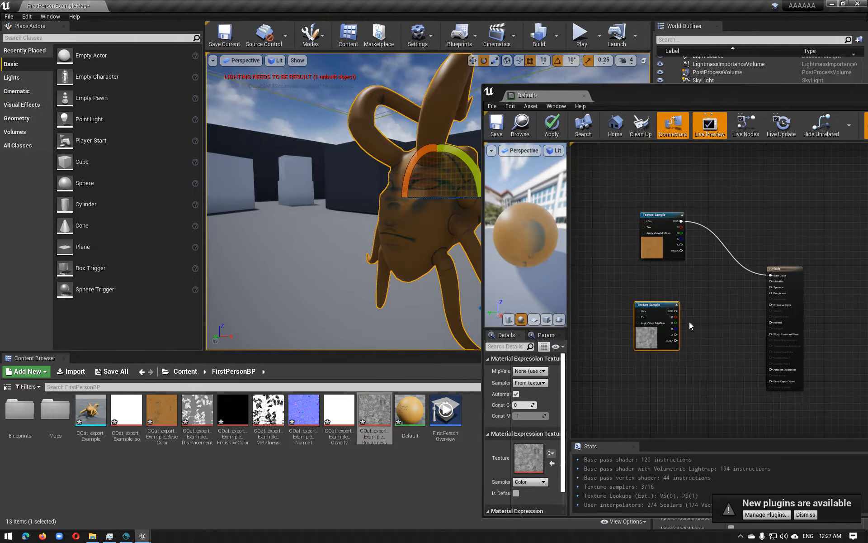
pyautogui.scroll(3, 719, 319)
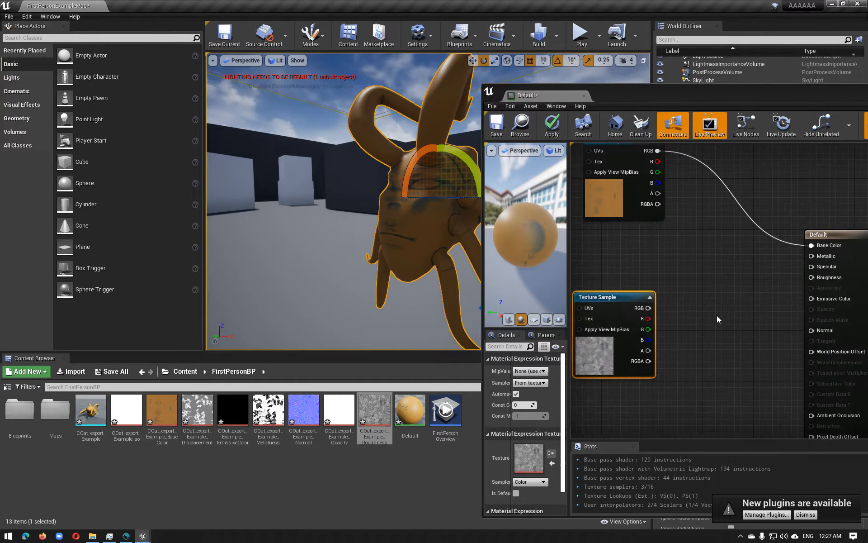
pyautogui.moveTo(648, 308); pyautogui.dragTo(812, 278)
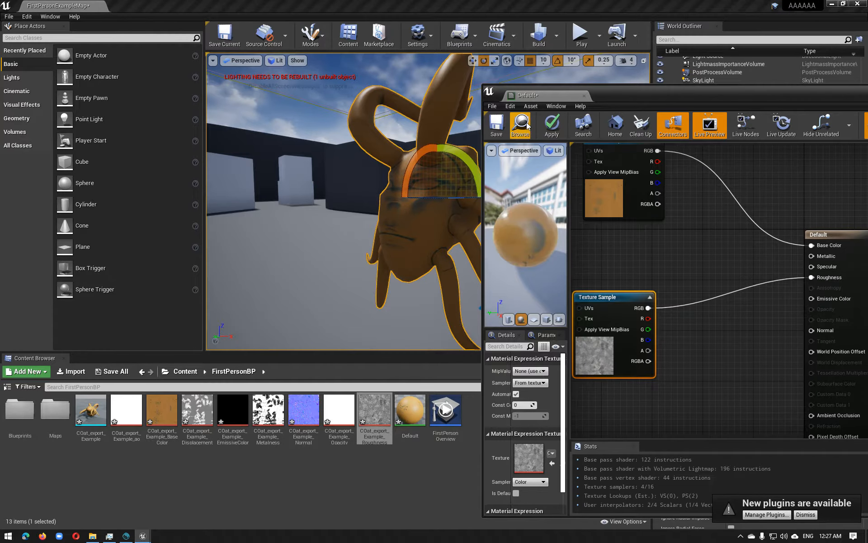
pyautogui.click(548, 129)
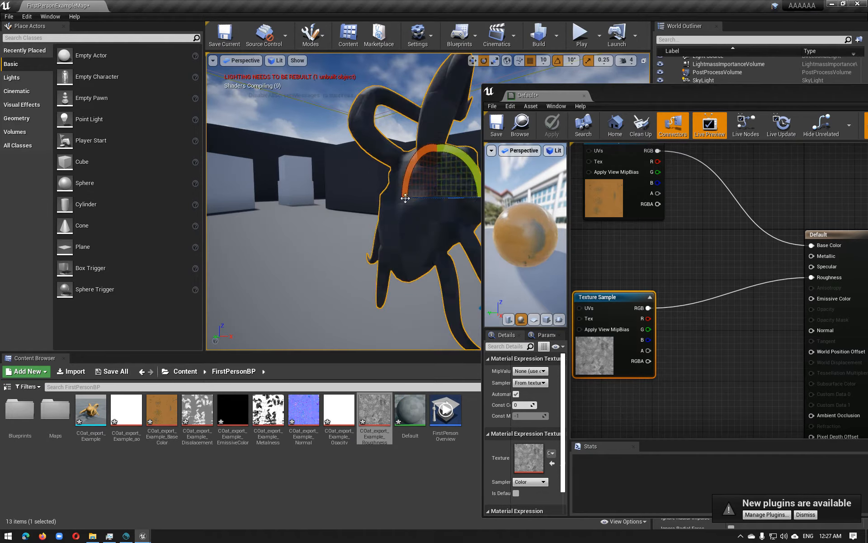
pyautogui.moveTo(303, 244); pyautogui.dragTo(326, 253, button='right')
pyautogui.scroll(3, 326, 271)
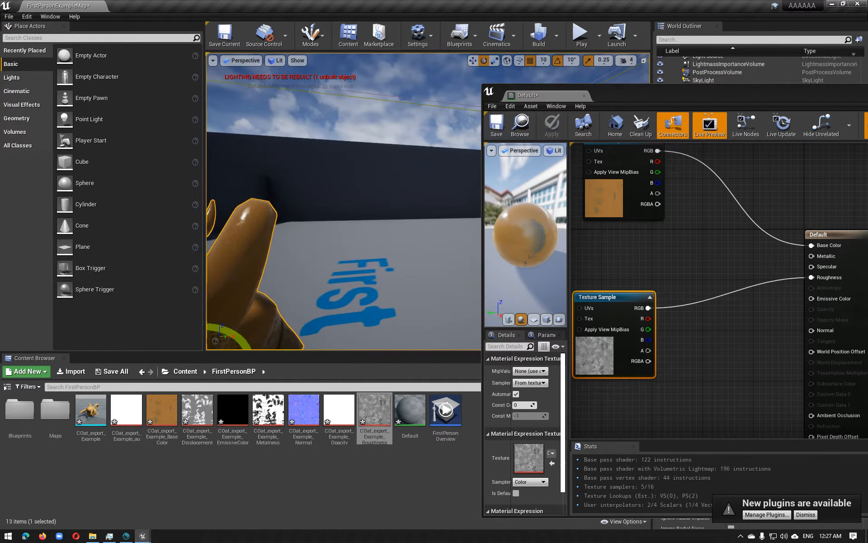
pyautogui.scroll(-2, 326, 272)
pyautogui.moveTo(324, 271); pyautogui.dragTo(327, 274)
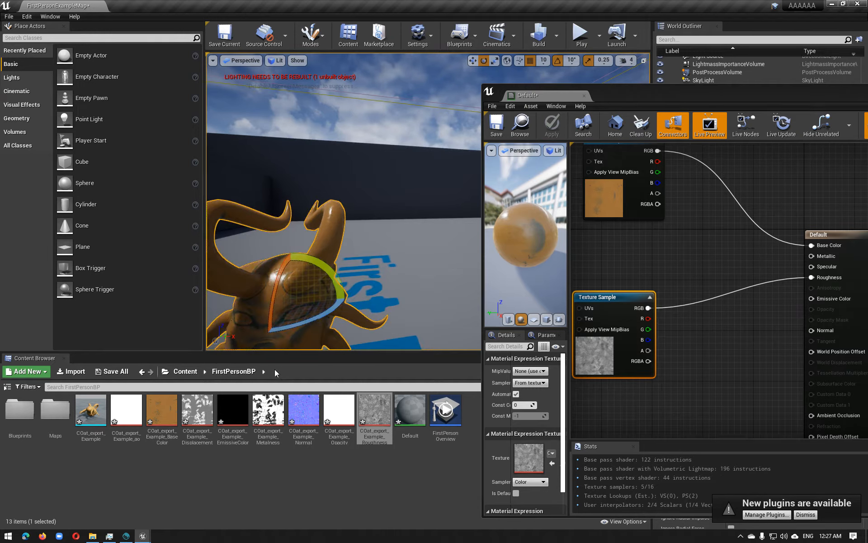
# Step: Add the COat_export_Example_Metalness texture to the Default material, connect its RGB output to Metallic, and apply the change
pyautogui.moveTo(271, 412); pyautogui.dragTo(813, 256)
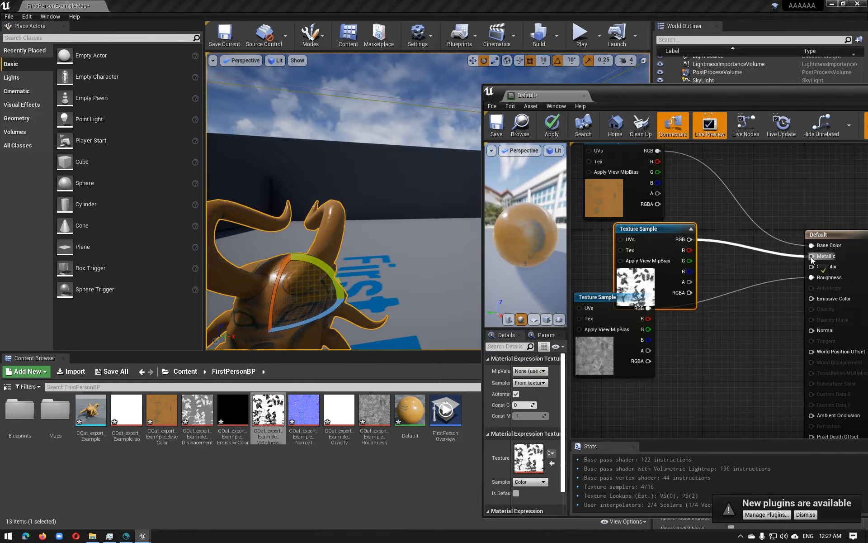
pyautogui.click(553, 124)
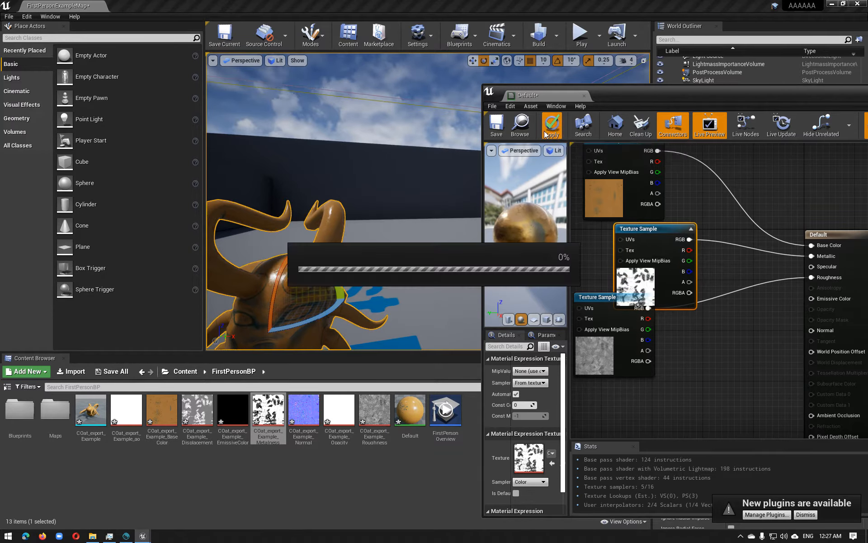
pyautogui.scroll(4, 335, 241)
pyautogui.moveTo(335, 240); pyautogui.dragTo(309, 282, button='middle')
pyautogui.keyDown('alt'); pyautogui.moveTo(334, 241); pyautogui.dragTo(466, 240); pyautogui.keyUp('alt')
pyautogui.scroll(-3, 335, 240)
# Step: Rotate the head mesh in the level to about 70° around X
pyautogui.moveTo(341, 211); pyautogui.dragTo(348, 190)
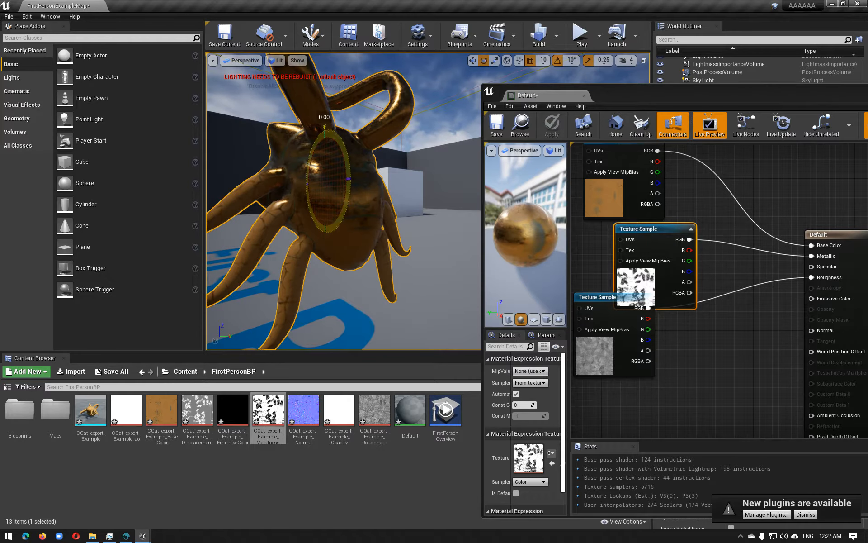
pyautogui.moveTo(348, 190); pyautogui.dragTo(349, 186)
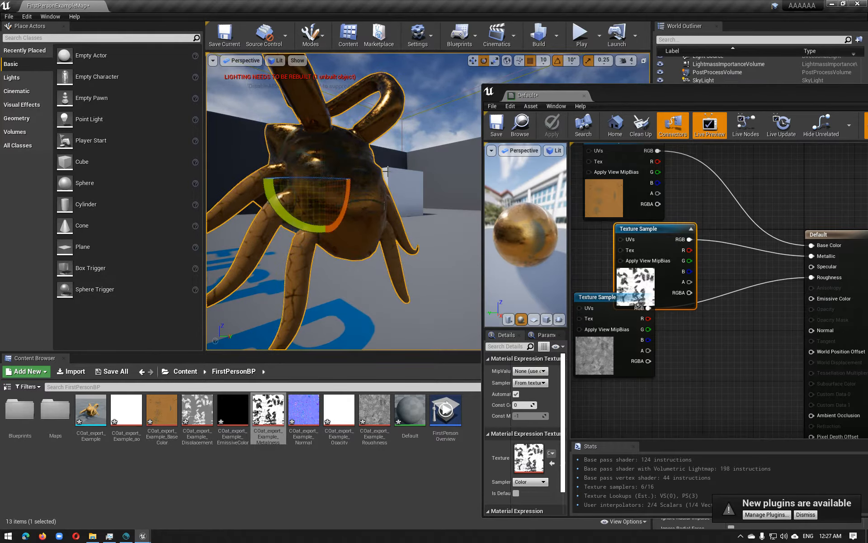
pyautogui.moveTo(428, 149); pyautogui.dragTo(448, 148, button='right')
pyautogui.press('f')
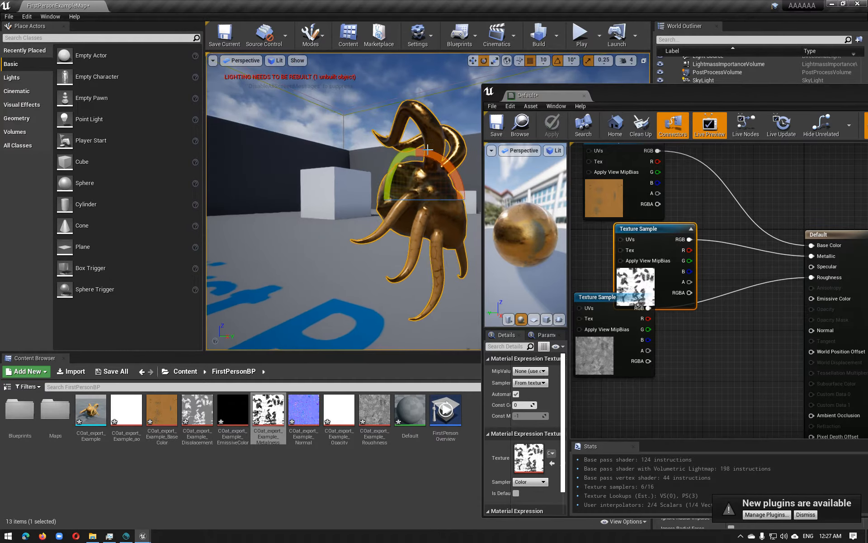
# Step: Move the material editor aside and scale the head mesh uniformly to 2.5 in the level
pyautogui.moveTo(554, 96); pyautogui.dragTo(864, 94)
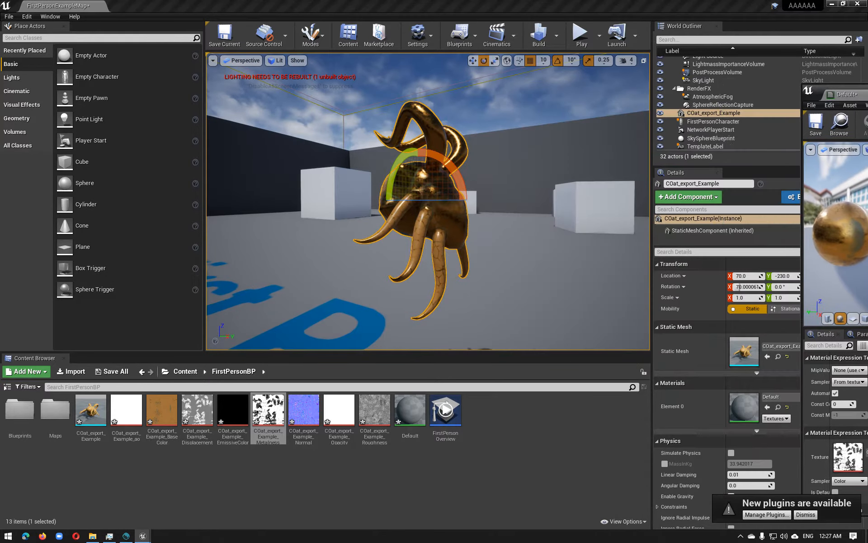
pyautogui.press('r')
pyautogui.moveTo(418, 200); pyautogui.dragTo(389, 203)
pyautogui.hotkey('ctrl', 'z')
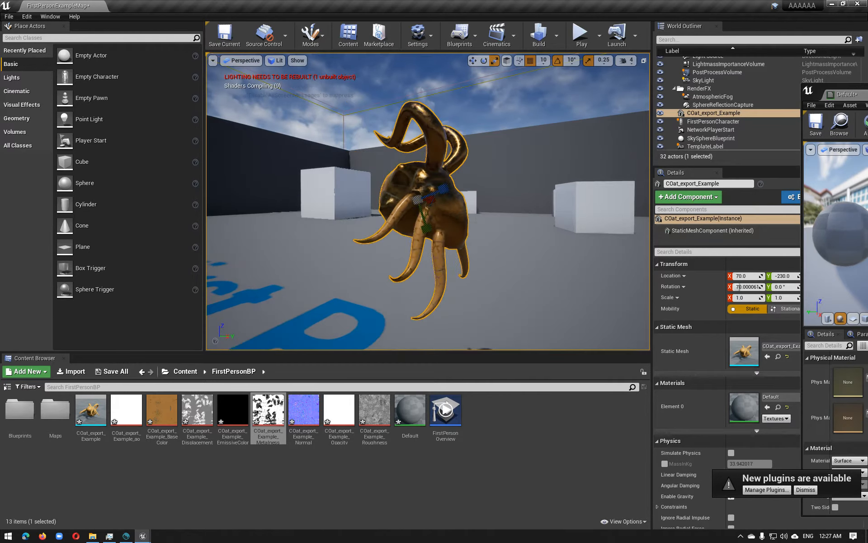
pyautogui.scroll(3, 464, 222)
pyautogui.moveTo(422, 198); pyautogui.dragTo(457, 190)
pyautogui.moveTo(456, 222); pyautogui.dragTo(442, 207)
pyautogui.hotkey('ctrl', 'z')
pyautogui.keyDown('alt'); pyautogui.moveTo(525, 221); pyautogui.dragTo(427, 217); pyautogui.keyUp('alt')
pyautogui.scroll(-5, 561, 257)
pyautogui.scroll(2, 561, 256)
pyautogui.keyDown('alt'); pyautogui.moveTo(529, 254); pyautogui.dragTo(562, 257); pyautogui.keyUp('alt')
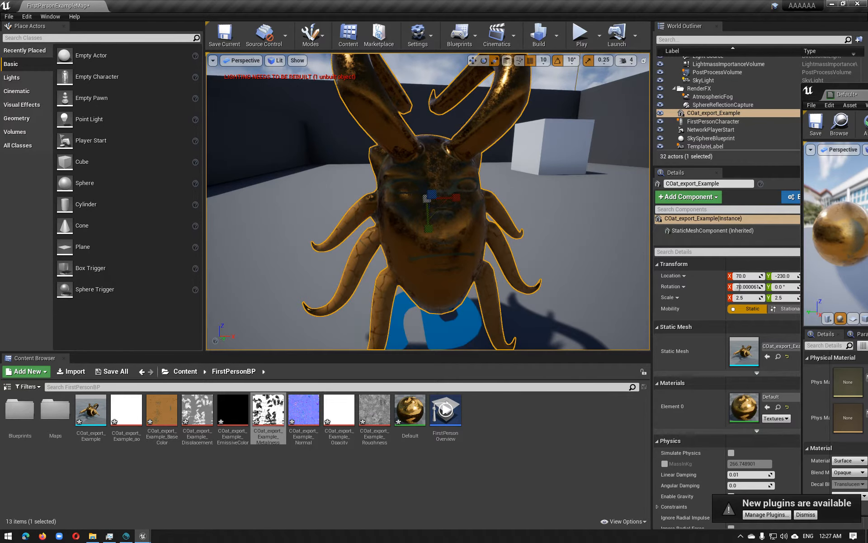
# Step: Add the COat_export_Example_Normal texture to the Default material, connect its RGB output to Normal, apply, and inspect the head
pyautogui.moveTo(861, 93); pyautogui.dragTo(736, 88)
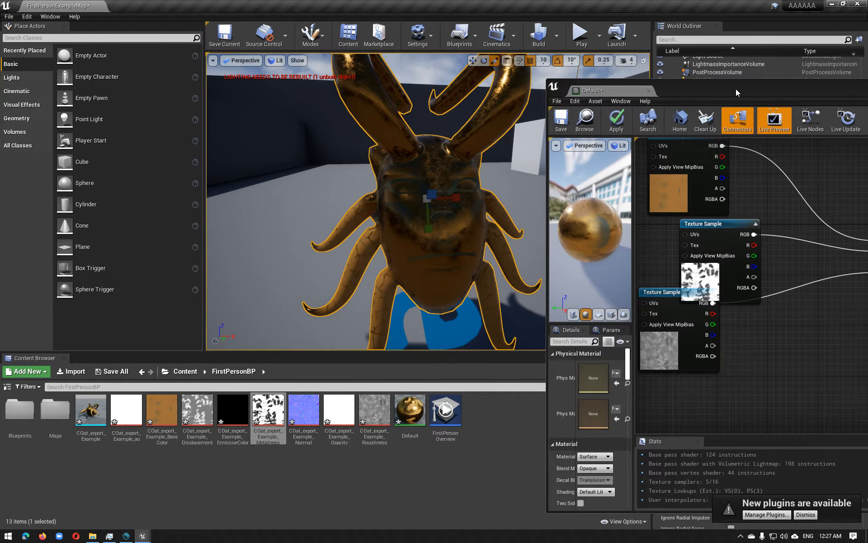
pyautogui.moveTo(303, 409); pyautogui.dragTo(742, 366)
pyautogui.moveTo(833, 93); pyautogui.dragTo(683, 79)
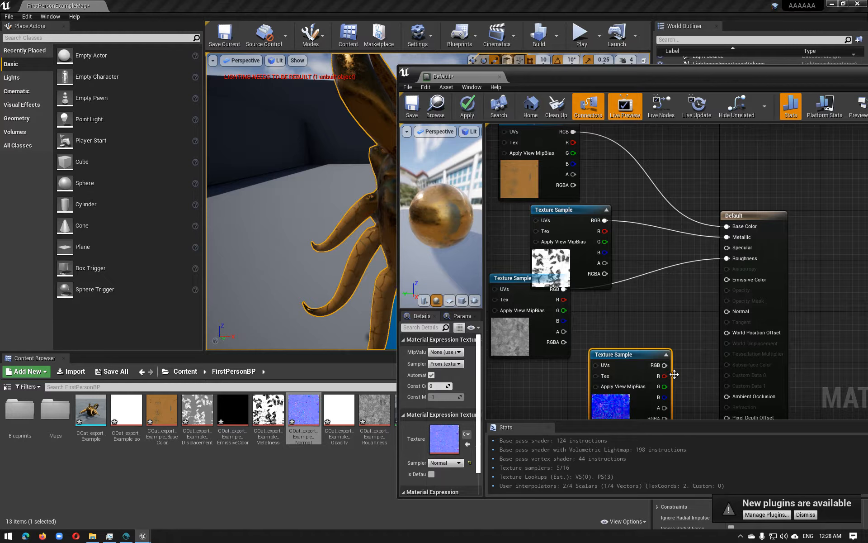
pyautogui.moveTo(665, 365); pyautogui.dragTo(727, 316)
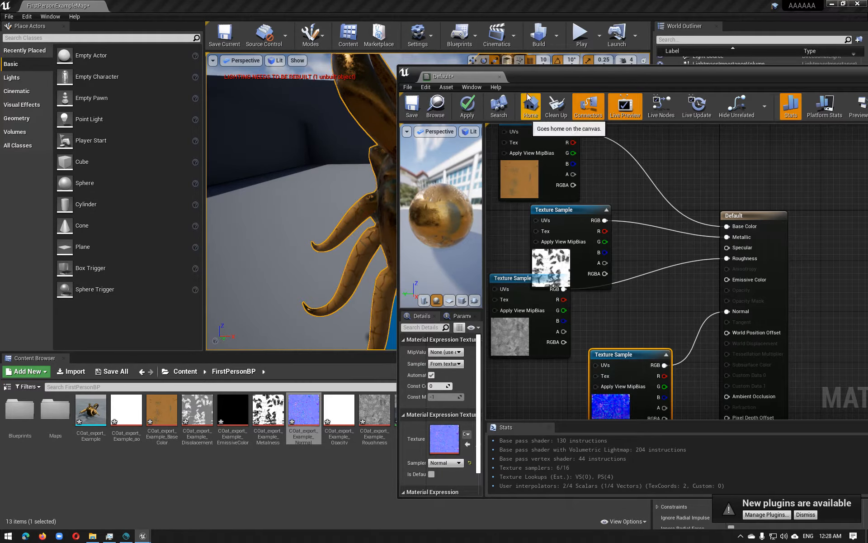
pyautogui.moveTo(534, 81); pyautogui.dragTo(653, 87)
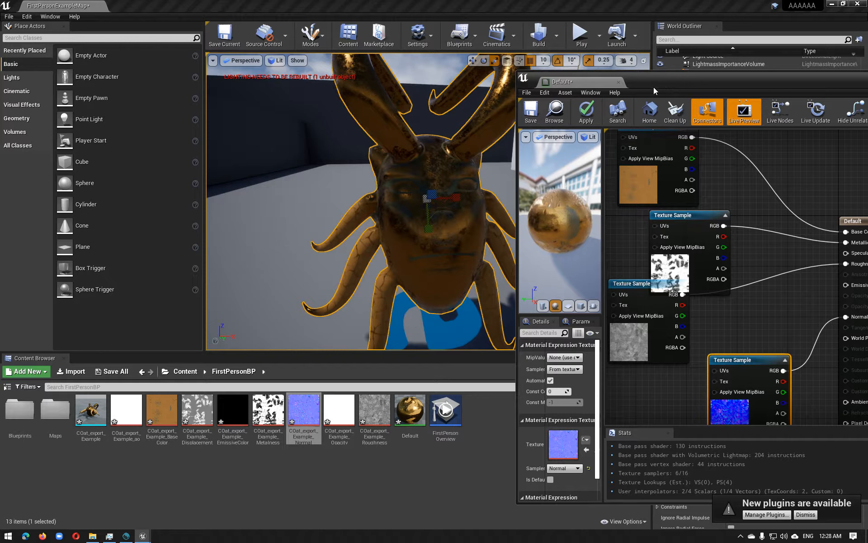
pyautogui.click(585, 114)
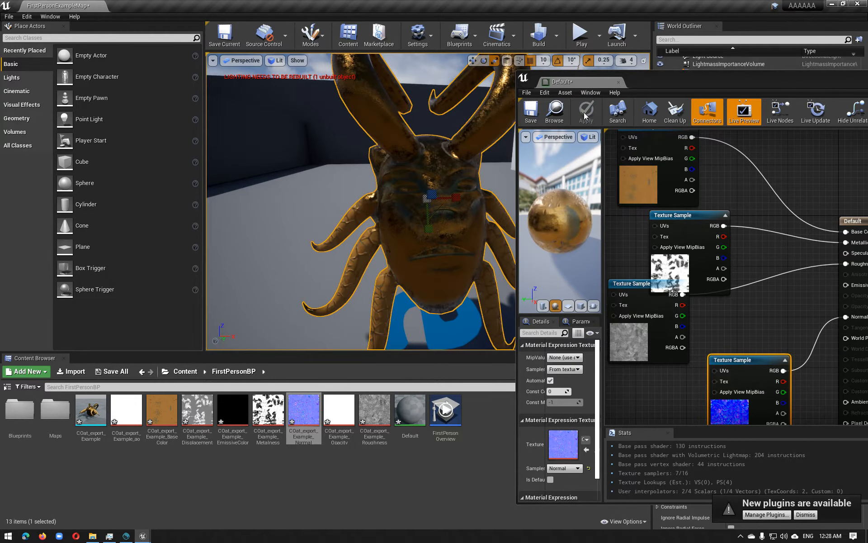
pyautogui.keyDown('alt'); pyautogui.moveTo(424, 218); pyautogui.dragTo(701, 211); pyautogui.keyUp('alt')
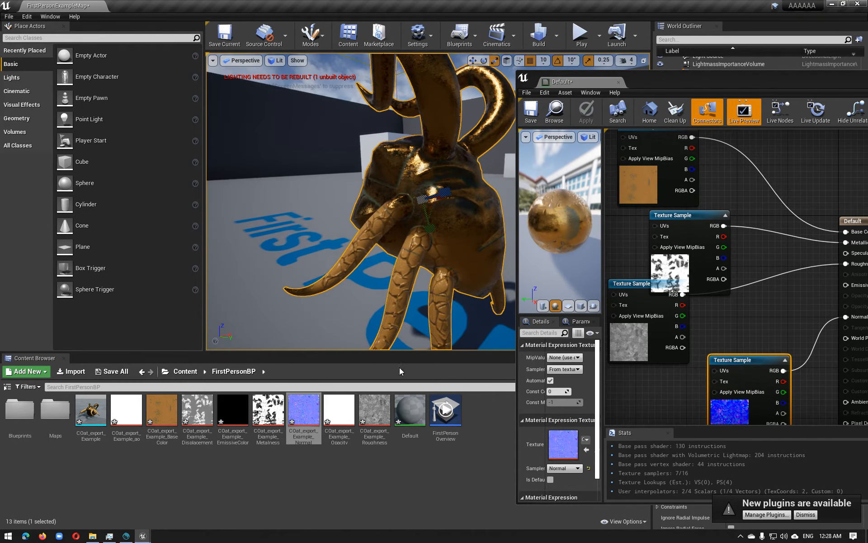
# Step: Add the COat_export_Example_ao texture, space out the lower texture nodes, connect its RGB output to Ambient Occlusion, and apply
pyautogui.moveTo(137, 422); pyautogui.dragTo(739, 314)
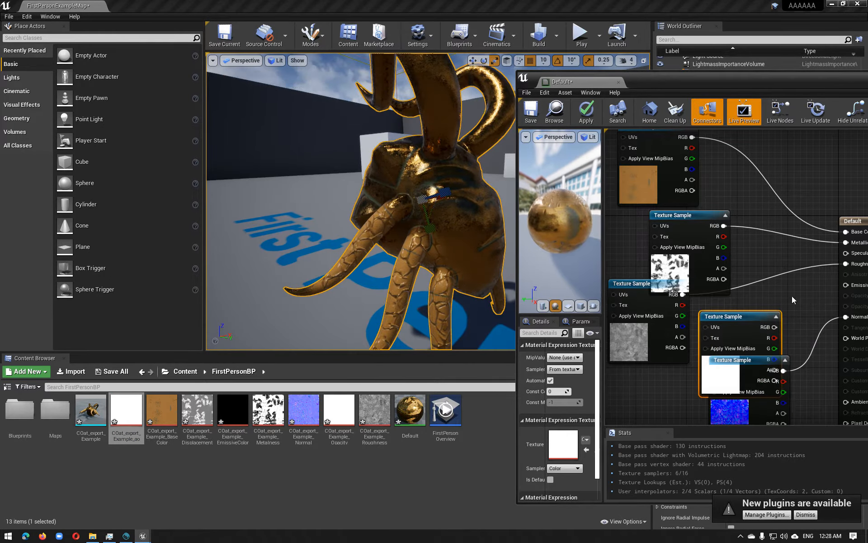
pyautogui.moveTo(761, 297); pyautogui.dragTo(734, 223, button='right')
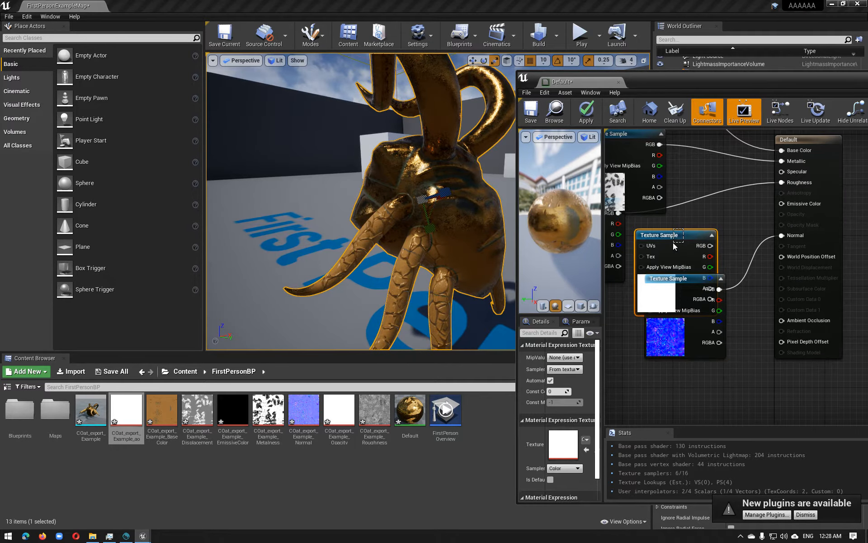
pyautogui.moveTo(673, 235); pyautogui.dragTo(666, 381)
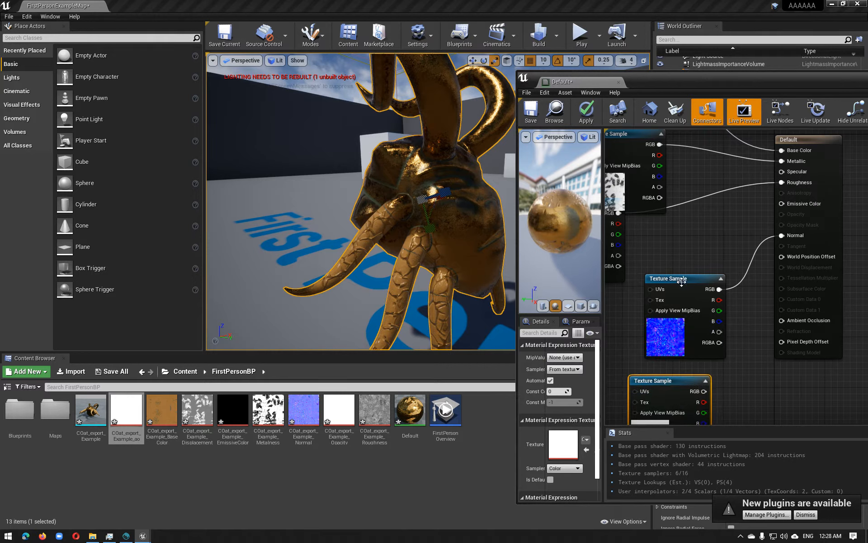
pyautogui.moveTo(680, 279); pyautogui.dragTo(670, 236)
pyautogui.moveTo(704, 392); pyautogui.dragTo(748, 342)
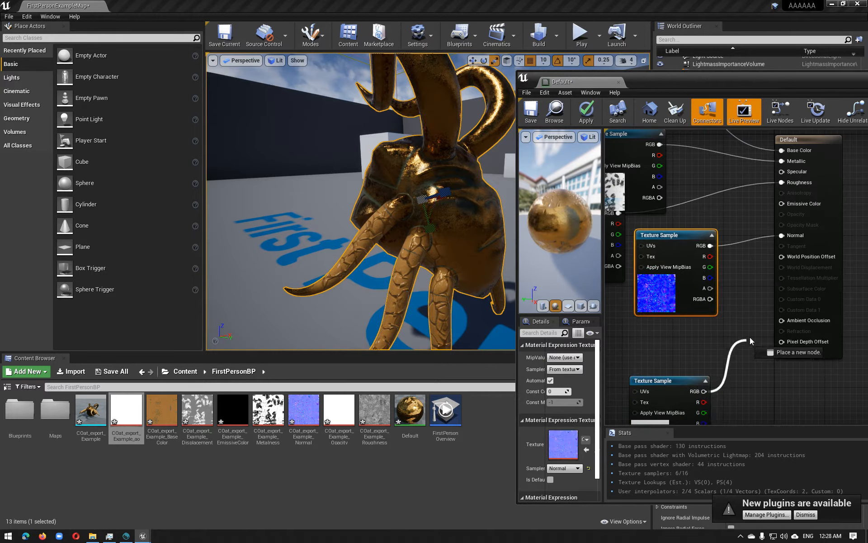
pyautogui.moveTo(787, 320); pyautogui.dragTo(787, 320)
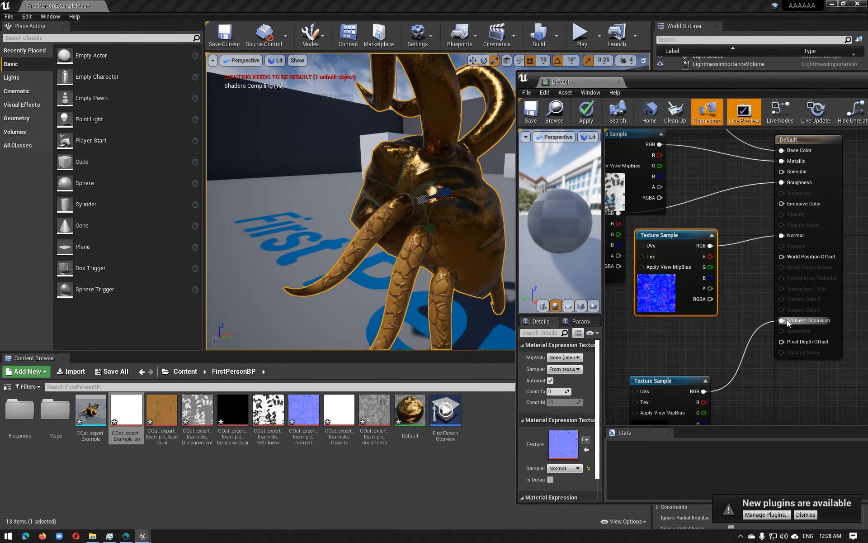
pyautogui.click(586, 111)
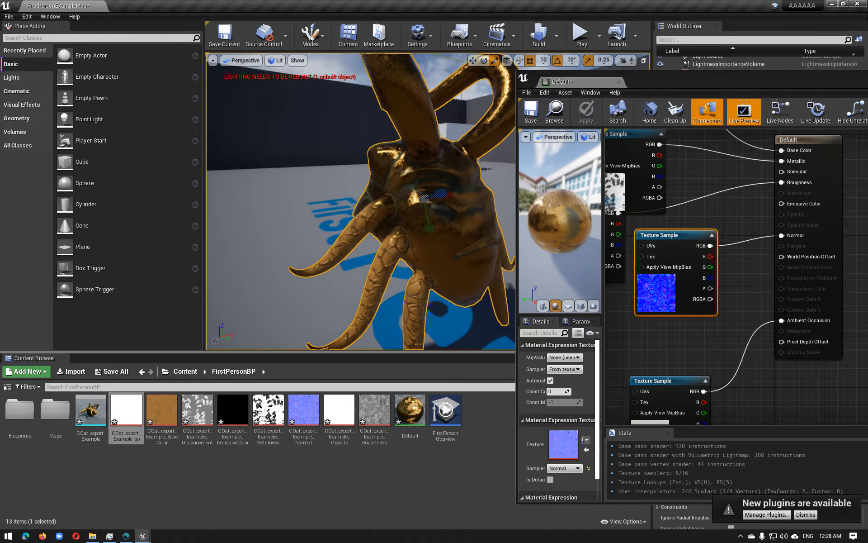
# Step: Play-test the level, walk around the textured head to examine it from several sides, and end the play session
pyautogui.click(581, 36)
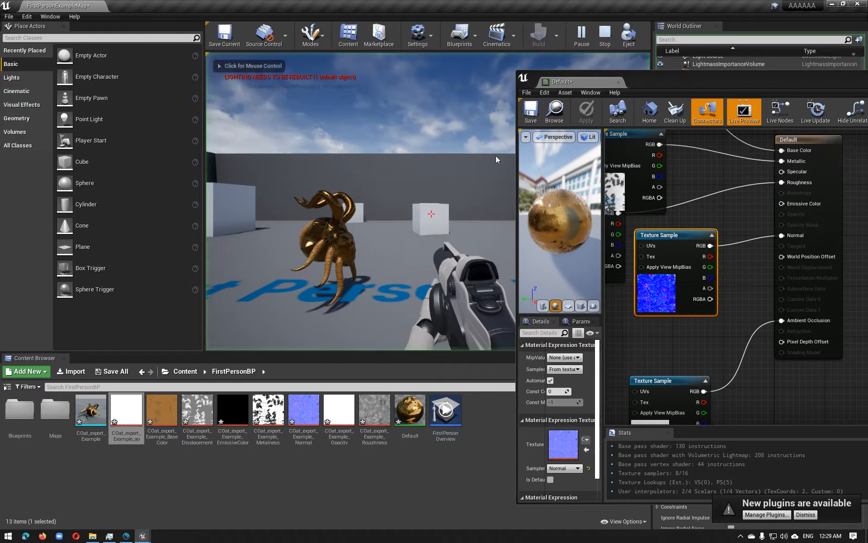
pyautogui.press('w')
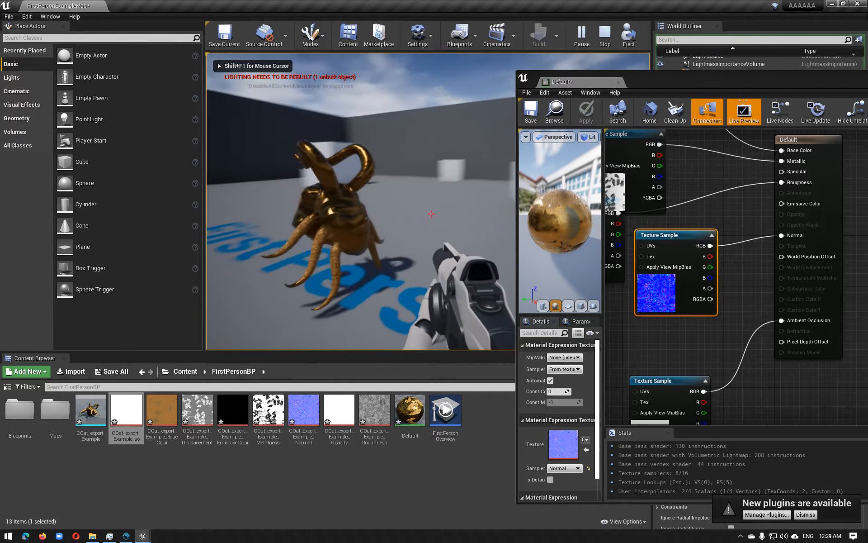
pyautogui.press('s')
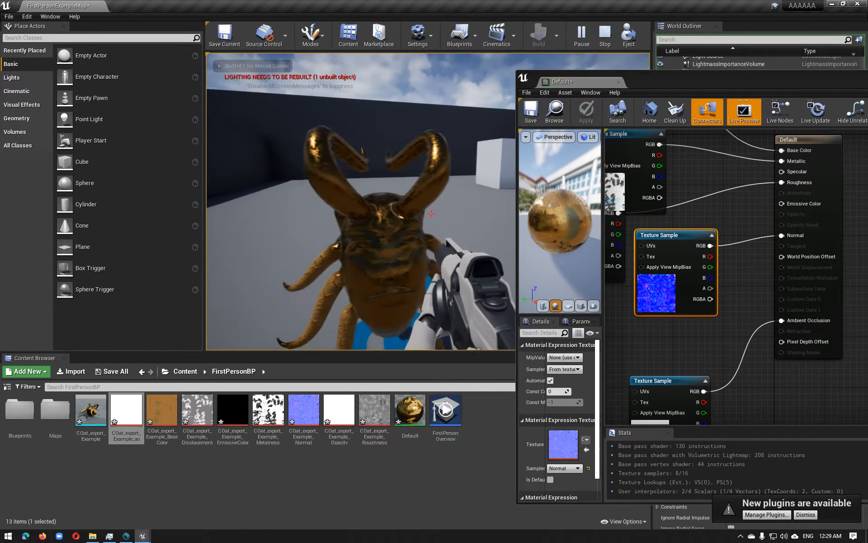
pyautogui.press('w')
pyautogui.press('a')
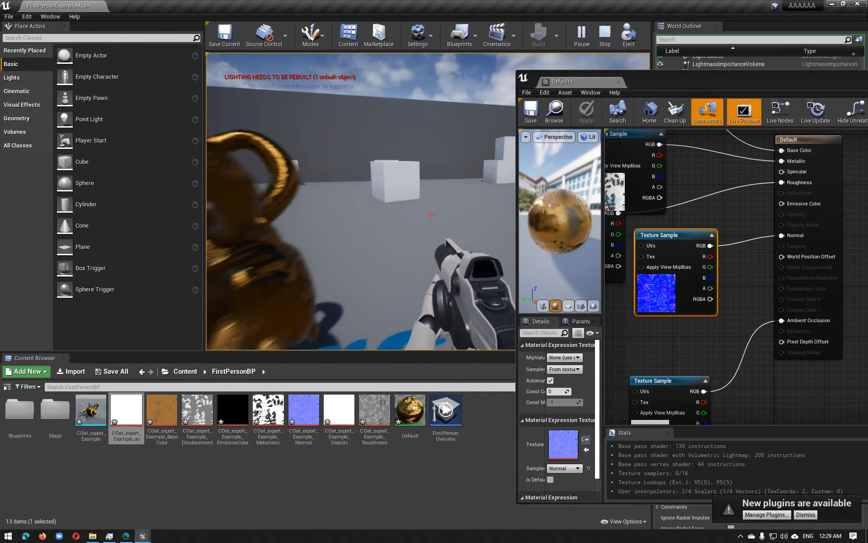
pyautogui.press('s')
pyautogui.press('s')
pyautogui.press('d')
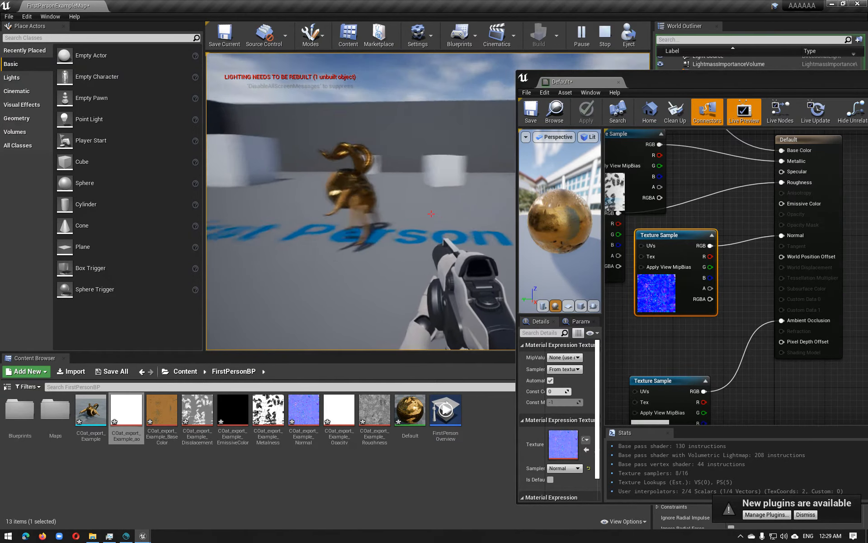
pyautogui.press('d')
pyautogui.press('w')
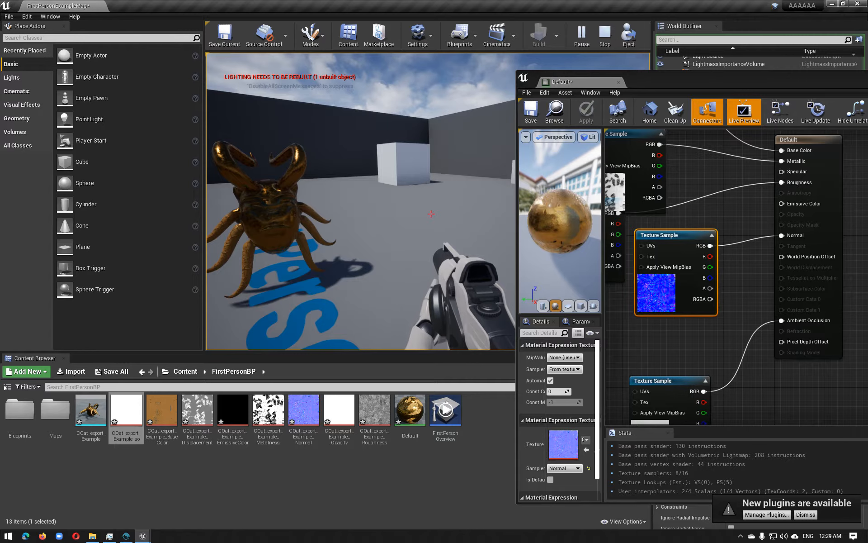
pyautogui.press('s')
pyautogui.press('Escape')
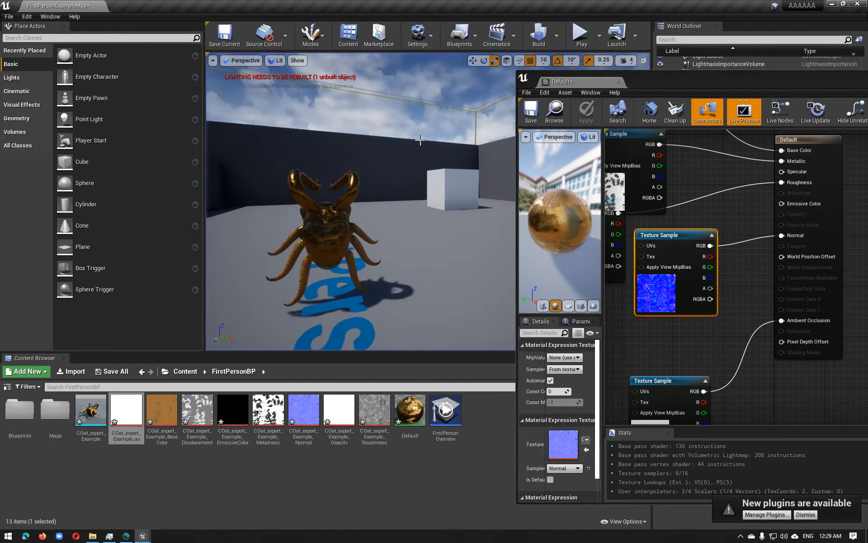
# Step: Move the material editor aside, raise the head mesh to Z 390, and scale it uniformly to 7.25
pyautogui.moveTo(654, 76); pyautogui.dragTo(867, 89)
pyautogui.click(343, 228)
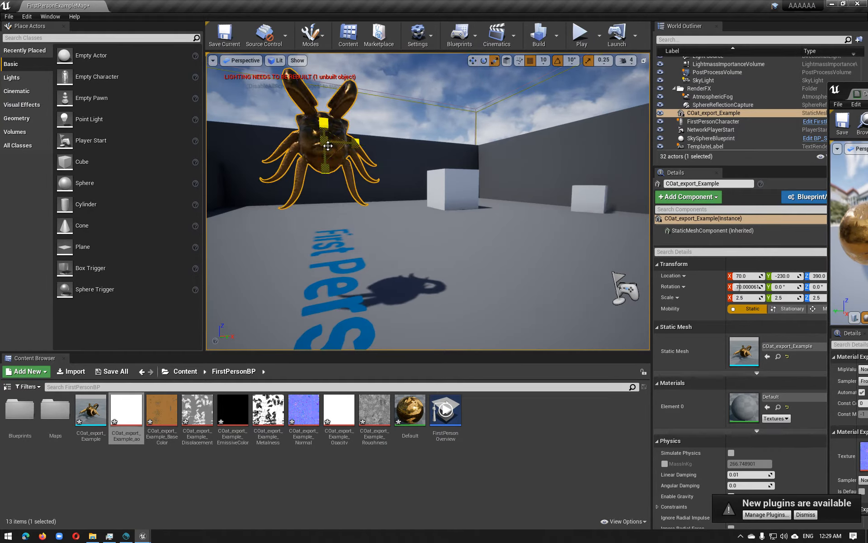
pyautogui.hotkey('ctrl', 'z')
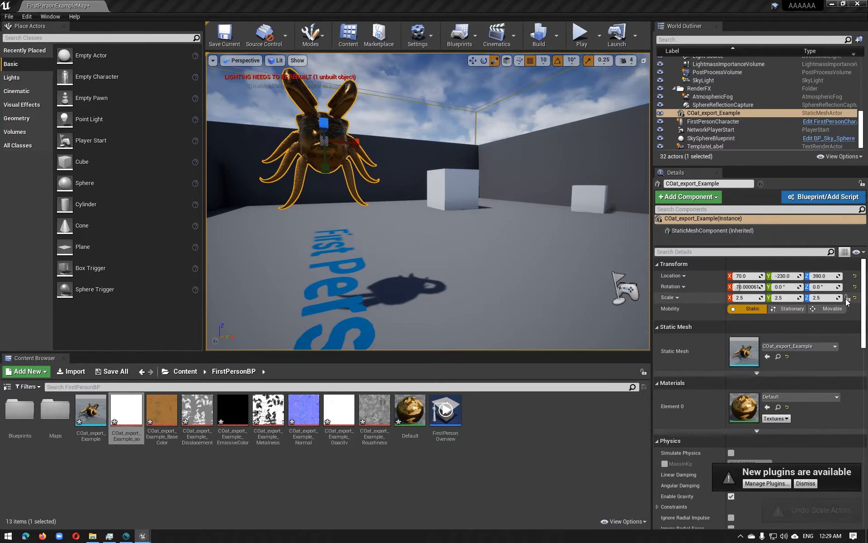
pyautogui.moveTo(331, 144); pyautogui.dragTo(384, 124)
# Step: Examine the enlarged head's size, placement and surface detail in the level from several angles
pyautogui.moveTo(288, 136); pyautogui.dragTo(357, 127, button='right')
pyautogui.rightClick(287, 136)
pyautogui.moveTo(284, 137); pyautogui.dragTo(233, 136, button='right')
pyautogui.press('s')
pyautogui.press('d')
pyautogui.press('d')
pyautogui.press('a')
pyautogui.moveTo(330, 121); pyautogui.dragTo(407, 120, button='right')
pyautogui.click(330, 120)
pyautogui.press('a')
pyautogui.moveTo(330, 120); pyautogui.dragTo(398, 127, button='right')
pyautogui.moveTo(345, 160); pyautogui.dragTo(312, 155, button='right')
pyautogui.press('d')
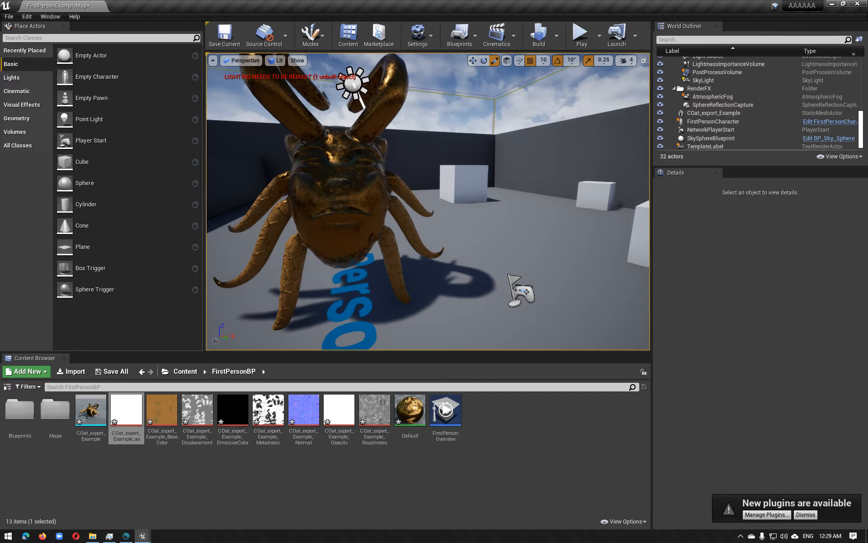
# Step: Duplicate the enlarged head mesh along the X axis and place the copy at X 520
pyautogui.click(356, 189)
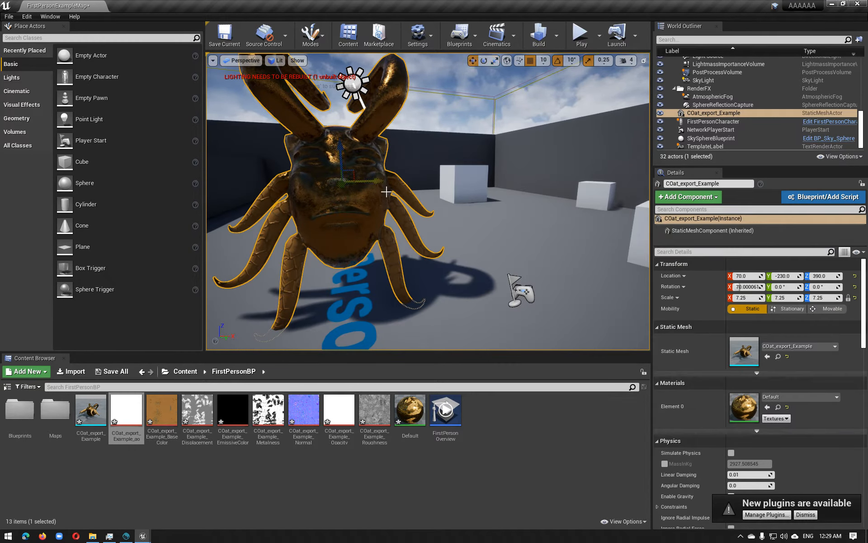
pyautogui.keyDown('alt'); pyautogui.moveTo(382, 183); pyautogui.dragTo(560, 184); pyautogui.keyUp('alt')
pyautogui.press('s')
pyautogui.moveTo(568, 215); pyautogui.dragTo(262, 247, button='right')
pyautogui.press('d')
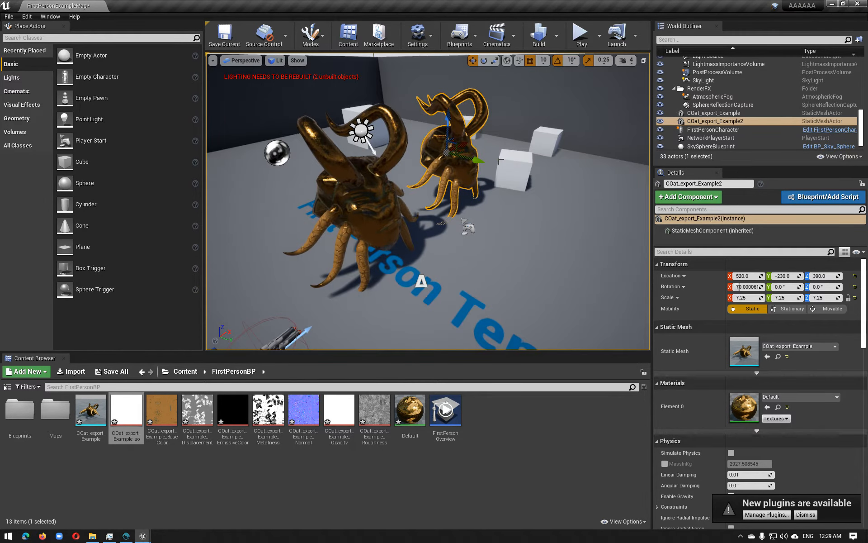
# Step: Duplicate the second head along Y to 180 and rotate the new copy 90° around Z
pyautogui.keyDown('alt'); pyautogui.moveTo(488, 166); pyautogui.dragTo(597, 212); pyautogui.keyUp('alt')
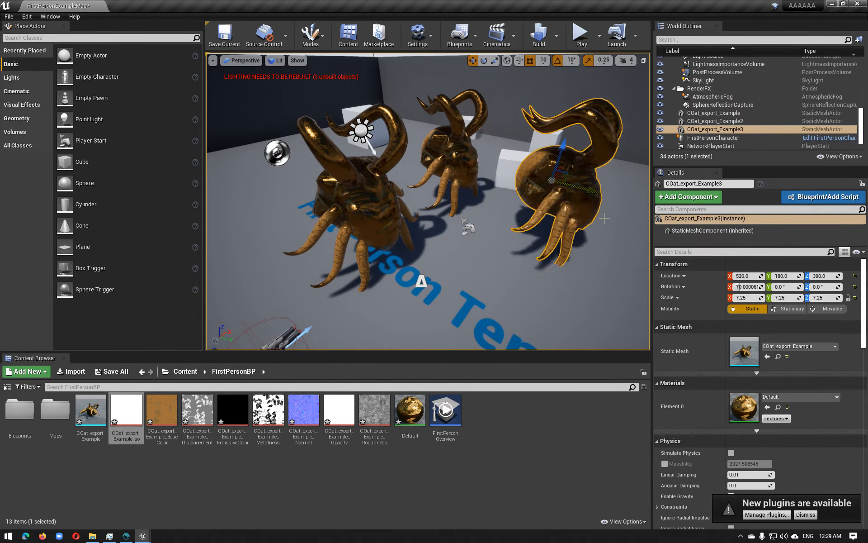
pyautogui.moveTo(565, 163); pyautogui.dragTo(638, 206)
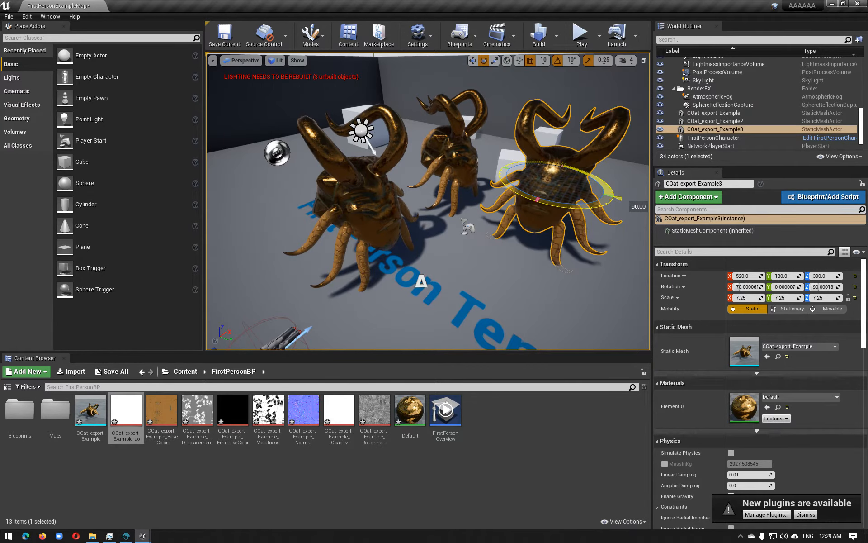
pyautogui.keyDown('alt'); pyautogui.moveTo(521, 213); pyautogui.dragTo(558, 183); pyautogui.keyUp('alt')
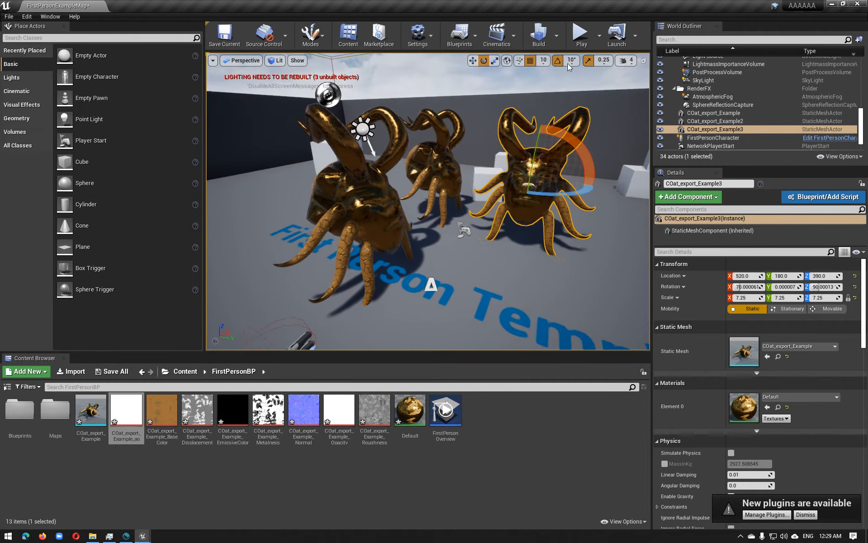
# Step: Play-test the level again, walk among the three heads to examine their material up close, and end the play session
pyautogui.click(581, 39)
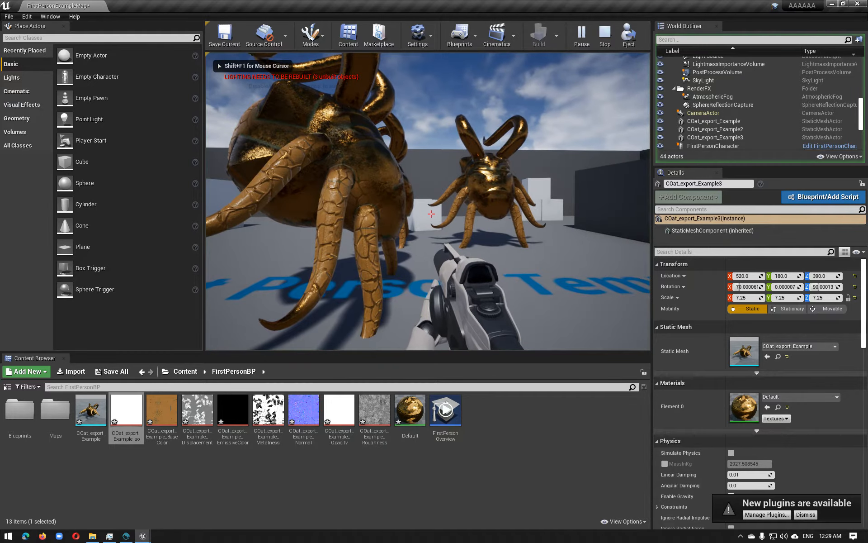
pyautogui.press('w')
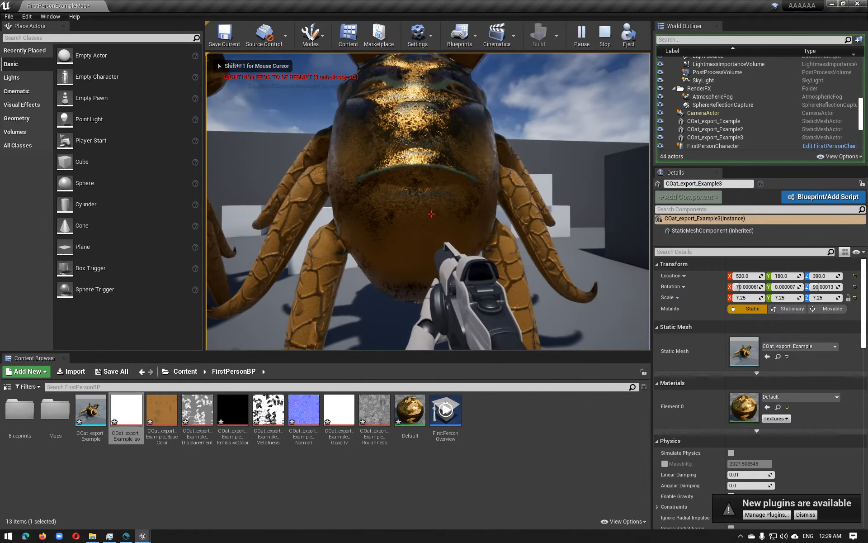
pyautogui.press('s')
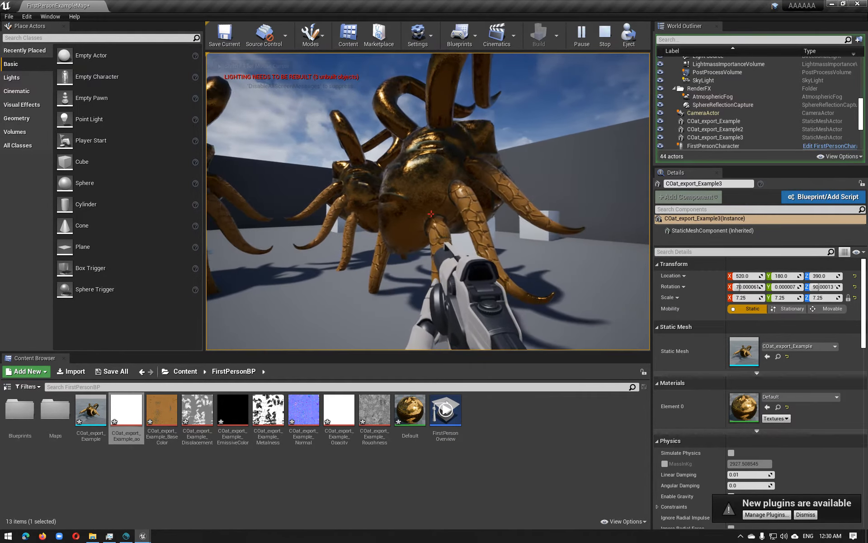
pyautogui.press('w')
pyautogui.press('a')
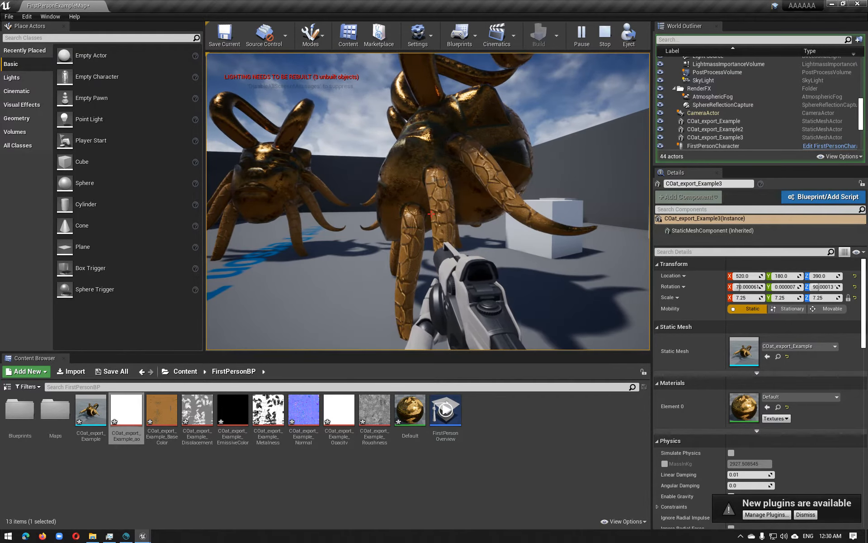
pyautogui.press('a')
pyautogui.press('s')
pyautogui.press('w')
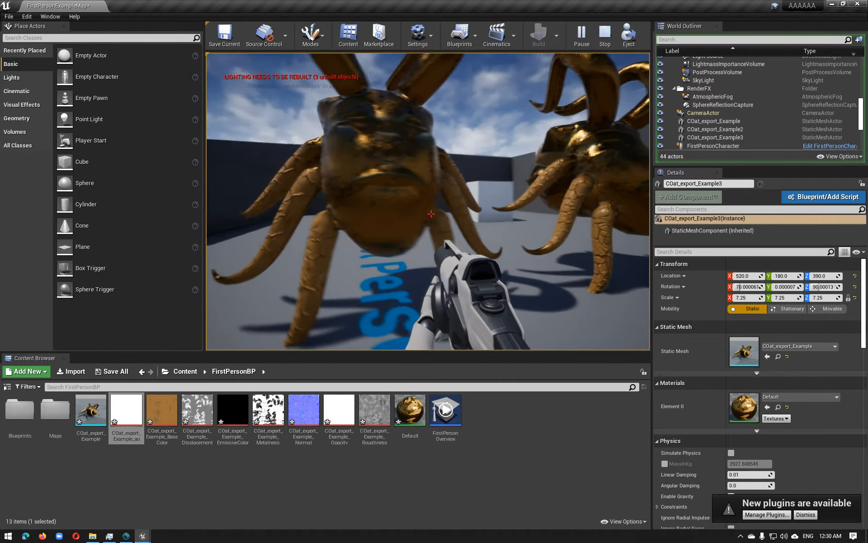
pyautogui.press('s')
pyautogui.press('Escape')
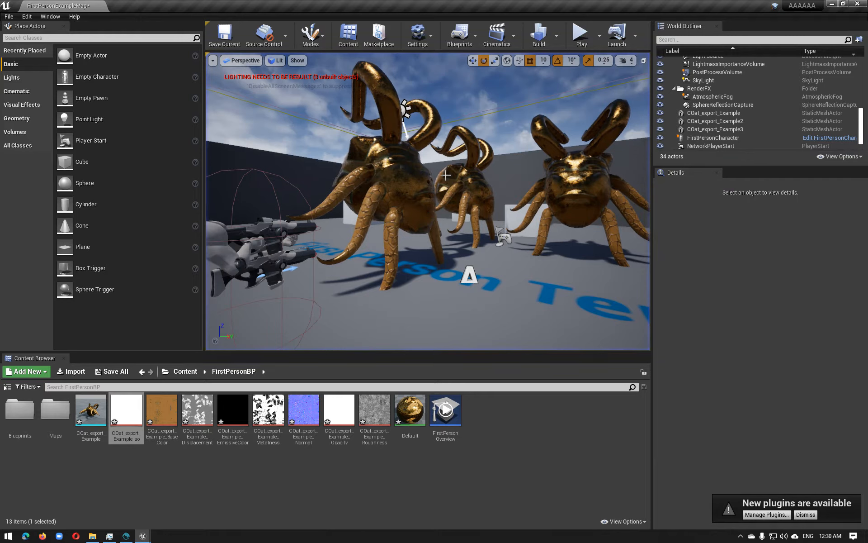
# Step: Switch to 3D-Coat to view the painted head, return to Unreal, and compare it with the heads in the level
pyautogui.click(126, 536)
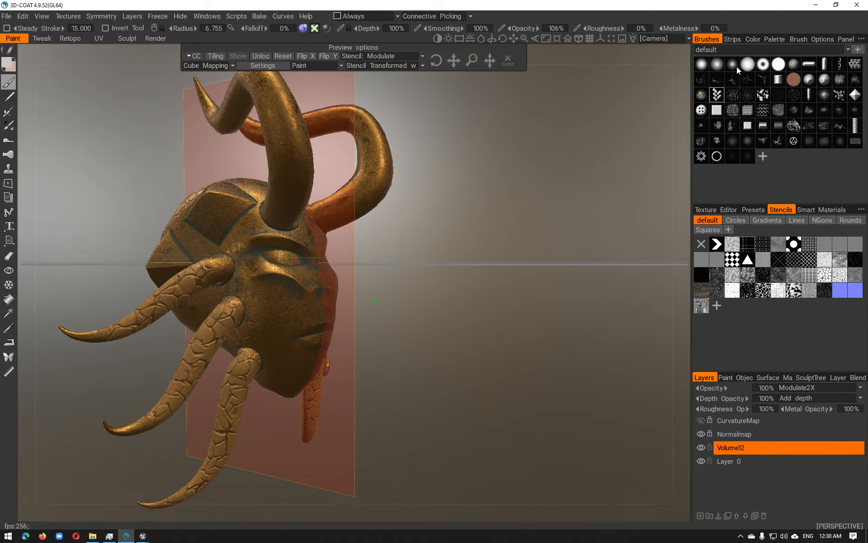
pyautogui.click(816, 7)
pyautogui.moveTo(525, 208)
pyautogui.mouseDown(button='right')
pyautogui.moveTo(536, 220)
pyautogui.moveTo(601, 190)
pyautogui.moveTo(526, 209)
pyautogui.mouseUp(button='right')
pyautogui.press('w')
pyautogui.press('s')
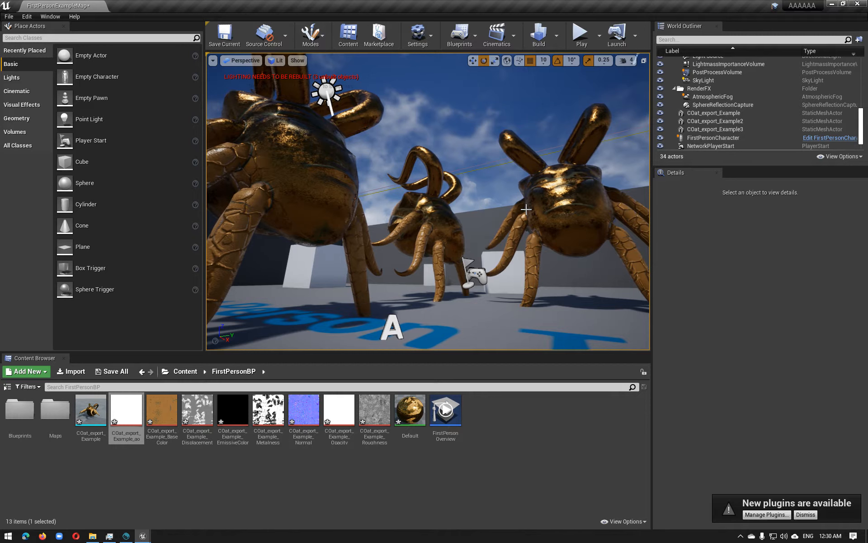
# Step: Bring the Default material editor back over the level and move the roughness texture node away from the metalness and normal nodes
pyautogui.moveTo(867, 107); pyautogui.dragTo(599, 87)
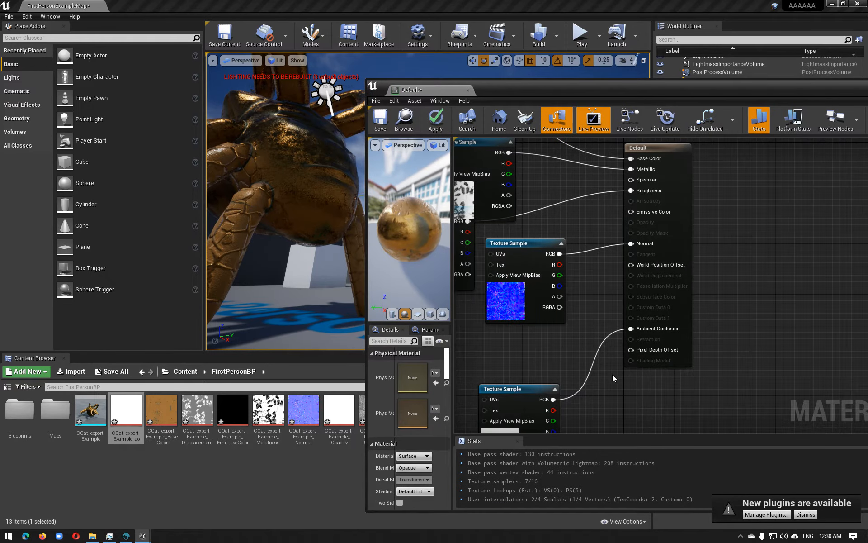
pyautogui.moveTo(543, 353); pyautogui.dragTo(642, 380, button='right')
pyautogui.moveTo(516, 242); pyautogui.dragTo(465, 257)
pyautogui.moveTo(675, 88); pyautogui.dragTo(543, 89)
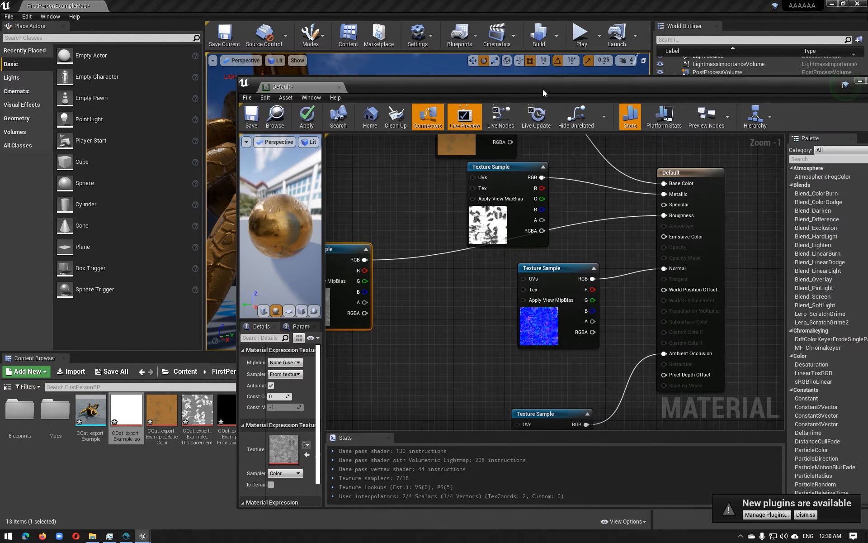
# Step: Find the Multiply node in the material node palette and place it below and beside the roughness texture node
pyautogui.click(809, 159)
pyautogui.write('e')
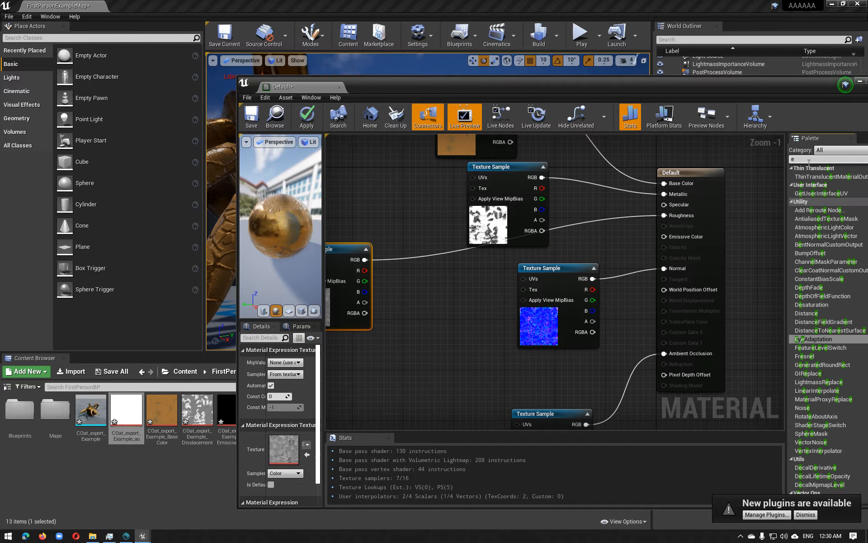
pyautogui.press('BackSpace')
pyautogui.write('m')
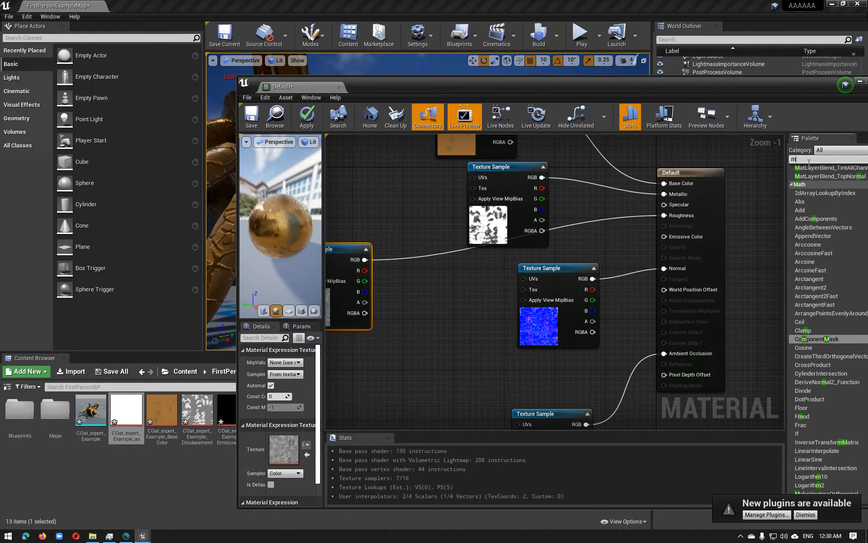
pyautogui.write('u')
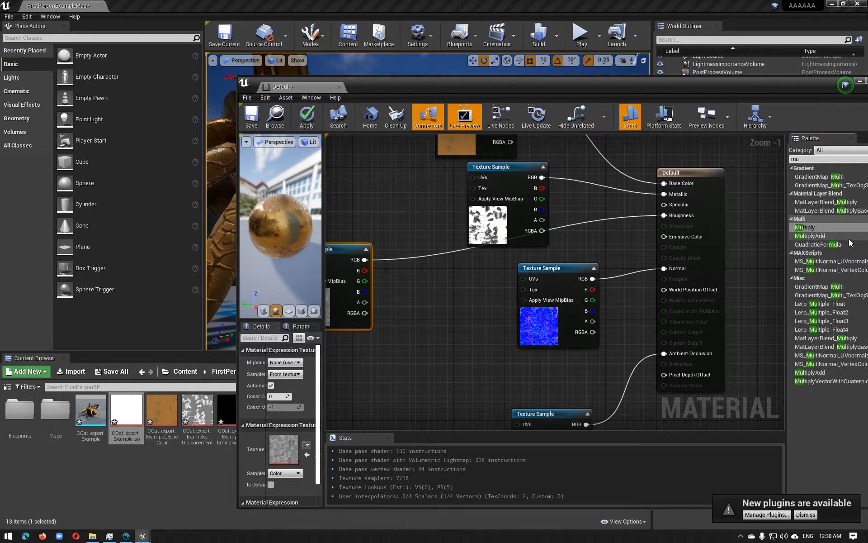
pyautogui.moveTo(823, 229); pyautogui.dragTo(436, 371)
pyautogui.moveTo(419, 332); pyautogui.dragTo(419, 332)
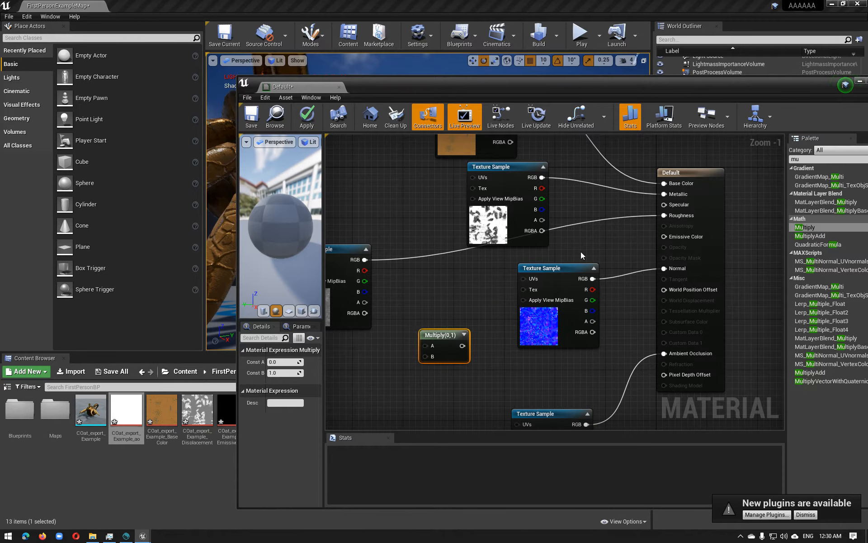
# Step: Find the Constant node in the material node palette and place it below the roughness texture, beside the Multiply node
pyautogui.press('BackSpace')
pyautogui.press('BackSpace')
pyautogui.write('c')
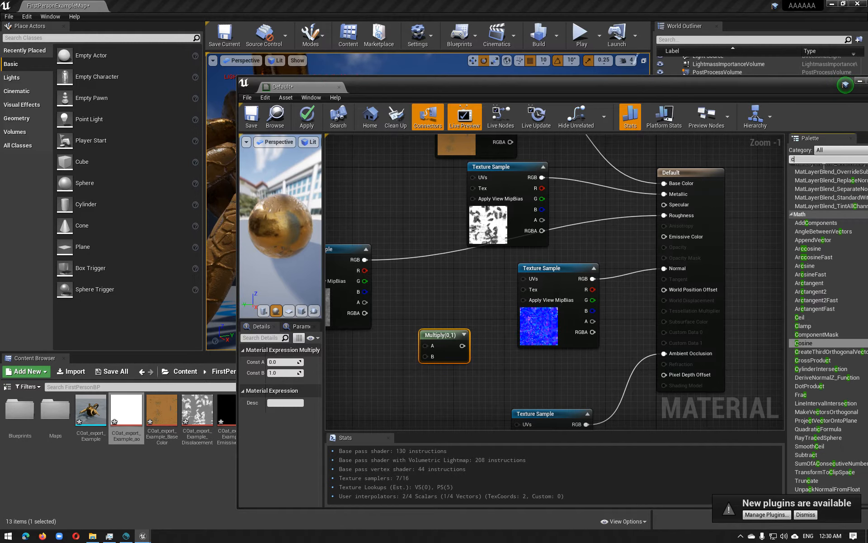
pyautogui.write('on')
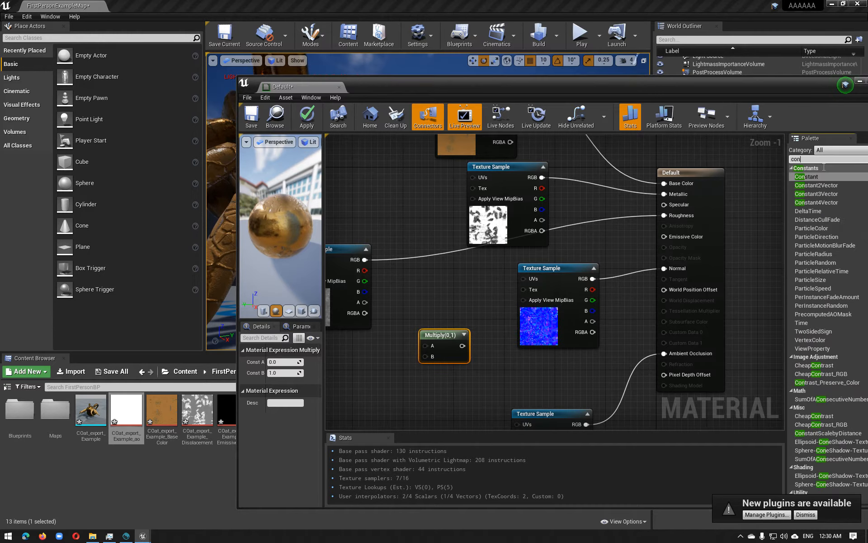
pyautogui.write('s')
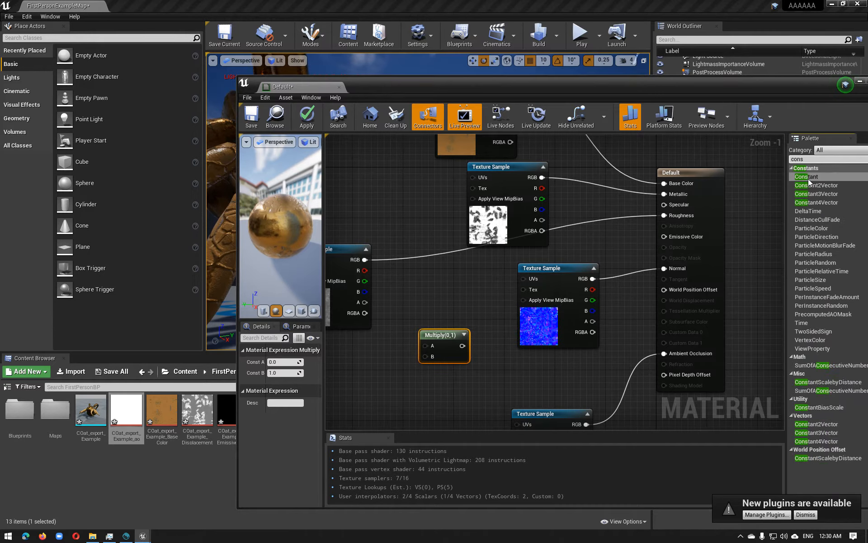
pyautogui.moveTo(808, 183); pyautogui.dragTo(659, 257)
pyautogui.moveTo(318, 388); pyautogui.dragTo(353, 378)
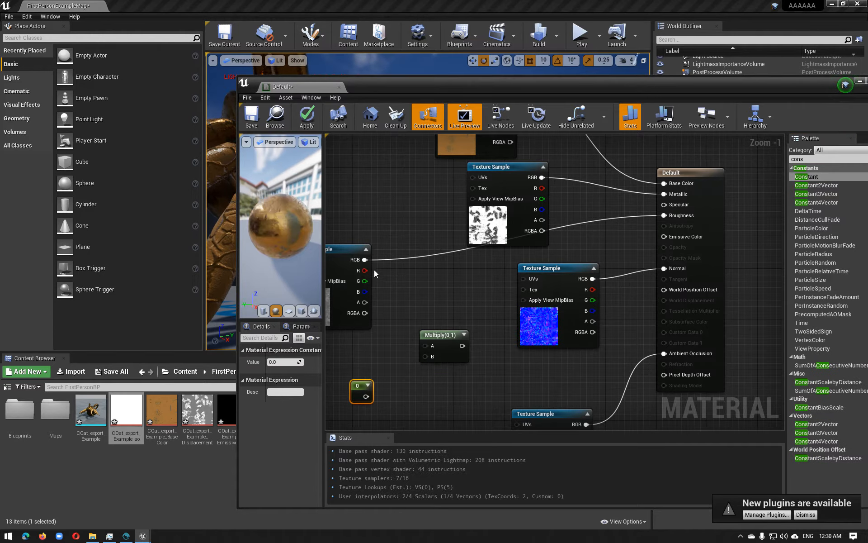
# Step: Connect the roughness texture's RGB output to the Multiply node's A input and the constant to its B input
pyautogui.moveTo(422, 345); pyautogui.dragTo(427, 345)
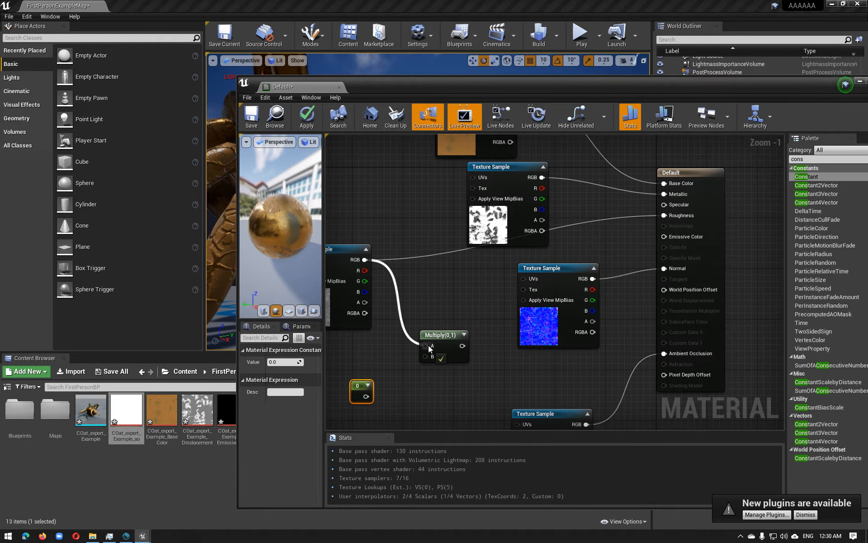
pyautogui.moveTo(368, 399); pyautogui.dragTo(429, 357)
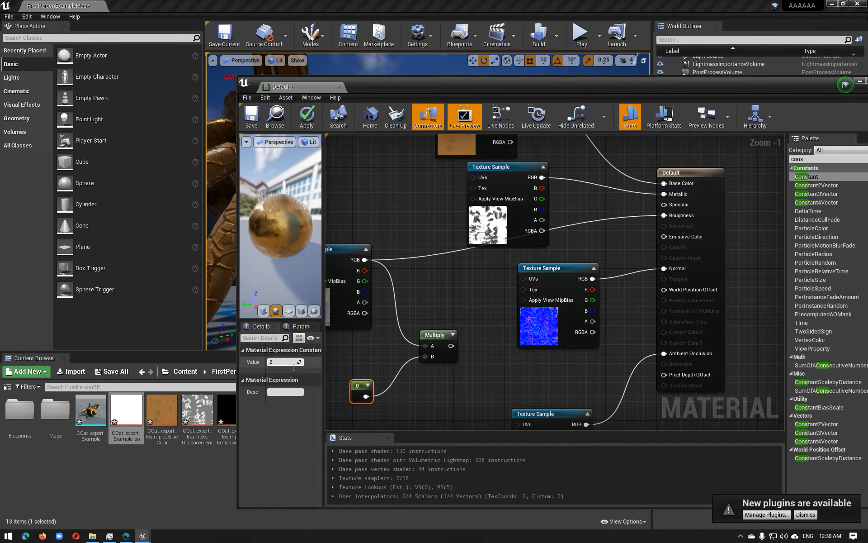
# Step: Set the constant to 2, connect the Multiply output to the material's Roughness input, and apply the material
pyautogui.press('Return')
pyautogui.moveTo(451, 346); pyautogui.dragTo(666, 214)
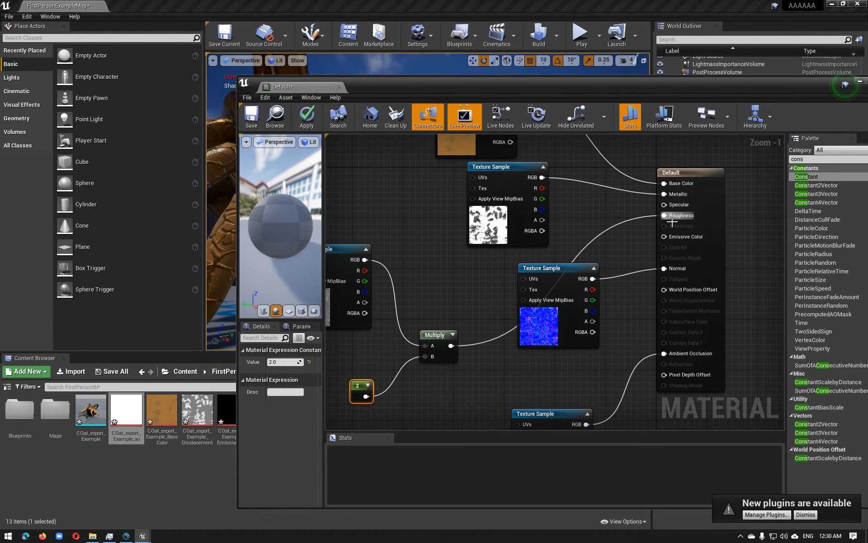
pyautogui.click(311, 127)
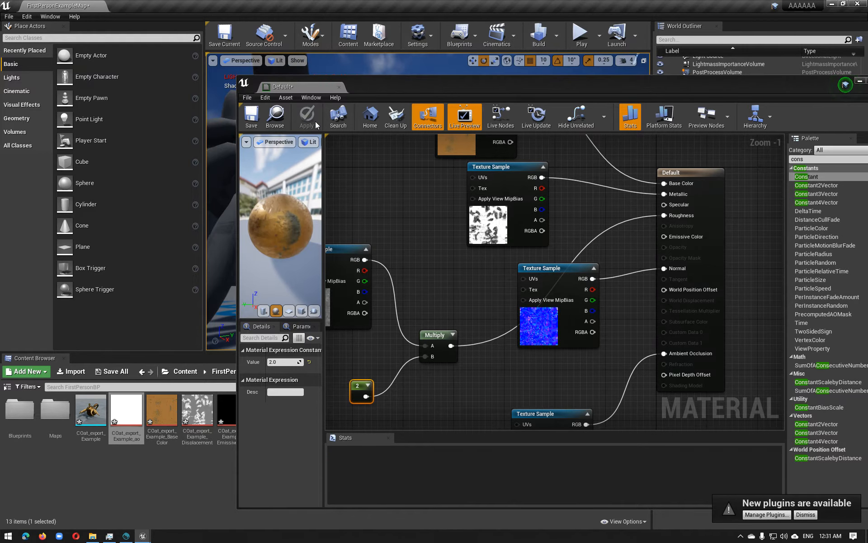
# Step: Move the material editor aside to uncover the level, set the constant to 3, and apply the material
pyautogui.moveTo(374, 89); pyautogui.dragTo(611, 95)
pyautogui.moveTo(355, 194); pyautogui.dragTo(374, 221, button='right')
pyautogui.keyDown('alt'); pyautogui.moveTo(373, 221); pyautogui.dragTo(348, 193); pyautogui.keyUp('alt')
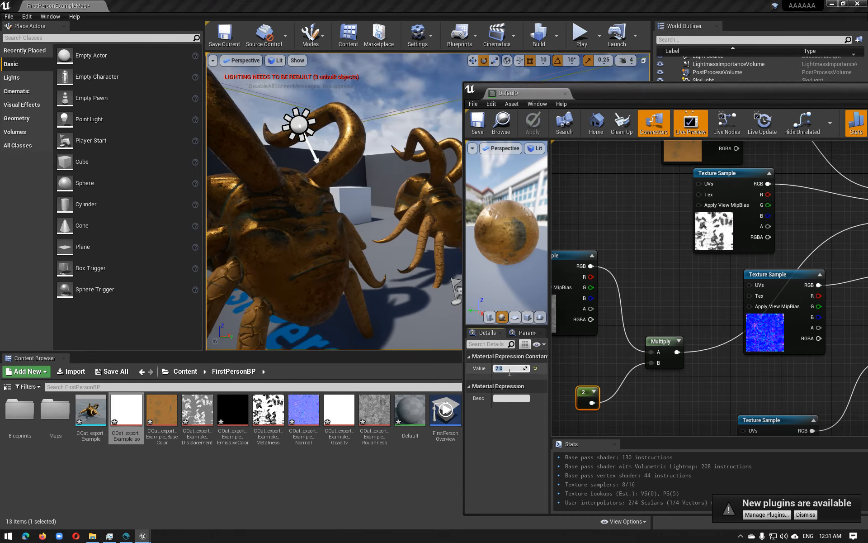
pyautogui.write('3')
pyautogui.press('Return')
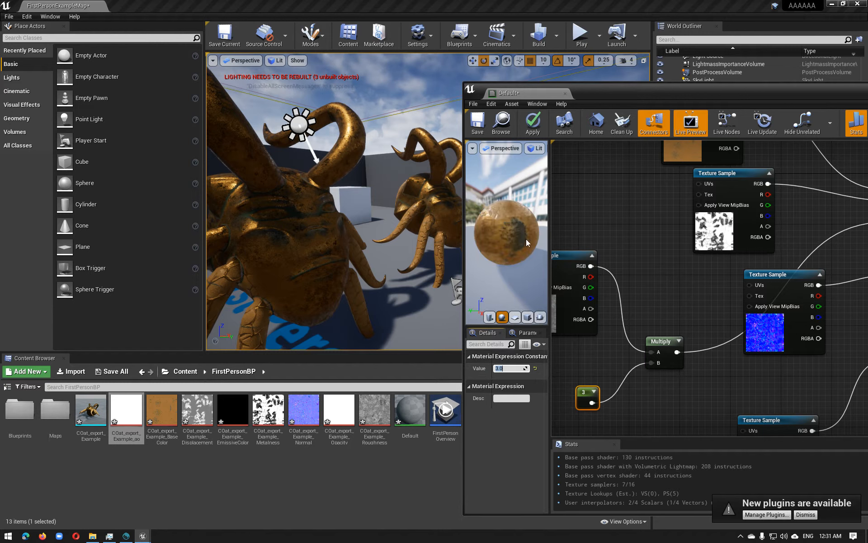
pyautogui.click(533, 122)
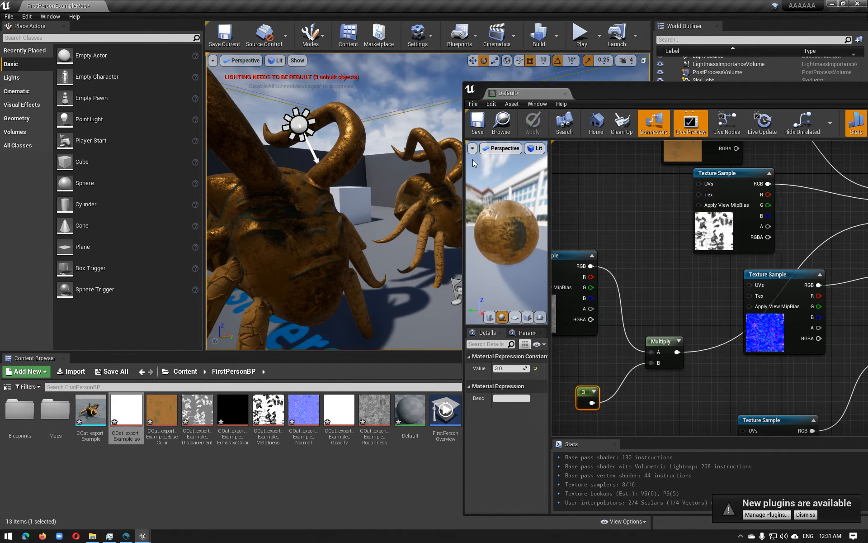
# Step: Play-test the level, walking around the three horned heads to examine their roughness, and end the play session
pyautogui.moveTo(445, 173)
pyautogui.mouseDown()
pyautogui.moveTo(385, 173)
pyautogui.moveTo(433, 179)
pyautogui.mouseUp()
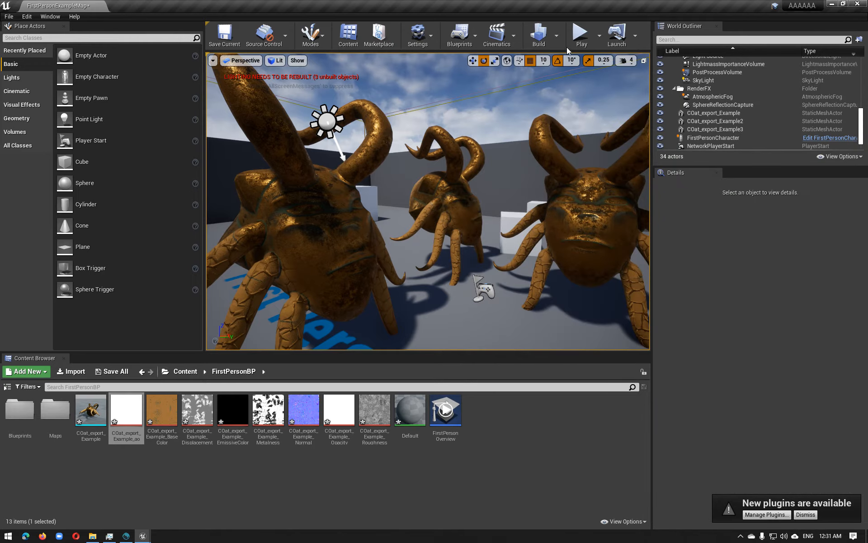
pyautogui.click(581, 36)
pyautogui.click(560, 78)
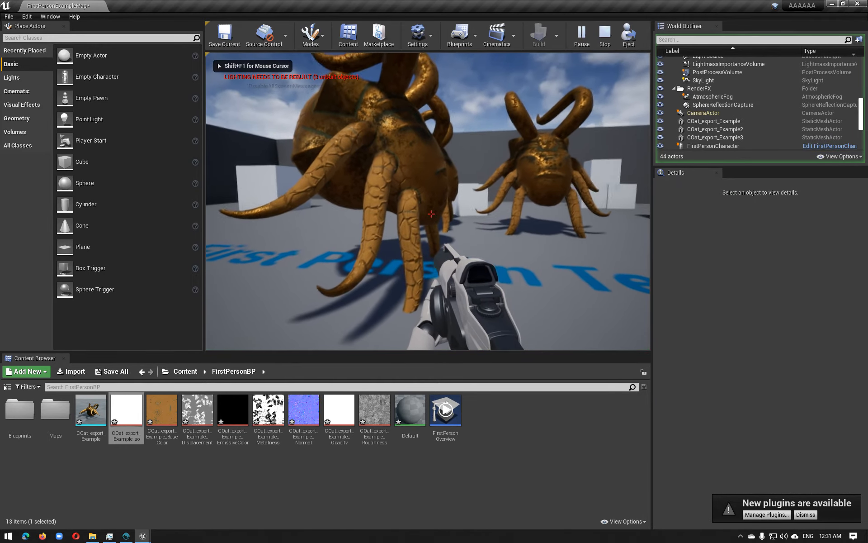
pyautogui.press('w')
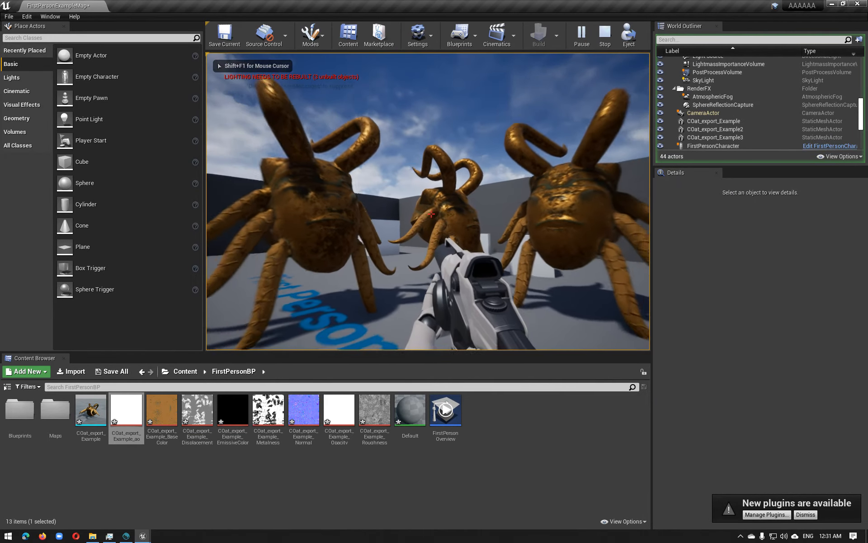
pyautogui.press('w')
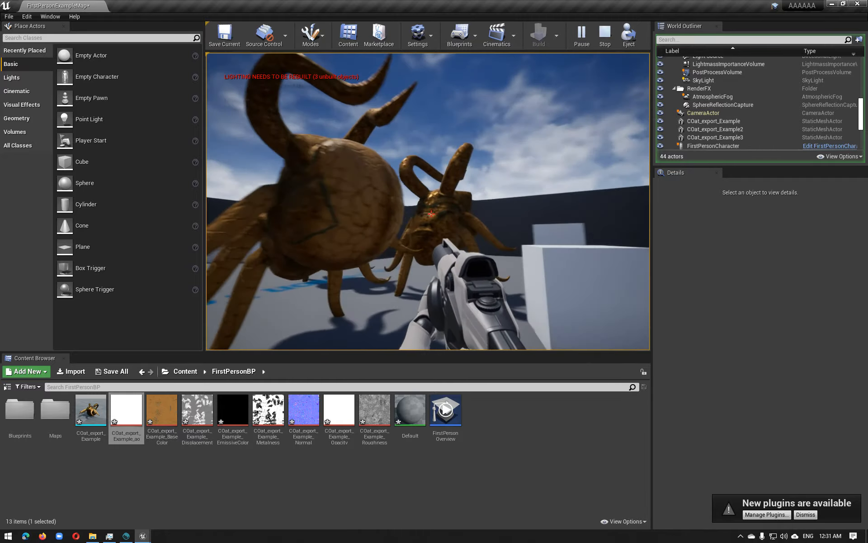
pyautogui.press('a')
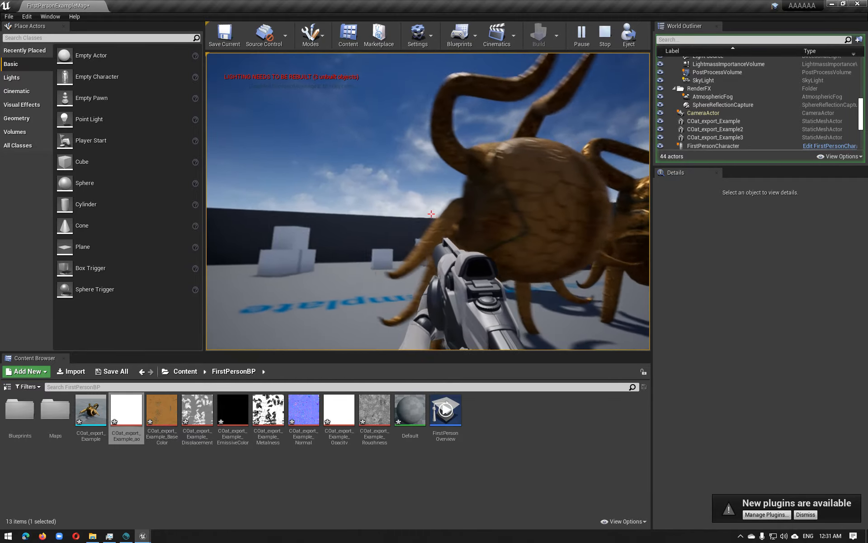
pyautogui.press('d')
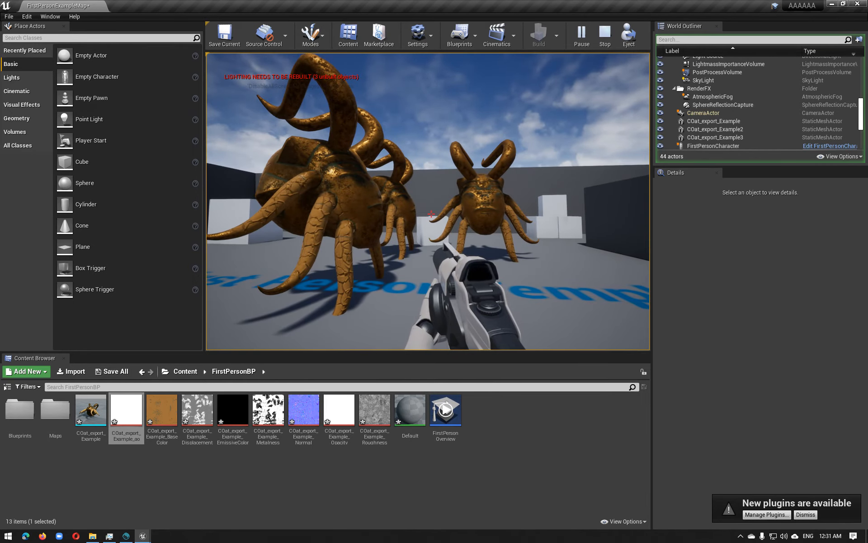
pyautogui.press('Escape')
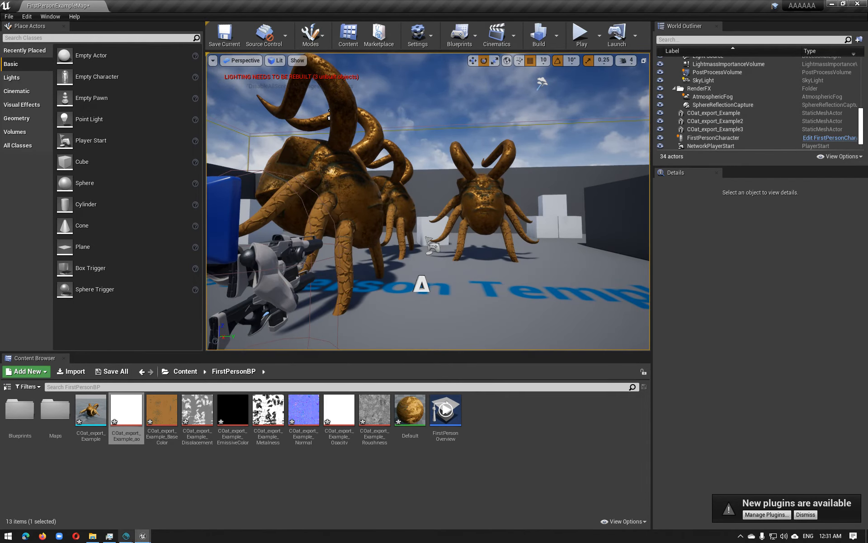
# Step: Switch to 3D-Coat and examine the copper finish on the original horned head
pyautogui.moveTo(129, 538)
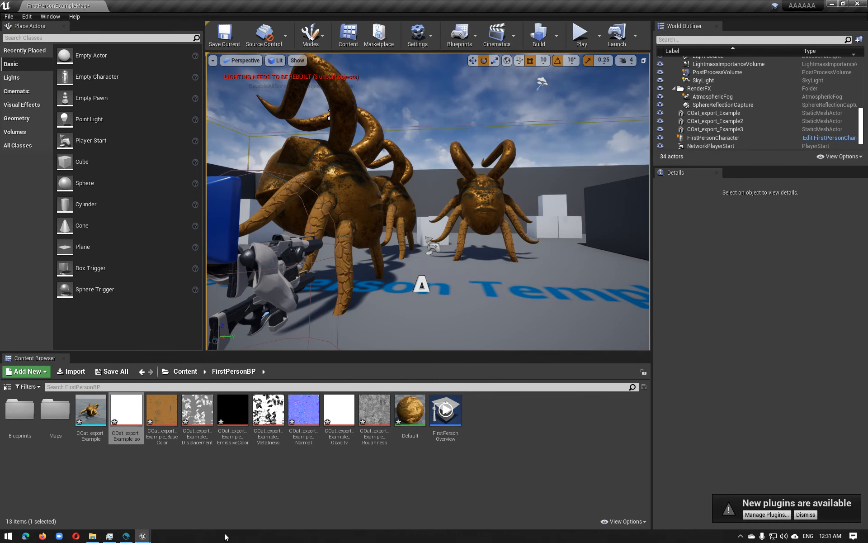
pyautogui.click(123, 538)
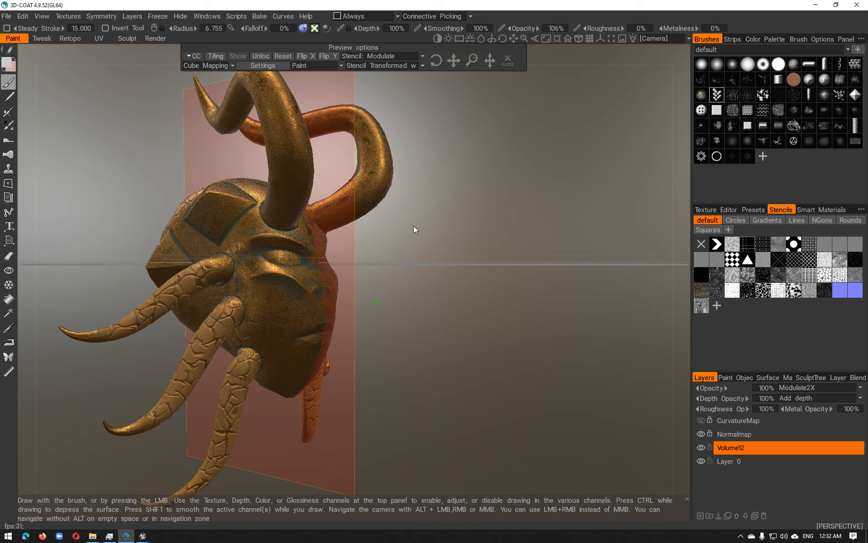
pyautogui.moveTo(453, 257); pyautogui.dragTo(479, 232, button='right')
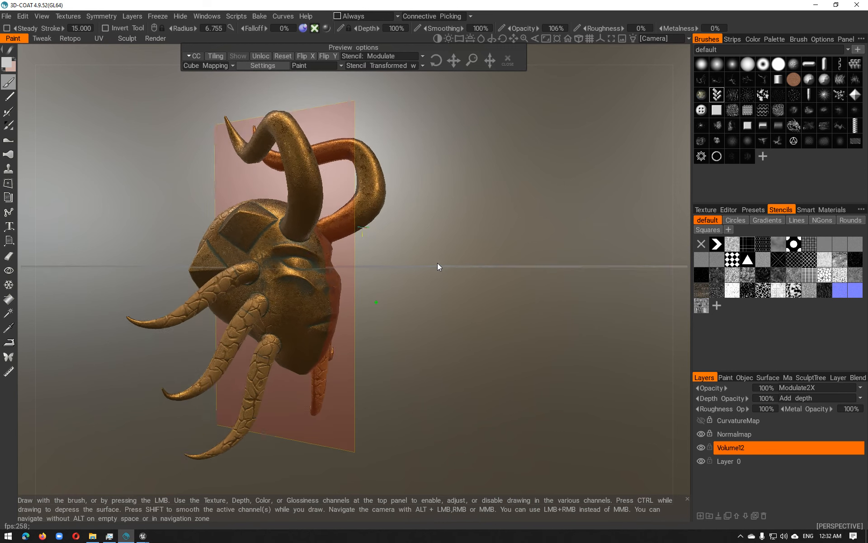
pyautogui.rightClick(439, 263)
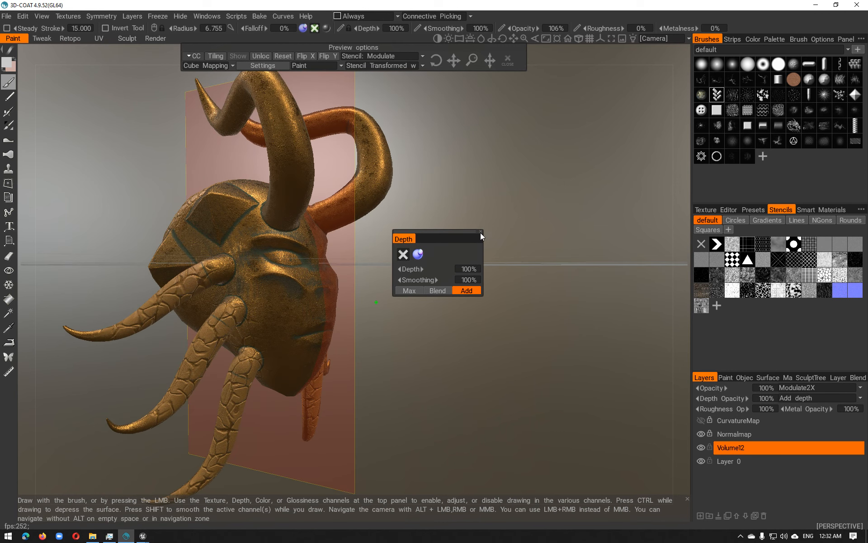
pyautogui.click(481, 231)
pyautogui.moveTo(474, 236)
pyautogui.keyDown('alt'); pyautogui.mouseDown()
pyautogui.moveTo(451, 259)
pyautogui.moveTo(109, 248)
pyautogui.moveTo(439, 263)
pyautogui.moveTo(478, 248)
pyautogui.mouseUp(); pyautogui.keyUp('alt')
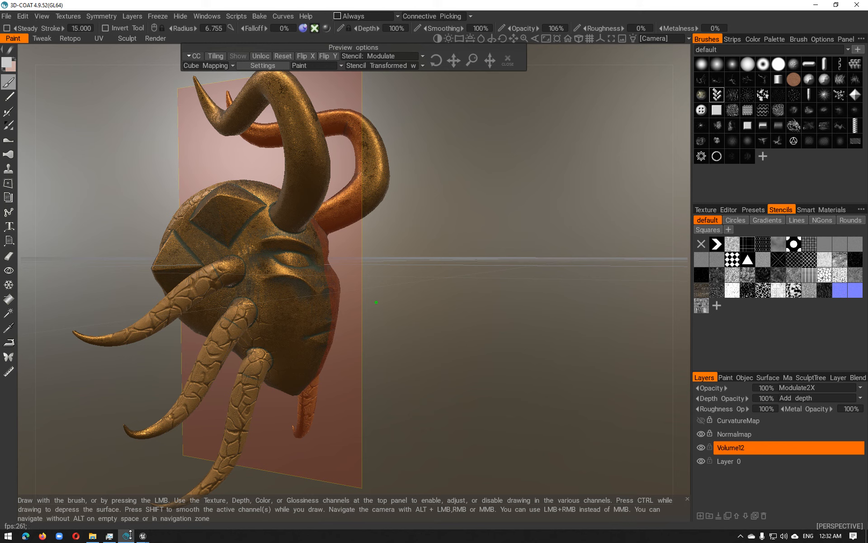
pyautogui.moveTo(126, 537)
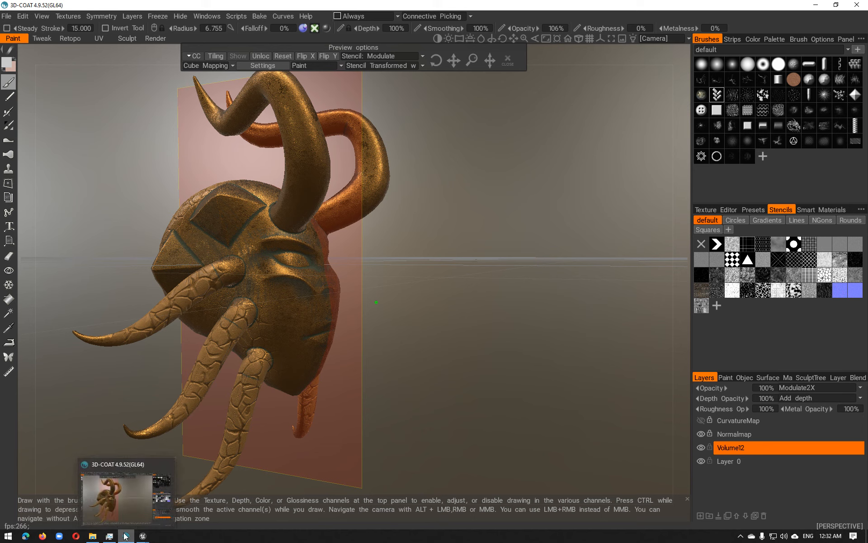
pyautogui.press('alt')
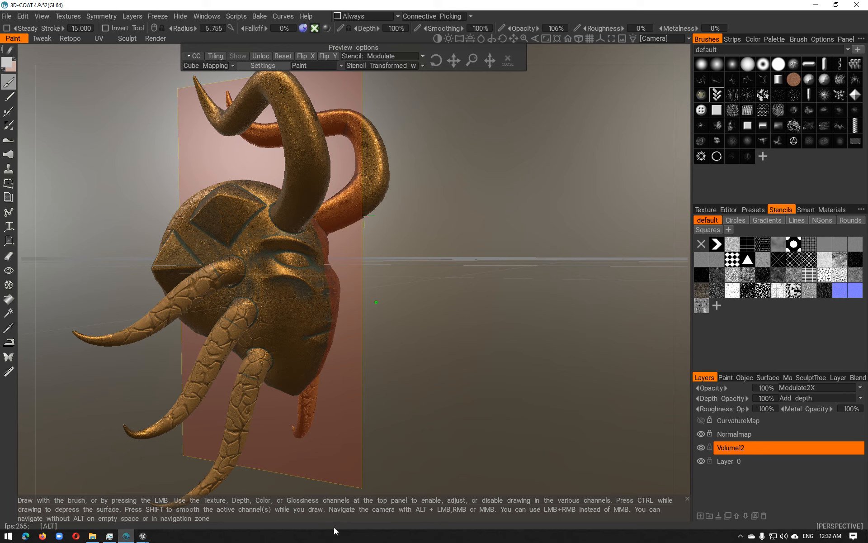